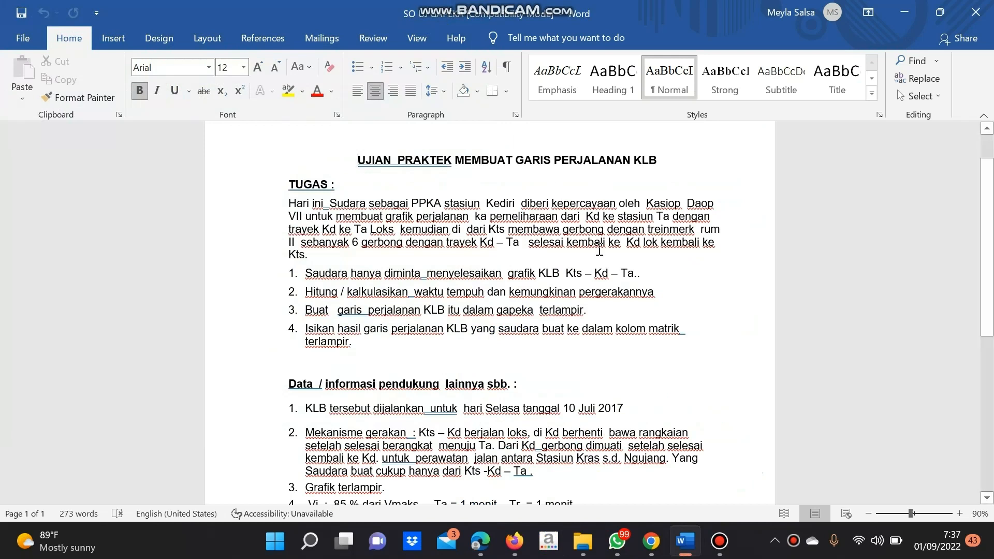
Read through the KLB practical exam assignment, covering its tasks and the supporting data for the run
scroll(599, 250, down, 3)
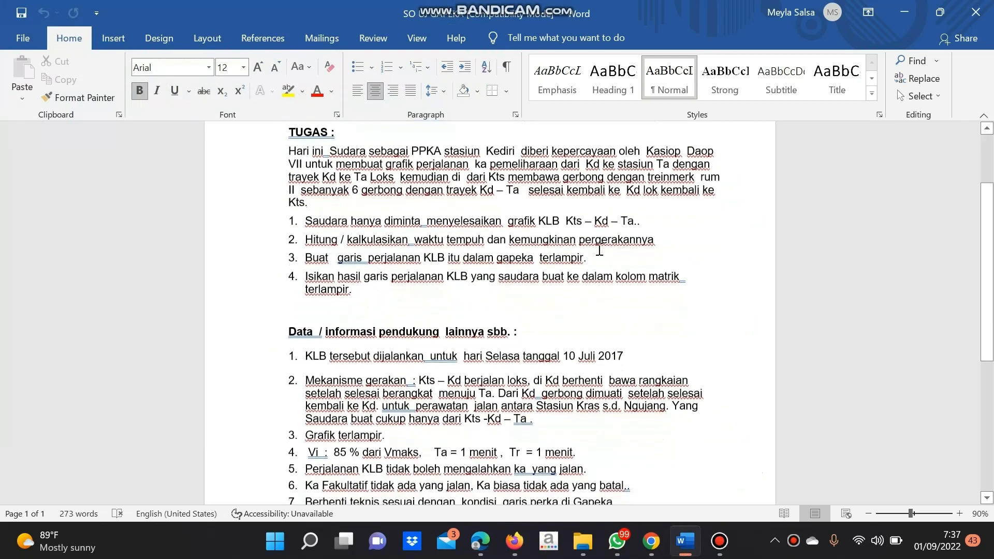
scroll(599, 250, down, 3)
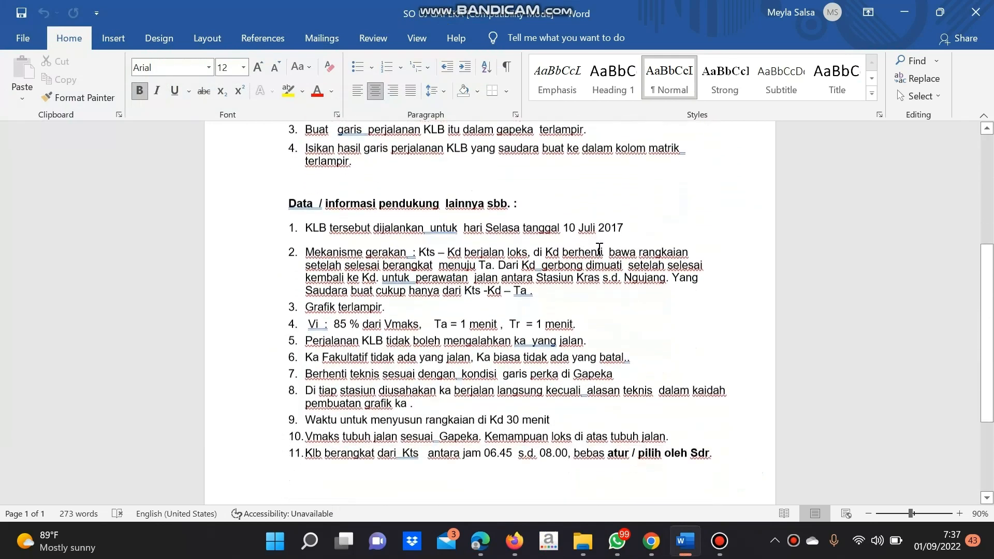
scroll(599, 250, down, 1)
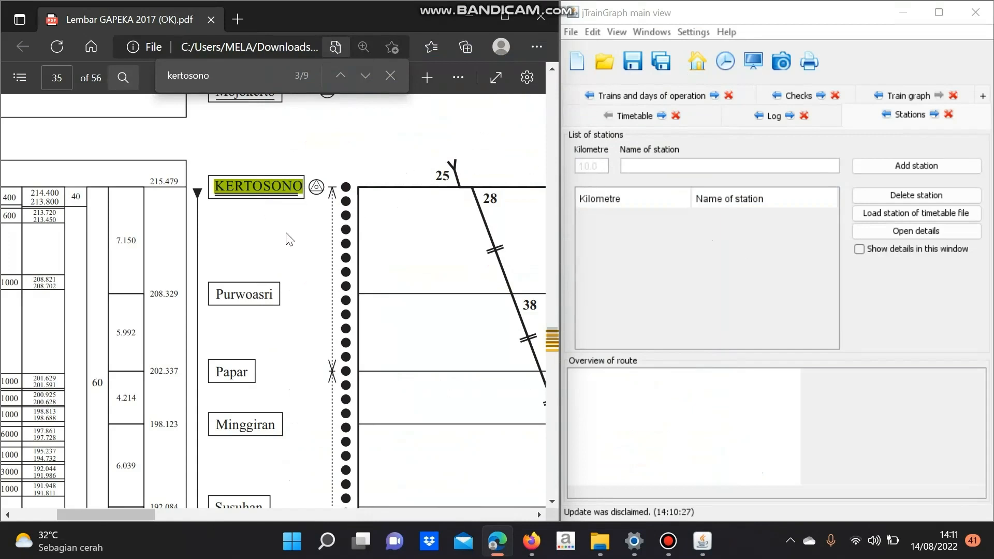
Examine page 35 of the GAPEKA 2017 PDF for the stations, kilometre positions and track layouts from Kertosono to Tulungagung
scroll(274, 233, down, 2)
scroll(255, 285, down, 2)
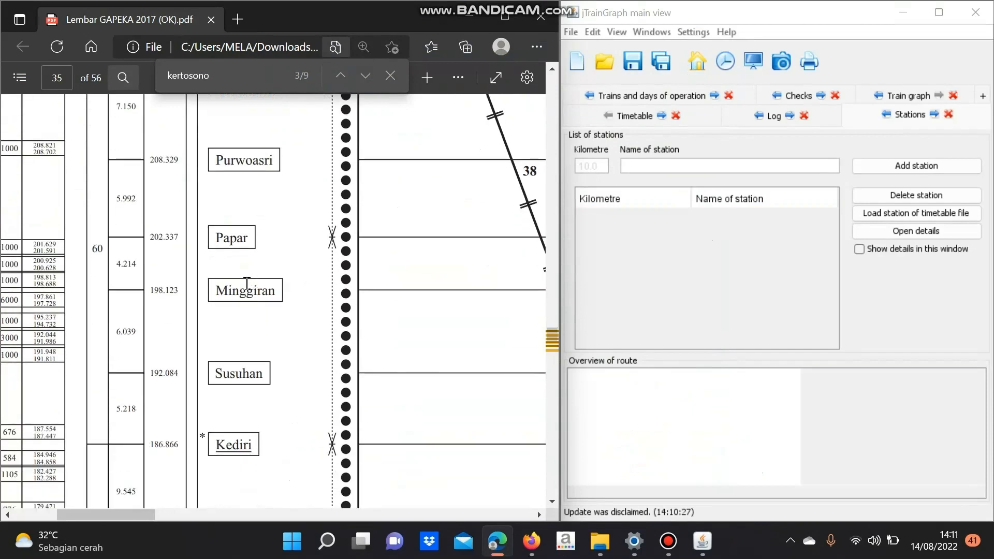
scroll(257, 300, down, 2)
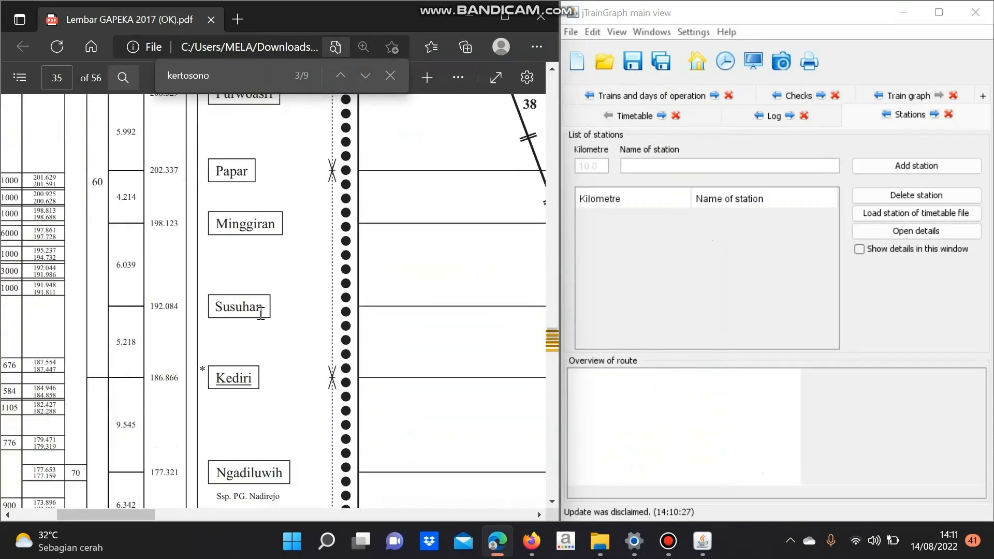
scroll(261, 314, down, 5)
scroll(241, 334, down, 1)
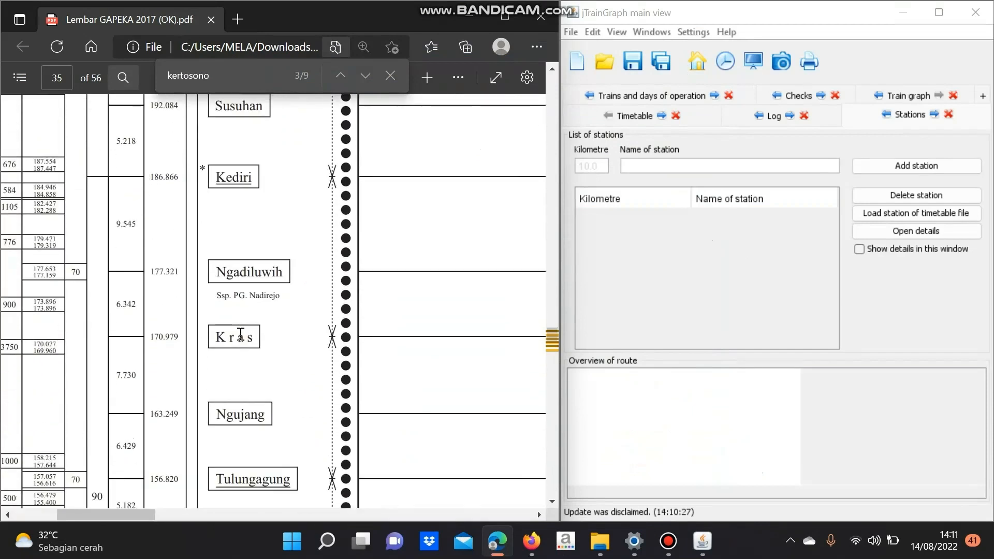
scroll(243, 337, down, 4)
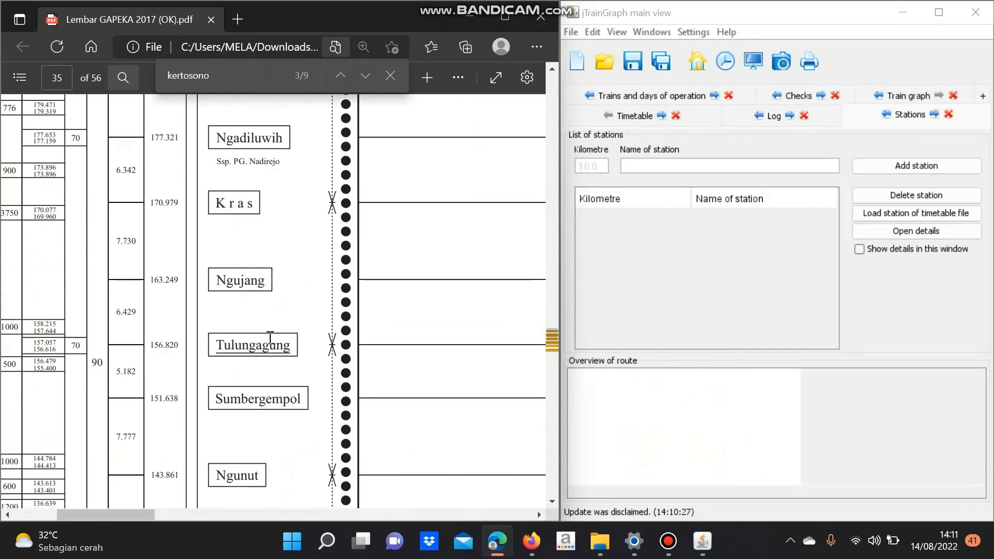
scroll(270, 336, up, 14)
scroll(268, 335, up, 2)
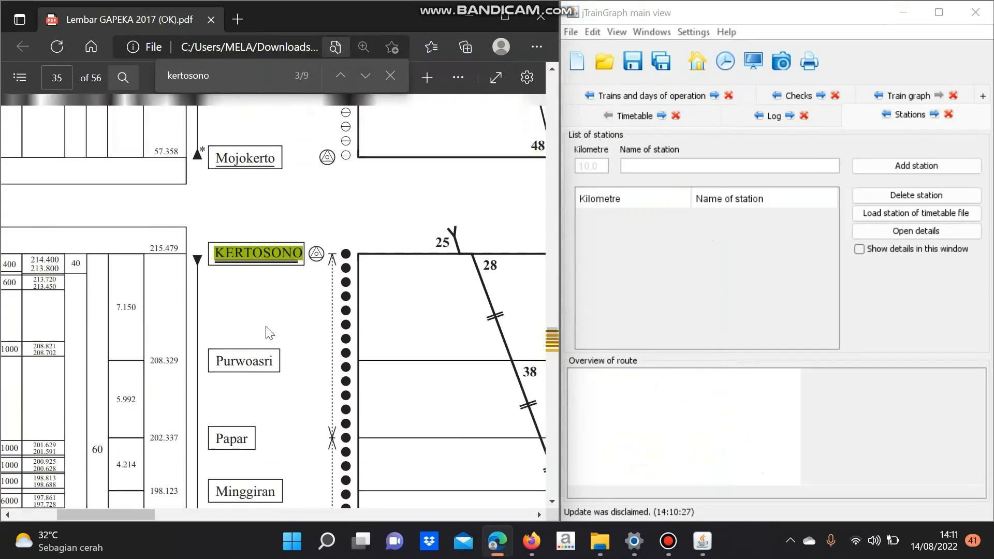
scroll(266, 331, up, 2)
scroll(265, 326, down, 2)
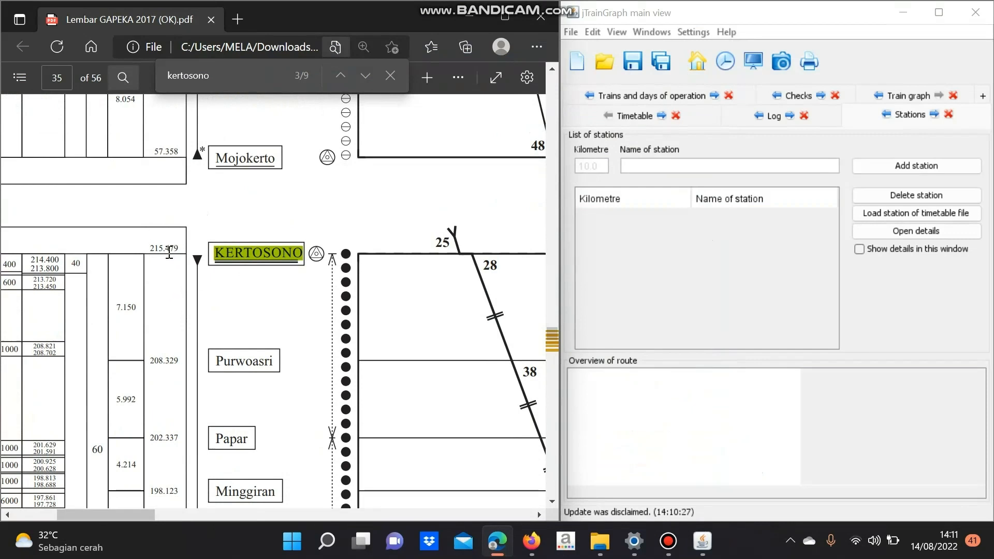
drag(107, 517, 466, 506)
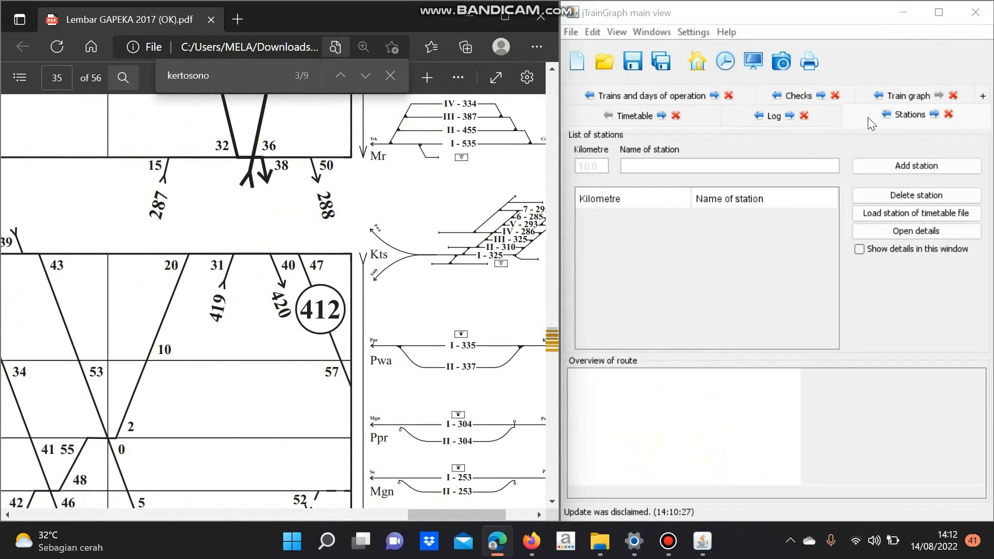
In jTrainGraph's station list, add station KERTOSONO at kilometre 215.479
click(914, 113)
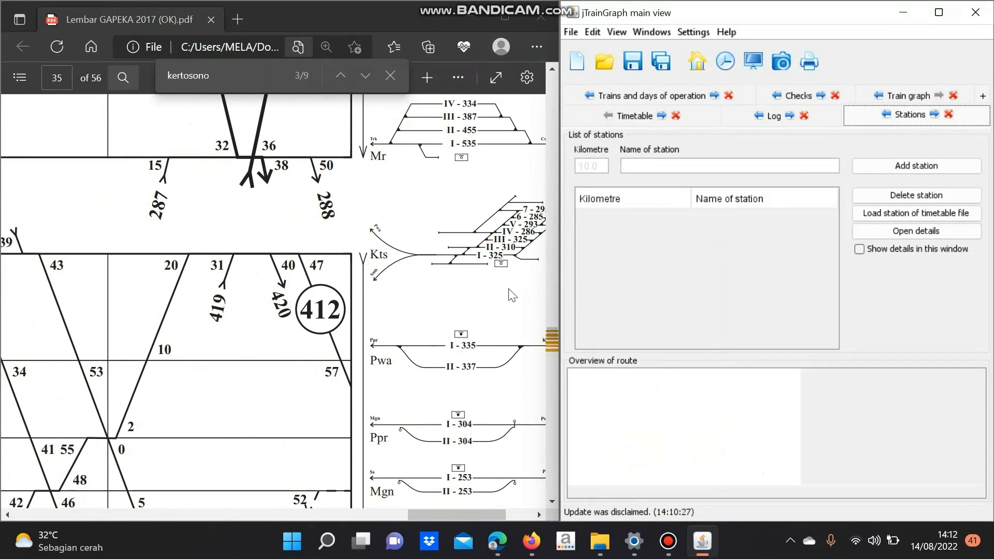
drag(443, 517, 99, 466)
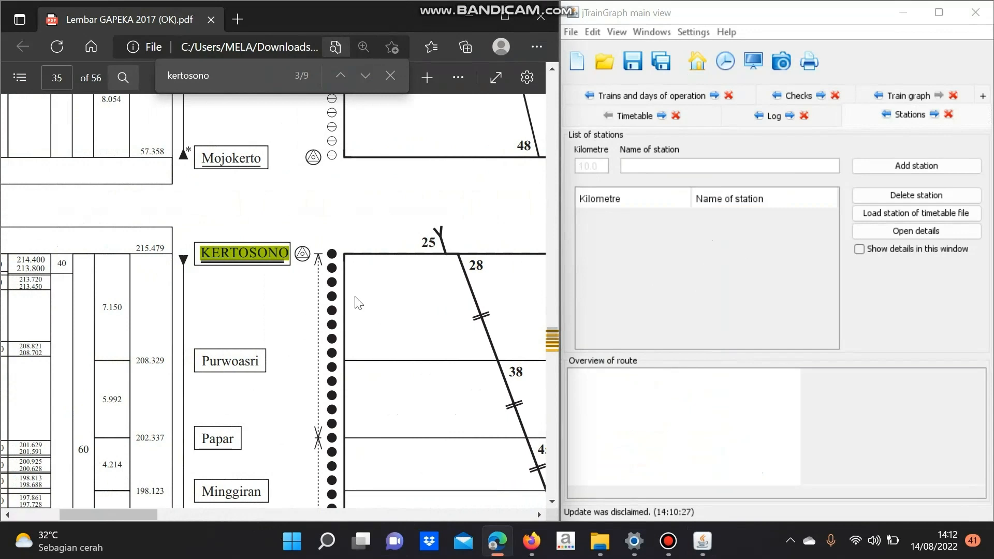
click(595, 167)
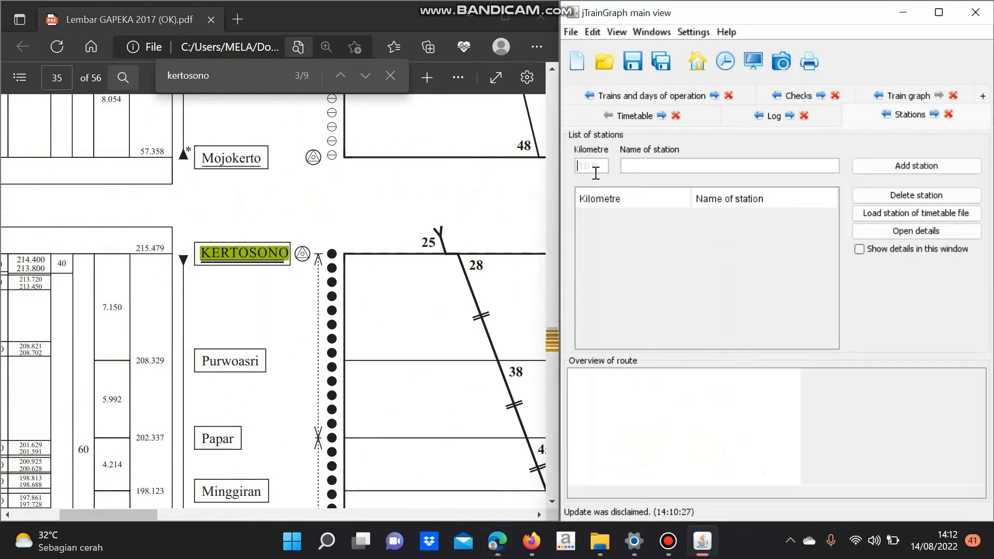
click(654, 170)
key(Caps_Lock)
text(KERTOSONO)
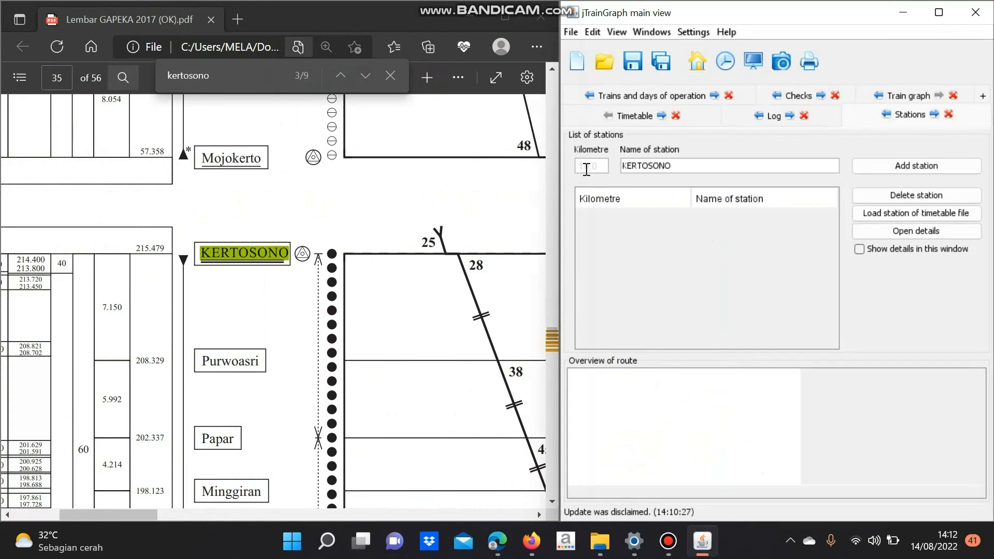
text(215.479)
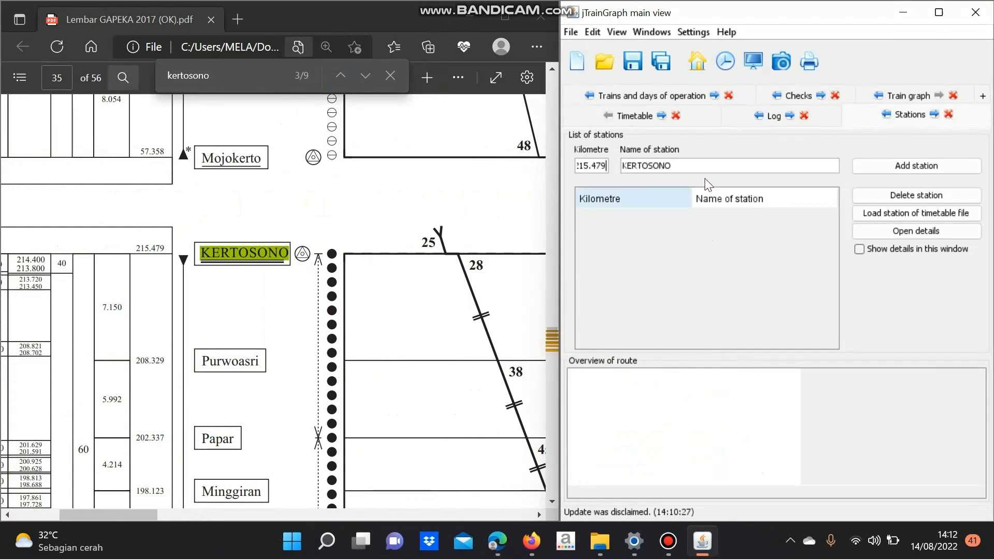
click(881, 160)
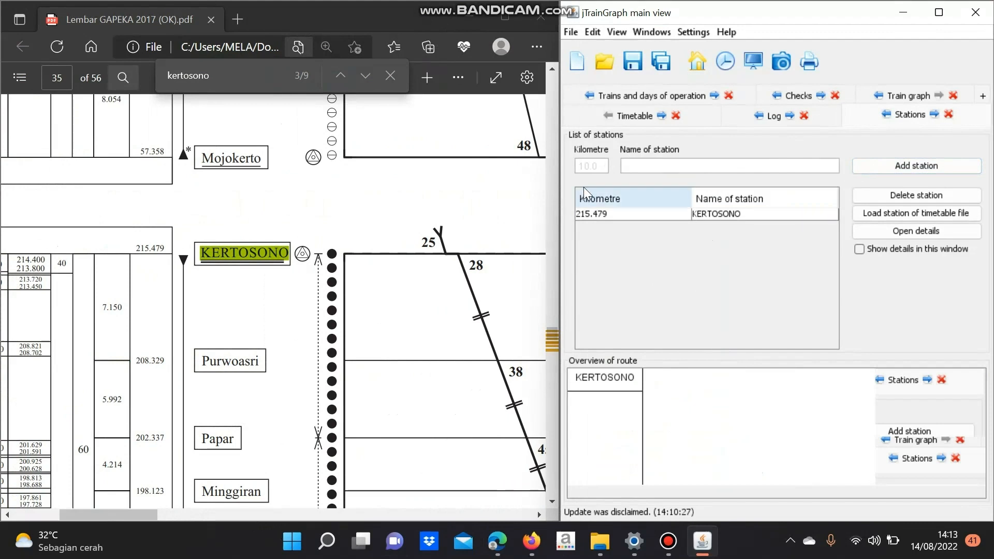
Add station PURWOASRI at kilometre 208.329 to the list of stations
click(644, 164)
text(PURWOASRI)
click(597, 164)
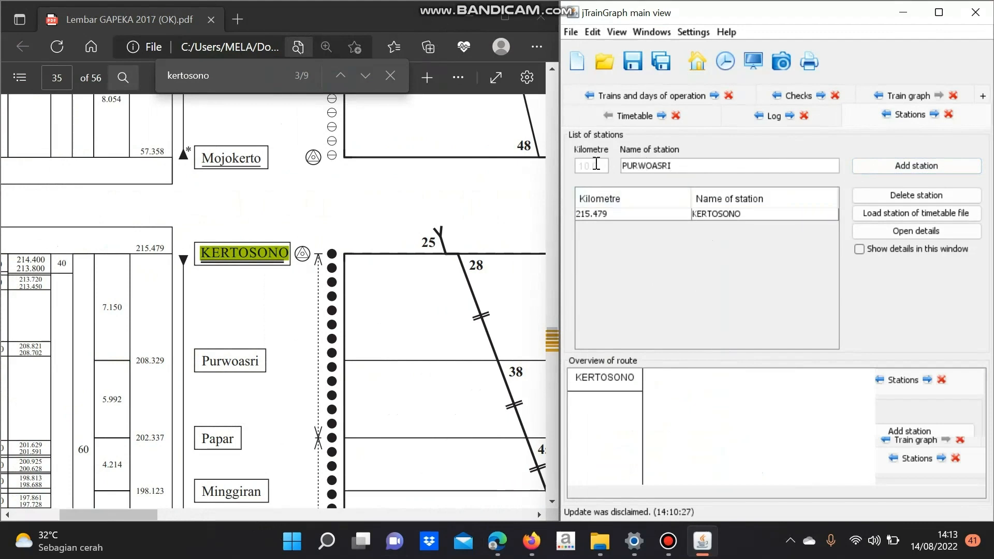
text(208.329)
key(Return)
Add station PAPAR at kilometre 202.337 to the list of stations
text(202.)
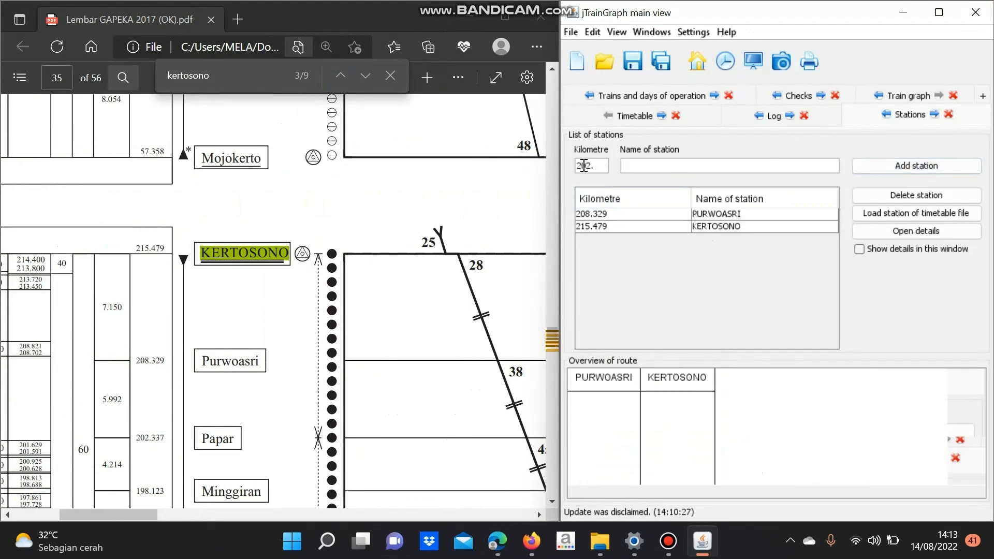
text(337)
key(Tab)
text(PAPAR)
click(874, 169)
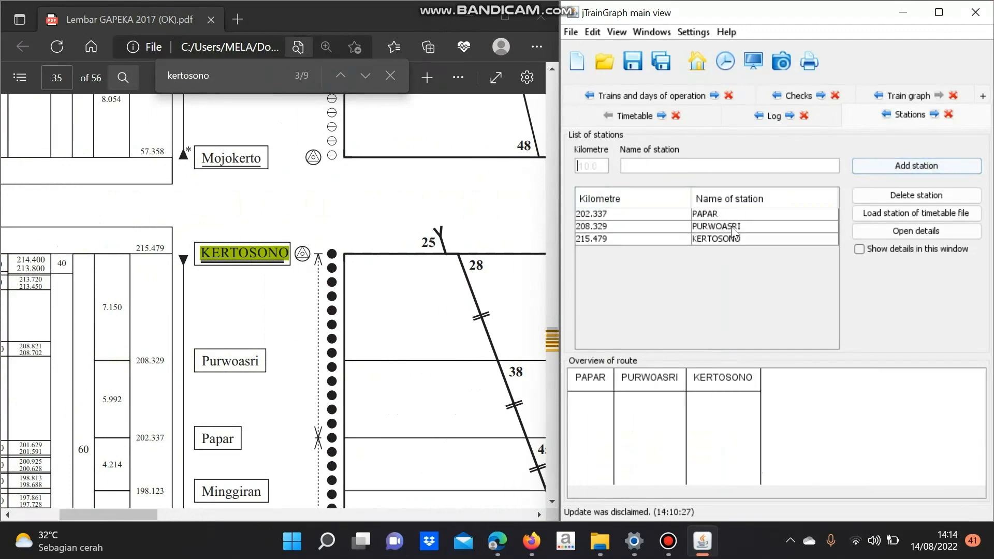
Add station MINGGIRAN at kilometre 198.123 to the list of stations
text(198.123)
scroll(275, 300, down, 5)
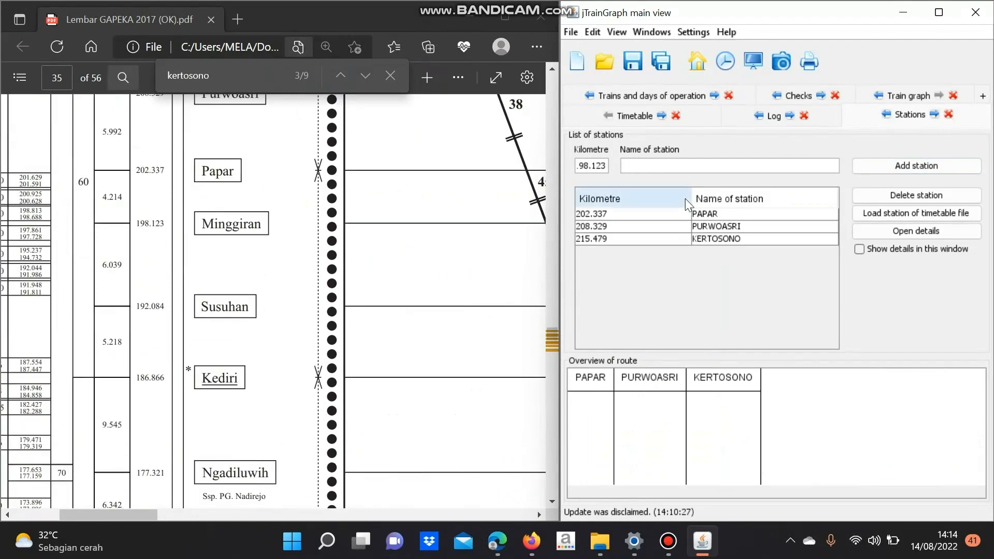
key(Tab)
text(MINGGIRAN)
click(883, 164)
Add station SUSUHAN at kilometre 192.084 to the list of stations
click(591, 171)
text(192.084)
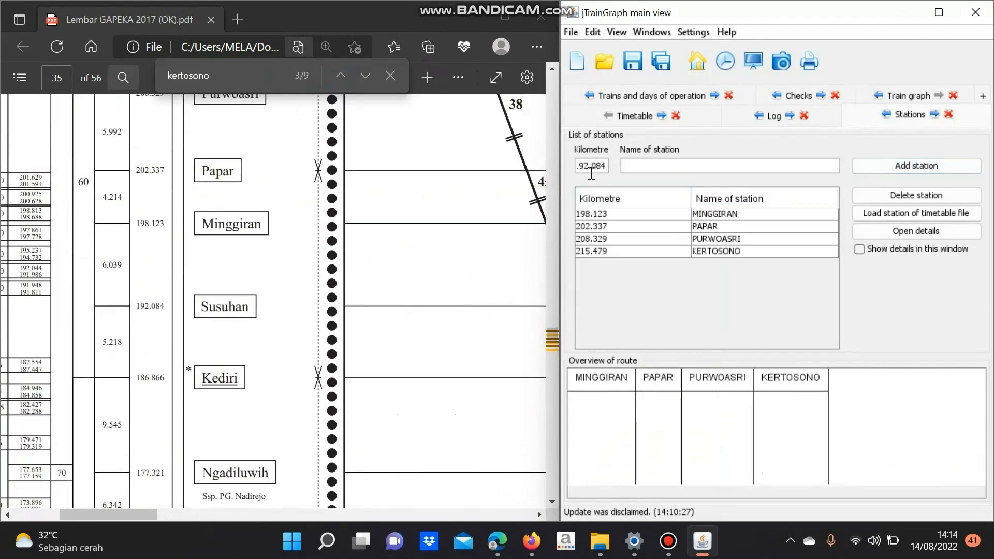
click(642, 166)
text(SUSUHAN)
key(Return)
Add station KEDIRI at kilometre 186.866 to the list of stations
click(592, 166)
text(186.866)
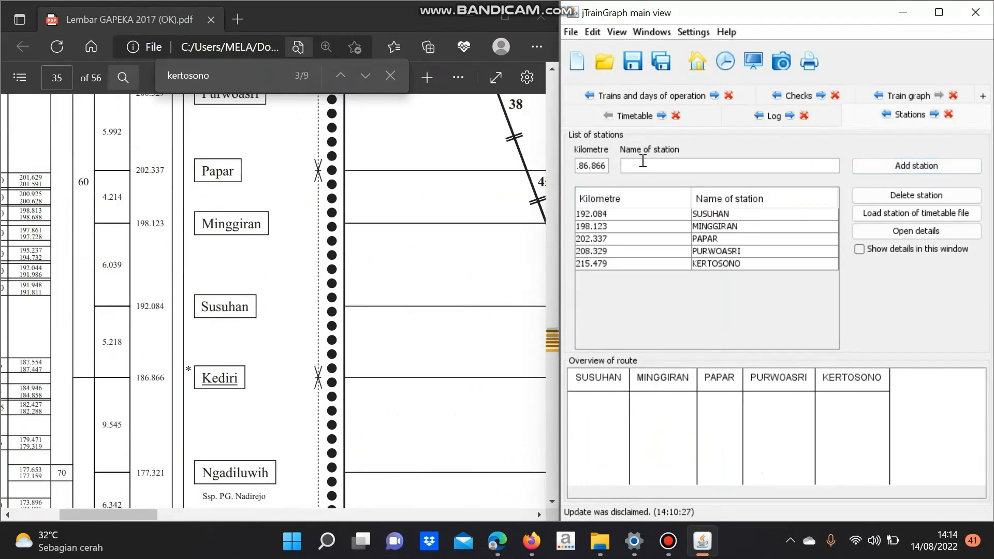
click(643, 163)
text(KEDIRI)
click(875, 165)
Add station NGADILUWIH at kilometre 177.321 to the list of stations
click(592, 165)
text(177.321)
click(680, 165)
text(NGADILUWIH)
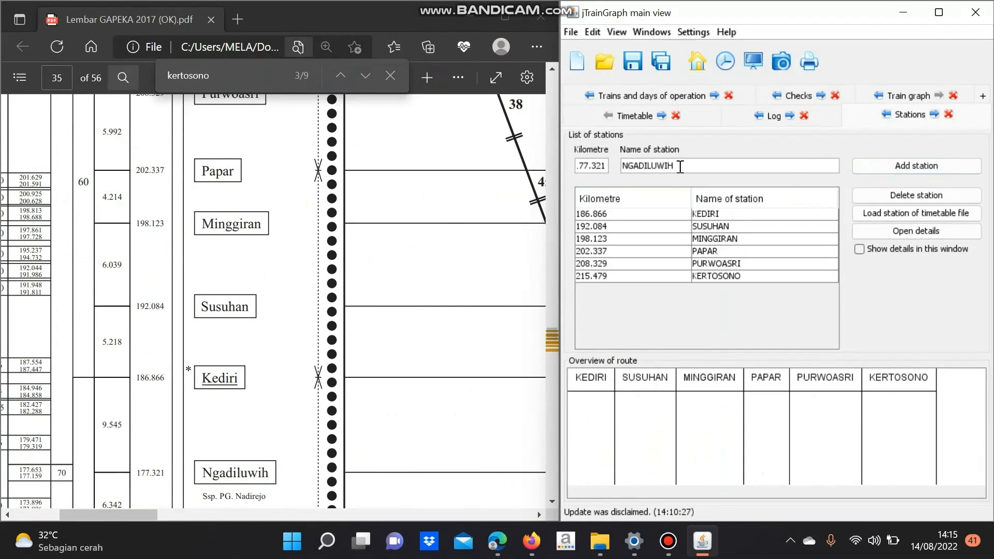
click(875, 165)
Add station KRAS at kilometre 170.979 to the list of stations
scroll(347, 373, down, 8)
text(170.)
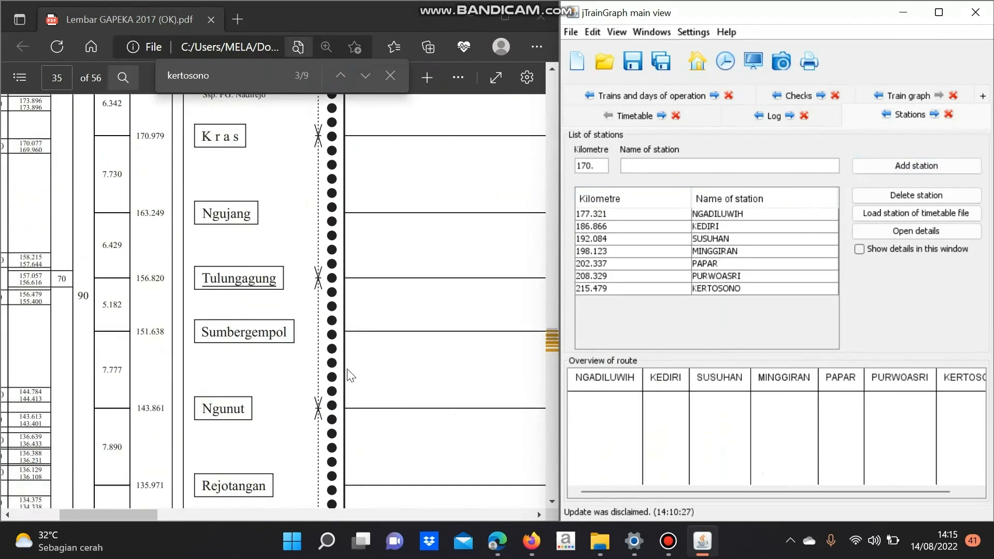
text(979)
click(643, 165)
text(KRAS)
key(Return)
Add station NGUNJANG at kilometre 163.249 to the list of stations
click(584, 165)
text(163.249)
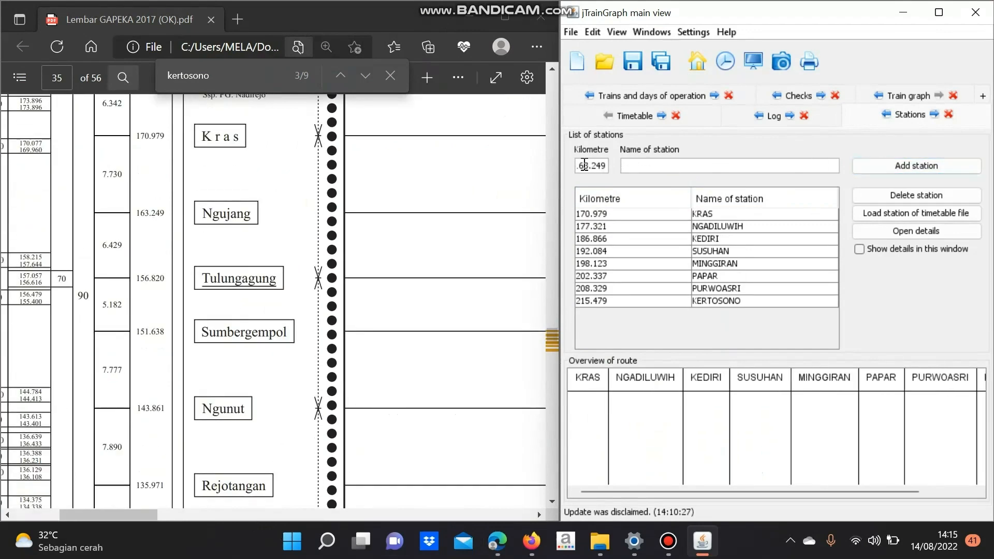
key(Tab)
text(NGUNJANG)
key(Return)
Add station TULUNGAGUNG at kilometre 156.820 to the list of stations
click(583, 165)
text(156.820)
key(Return)
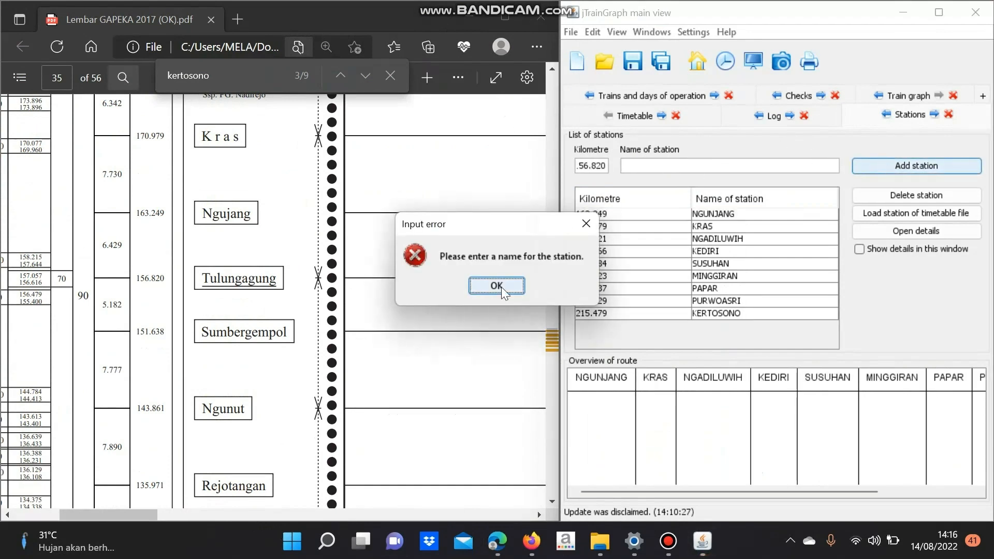
click(497, 285)
click(637, 164)
text(TULUNGAGUNG)
key(Return)
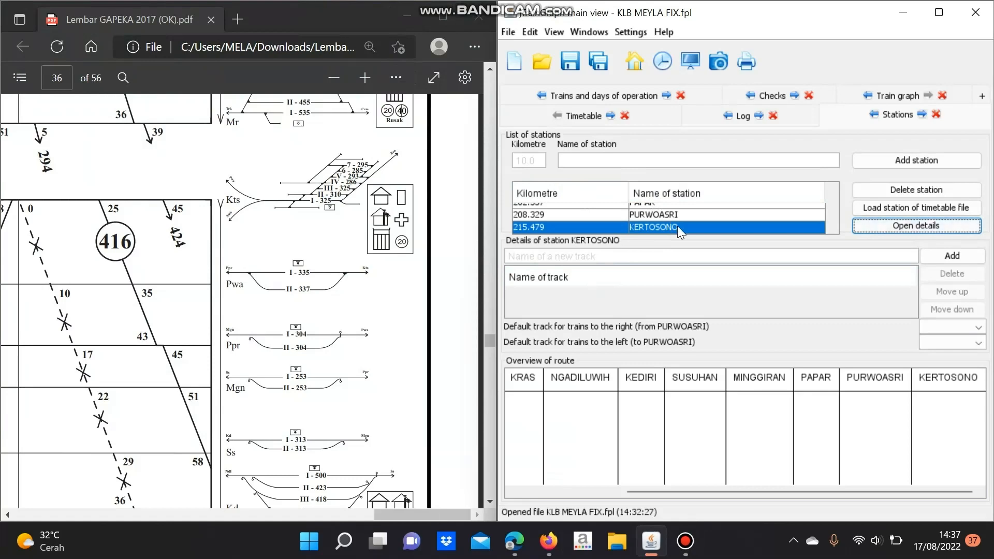
Open the details of station KERTOSONO beside the PDF's track layout and add track 1
click(926, 226)
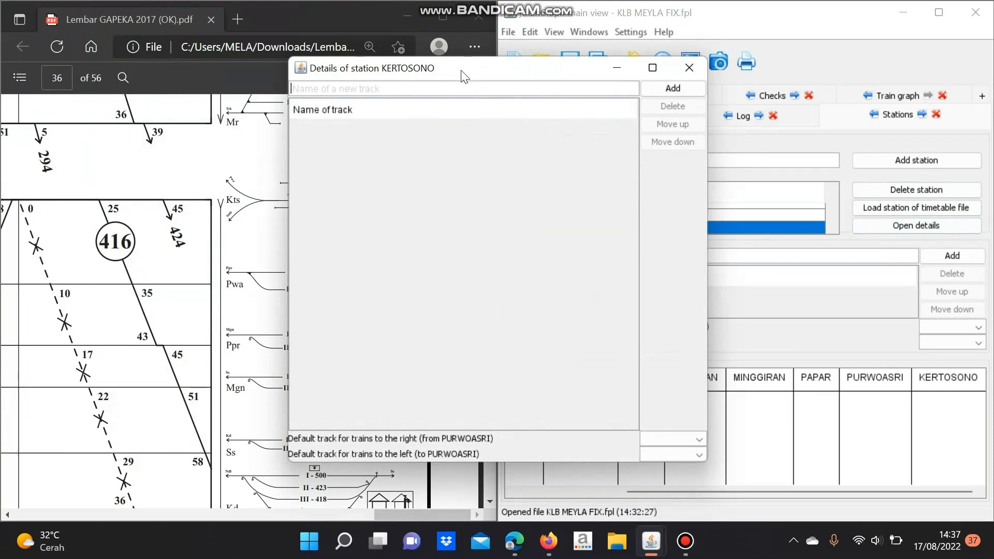
drag(463, 72, 726, 76)
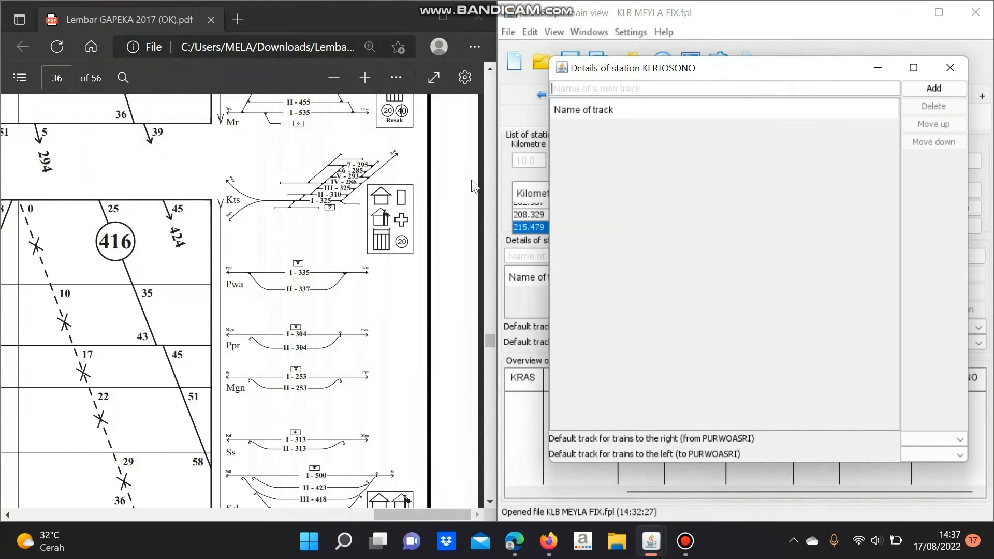
click(619, 87)
text(1)
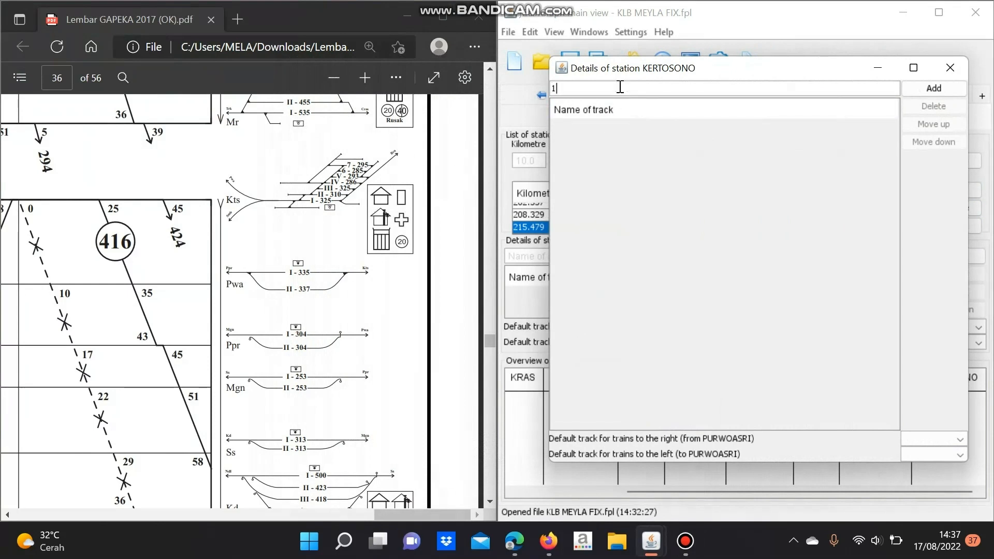
click(936, 89)
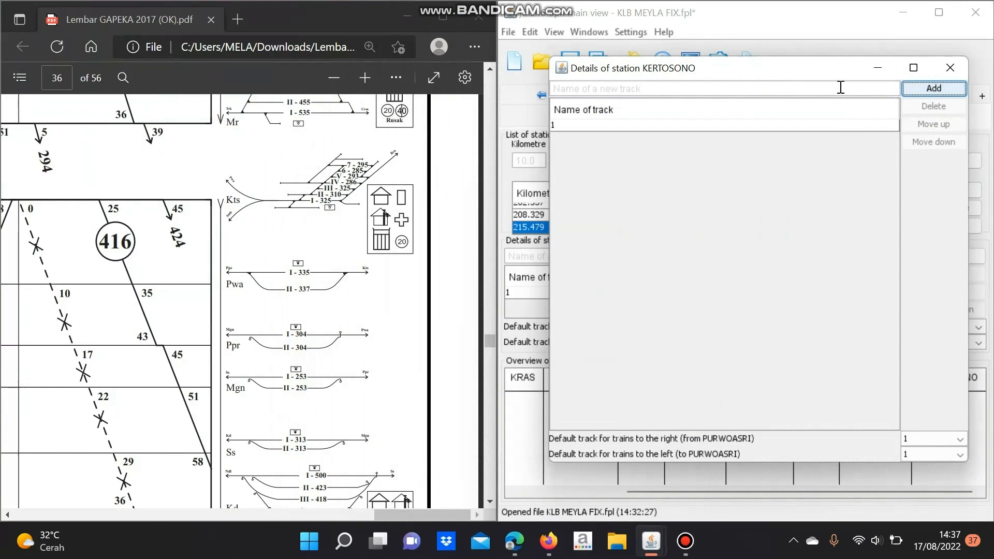
Add tracks 2, 3 and 4 to station KERTOSONO
click(840, 88)
text(2)
click(914, 97)
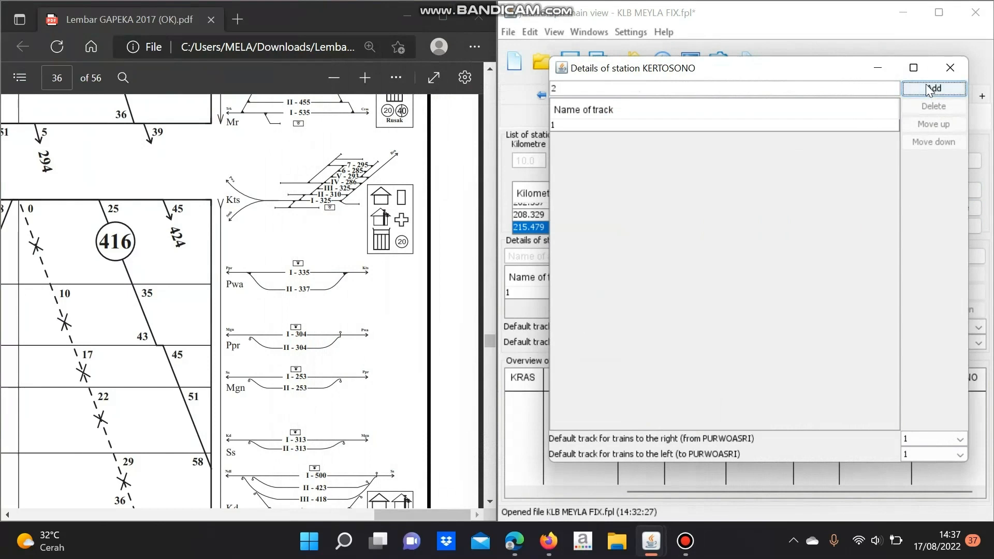
click(783, 89)
text(3)
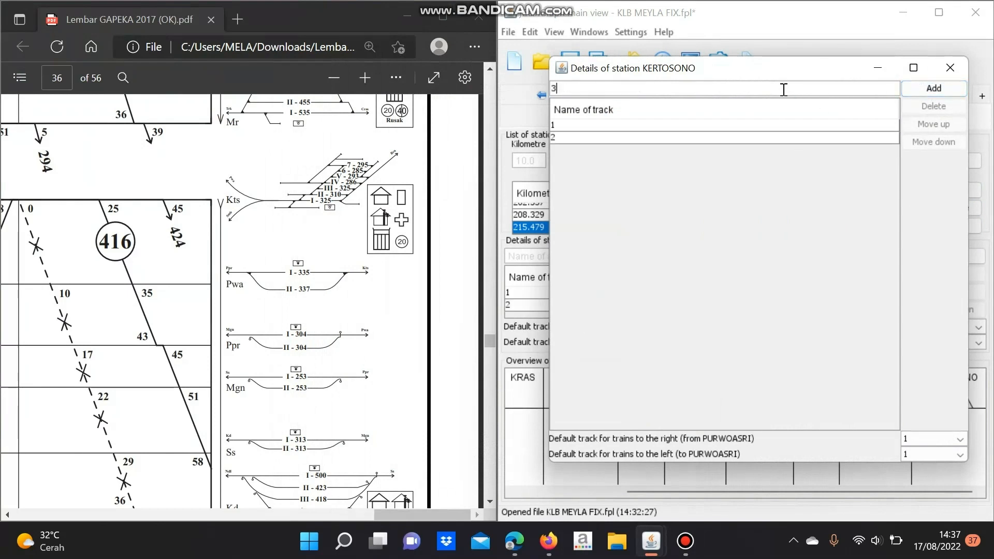
click(912, 95)
click(777, 83)
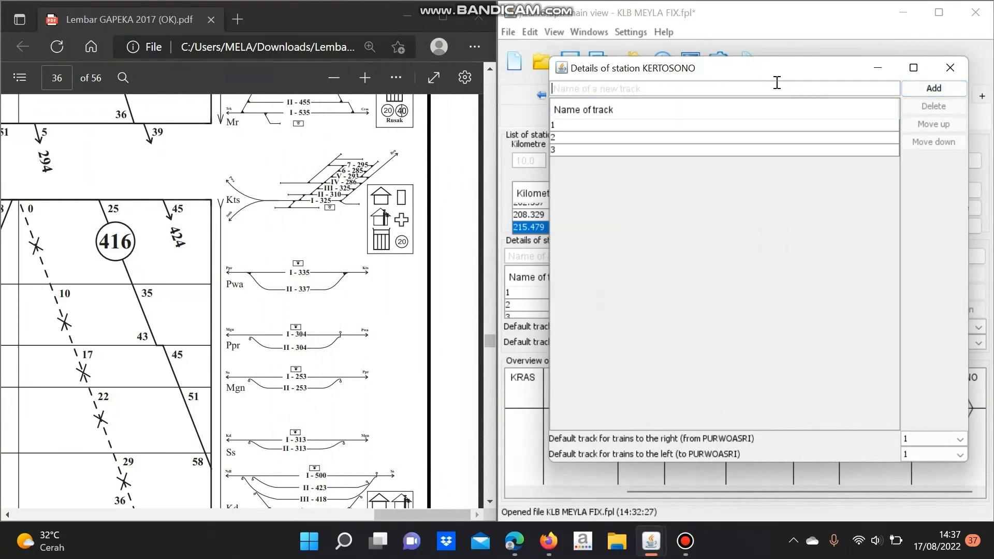
text(4)
click(933, 89)
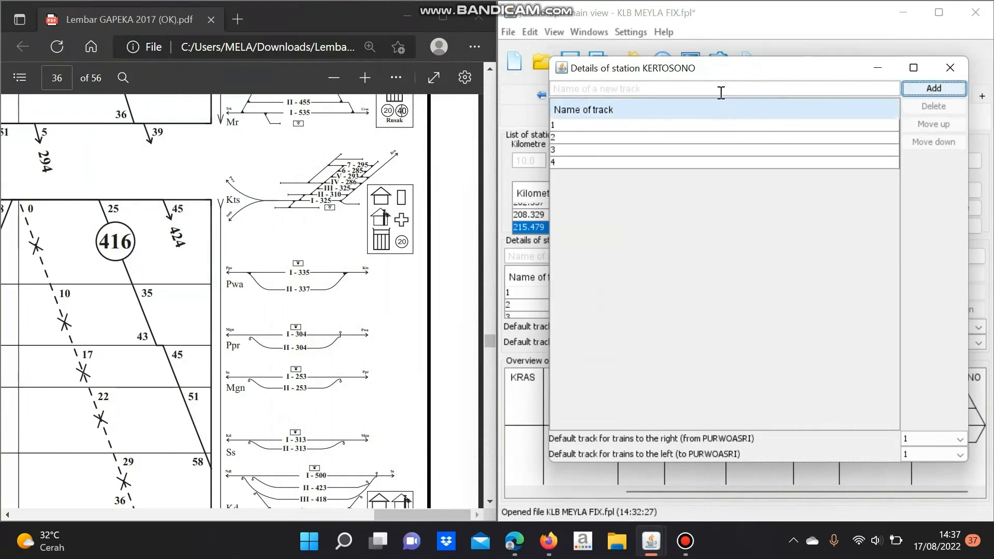
Add tracks 5, 6 and 7 to station KERTOSONO and close its details
click(720, 92)
text(5)
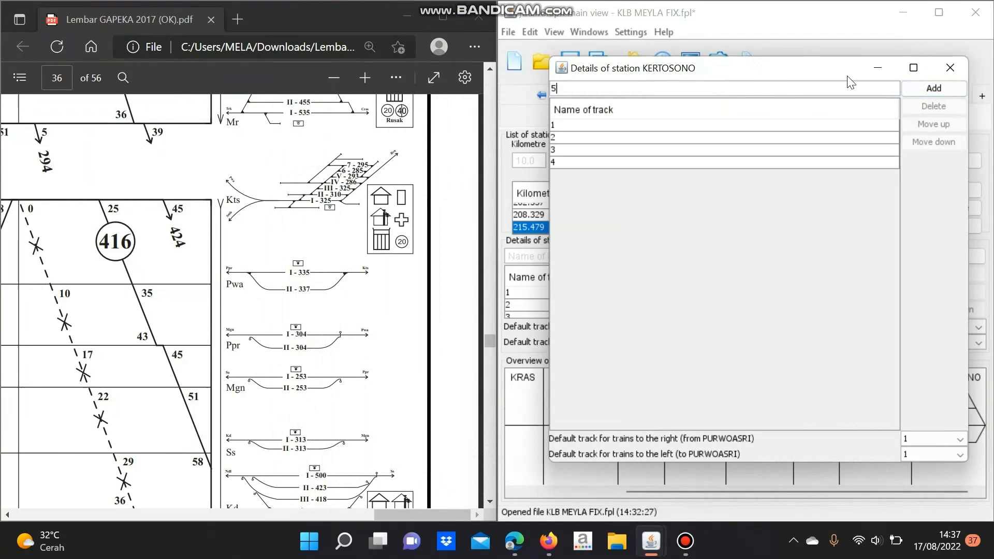
click(930, 89)
text(6)
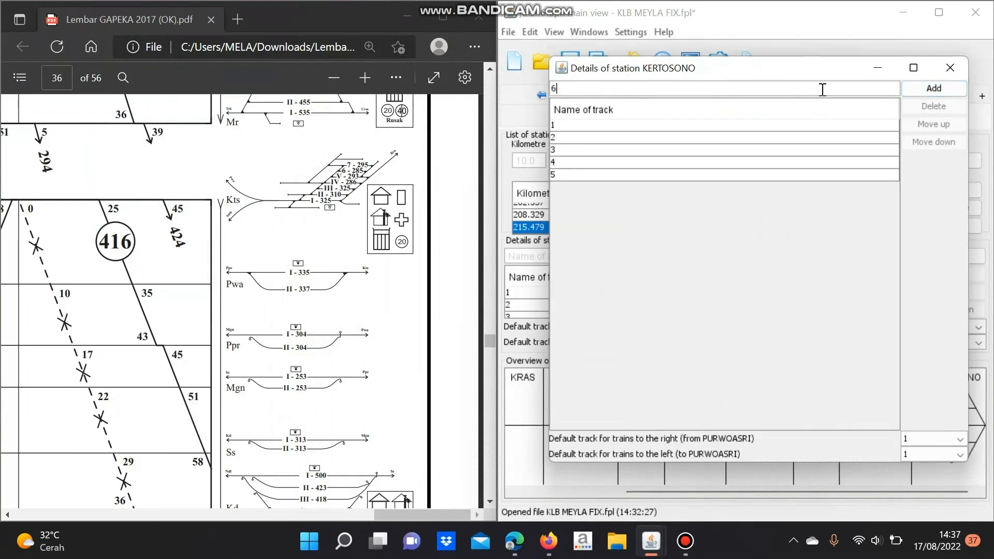
click(932, 89)
click(748, 93)
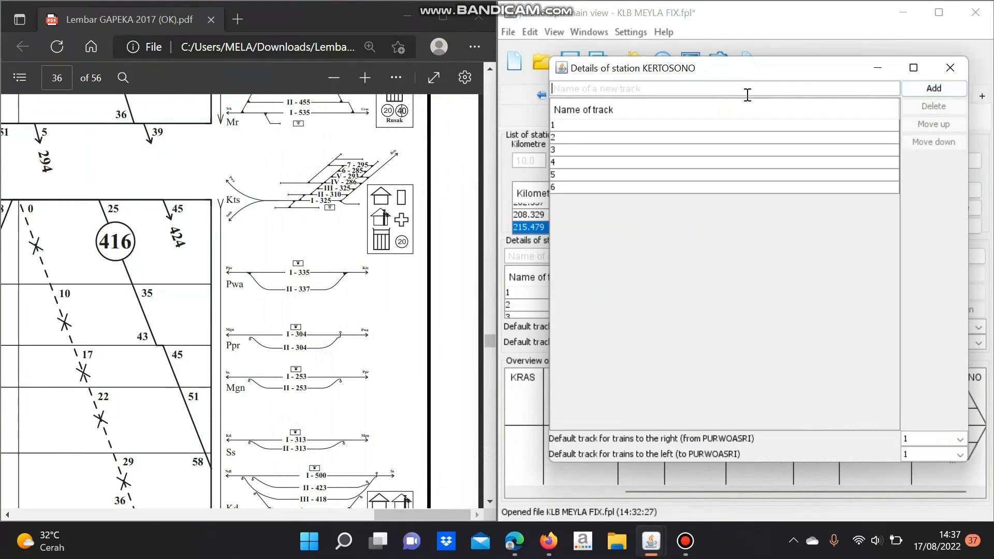
text(7)
click(927, 89)
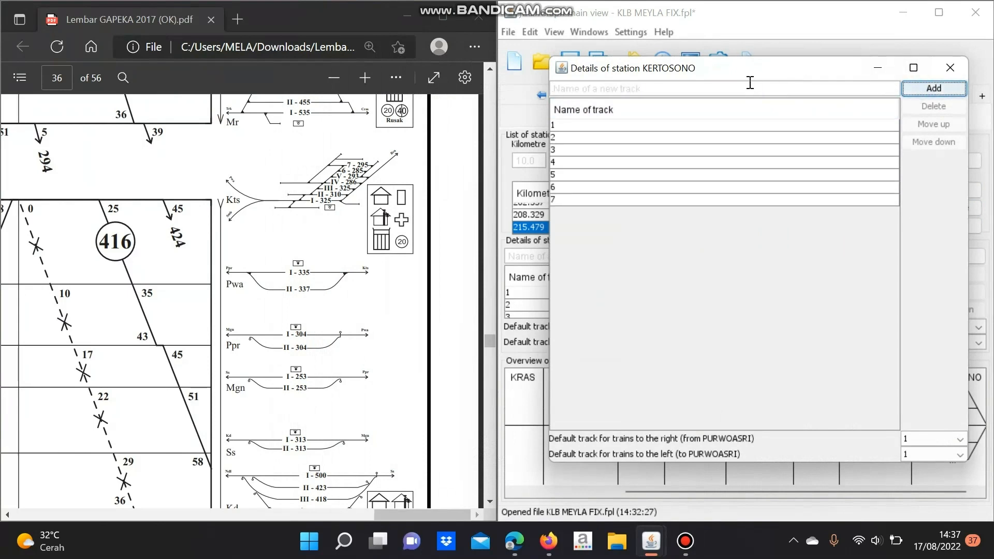
click(951, 76)
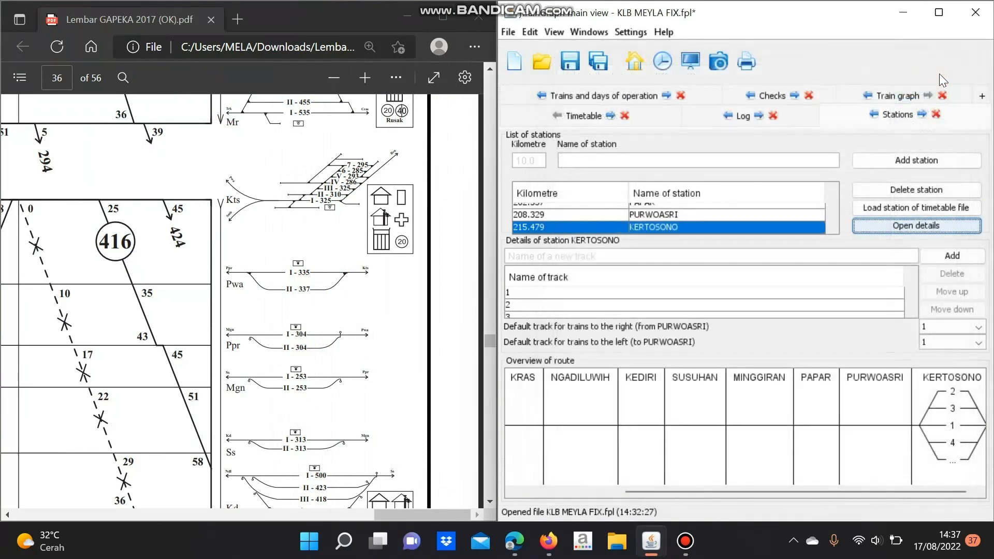
Add tracks 1 and 2 in the details of station PURWOASRI
click(739, 213)
click(916, 225)
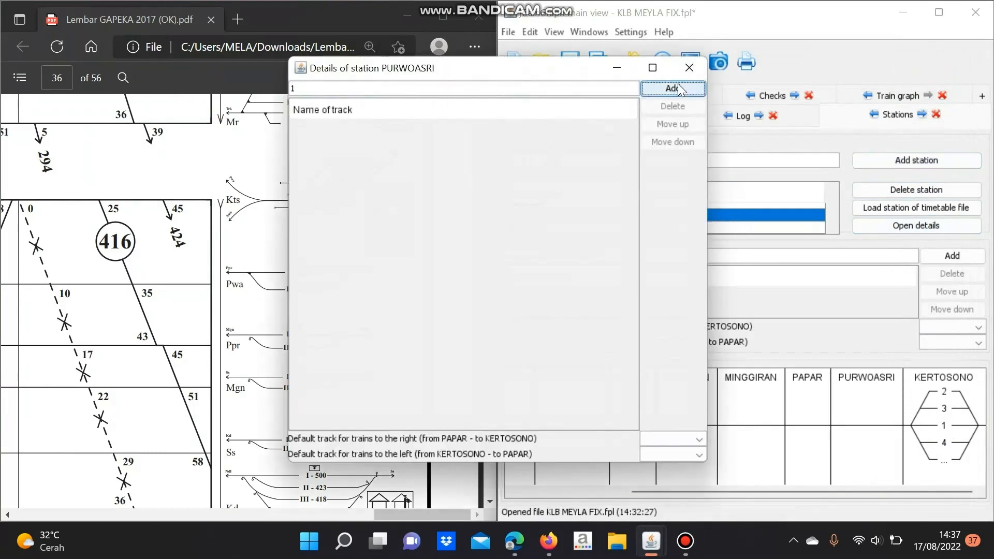
click(679, 89)
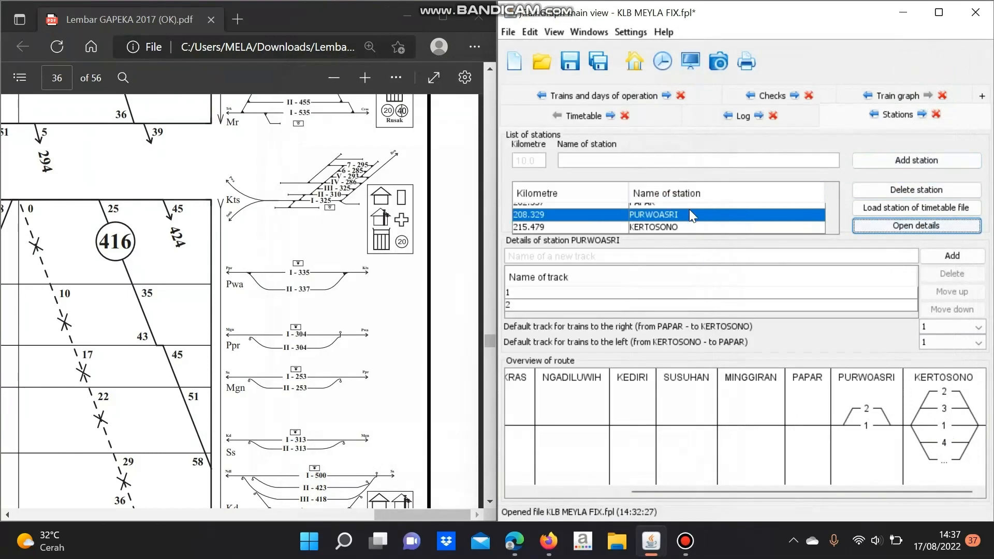
Open the details of station PAPAR and add tracks 1 and 2
scroll(689, 215, up, 1)
scroll(681, 225, down, 1)
click(683, 209)
click(899, 227)
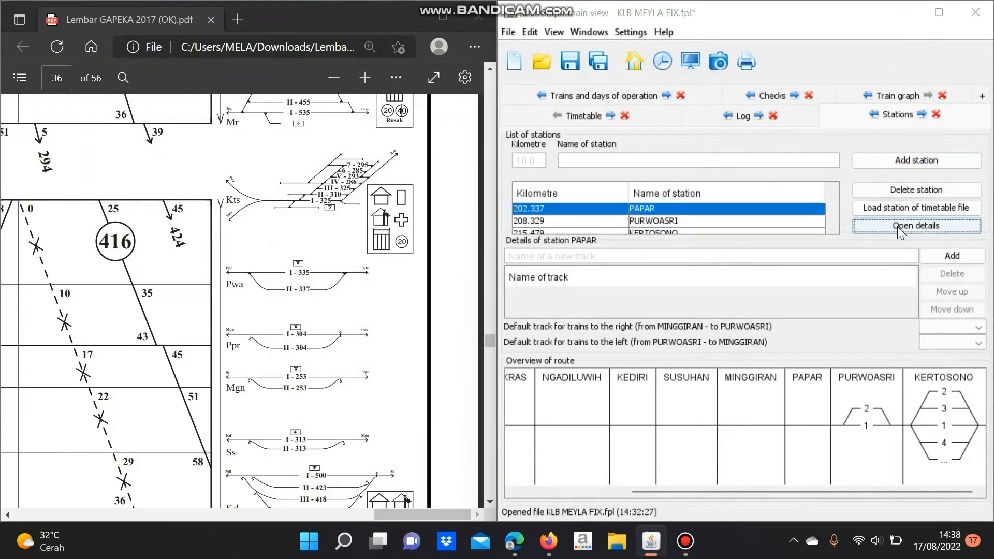
text(1)
key(Return)
text(2)
key(Return)
click(687, 69)
Open the details of station MINGGIRAN and add tracks 1 and 2
scroll(716, 220, up, 1)
click(716, 221)
click(903, 226)
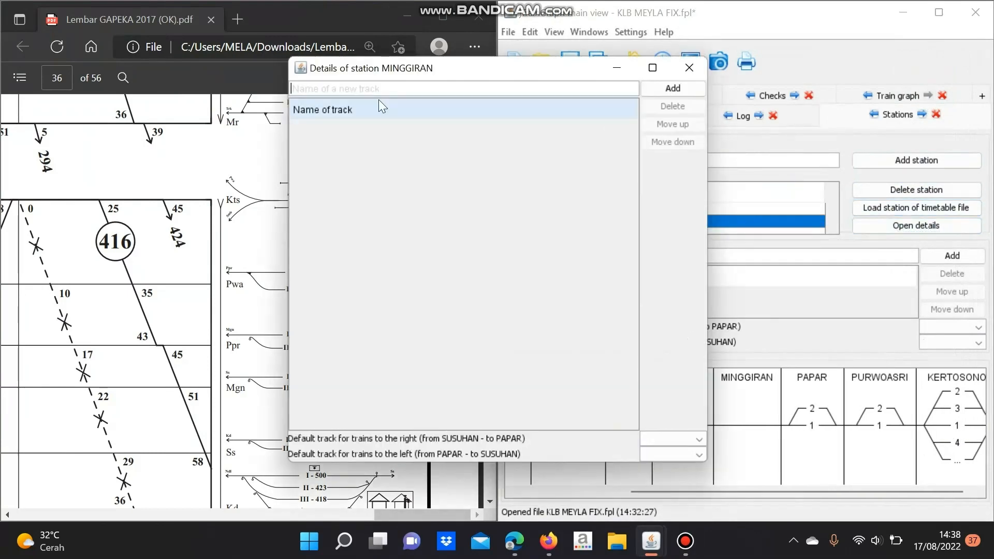
text(1)
key(Return)
text(2)
key(Return)
click(689, 68)
Open the details of station SUSUHAN and add tracks 1 and 2
click(683, 208)
click(916, 226)
text(1)
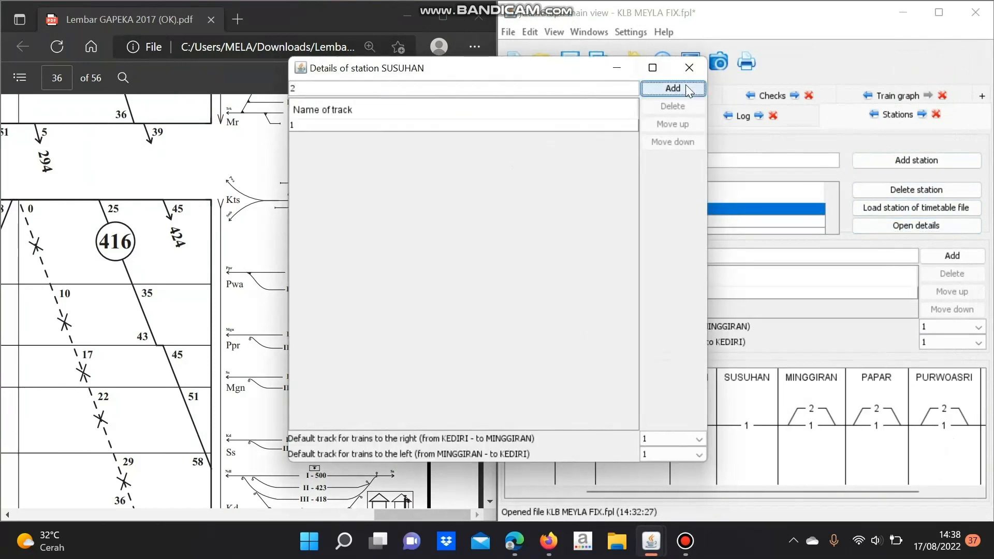
key(Return)
click(689, 67)
Open the details of station KEDIRI and add tracks 1, 2, 3, 4 and 5
scroll(716, 220, up, 1)
click(716, 221)
click(916, 226)
text(1 2 3 4 5)
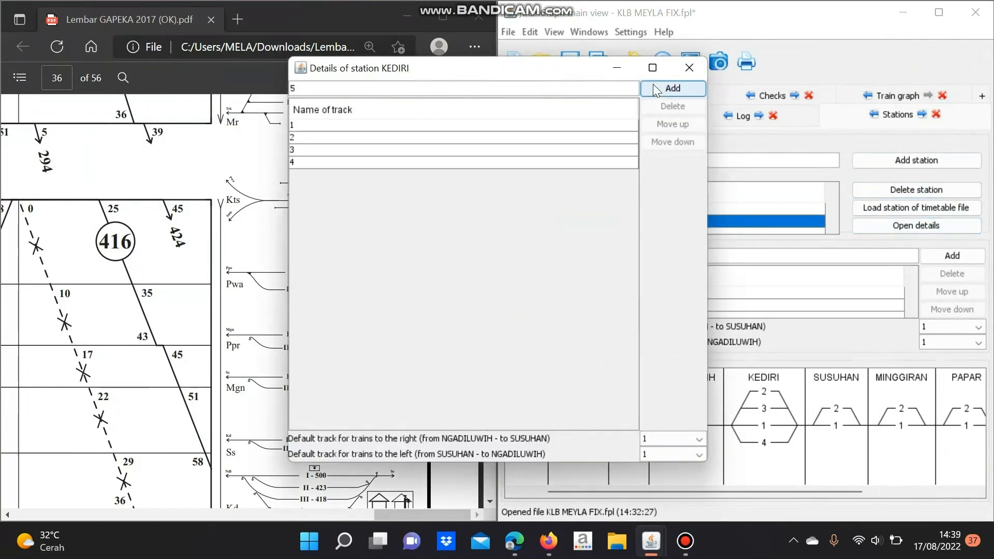
click(655, 89)
click(689, 67)
Open the details of station NGADILUWIH and add tracks 1, 2 and 3 according to the PDF's track layout
scroll(716, 220, up, 1)
click(716, 231)
click(916, 226)
scroll(209, 198, down, 4)
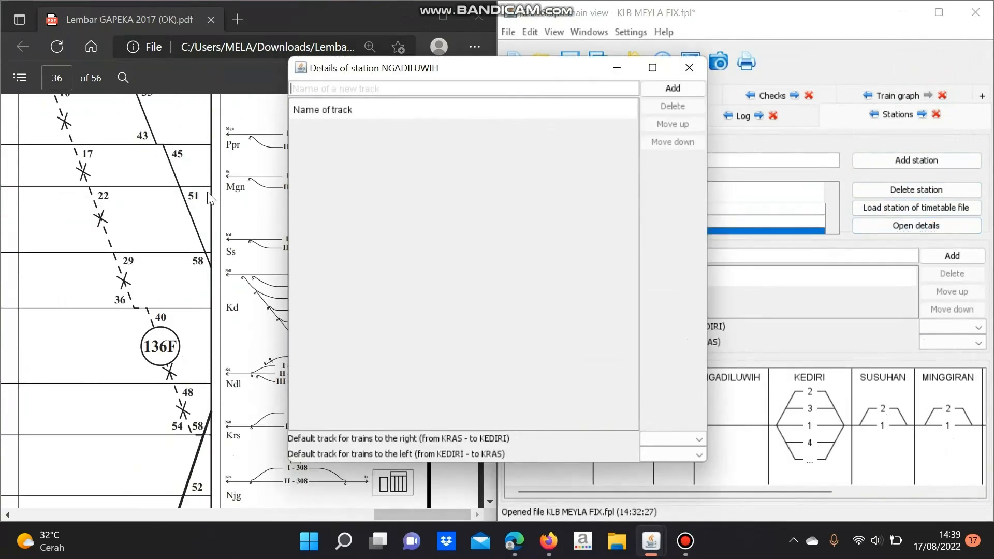
drag(362, 67, 517, 68)
text(1 2 3)
click(844, 67)
Open the details of station KRAS and add tracks 1 and 2
click(717, 220)
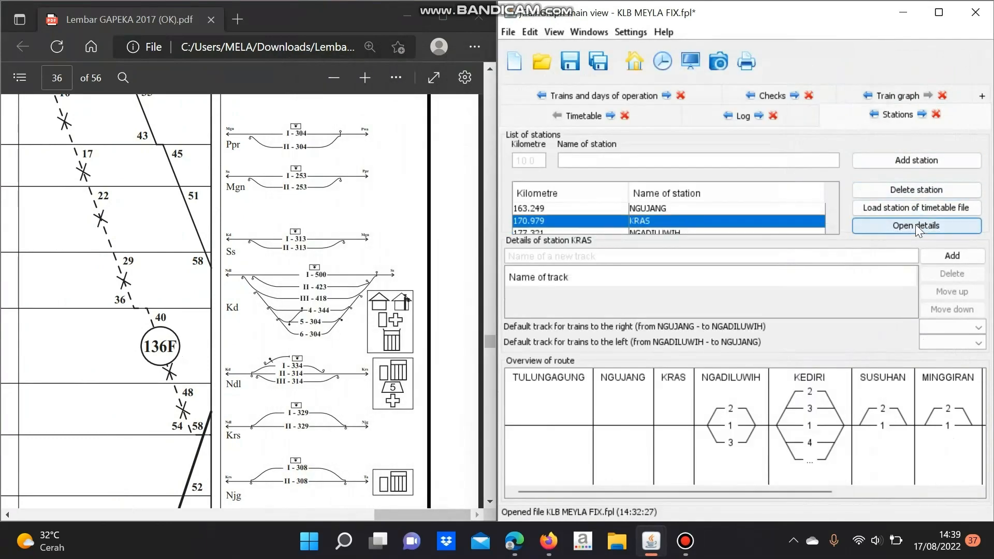
click(916, 226)
text(1 2)
click(689, 67)
Open the details of station NGUJANG and add tracks 1 and 2
click(709, 207)
click(916, 226)
text(1 2)
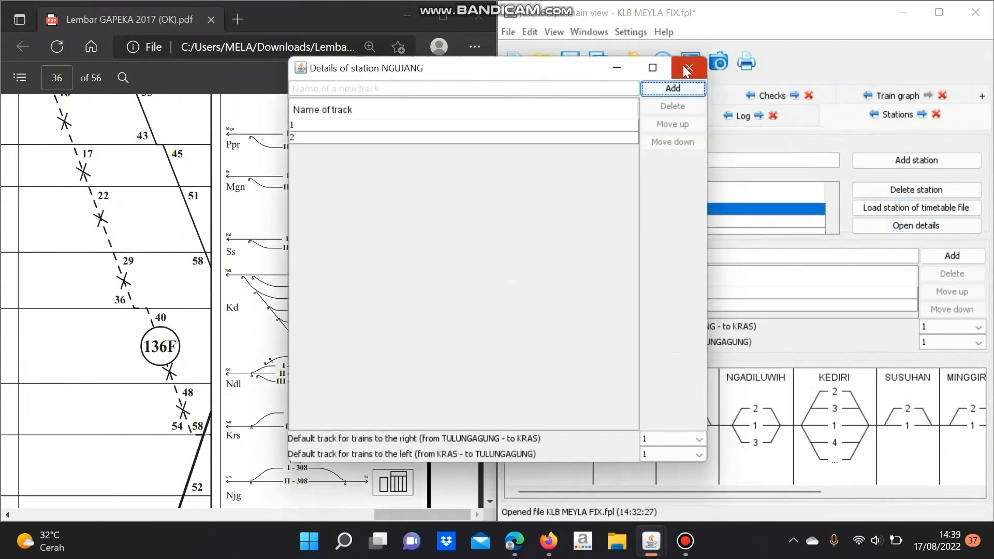
click(689, 67)
Open the details of station TULUNGAGUNG and add tracks 1, 2 and 3
scroll(711, 212, up, 1)
click(711, 208)
click(916, 226)
text(1 2 3)
click(689, 68)
Show the timetable of both directions and examine the station rows and hour scale of the PDF's train graph
scroll(374, 312, down, 3)
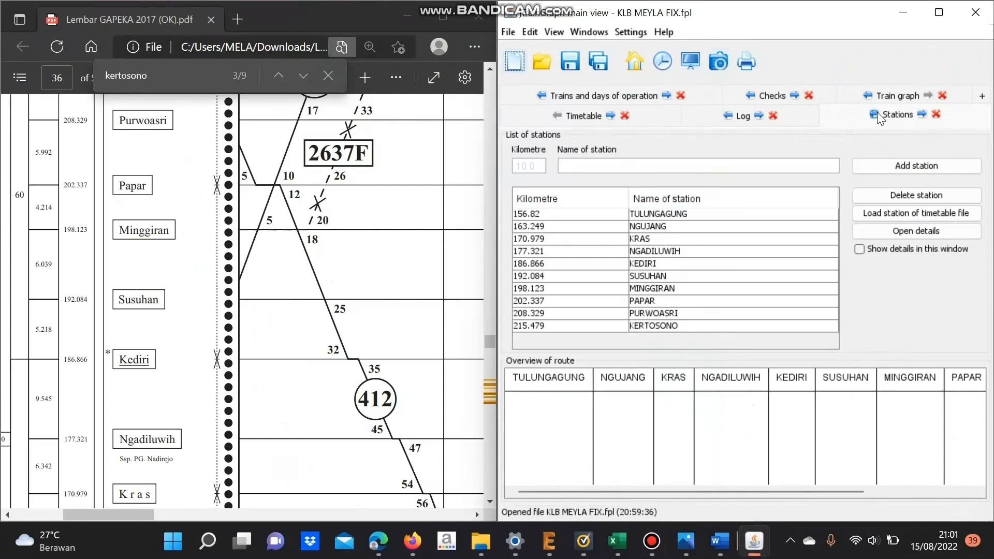
click(583, 115)
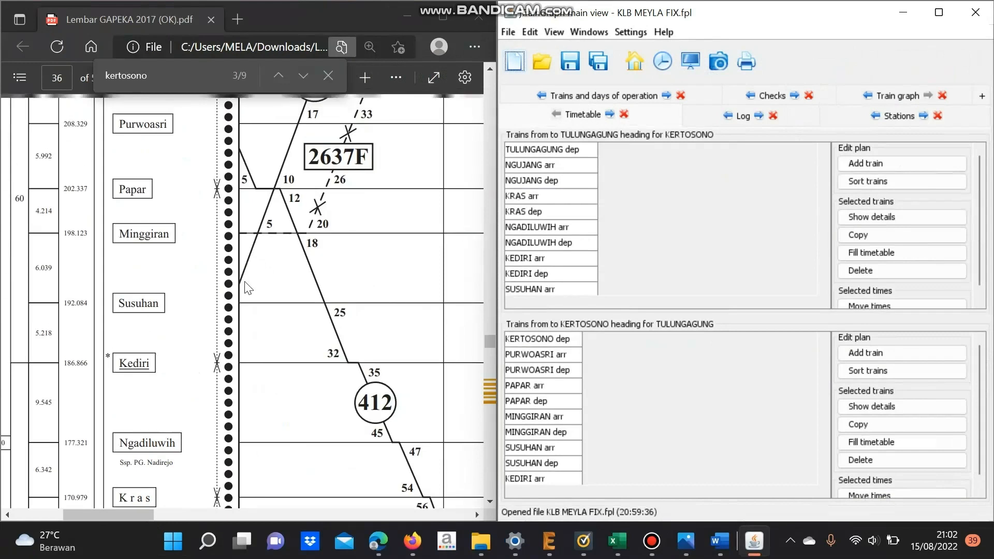
scroll(191, 214, up, 3)
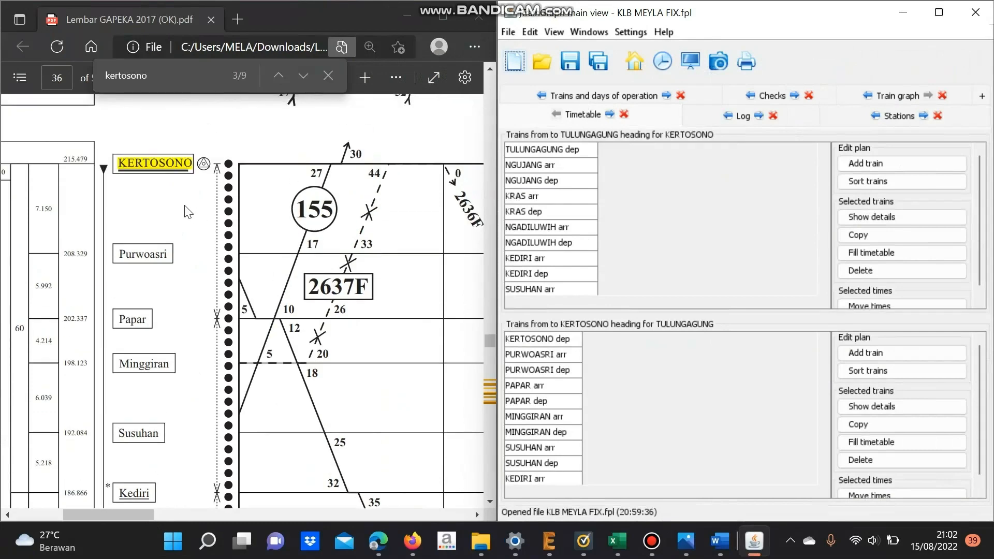
scroll(160, 173, down, 6)
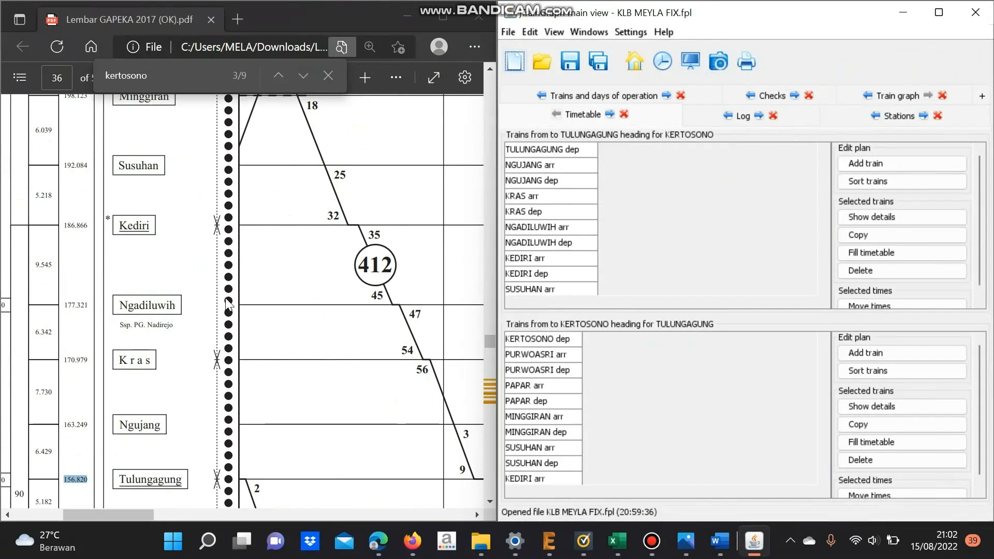
scroll(344, 276, up, 2)
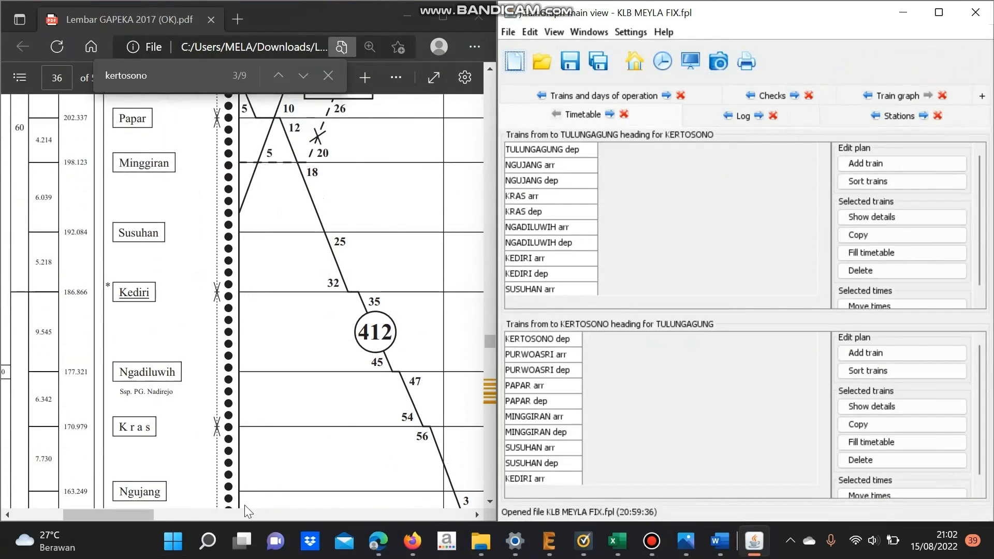
click(113, 517)
drag(127, 515, 144, 479)
scroll(148, 483, left, 5)
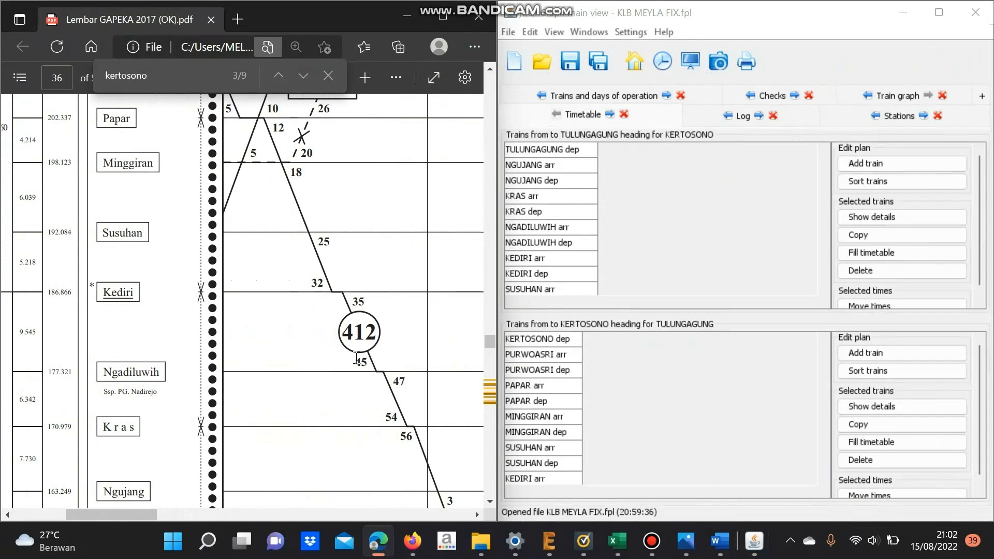
scroll(346, 337, down, 12)
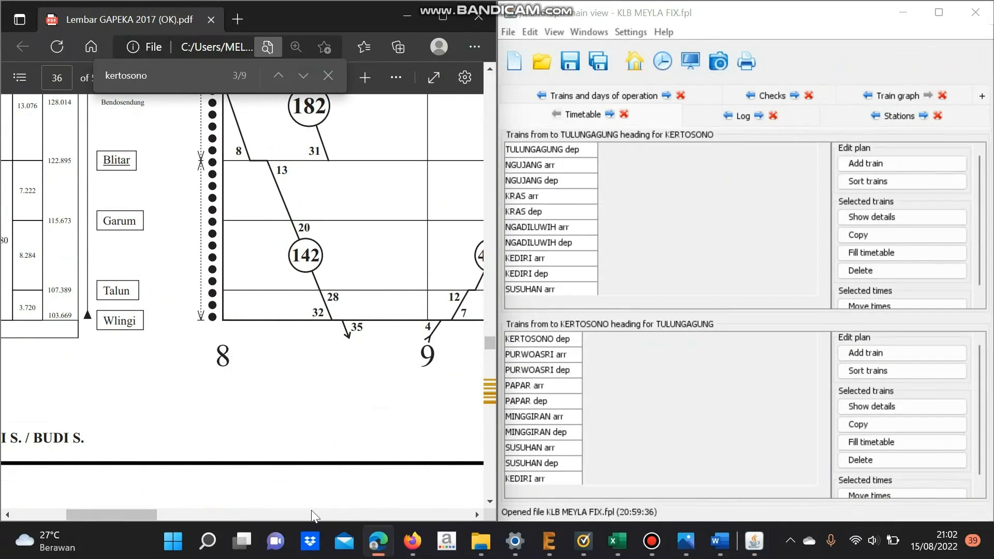
drag(129, 515, 273, 511)
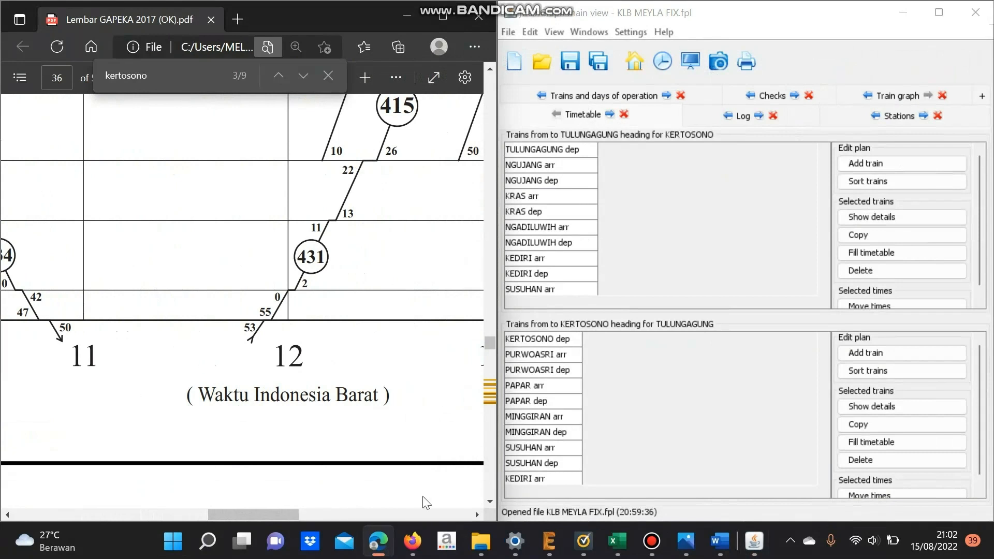
drag(278, 509, 138, 498)
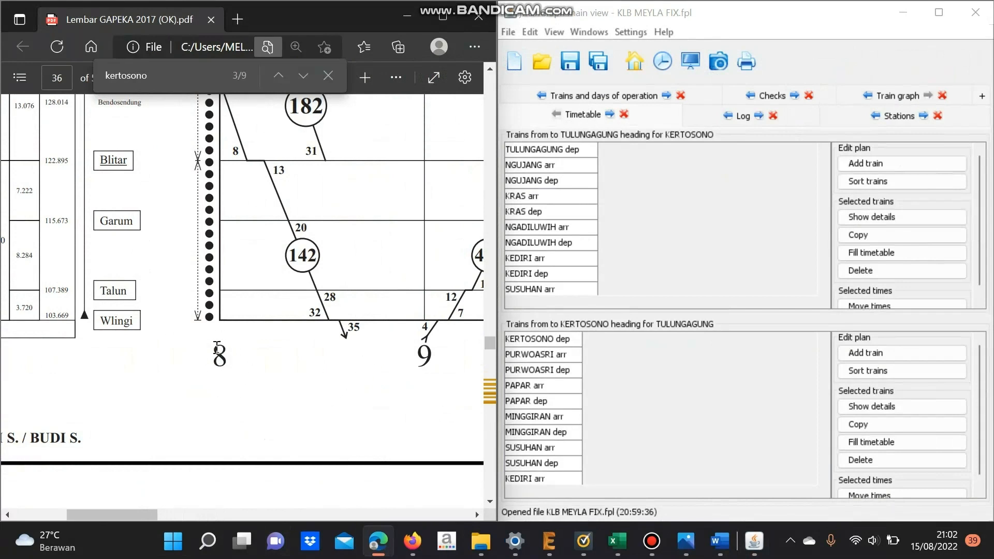
Examine the minute marks on the paths of trains 182 and 412 between Blitar and Kertosono in the PDF
scroll(254, 356, up, 3)
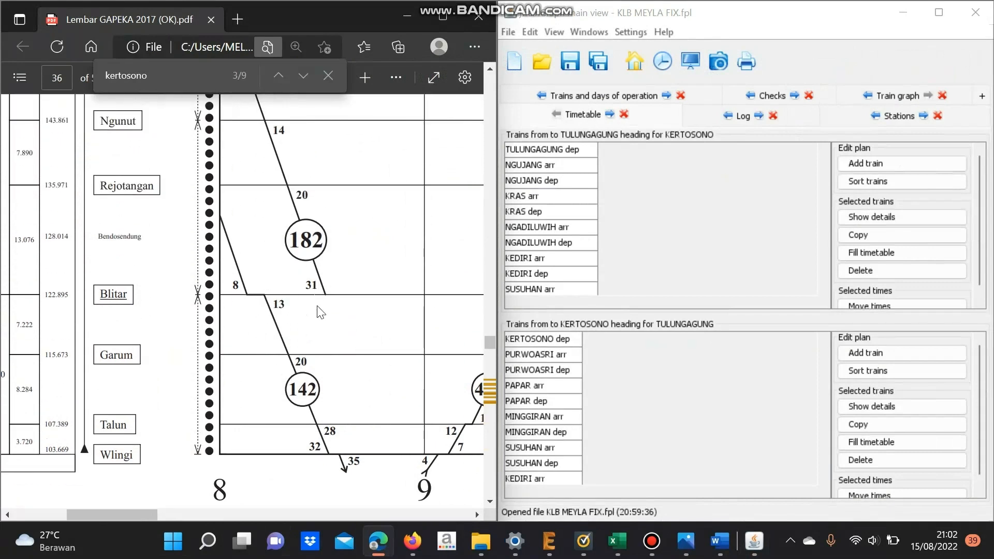
scroll(326, 310, up, 4)
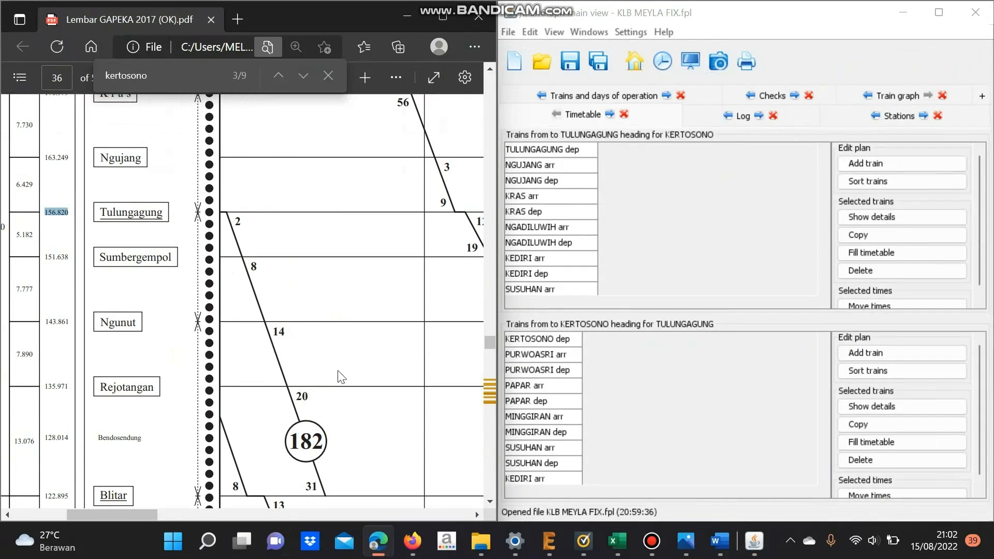
scroll(344, 380, down, 3)
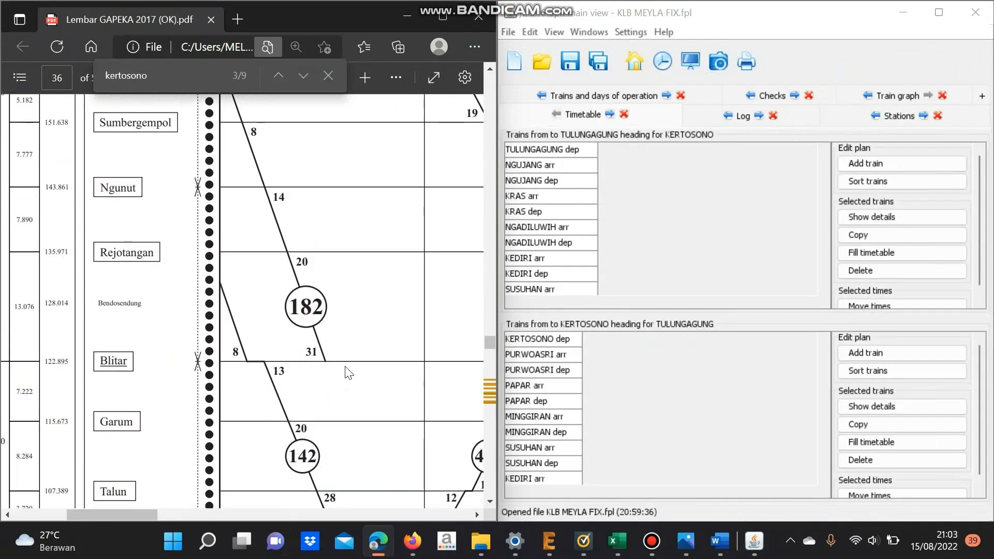
scroll(355, 364, up, 3)
scroll(358, 368, up, 7)
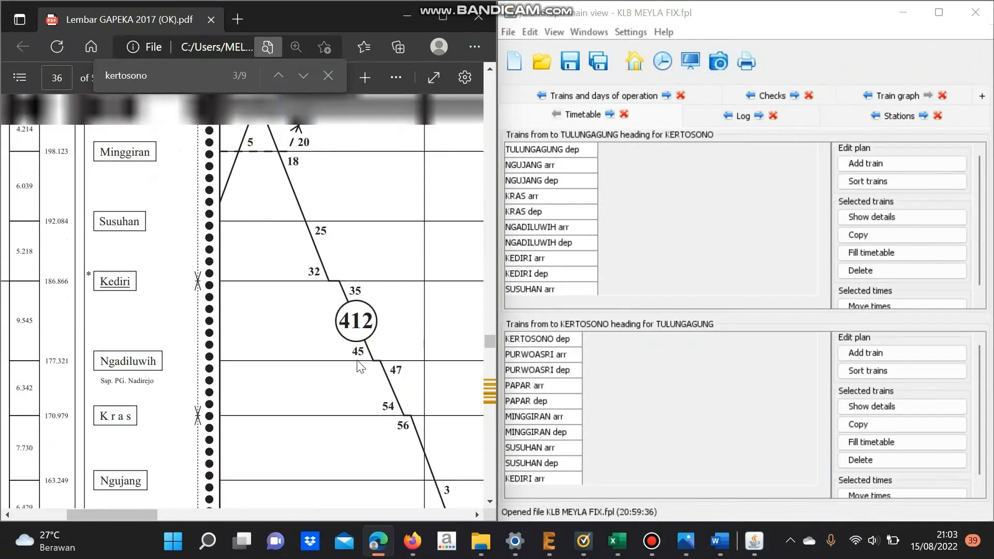
scroll(357, 344, up, 3)
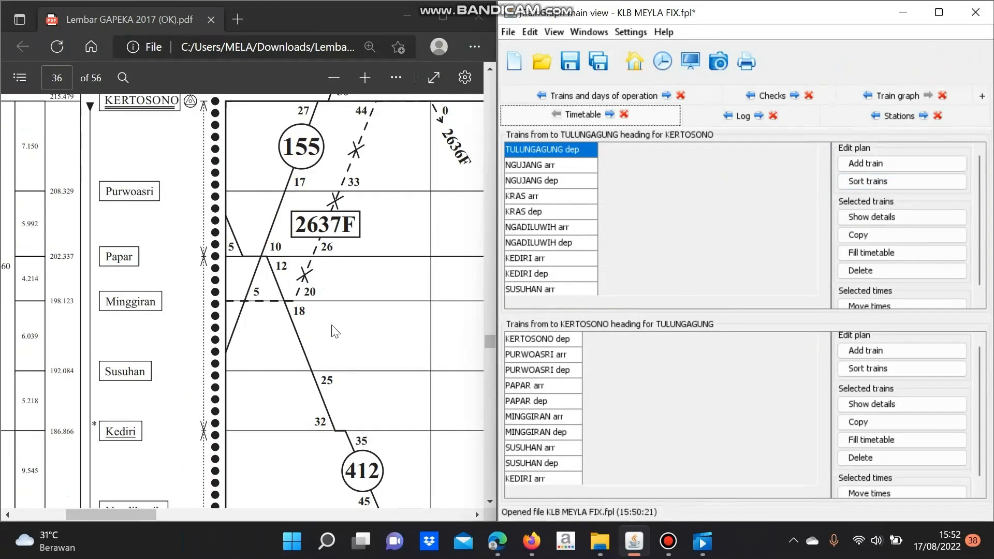
Zoom out the PDF's train graph and examine the train paths between Kertosono and Tulungagung across the hours
scroll(310, 307, down, 5)
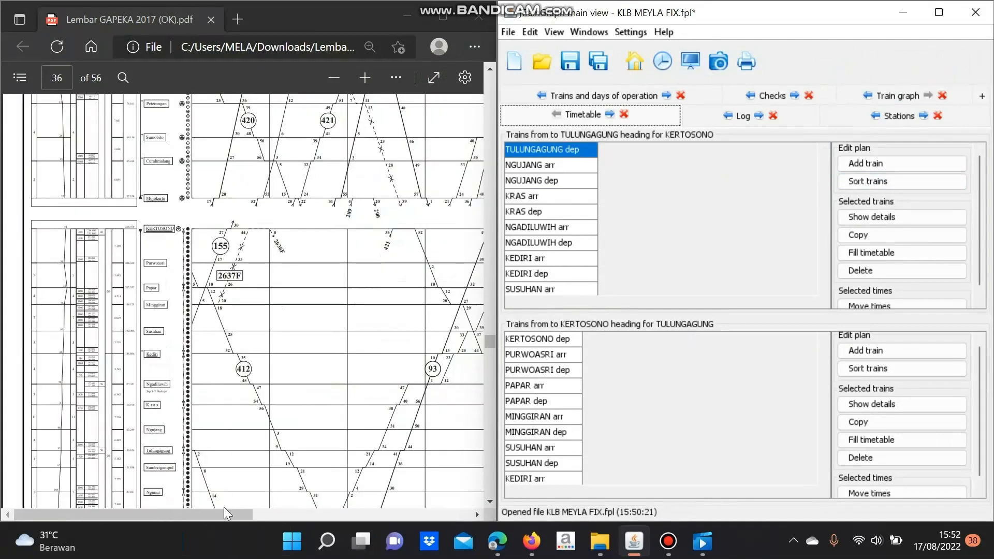
click(227, 510)
drag(227, 511, 349, 525)
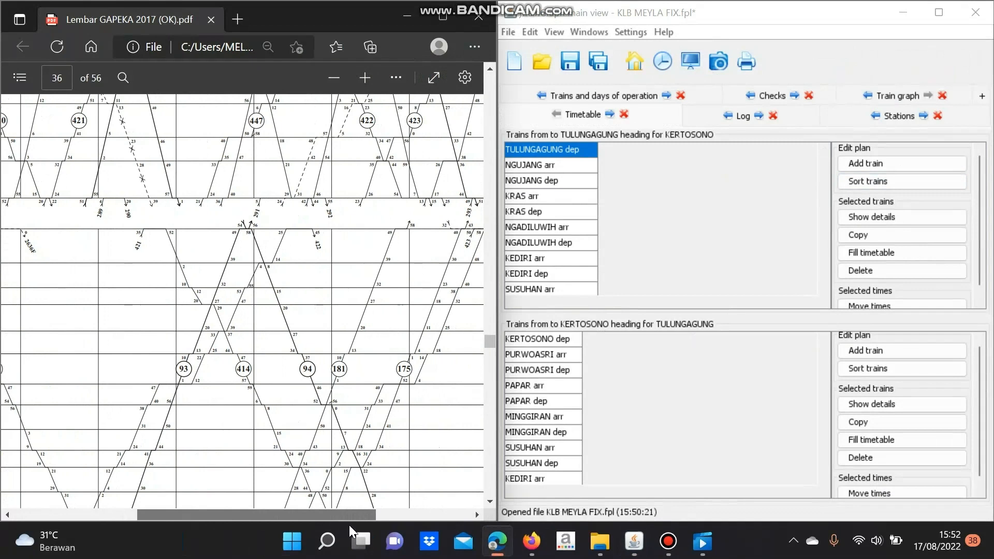
drag(349, 525, 350, 525)
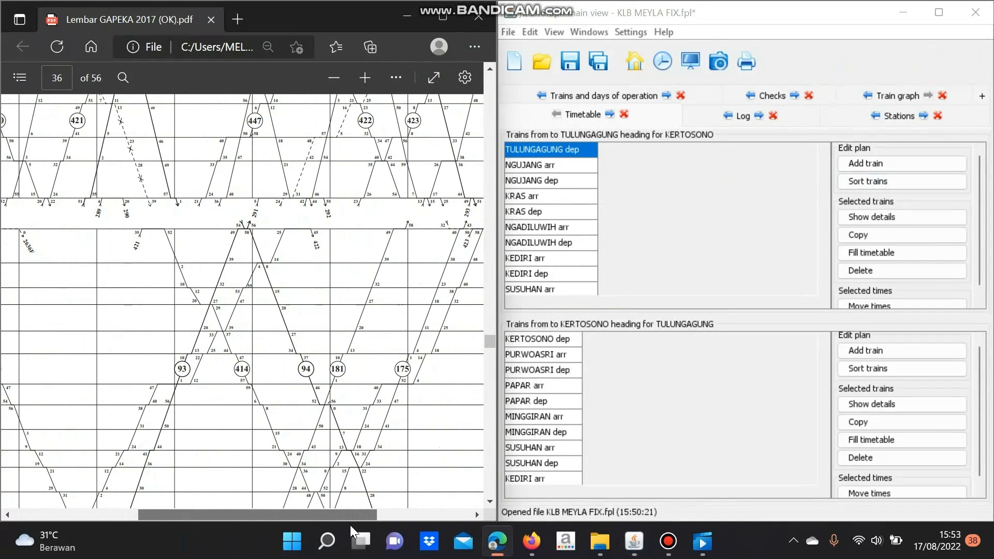
drag(350, 524, 364, 504)
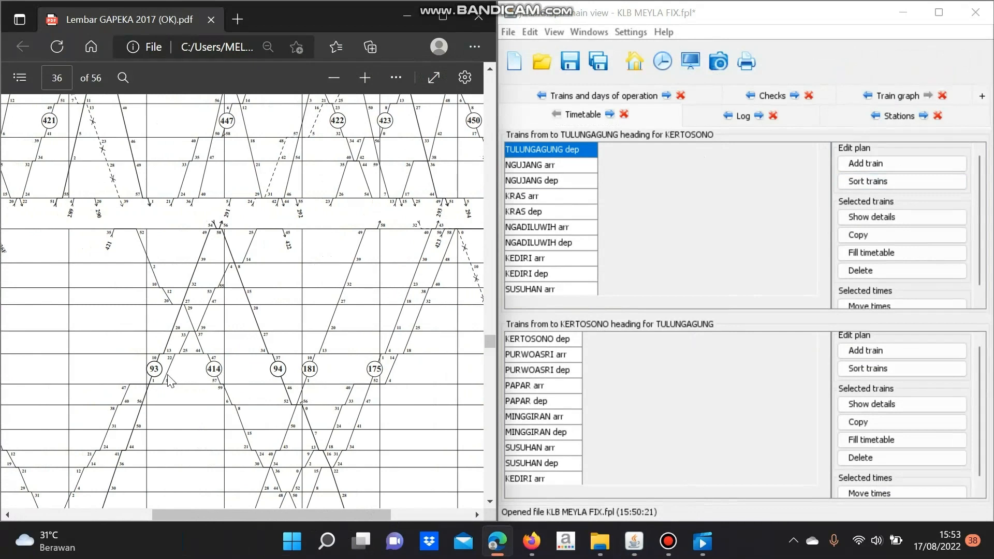
drag(267, 516, 219, 499)
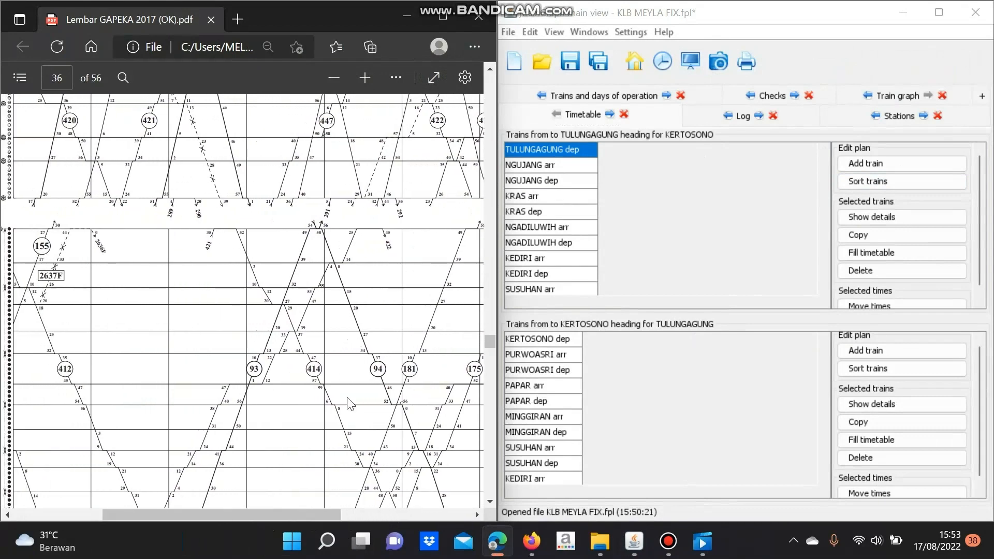
scroll(350, 404, down, 3)
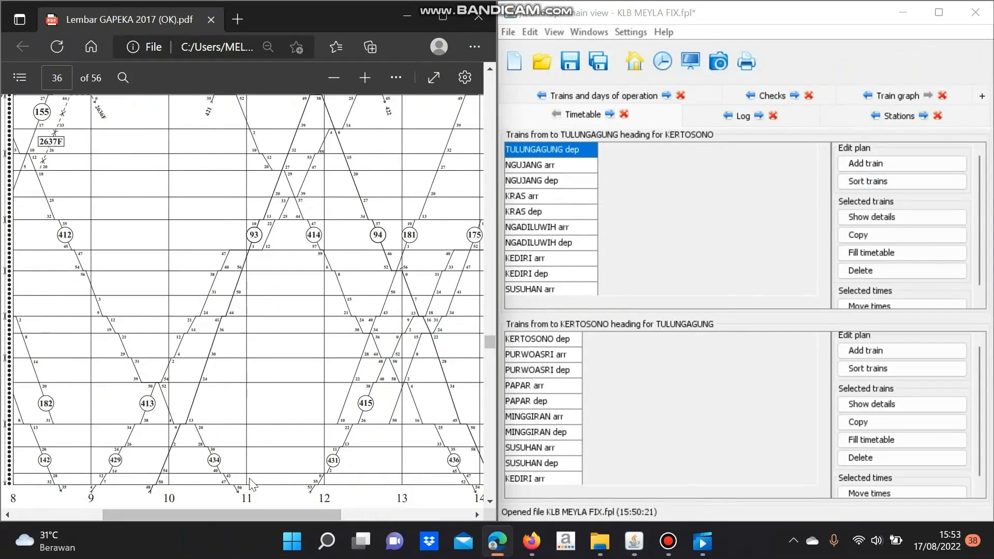
scroll(222, 269, up, 1)
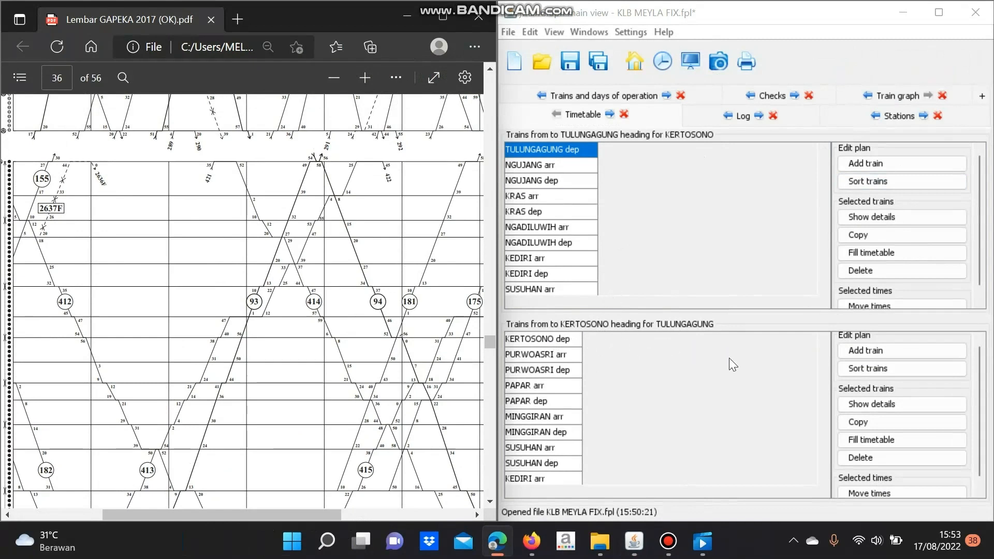
Add trains 412 and 416 to the timetable heading for Tulungagung
click(846, 349)
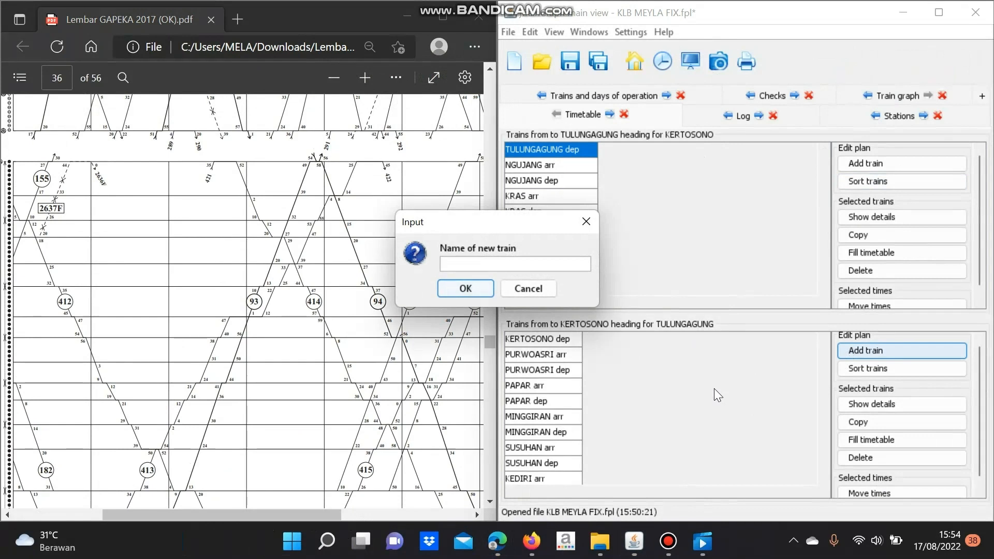
text(412)
key(Return)
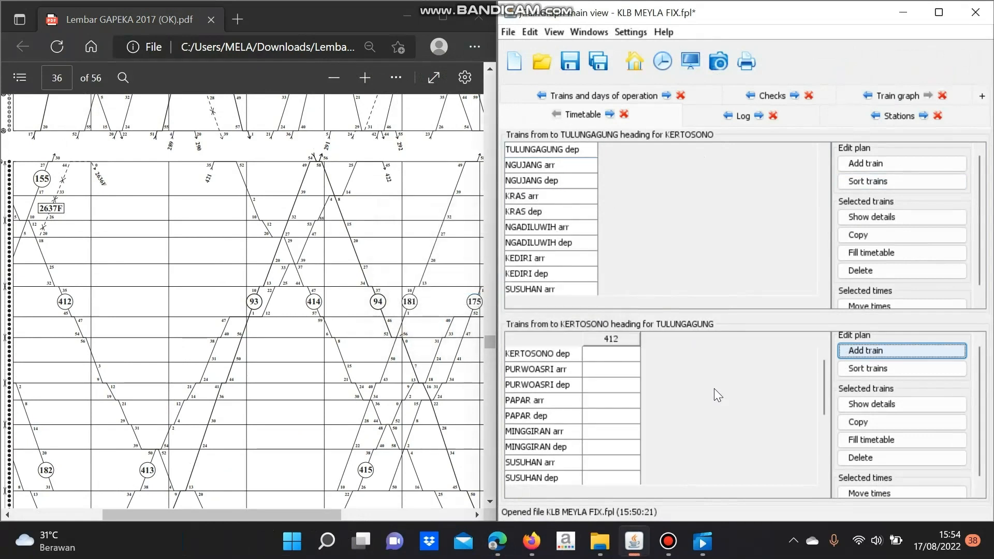
click(876, 351)
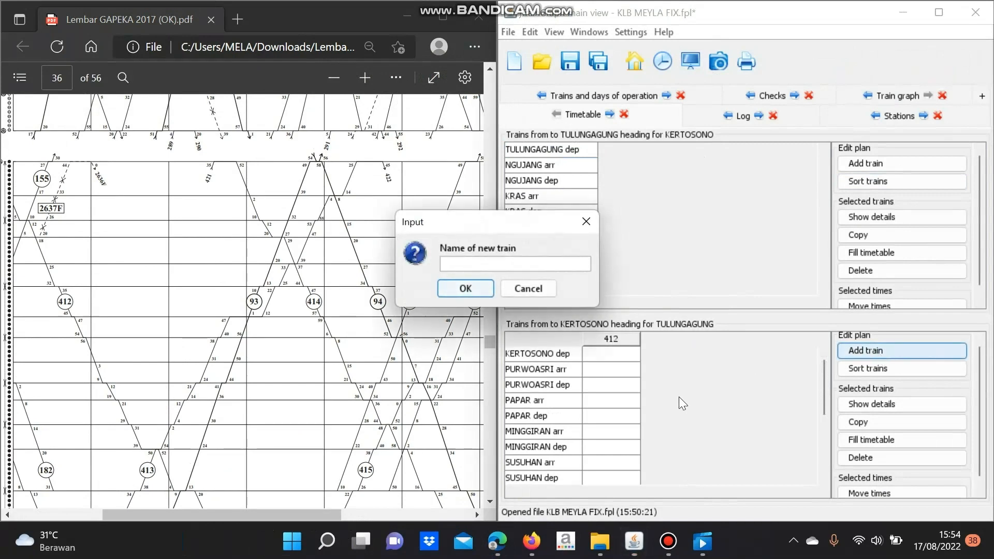
text(416)
key(Return)
Add trains 94 and 414 to the timetable heading for Tulungagung
click(870, 351)
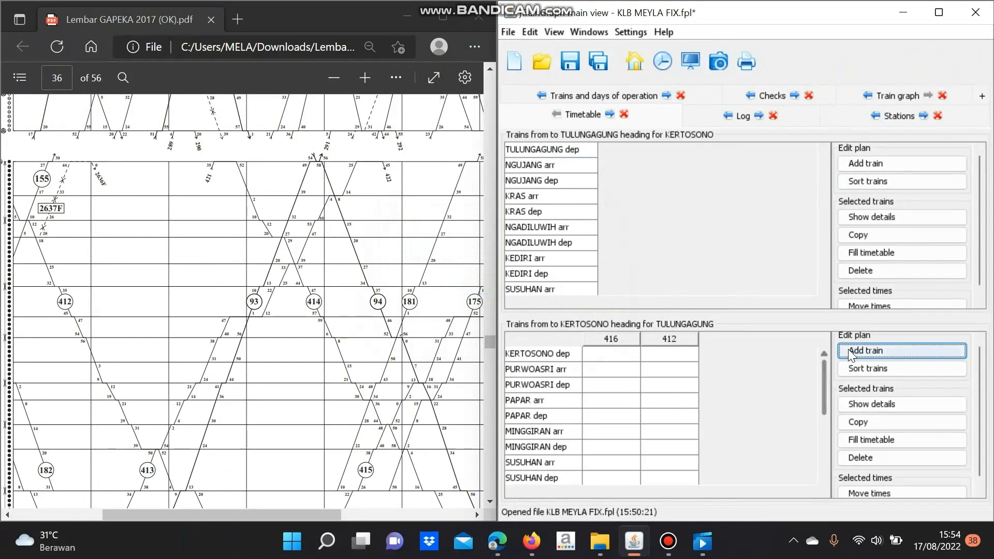
text(94)
key(Return)
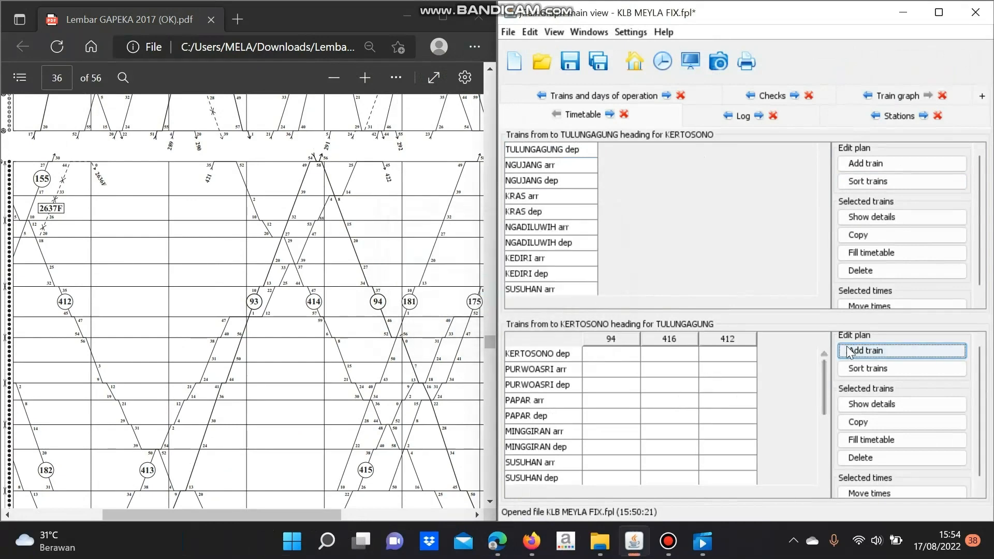
click(847, 351)
text(414)
key(Return)
Add trains 181 and 93 to the timetable heading for Kertosono
click(869, 161)
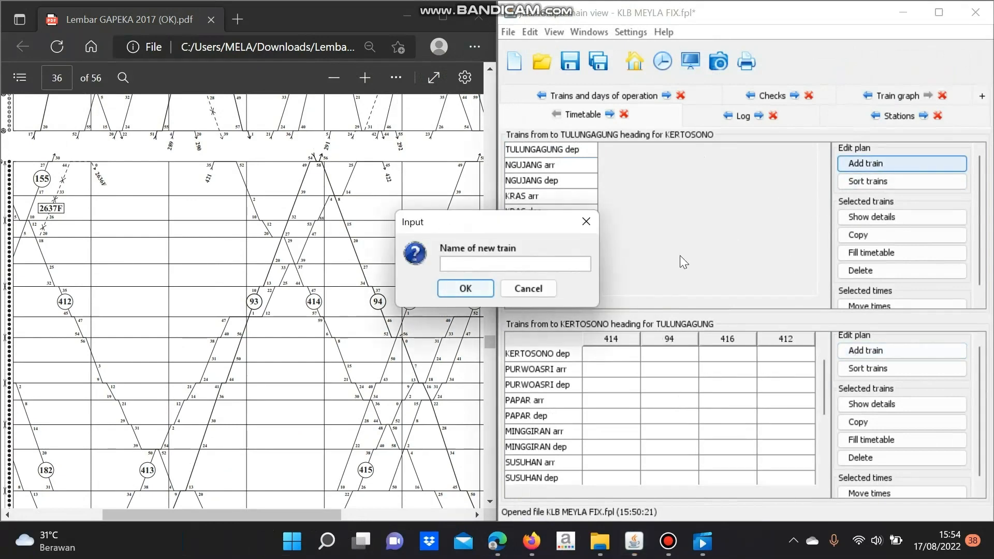
text(181)
key(Return)
key(Return)
text(93)
key(Return)
Add trains 415 and 175 to the timetable heading for Kertosono
key(Return)
text(415)
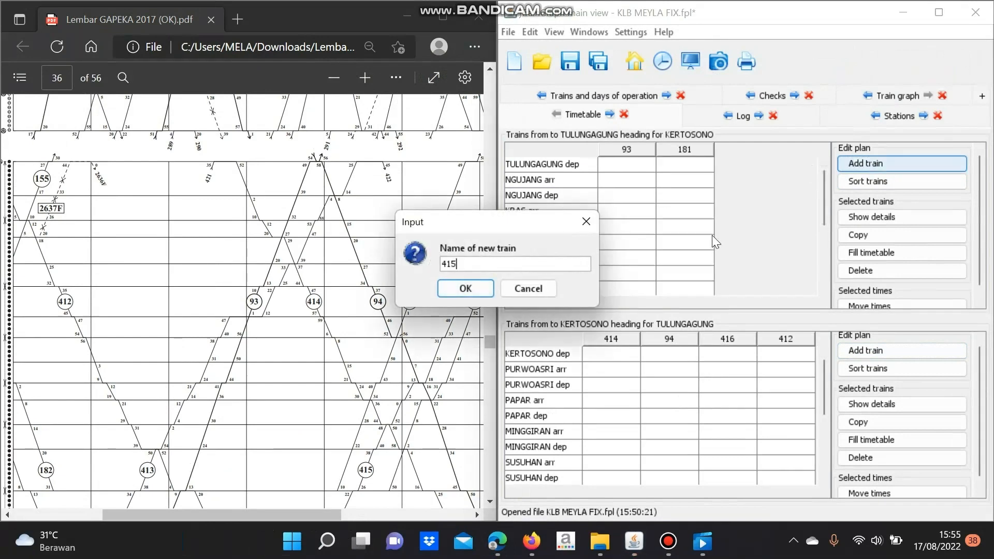
key(Return)
key(Return)
text(175)
key(Return)
Add trains 143 and 180 to the timetable heading for Kertosono
key(Return)
text(143)
key(Return)
key(Return)
text(180)
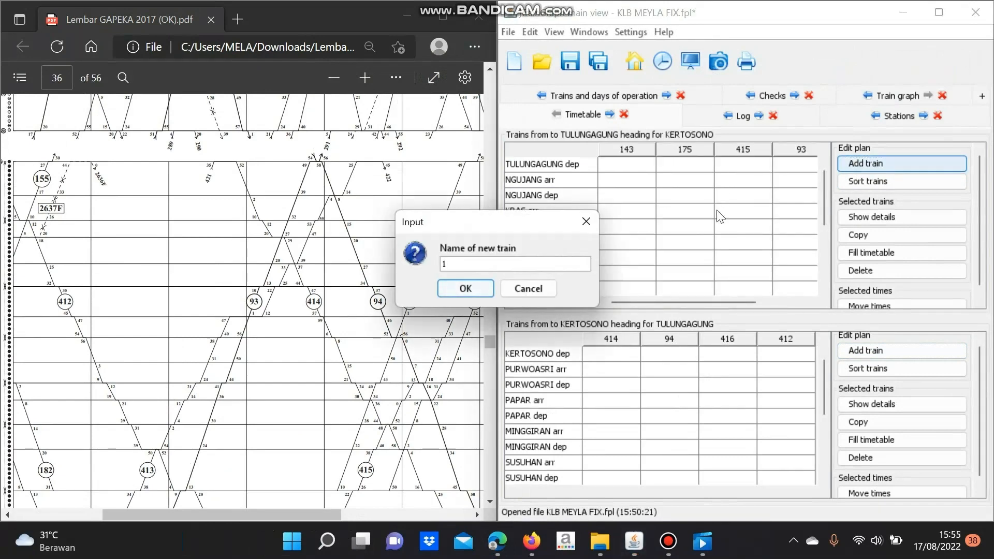
key(Return)
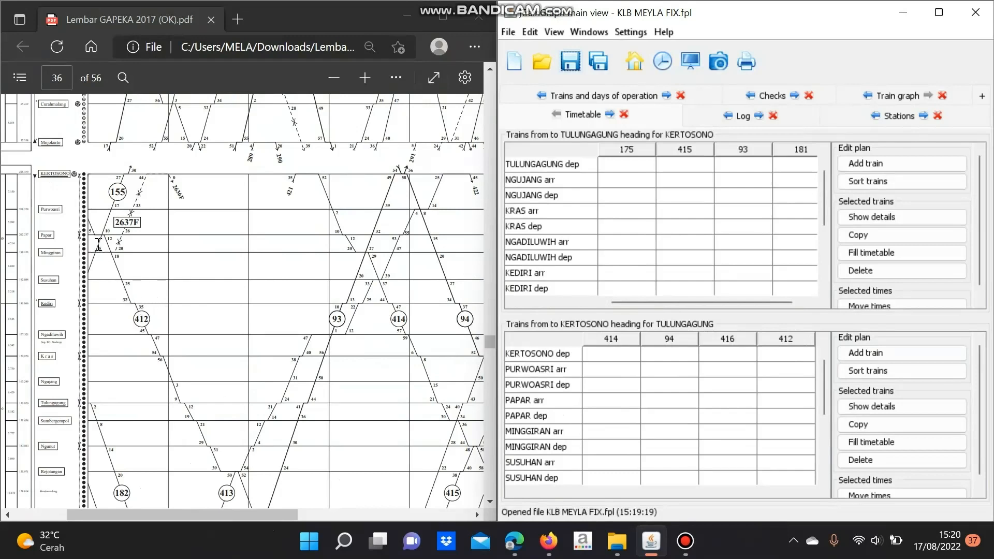
Read train 412's path in the PDF and enter its Papar arrival as 08:05 and departure as 08:12
scroll(161, 240, down, 5)
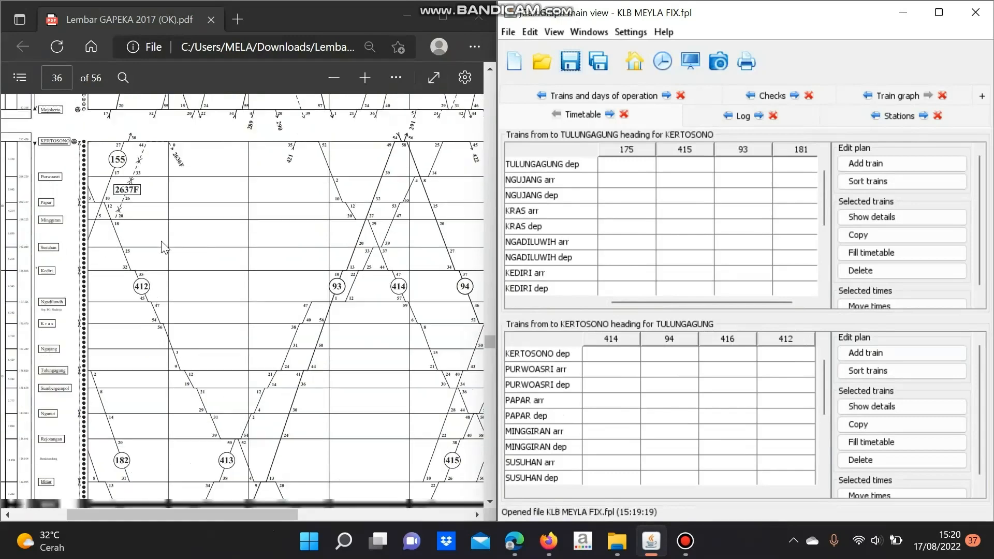
scroll(90, 318, up, 5)
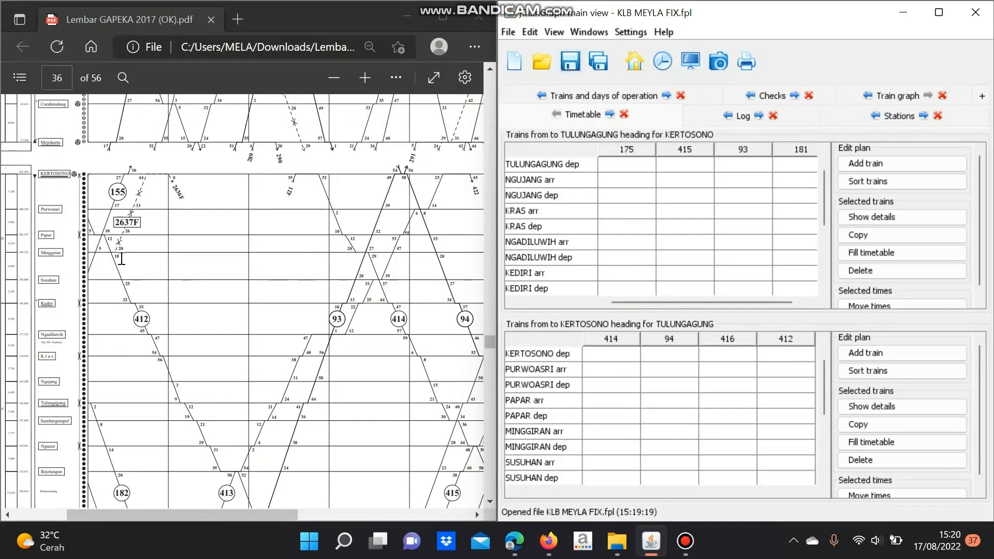
scroll(122, 259, down, 5)
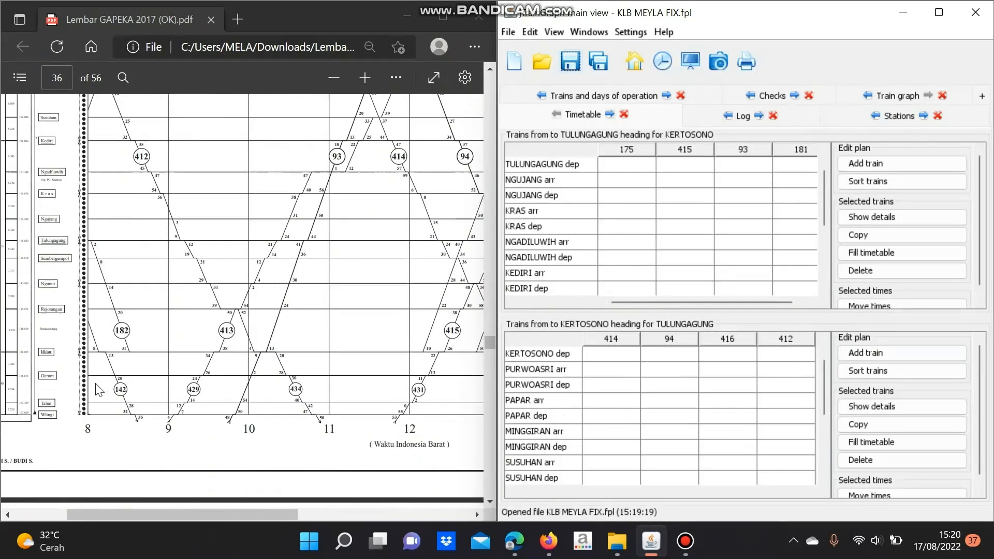
scroll(139, 314, down, 10)
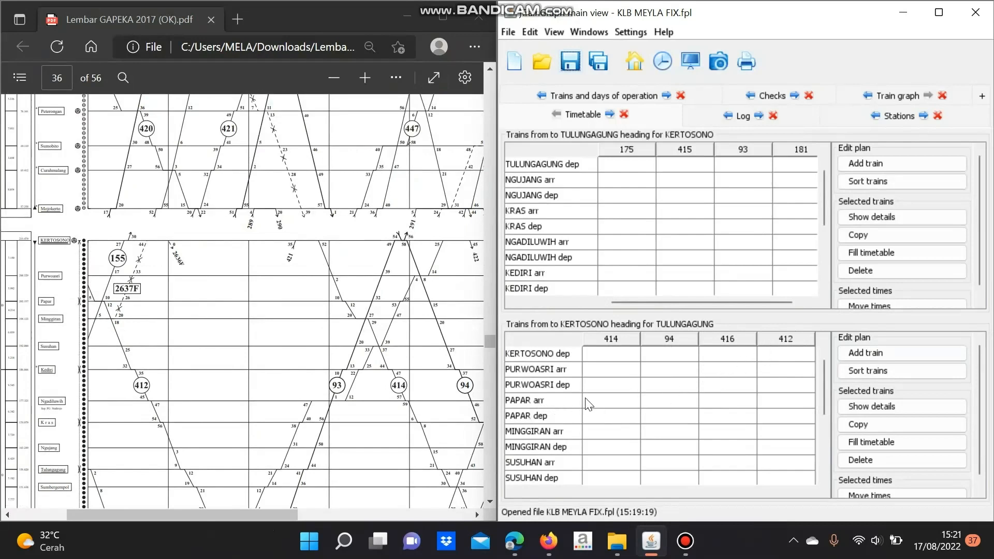
click(776, 398)
text(0805)
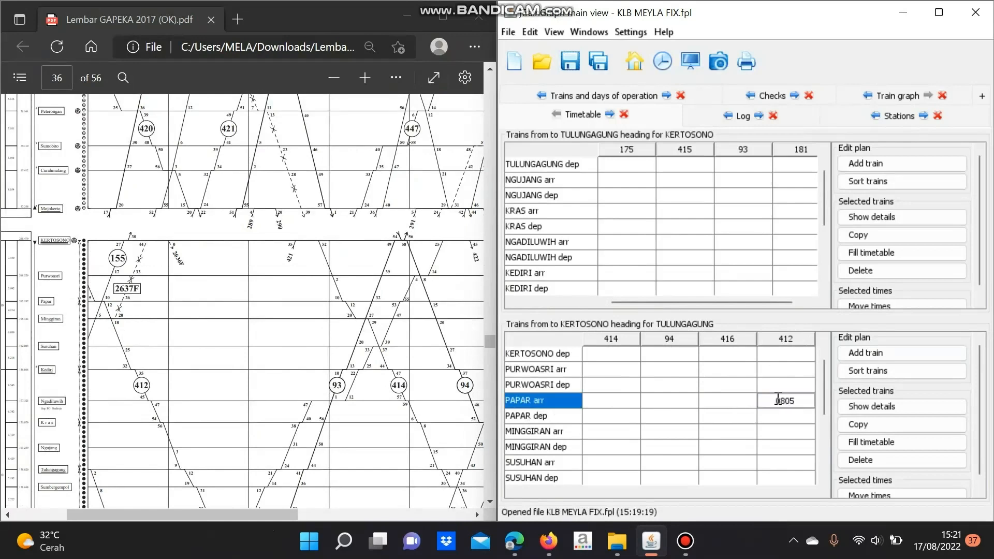
key(Return)
text(0812)
key(Return)
Set train 412's arrival and departure to 08:18 at Minggiran and 08:25 at Susuhan
text(0818)
key(Return)
text(0)
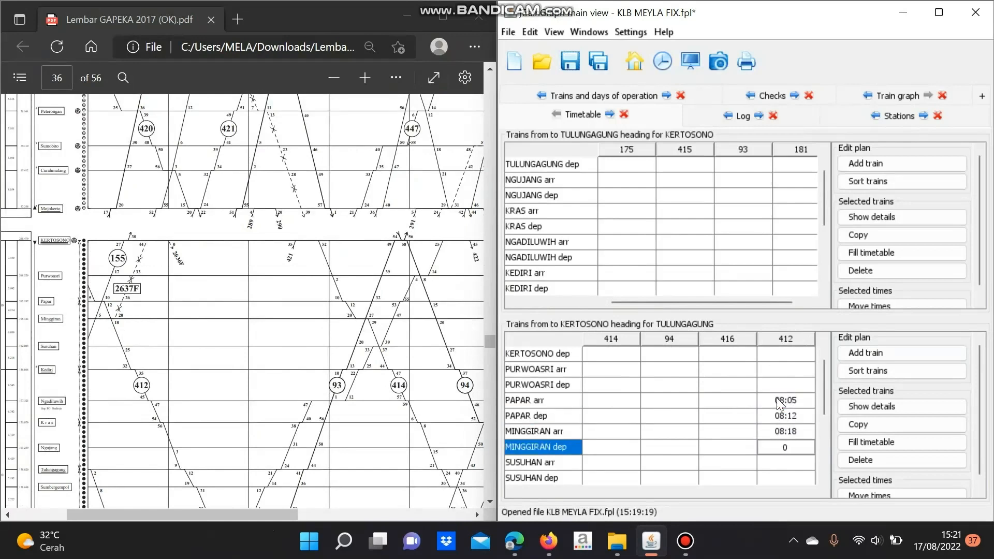
text(8:18)
key(Return)
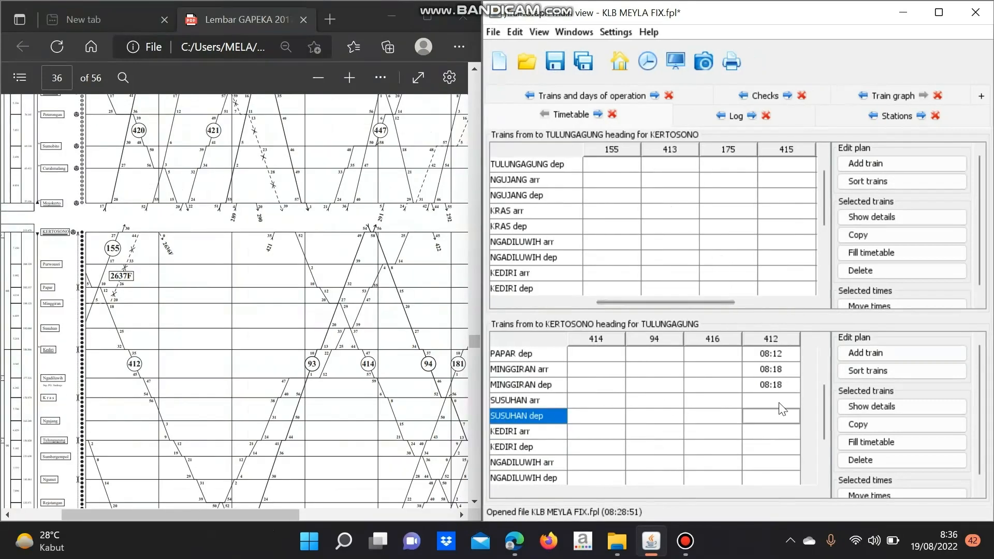
click(780, 403)
text(0825)
key(Return)
text(0825)
key(Return)
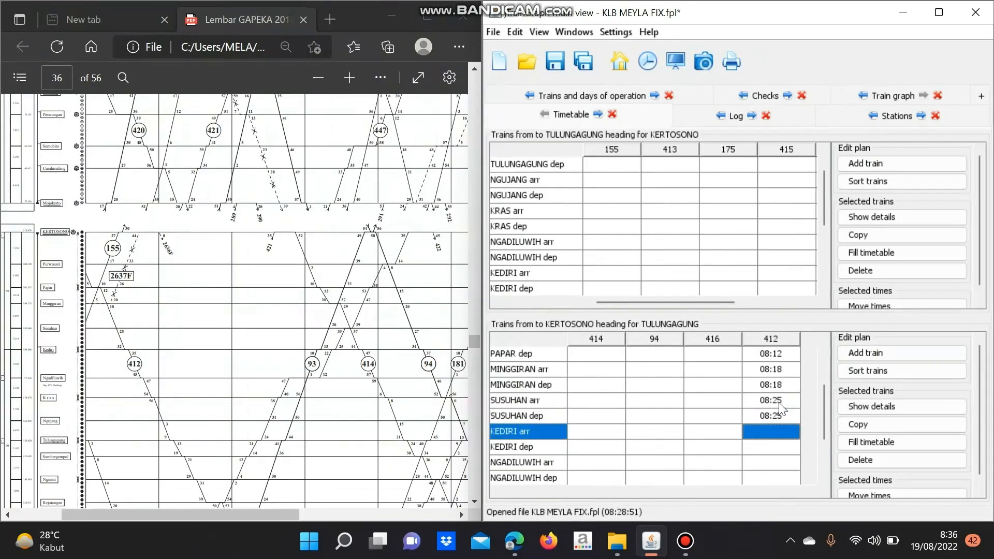
Enter train 412's arrival and departure at Kediri as 08:32 and 08:35, and at Ngadiluwih as 08:45 and 08:47
text(0832)
key(Return)
text(0835)
key(Return)
text(08450847)
key(Return)
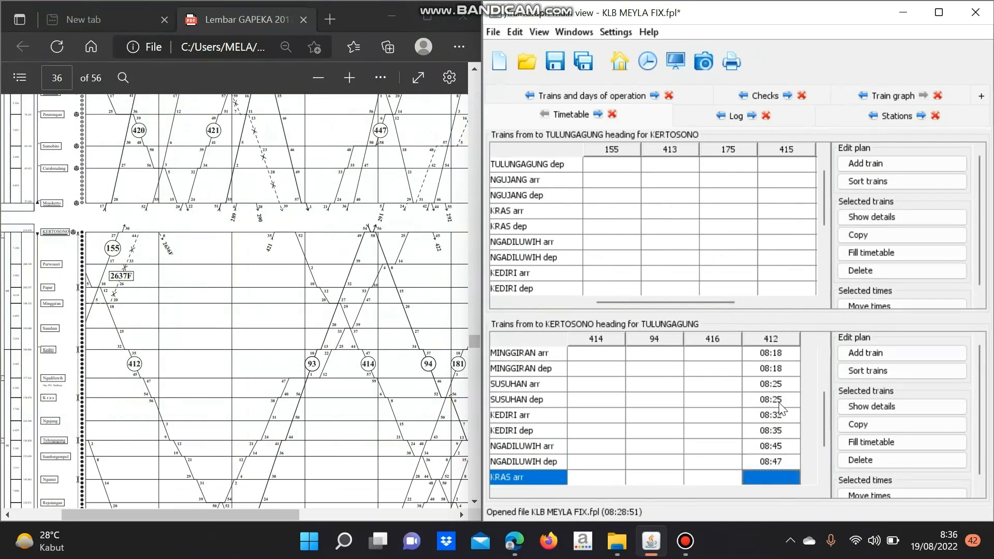
Enter train 412's Kras times as 08:54 and 08:56, Ngujang times as 09:03, and Tulungagung arrival as 09:09
text(0854)
key(Return)
text(0856)
key(Return)
key(Down)
key(Up)
text(0903)
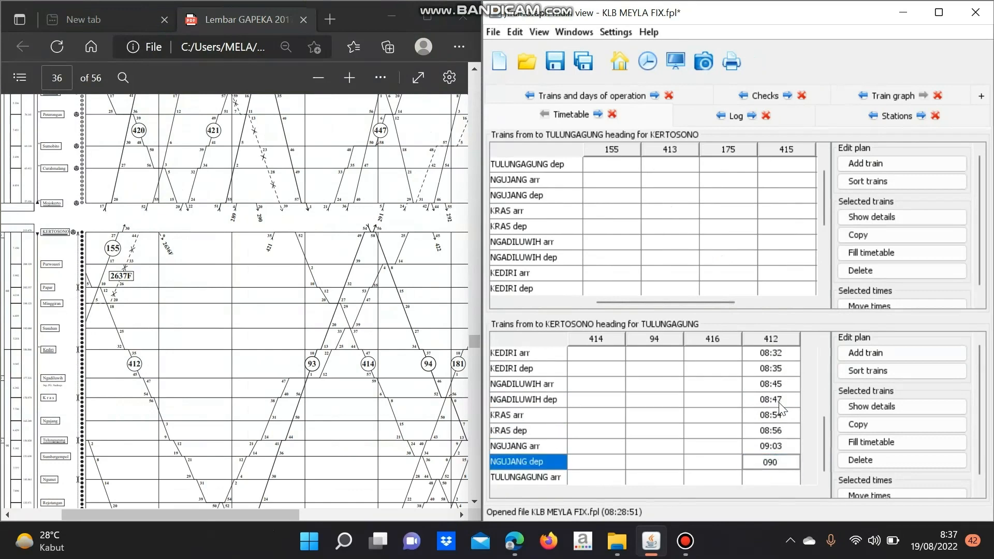
key(Down)
text(0909)
key(Down)
Enter train 416's Kertosono departure as 15:25 and its Purwoasri arrival and departure as 15:35
scroll(720, 388, up, 3)
drag(296, 515, 418, 526)
click(706, 354)
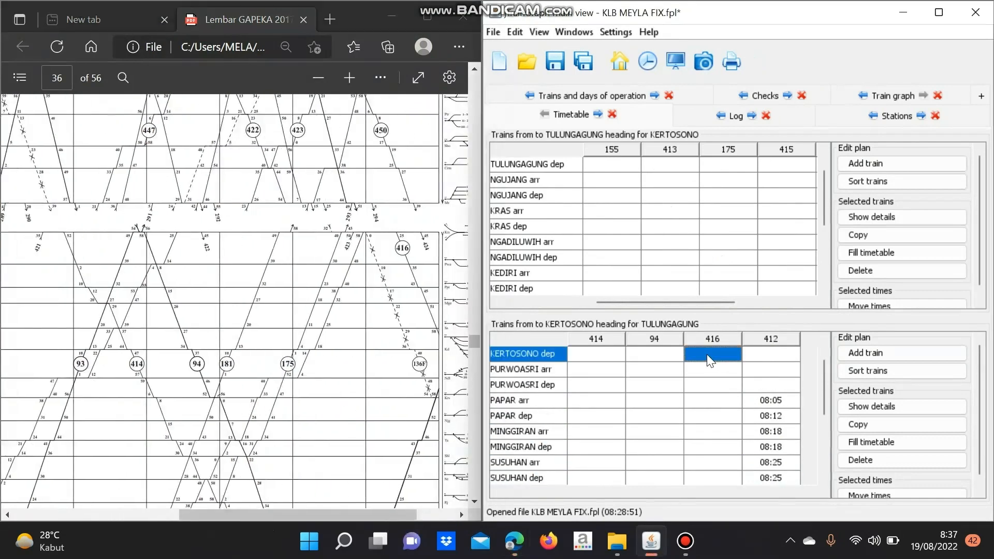
text(1525)
key(Down)
text(1535)
key(Down)
text(1535)
key(Down)
Set train 416's Papar times to 15:43 and 15:45, both Minggiran times to 15:51 and the Susuhan arrival to 15:58
text(1543)
key(Down)
text(1545)
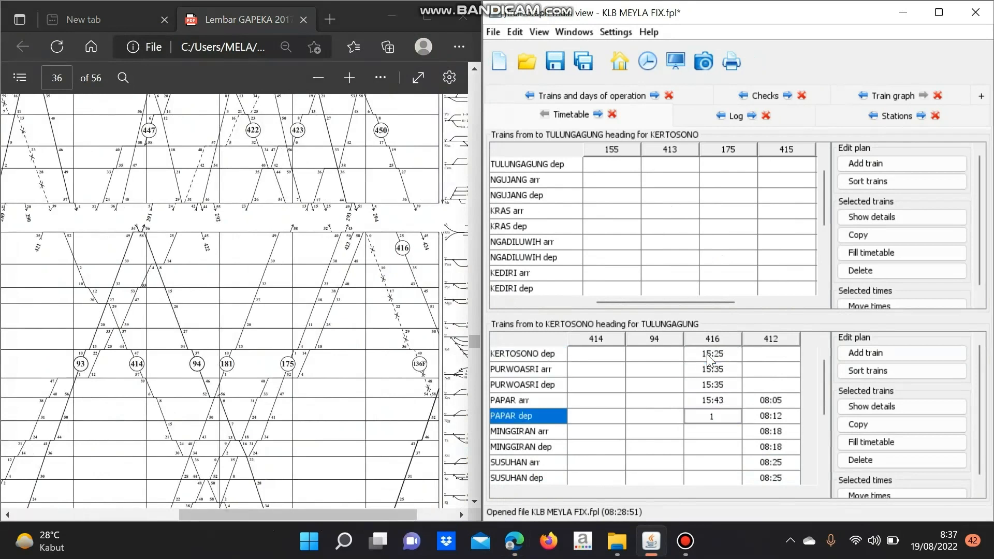
key(Down)
text(1551)
key(Down)
text(1551)
key(Down)
text(15:58)
key(Down)
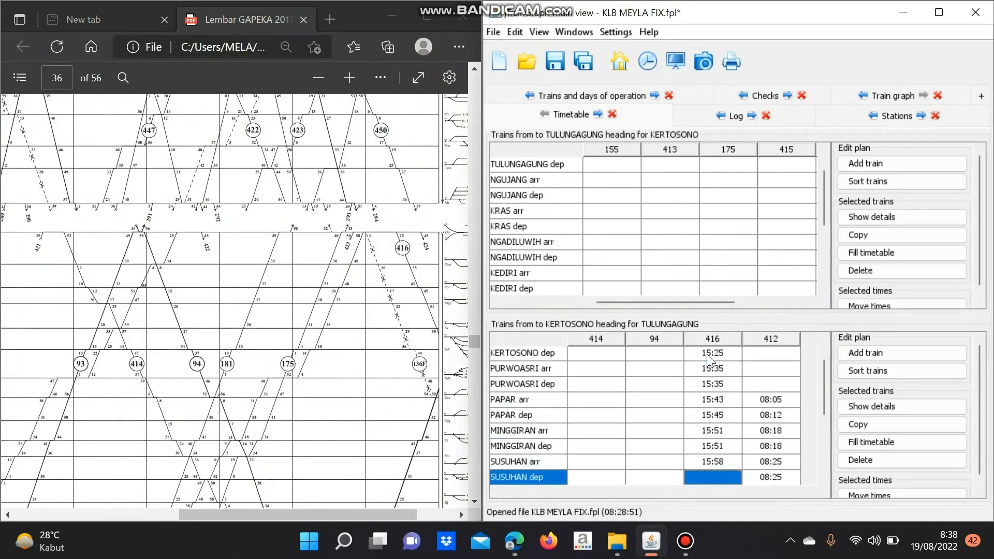
Enter train 94's Kertosono departure as 11:56, both Purwoasri times as 12:08 and both Papar times as 12:15
click(654, 354)
text(1156)
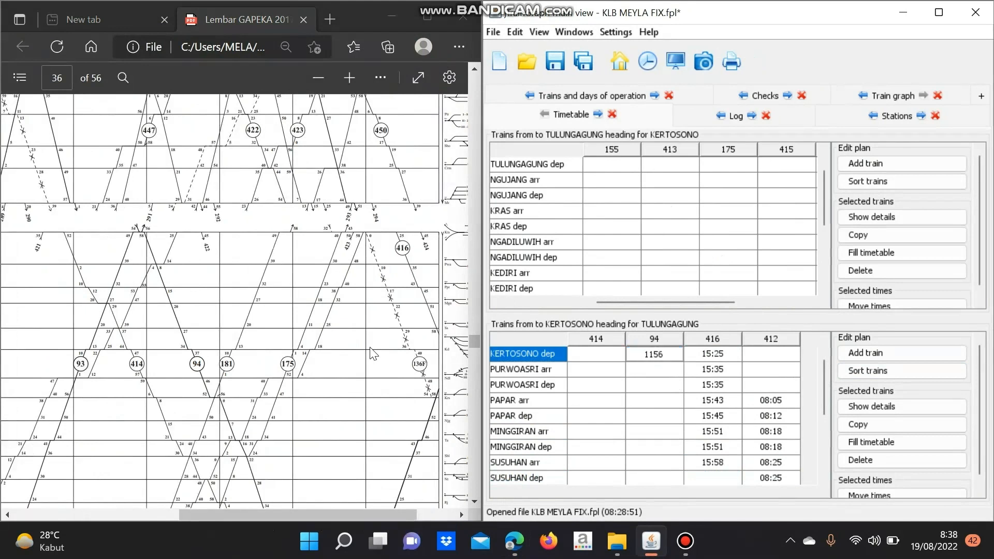
key(Down)
text(1208)
key(Down)
text(12081215)
key(Down)
text(1215)
key(Down)
Enter train 94's times as 12:20 at Minggiran, 12:27 at Susuhan, and 12:34 arrival and 12:37 departure at Kediri
text(1220)
key(Down)
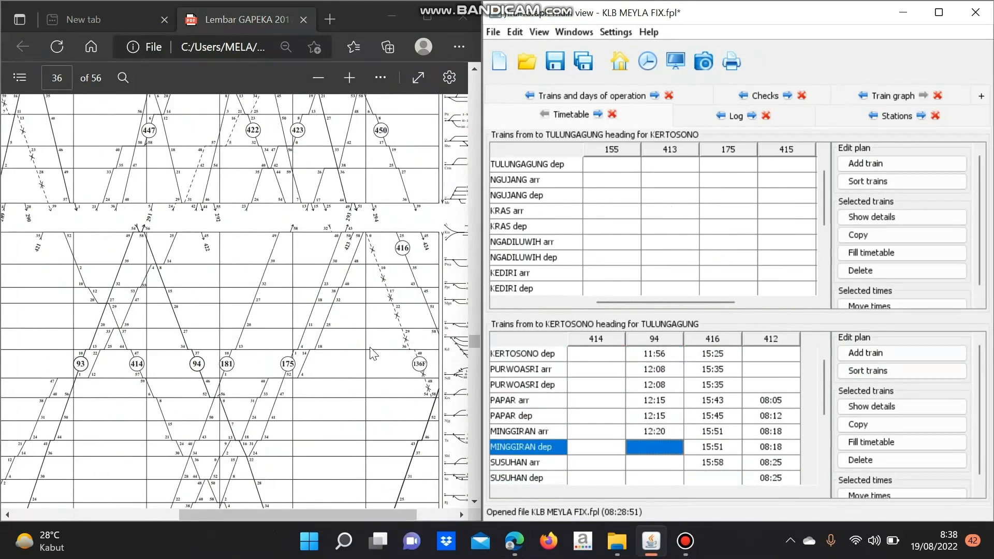
text(1220)
key(Down)
text(1227)
key(Down)
text(1227)
text(7)
key(Down)
Set train 94's Ngadiluwih arrival and departure to 12:46, its Kras arrival to 12:52 and Kras departure to 13:00
text(1246)
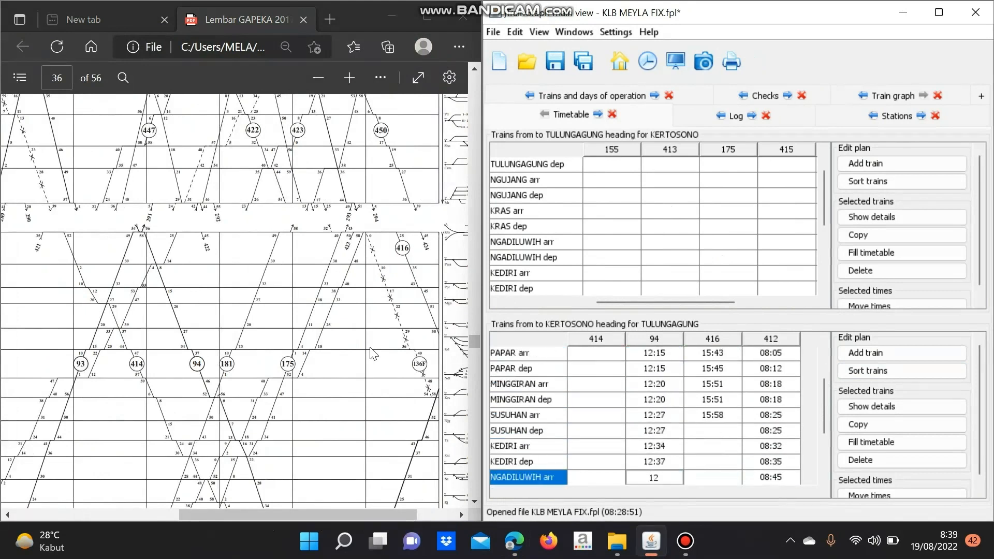
key(Down)
text(1246)
key(Down)
text(1252)
key(Down)
text(1300)
key(Down)
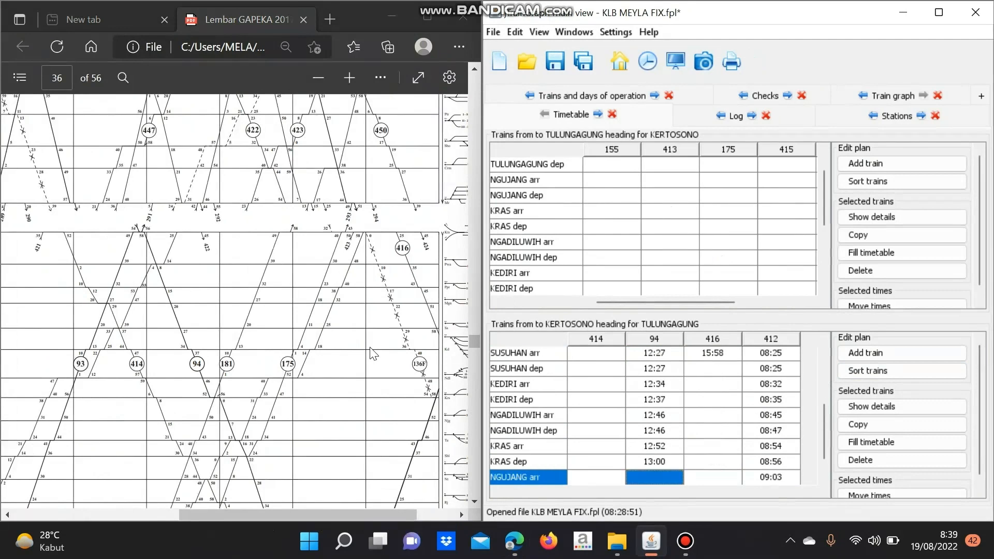
Set train 94's Ngujang arrival and departure to 13:07 and its Tulungagung arrival to 13:13
text(1307)
key(Down)
text(1307)
key(Down)
text(1313)
key(Down)
Find train 414's path in the PDF and enter its Kertosono departure as 10:52 and both Purwoasri times as 11:02
scroll(647, 414, up, 4)
drag(265, 514, 221, 512)
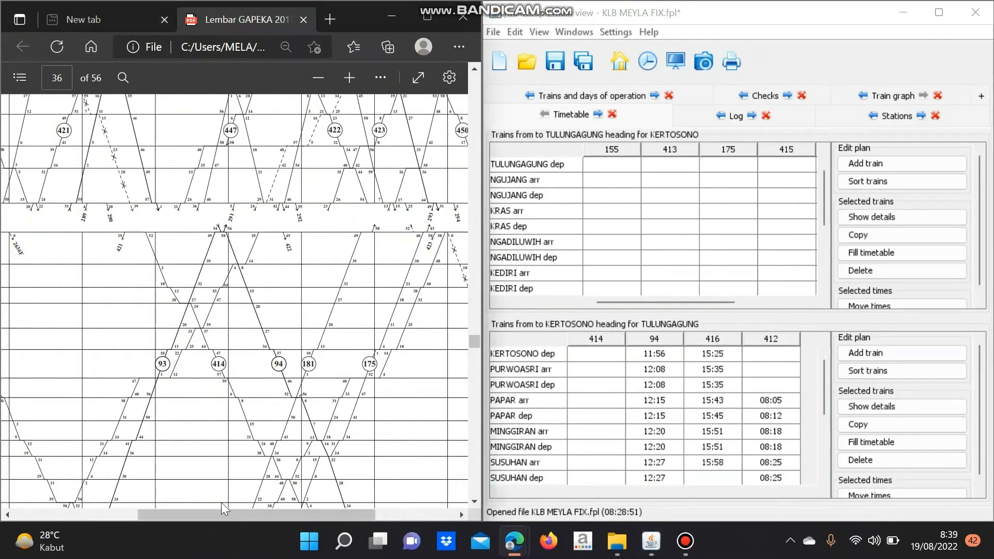
scroll(283, 397, down, 1)
scroll(283, 397, down, 3)
click(598, 352)
text(1052)
key(Down)
text(1102)
key(Down)
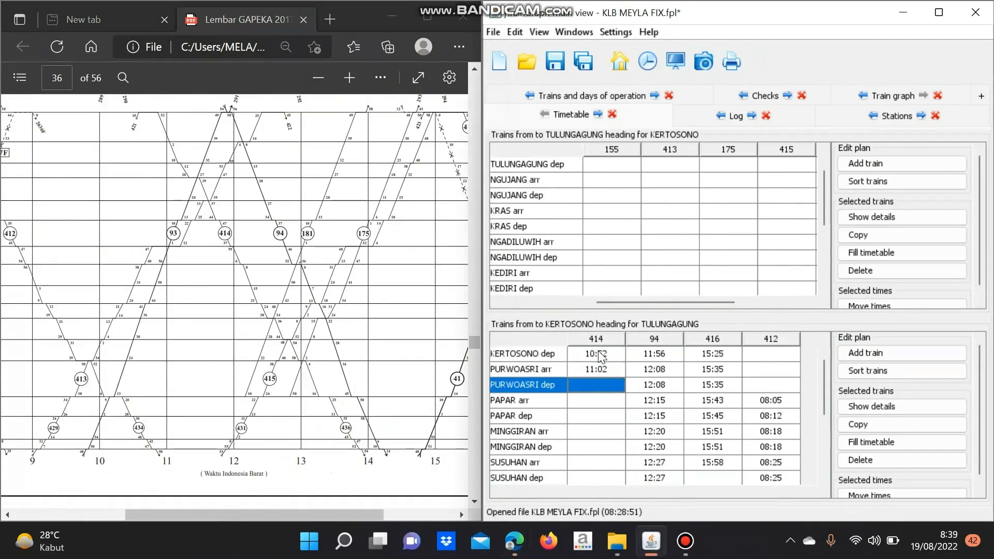
text(1102)
key(Down)
Enter train 414's arrival and departure at Papar as 11:10 and 11:12, and at Minggiran as 11:20 and 11:29
text(1110)
key(Down)
text(11121120)
key(Down)
text(1129)
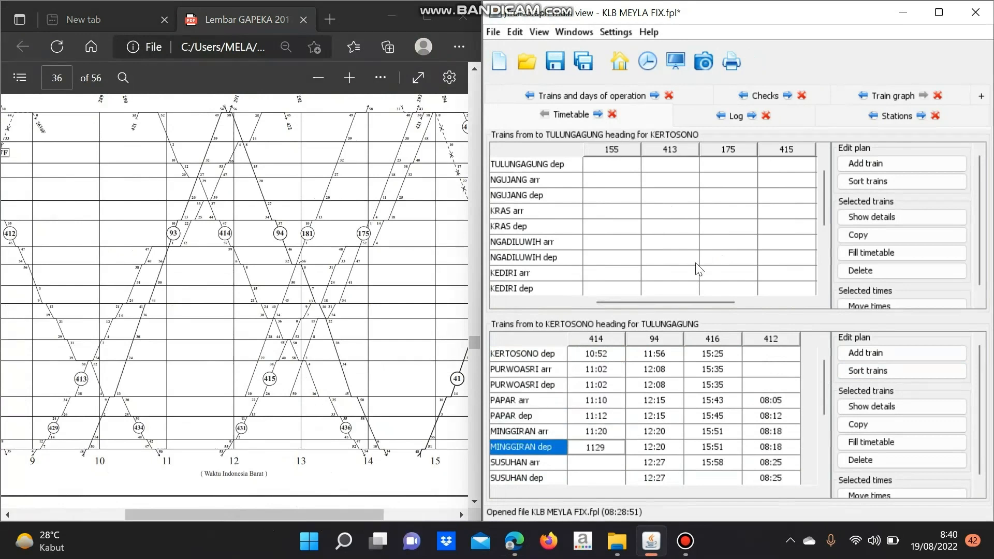
key(Down)
Set train 414's Susuhan arrival and departure to 11:37, its Kediri arrival to 11:44 and Kediri departure to 11:47
text(1137)
key(Down)
text(1137)
key(Down)
text(1144)
key(Down)
text(1147)
key(Down)
Enter train 414's arrival and departure at Ngadiluwih as 11:57 and 11:59, and at Kras as 12:06 and 12:08
text(1157)
key(Down)
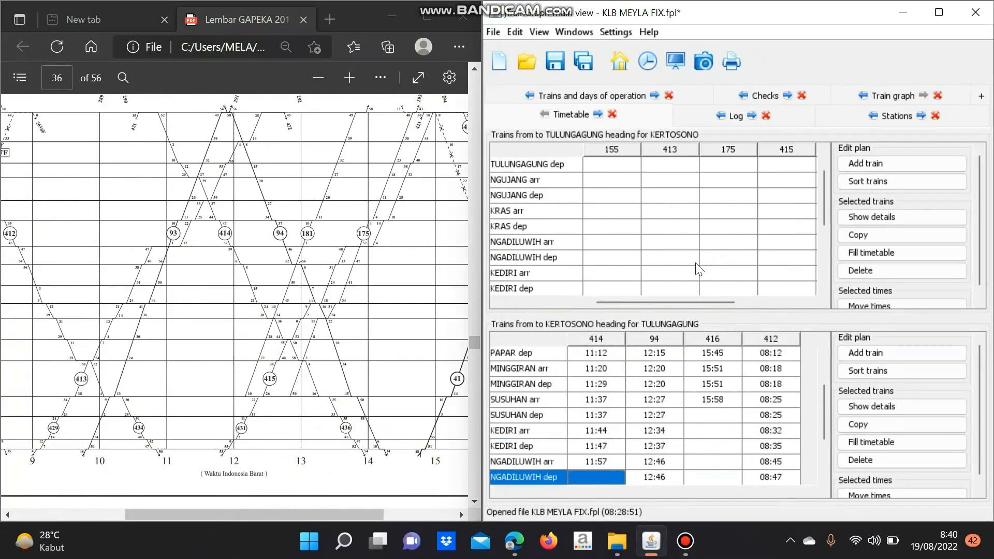
text(1159)
key(Down)
text(1206)
key(Down)
text(12:08)
key(Down)
Set train 414's Ngujang arrival and departure to 12:15 and its Tulungagung arrival to 12:21
text(1215)
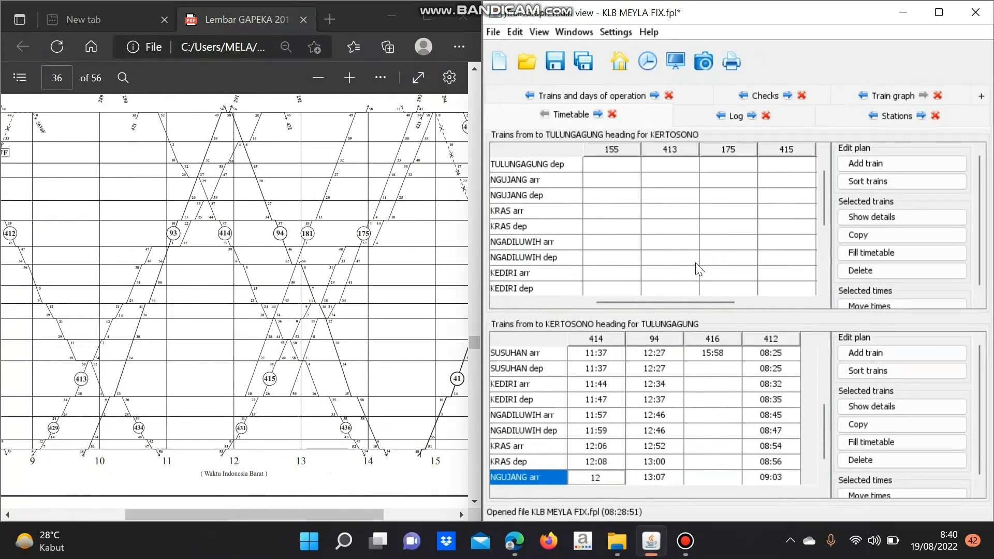
key(Down)
text(1215)
key(Down)
text(1221)
key(Down)
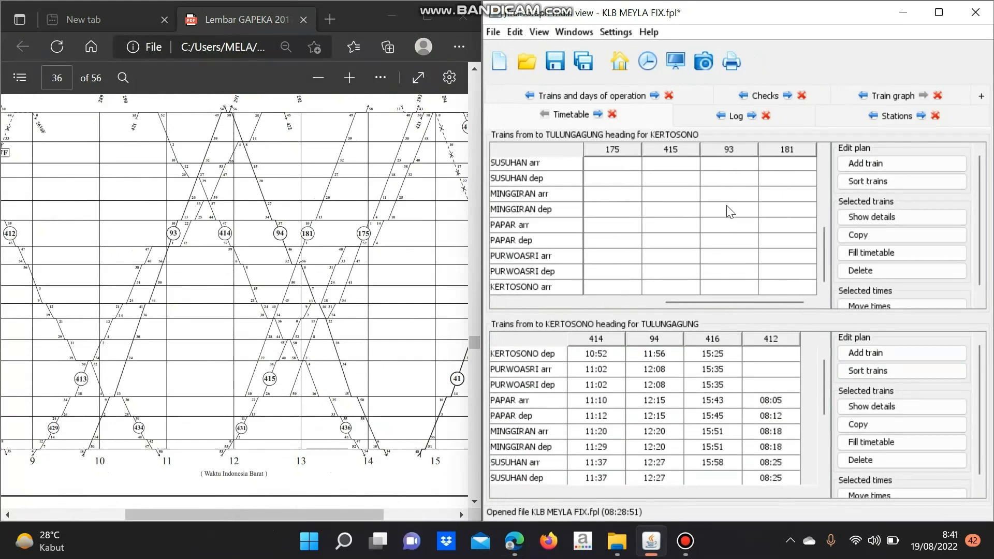
Enter train 181's Tulungagung departure as 12:43 and its Ngujang arrival and departure as 12:50
scroll(786, 171, up, 3)
click(786, 164)
text(1243)
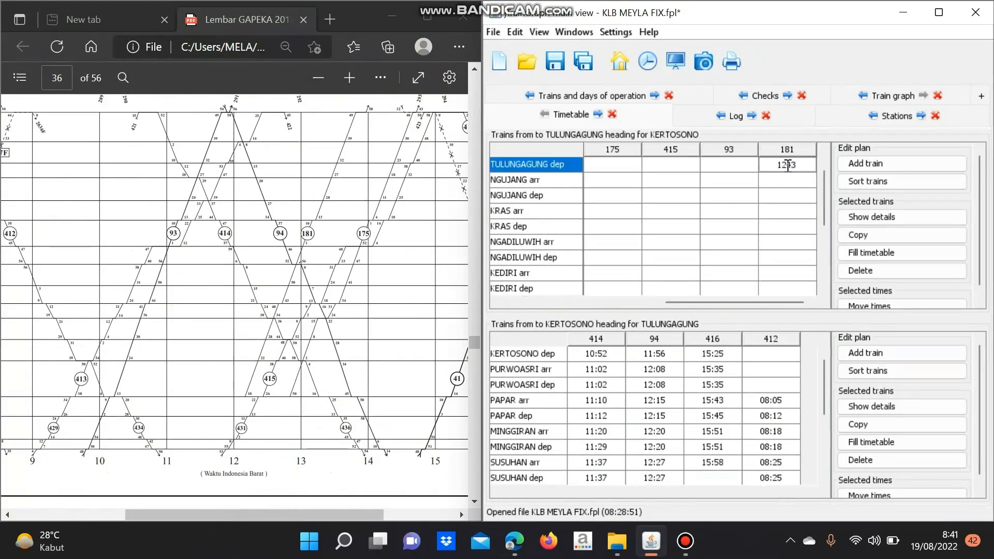
key(Down)
text(1250)
key(Down)
text(1250)
key(Down)
Set train 181's arrival and departure to 12:56 at Kras and to 13:01 at Ngadiluwih
text(1256)
key(Down)
text(1256)
key(Down)
text(1301)
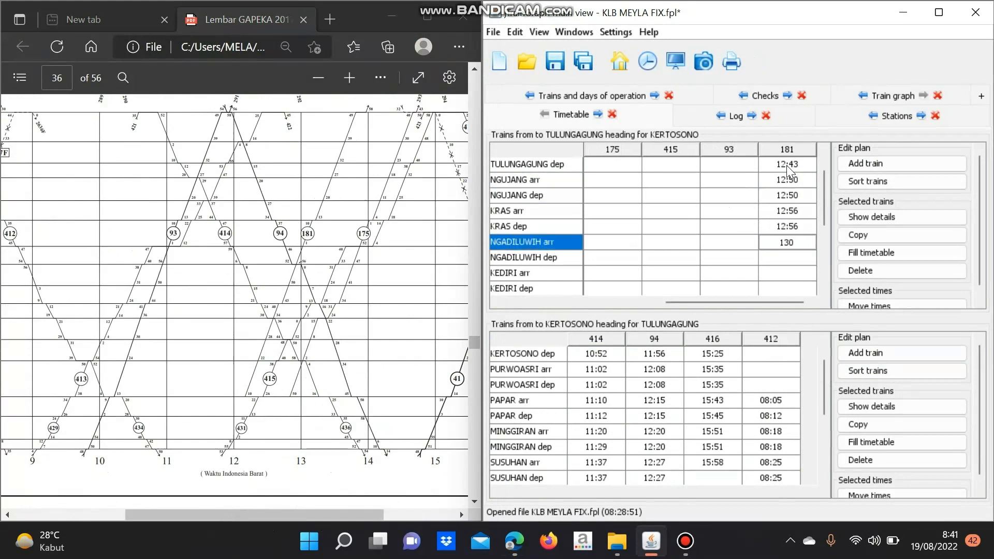
key(Down)
text(1301)
key(Down)
Enter train 181's Kediri arrival as 13:10 and departure as 13:13, and its Susuhan arrival and departure as 13:20
text(1310)
key(Down)
text(13131320)
key(Down)
text(1320)
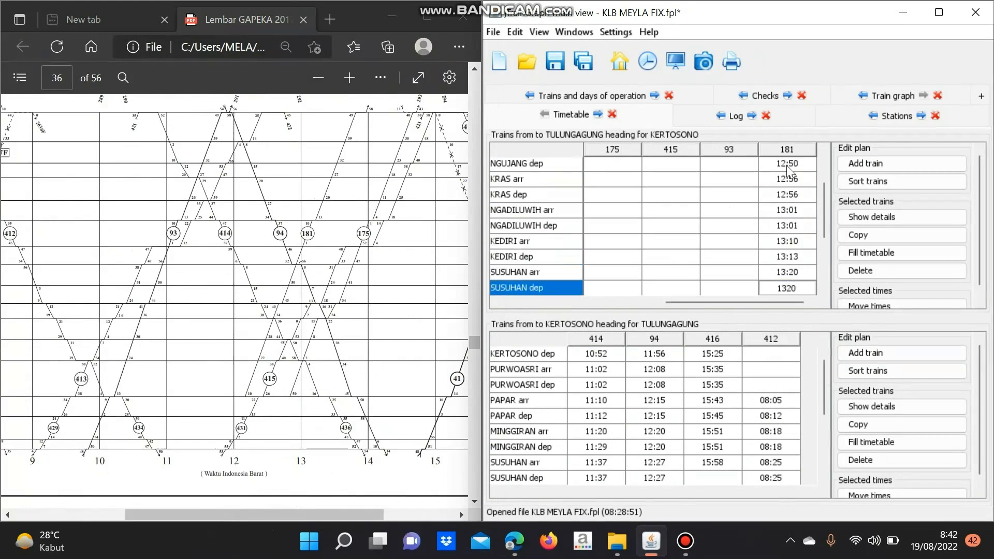
key(Down)
Set train 181's arrival and departure to 13:27 at Minggiran and to 13:32 at Papar
text(1327)
key(Down)
text(1327)
key(Down)
text(1332)
key(Down)
text(1332)
key(Down)
Enter train 181's Purwoasri arrival as 13:39 and departure as 13:49, and its Kertosono arrival as 13:58
text(1339)
key(Down)
text(1339)
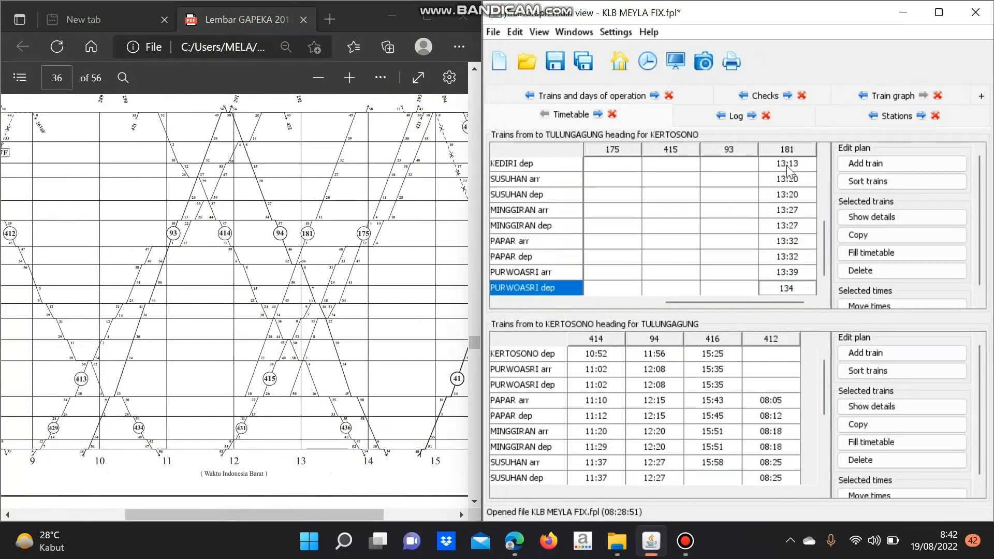
key(Down)
text(1349)
key(Down)
Enter train 93's Tulungagung departure as 10:44 and its Ngujang arrival and departure as 10:50
scroll(739, 208, up, 3)
click(728, 163)
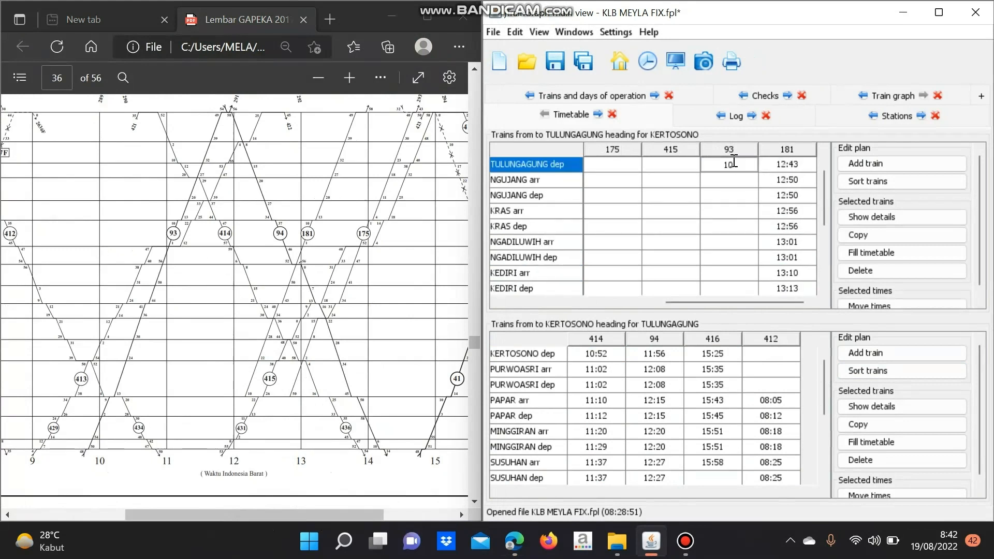
text(1043)
key(Down)
text(1050)
key(Down)
text(1050)
key(Down)
Set train 93's arrival and departure to 10:56 at Kras and to 11:01 at Ngadiluwih
text(10:56)
key(Down)
text(1056)
key(Down)
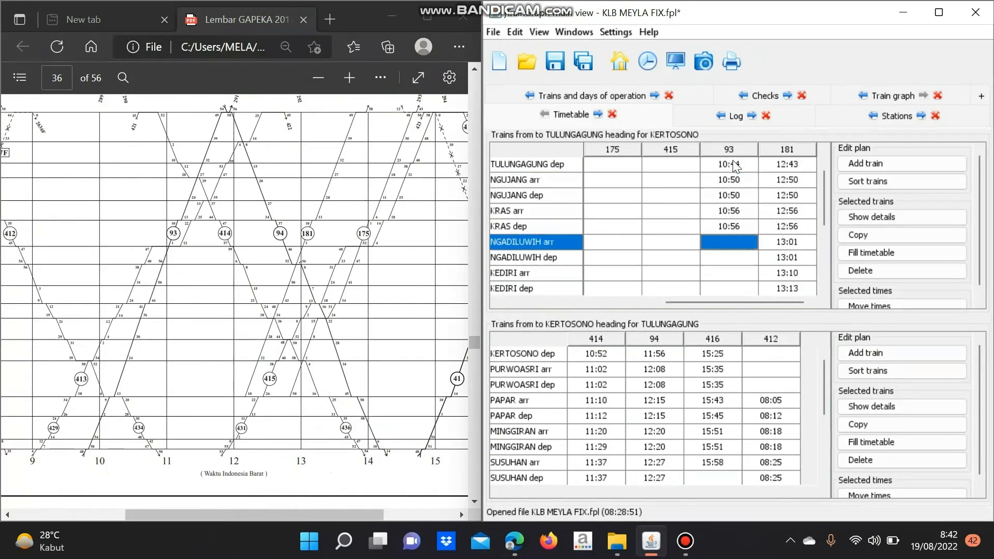
text(1101)
key(Down)
text(1101)
key(Down)
Enter train 93's Kediri arrival as 11:10 and departure as 11:13, and its Susuhan arrival and departure as 11:20
text(1110)
key(Down)
text(1113)
key(Down)
text(1120)
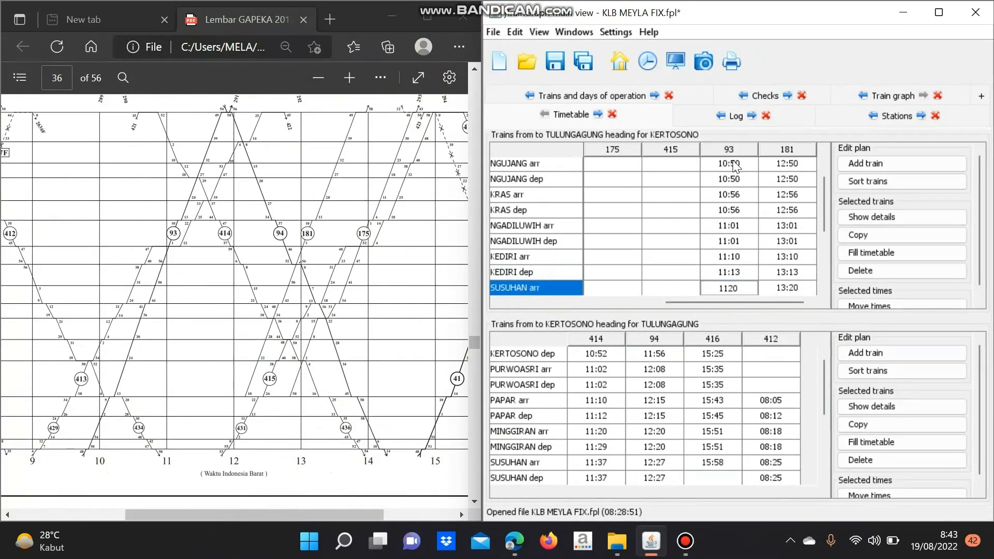
key(Down)
text(1120)
key(Down)
Set train 93's arrival and departure to 11:27 at Minggiran and to 11:32 at Papar
text(1127)
key(Down)
text(1127)
key(Down)
text(1132)
key(Down)
text(1132)
key(Down)
Set train 93's Purwoasri arrival and departure to 11:39 and its Kertosono arrival to 11:49
text(1139)
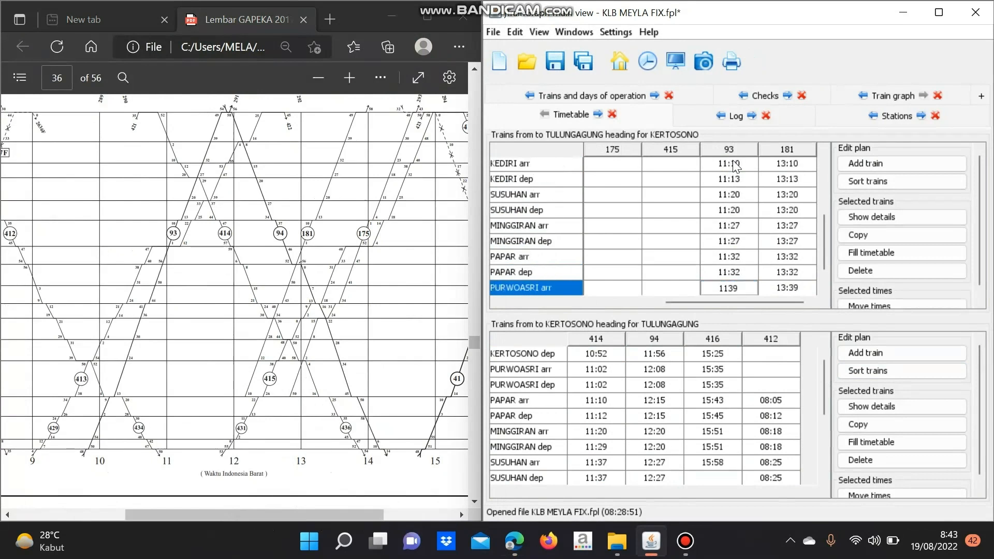
key(Down)
text(1139)
key(Down)
Enter train 415's Tulungagung departure as 13:18, and its Ngujang arrival as 13:24 and departure as 13:24:30
scroll(731, 160, up, 3)
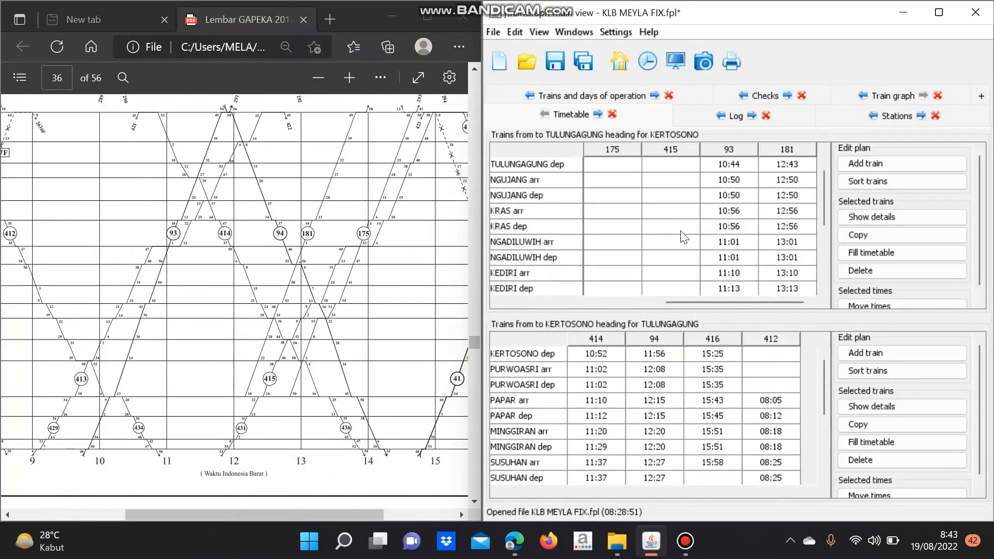
click(667, 164)
text(1318)
key(Down)
text(13:24)
key(Down)
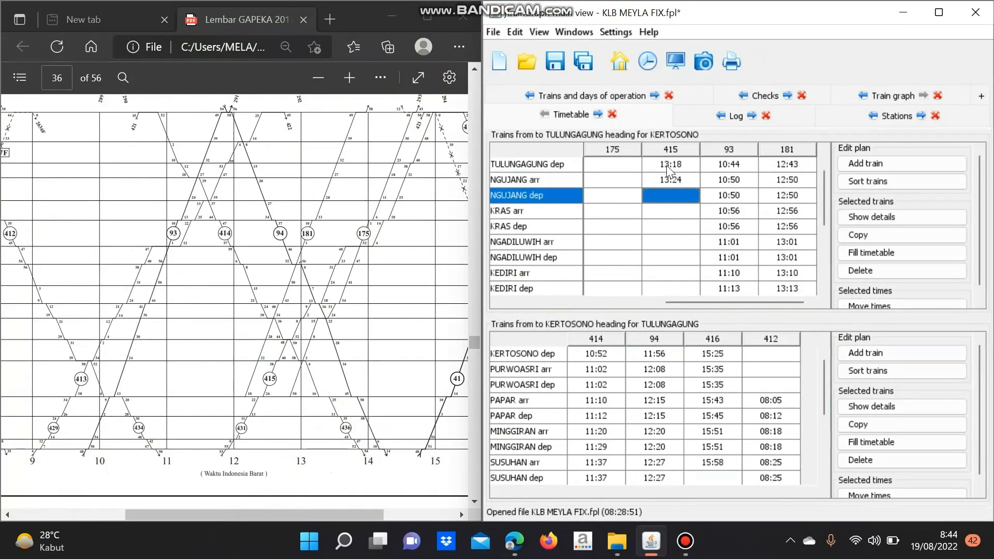
text(132430)
key(Down)
Enter train 415's arrival and departure at Kras as 13:31 and 13:31:30, and at Ngadiluwih as 13:40 and 14:01
text(1331)
key(Down)
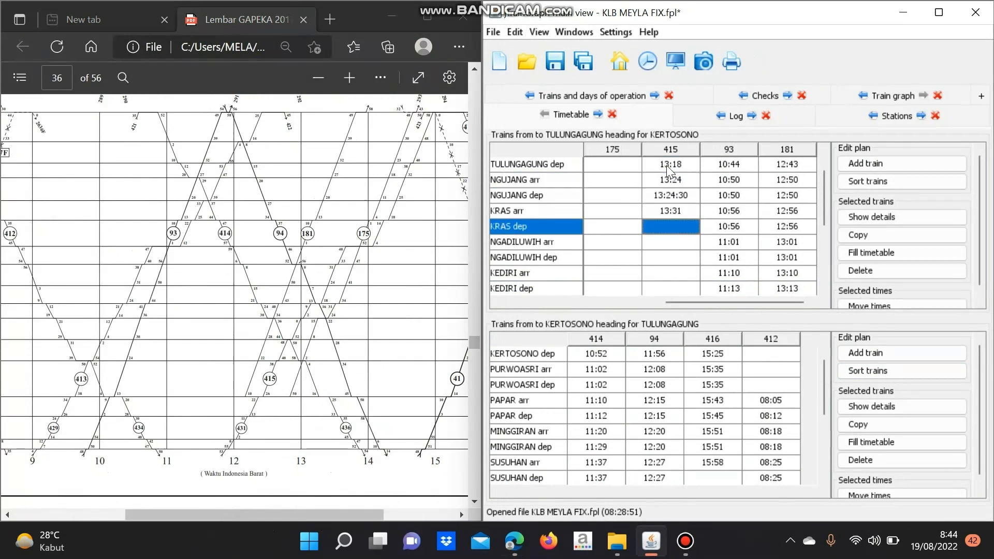
text(133130)
key(Down)
text(1340)
key(Down)
text(1401)
key(Down)
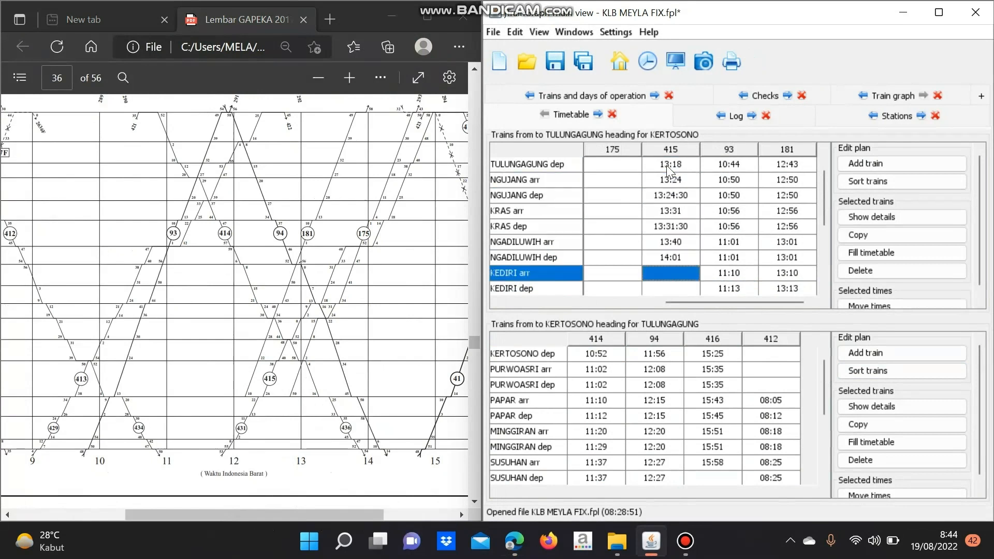
Enter train 415's arrival and departure at Kediri as 14:14 and 14:18, and at Susuhan as 14:25 and 14:25:30
text(1414)
key(Down)
text(1418)
key(Down)
text(1425)
key(Down)
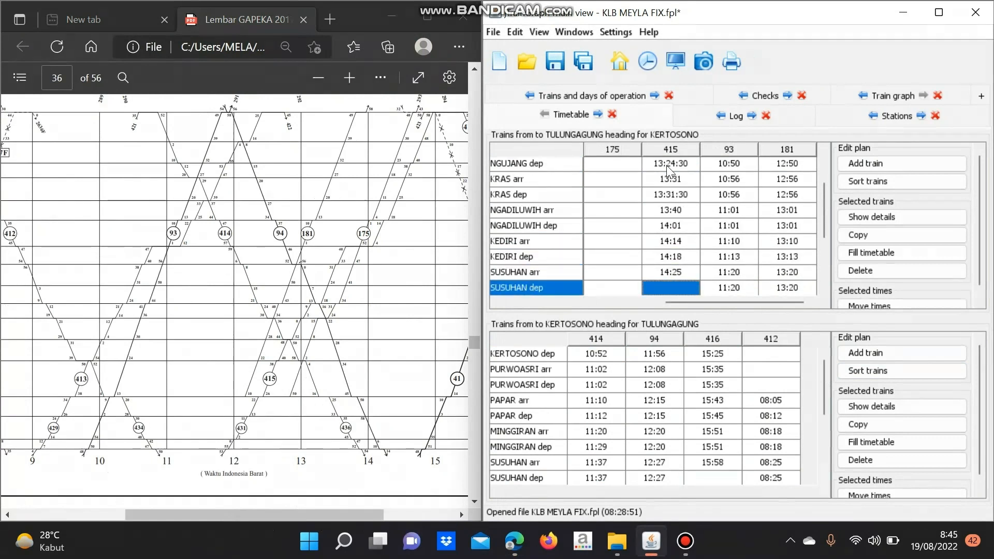
text(142530)
key(Down)
Enter train 415's arrival and departure at Minggiran as 14:32 and 14:32:30, and at Papar as 14:38 and 14:40
text(1432)
key(Down)
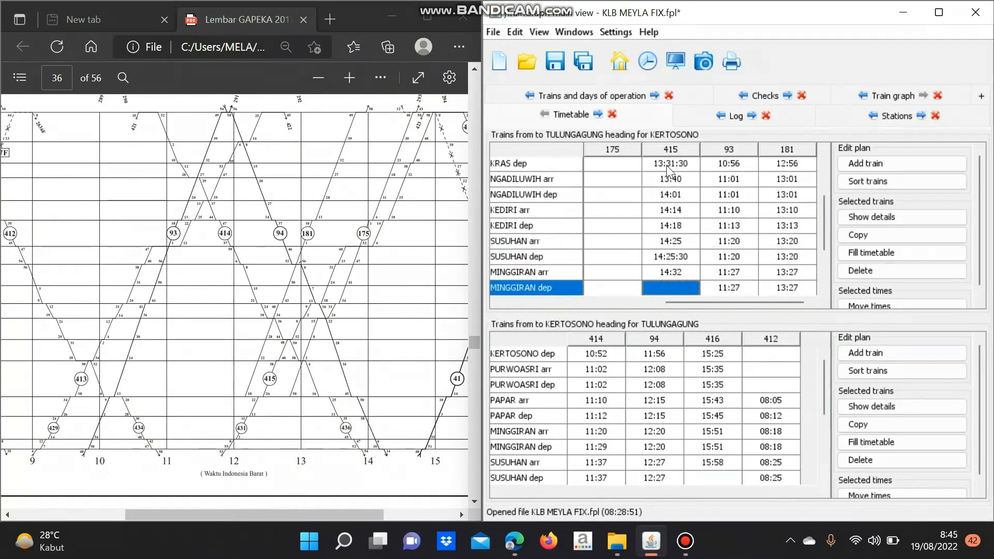
text(143230)
key(Down)
text(1438)
key(Down)
text(1440)
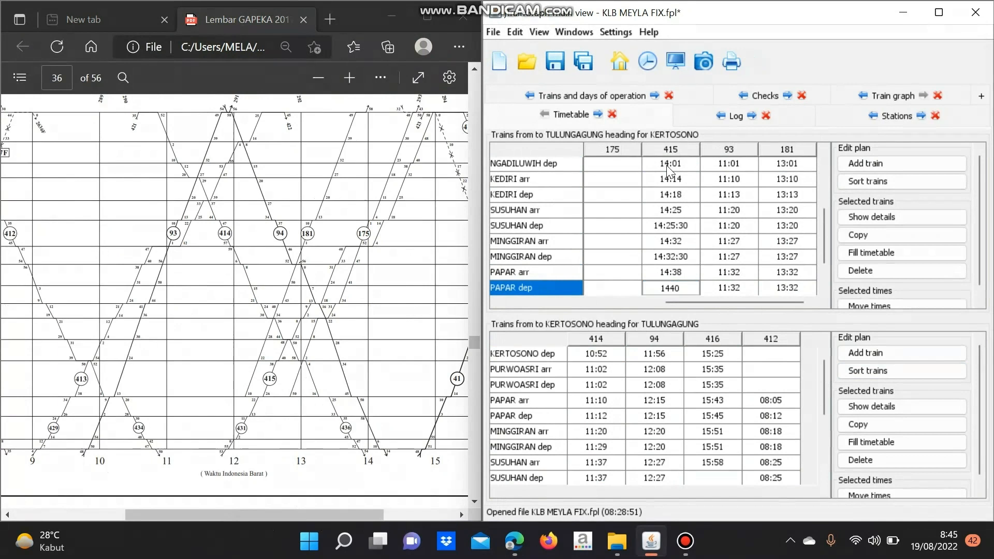
key(Down)
Enter train 415's Purwoasri arrival as 14:48 and departure as 14:48:30, and its Kertosono arrival as 14:58
text(1448)
key(Down)
text(144830)
key(Down)
text(145)
key(Return)
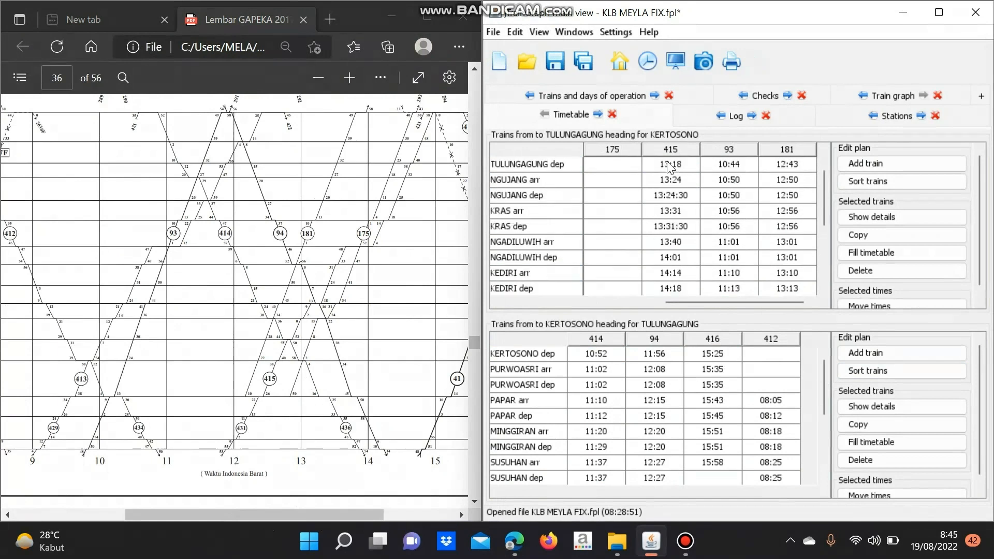
Enter train 175's Tulungagung departure as 13:34, its Ngujang arrival and departure as 13:41, and its Kras arrival as 13:47
click(628, 164)
text(1326)
key(Down)
text(1332)
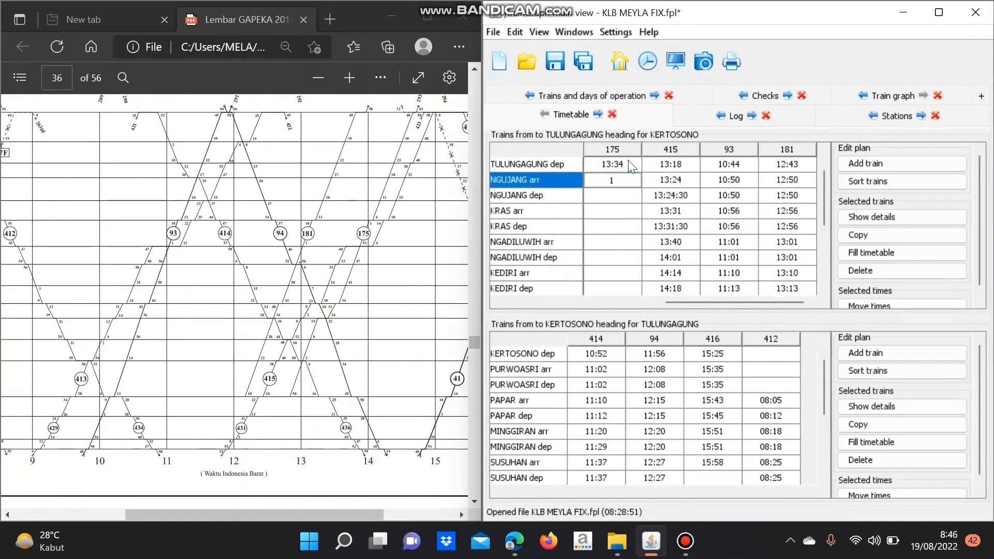
key(Down)
text(133230)
key(Down)
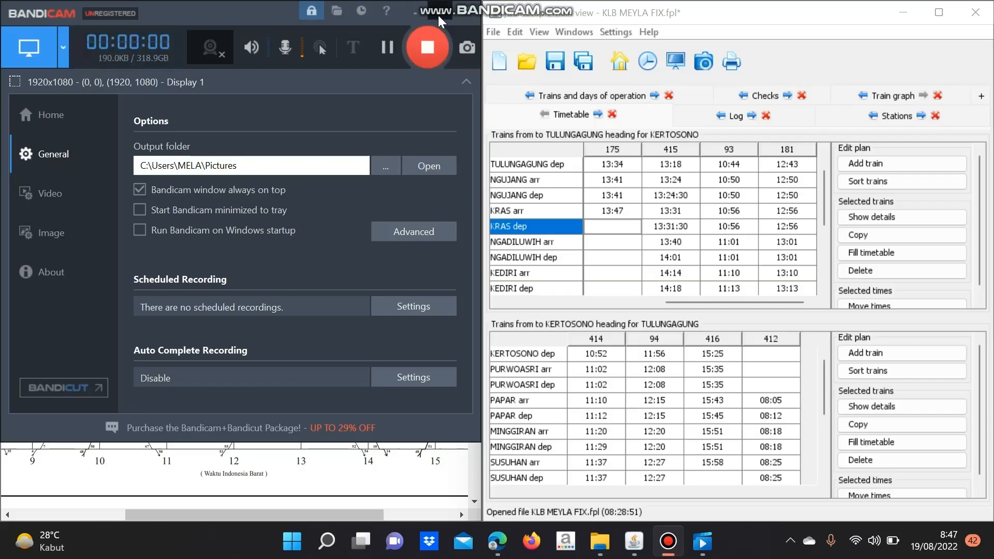
Set train 175's Kras departure to 13:47 and its Ngadiluwih arrival and departure to 13:52
click(438, 14)
text(1347)
key(Down)
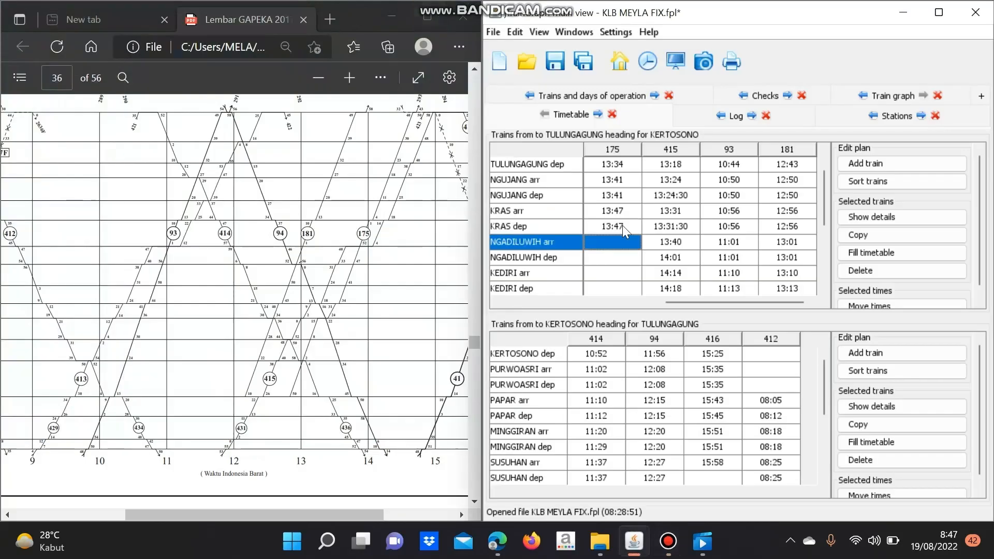
text(1352)
key(Down)
text(13:52)
key(Down)
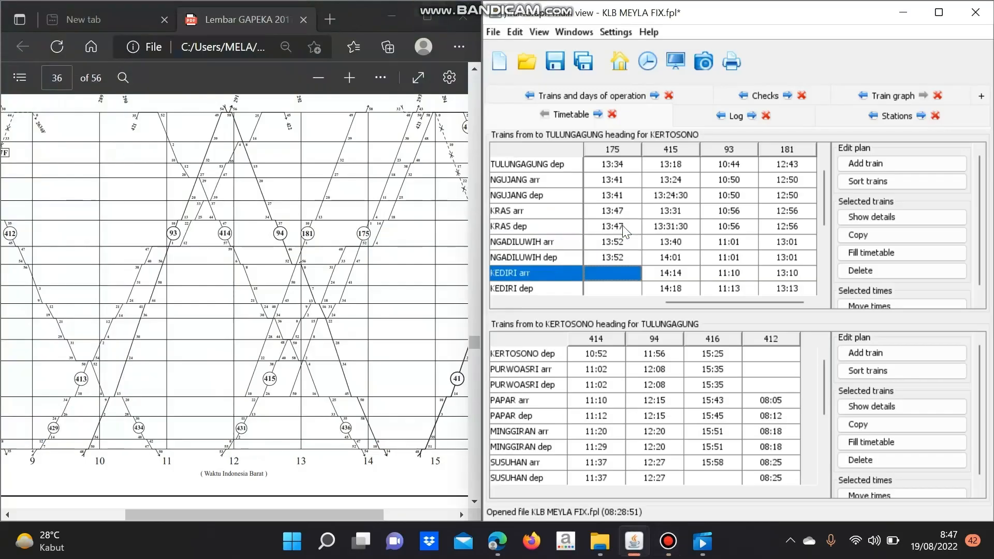
Enter train 175's Kediri arrival as 14:01 and departure as 14:04, and its Susuhan arrival and departure as 14:11
text(1401)
key(Down)
text(1404)
key(Down)
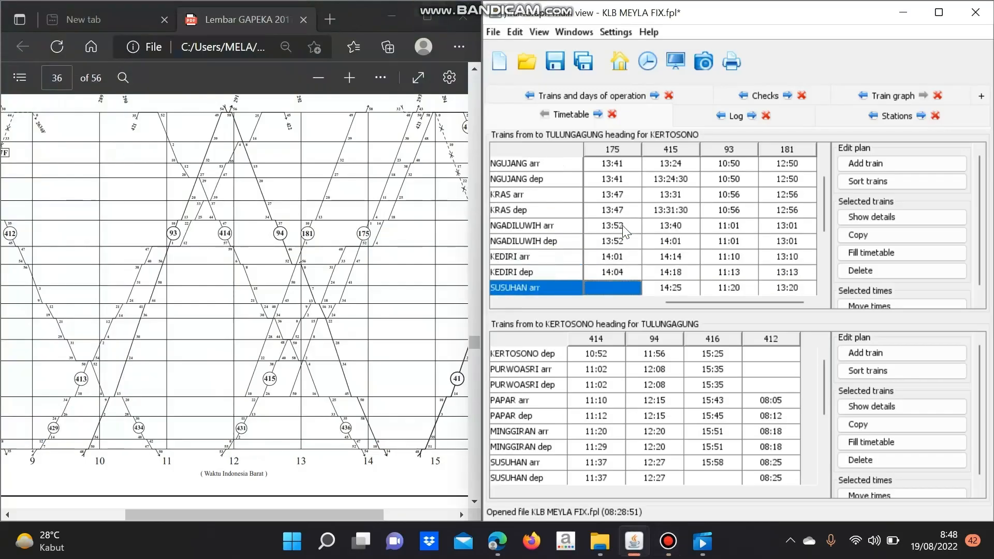
text(1411)
key(Down)
text(1411)
key(Down)
Set train 175's arrival and departure to 14:18 at Minggiran and to 14:23 at Papar
text(1418)
key(Down)
text(1418)
key(Down)
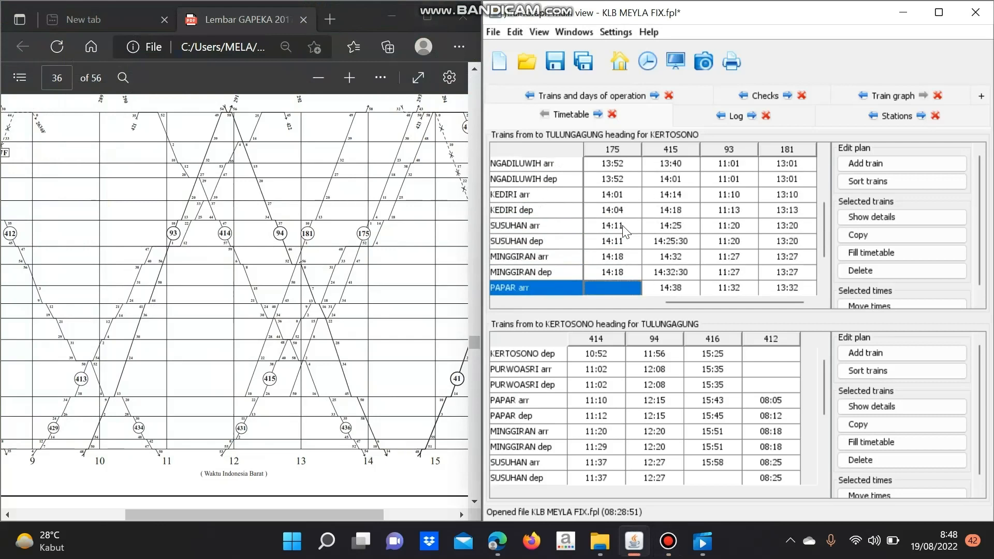
text(1423)
key(Down)
text(1423)
key(Down)
Set train 175's Purwoasri arrival and departure to 14:30 and its Kertosono arrival to 14:40
text(1430)
key(Down)
text(1430)
key(Down)
text(14)
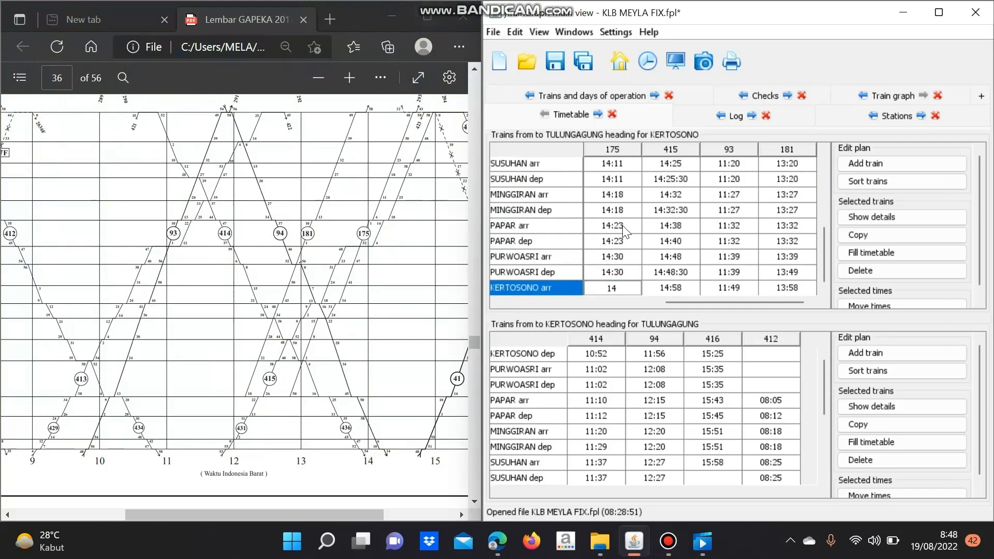
text(40)
key(Return)
Enter train 413's Tulungagung departure as 10:24 and its Ngujang arrival and departure as 10:31
drag(274, 513, 229, 512)
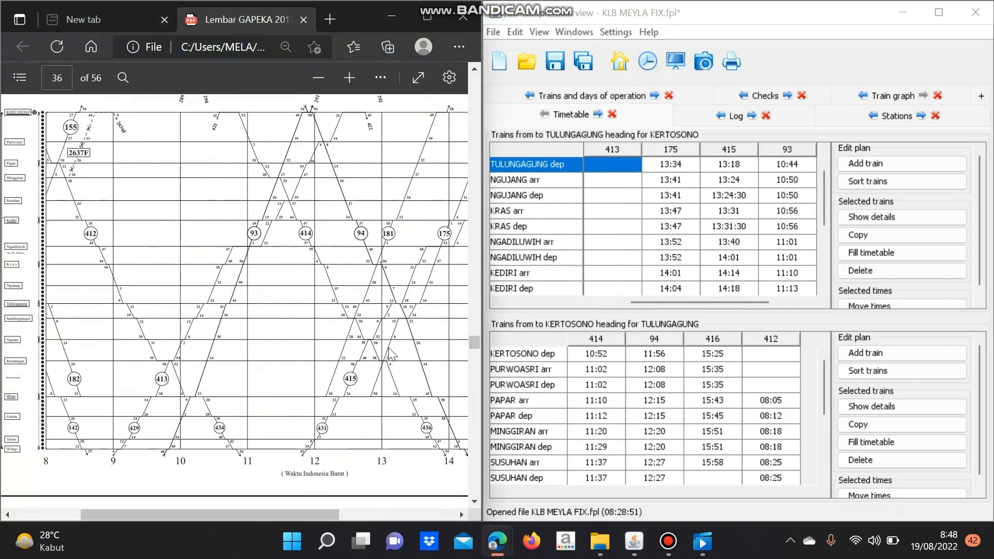
click(617, 163)
text(1024)
key(Down)
text(1031)
key(Down)
text(1031)
key(Down)
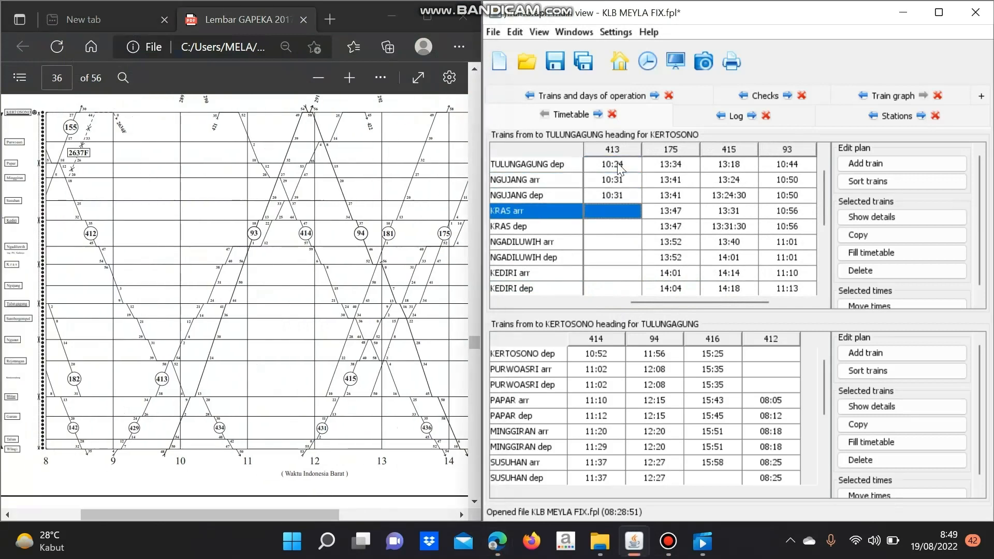
Set train 413's Kras arrival to 10:38 and departure to 10:40, and its Ngadiluwih arrival to 10:47 and departure to 11:12
text(1038)
key(Down)
text(1040)
key(Down)
text(1047)
key(Down)
text(11:2)
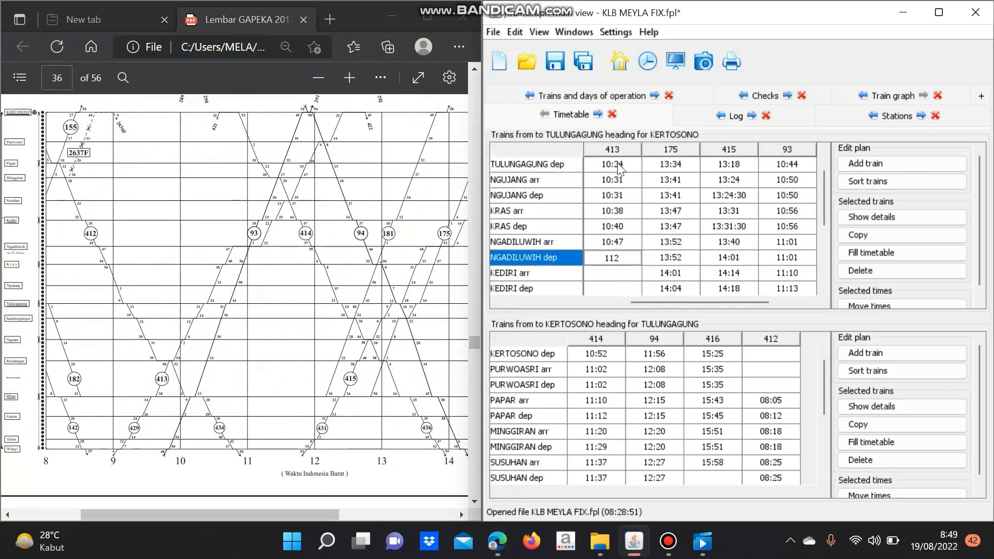
text(2)
key(Down)
Set train 413's Kediri arrival to 11:22 and departure to 11:25, and its Susuhan arrival to 11:33 and departure to 11:39
text(1122)
key(Down)
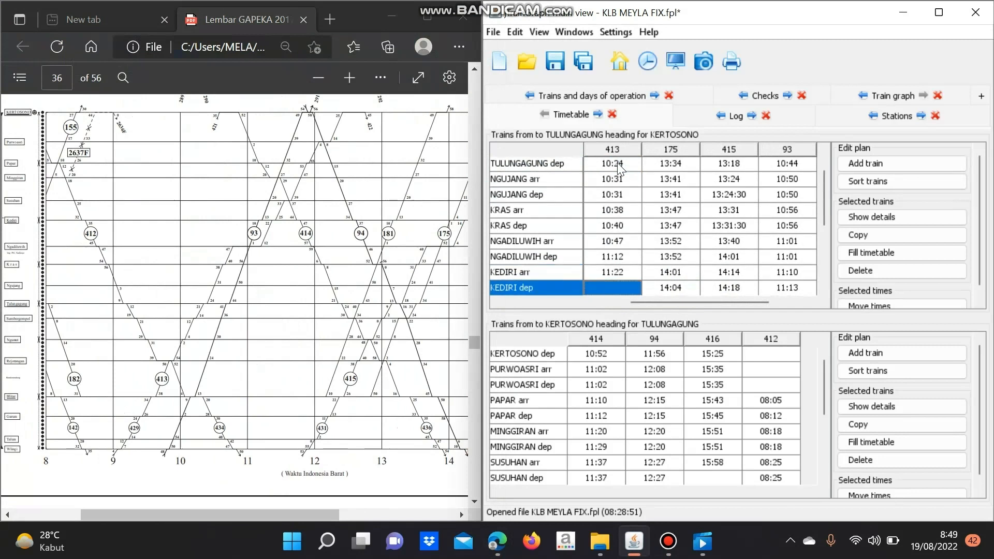
text(1125)
key(Down)
key(Down)
key(Up)
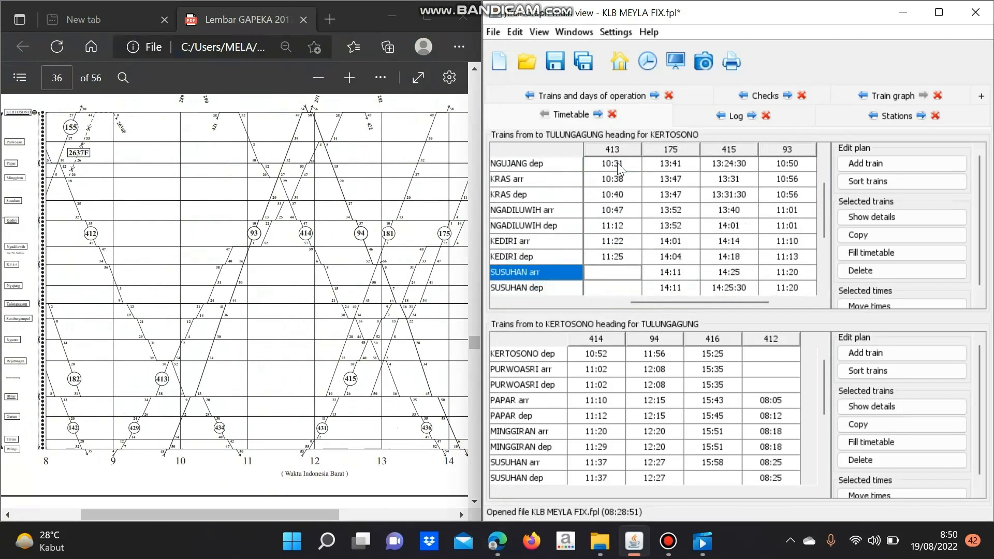
text(1133)
key(Down)
text(1139)
key(Down)
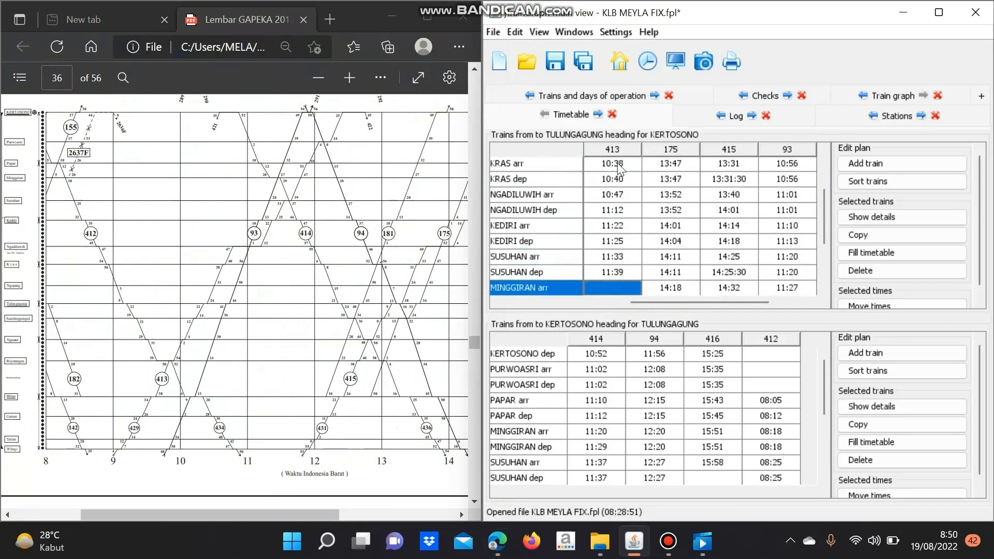
Enter 11:47 as both the arrival and departure of train 413 at Minggiran
text(1147)
key(Down)
text(1147)
key(Down)
Set train 413's Papar arrival to 11:53 and departure to 11:55, and its Purwoasri arrival to 12:04
text(1153)
key(Down)
text(1155)
key(Down)
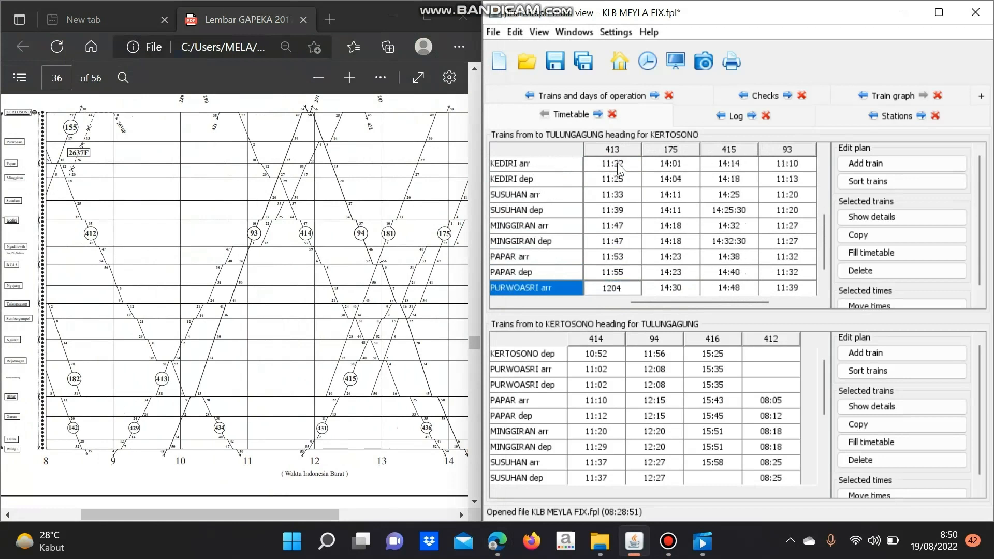
text(1204)
key(Down)
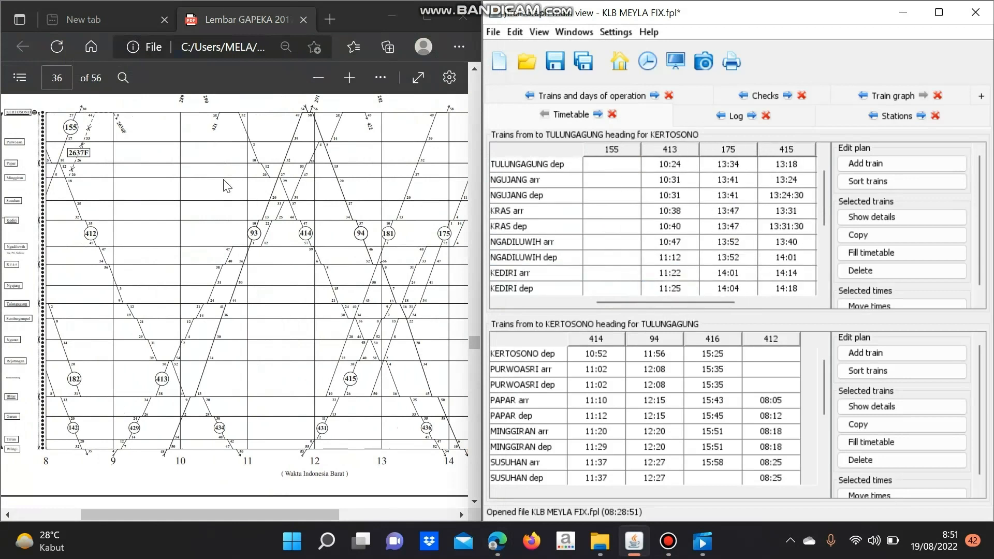
Set train 155's arrival and departure to 08:05 at Minggiran and to 08:10 at Papar
scroll(608, 218, down, 5)
click(608, 196)
text(0805)
key(Down)
text(0805)
key(Down)
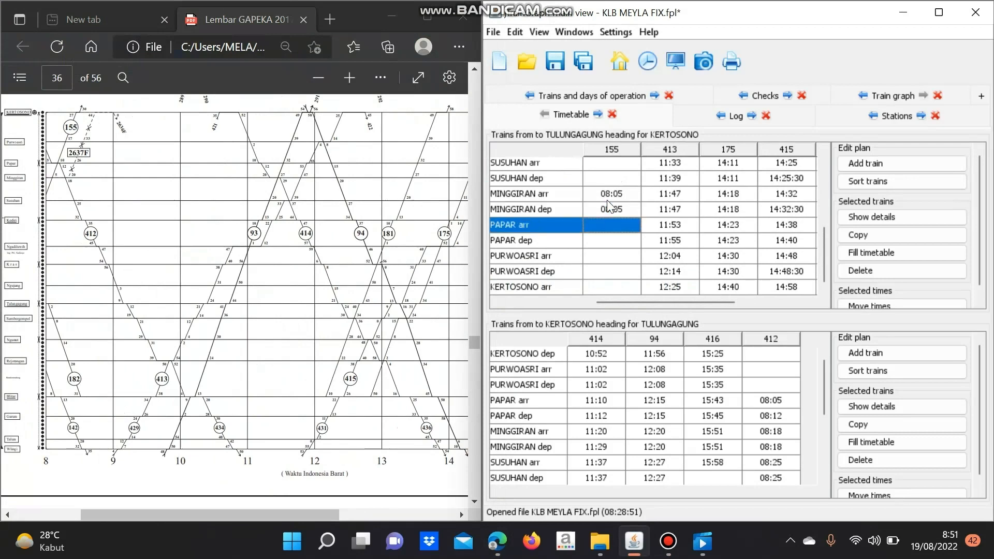
text(0810)
key(Down)
text(0810)
key(Down)
Set train 155's Purwoasri arrival and departure to 08:17 and its Kertosono arrival to 08:27
text(0817)
key(Down)
text(0817)
key(Down)
text(08:2)
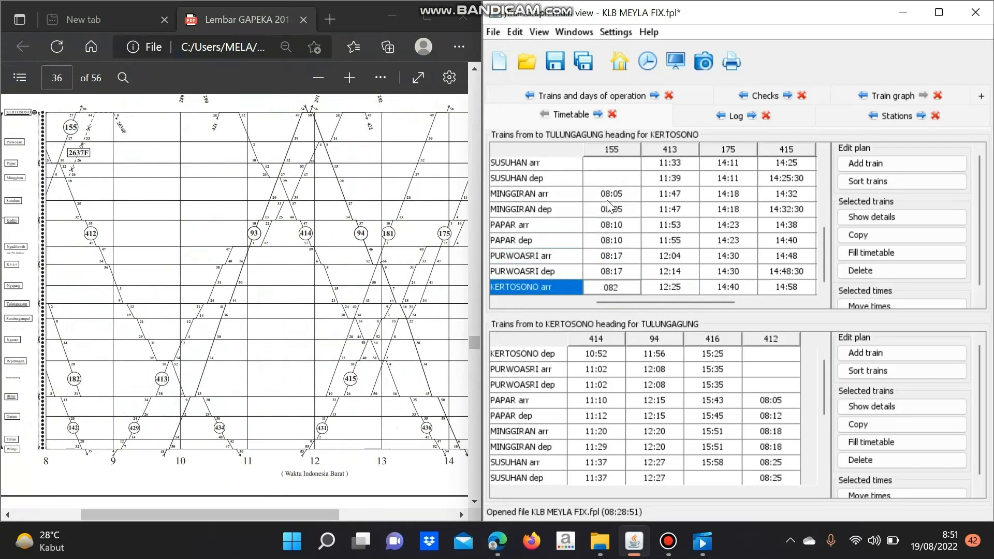
text(5)
key(Down)
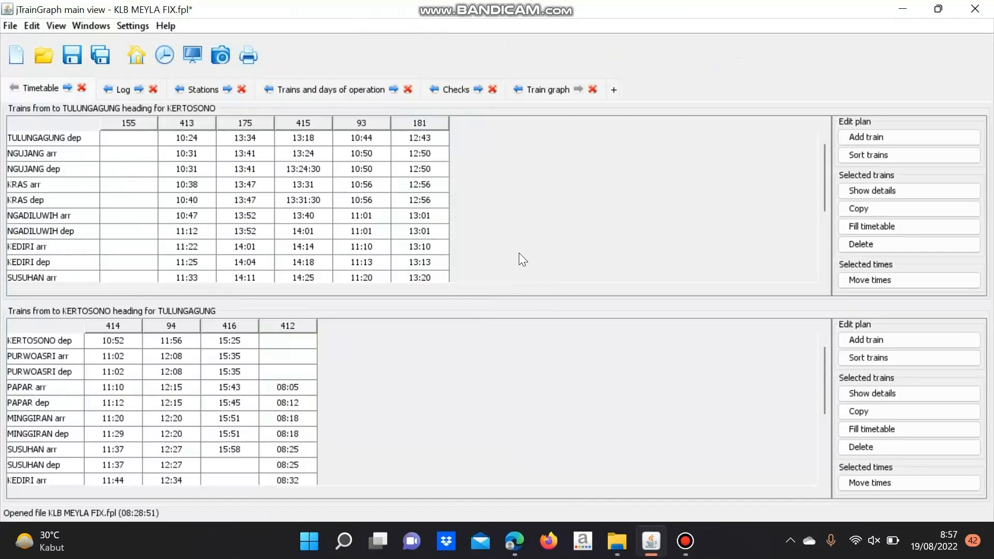
Review the entered timetable and the errors and warnings in the checks, and return to the timetable's Kertosono arrival row
scroll(356, 194, down, 5)
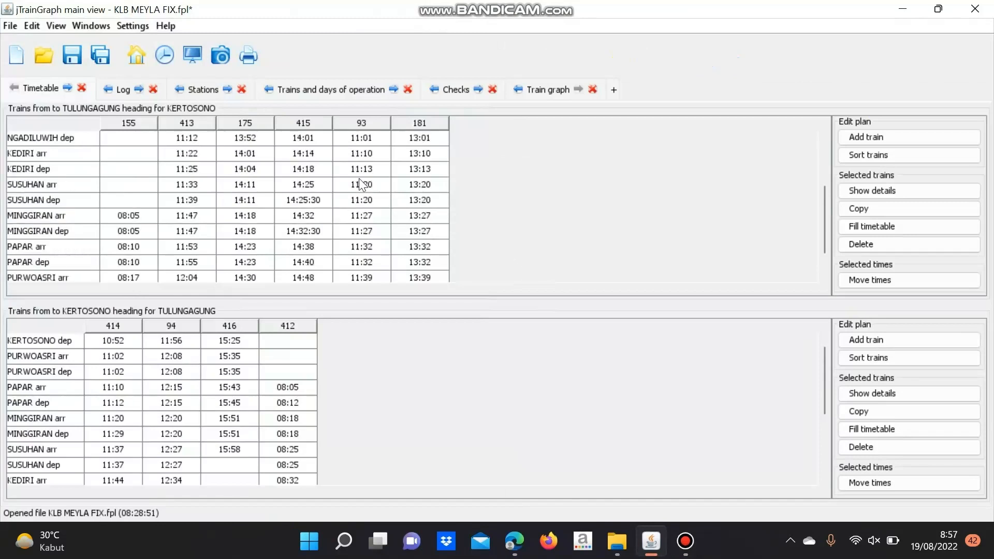
scroll(359, 178, up, 3)
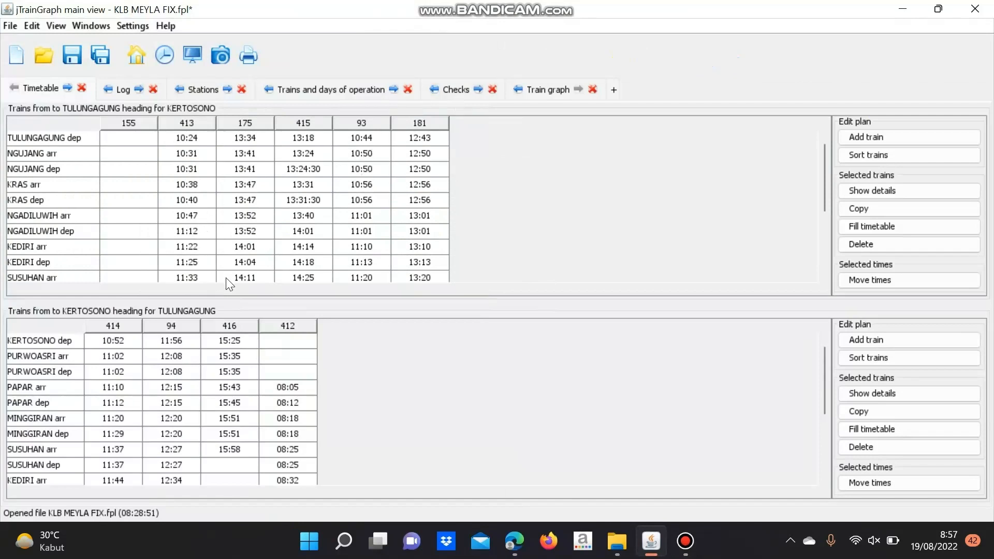
click(452, 91)
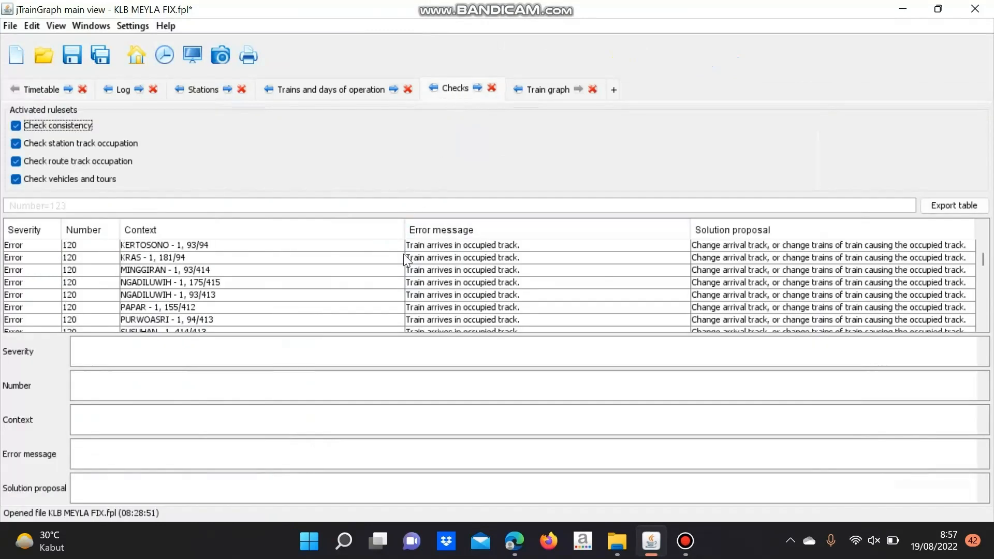
scroll(73, 279, down, 2)
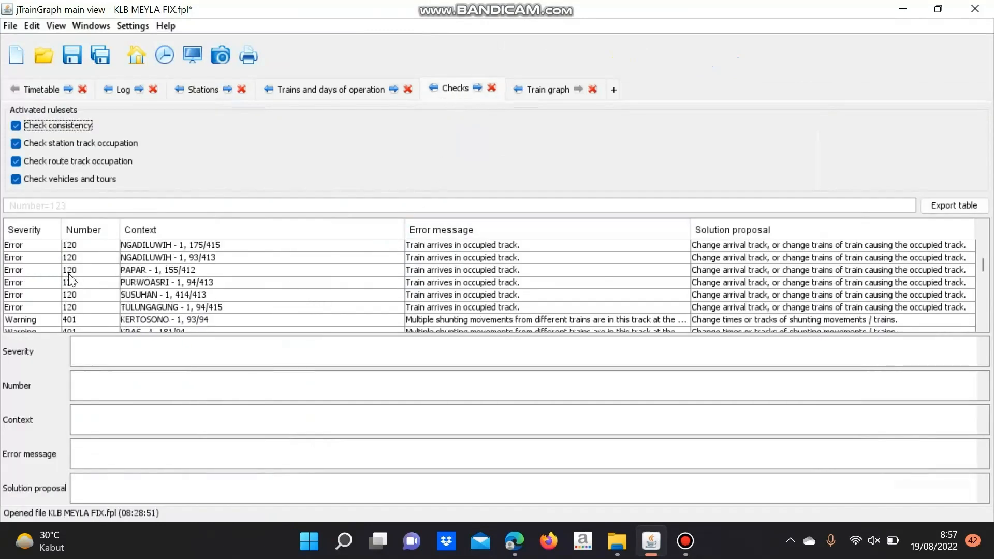
scroll(69, 274, down, 1)
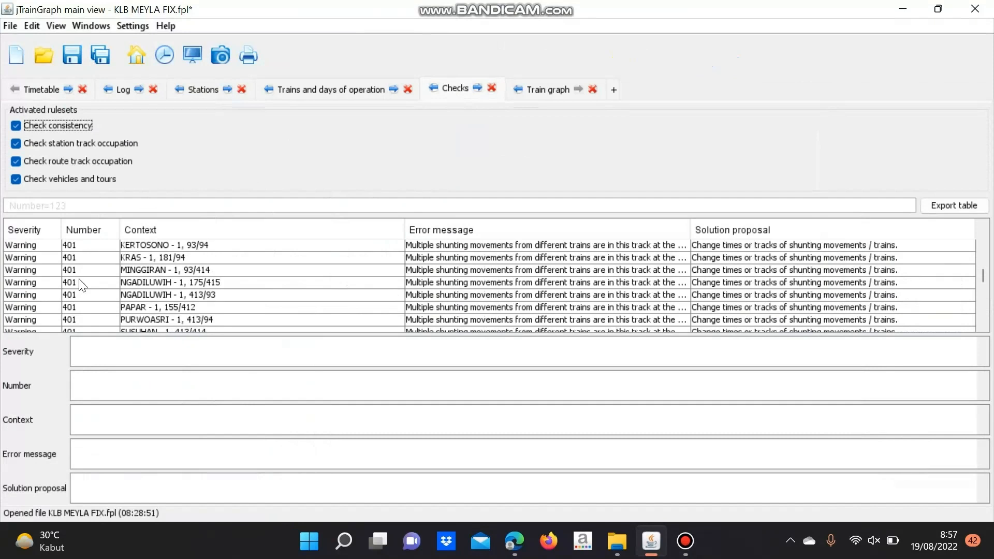
scroll(80, 281, up, 3)
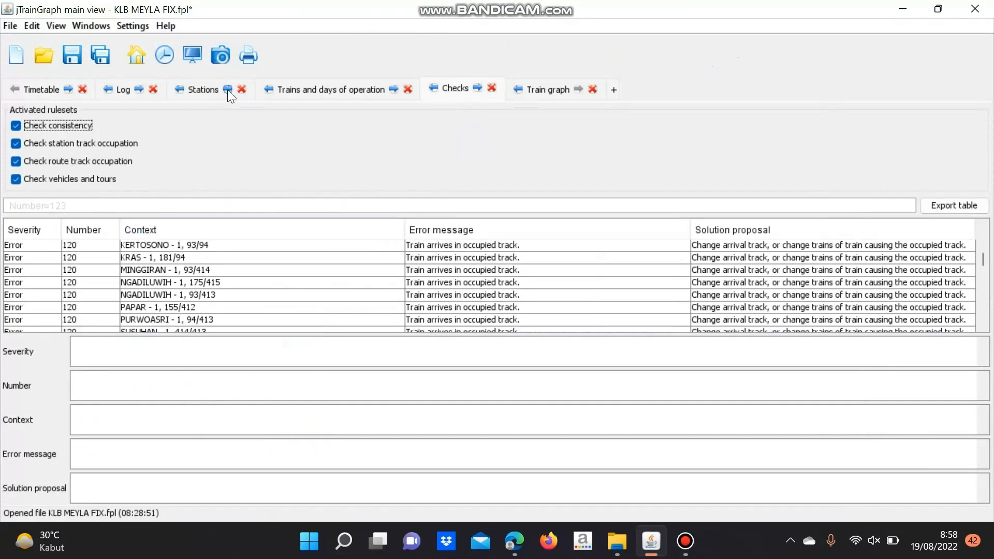
click(51, 84)
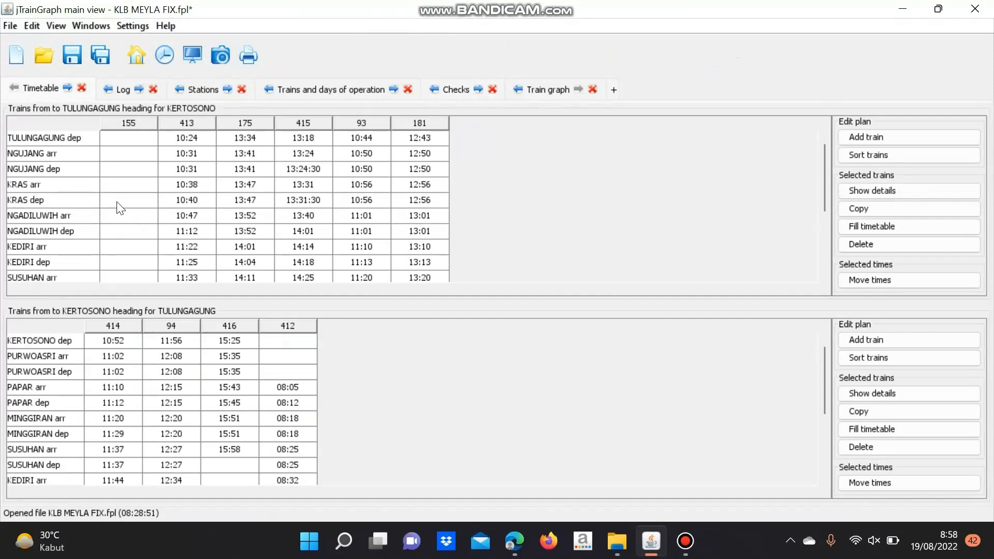
scroll(120, 207, down, 3)
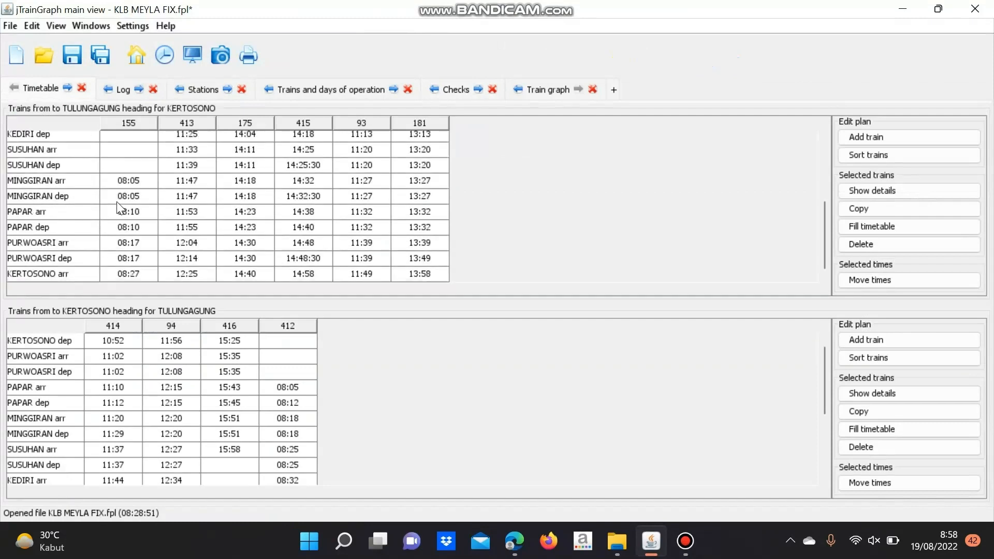
click(73, 272)
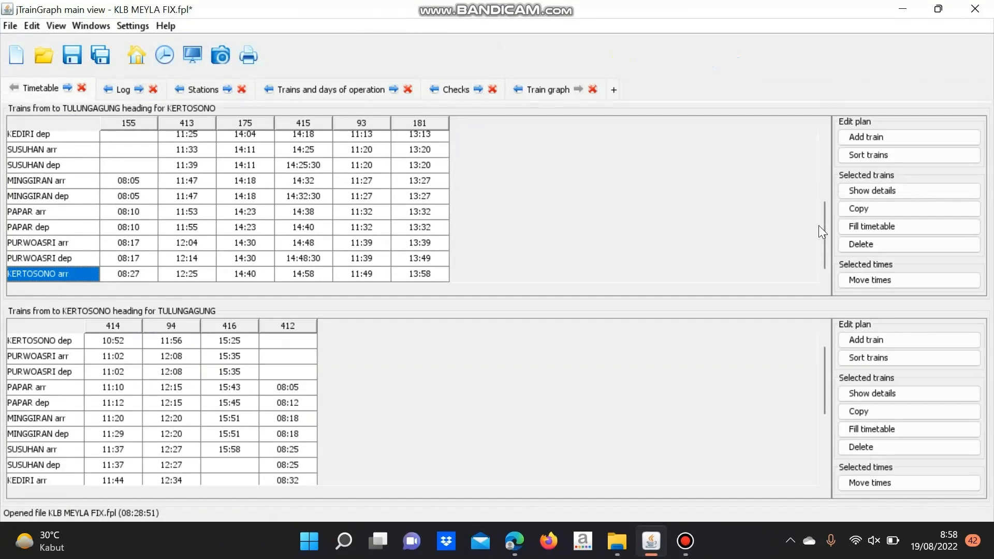
click(884, 188)
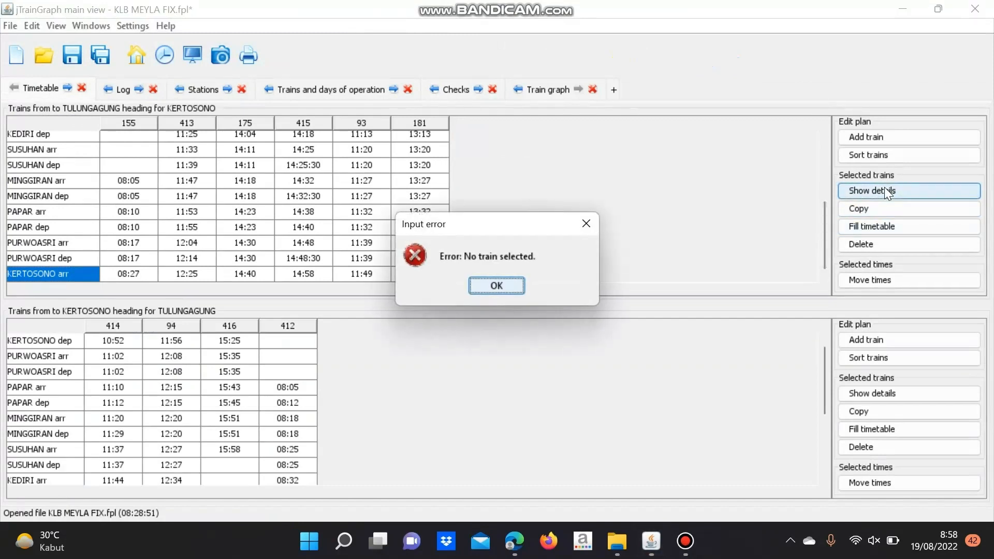
click(585, 226)
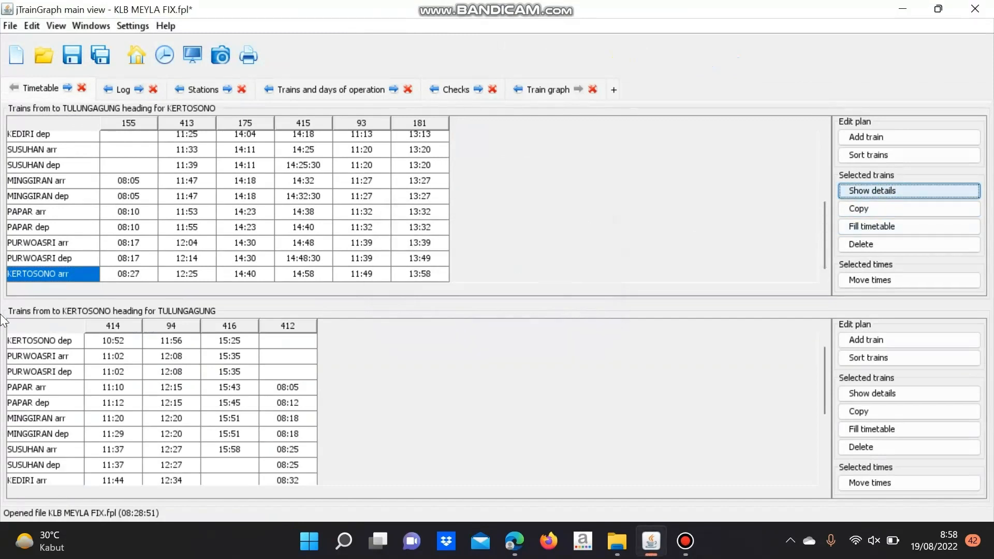
Assign track 2 to train 93's Kertosono arrival in its train details, and review the checks again
click(111, 270)
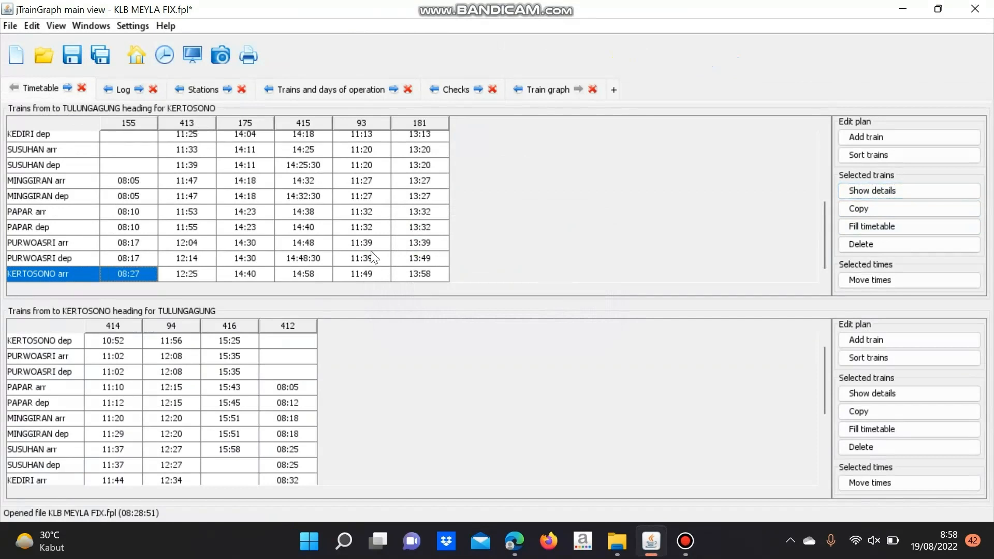
click(379, 269)
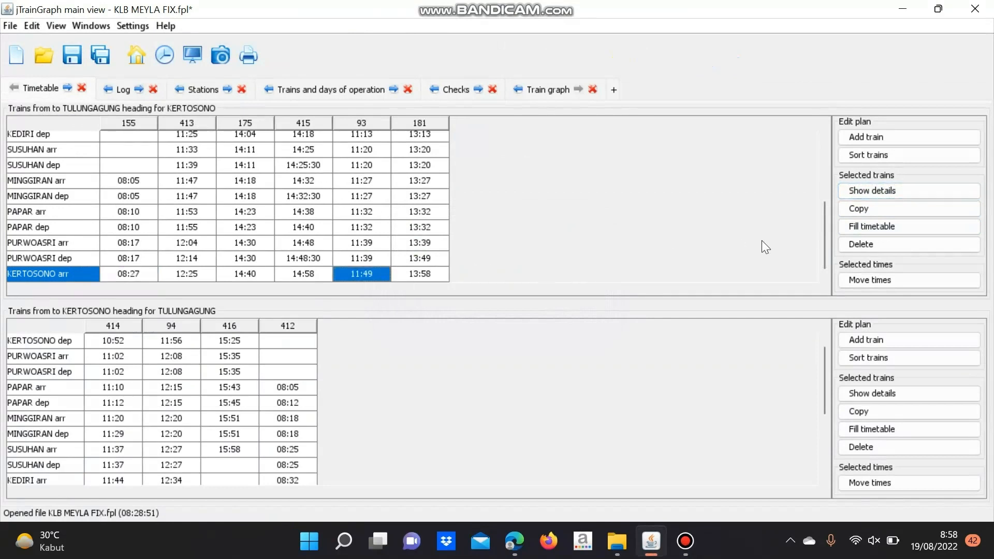
click(861, 190)
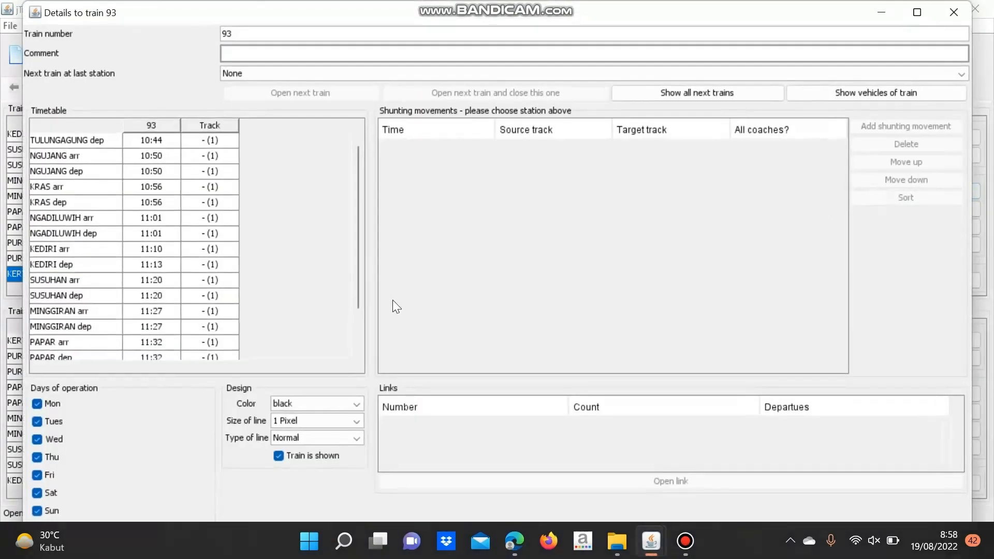
scroll(150, 201, down, 1)
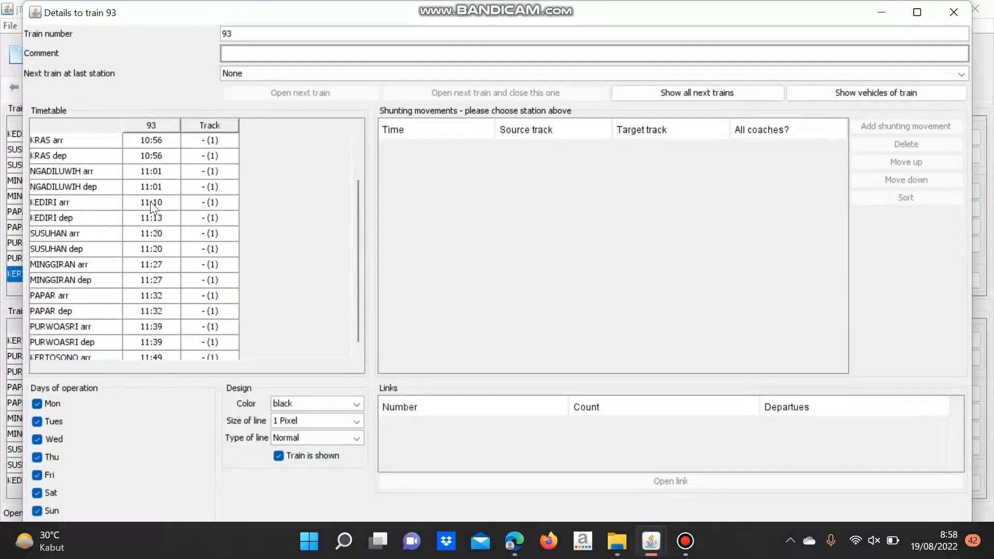
scroll(110, 291, down, 1)
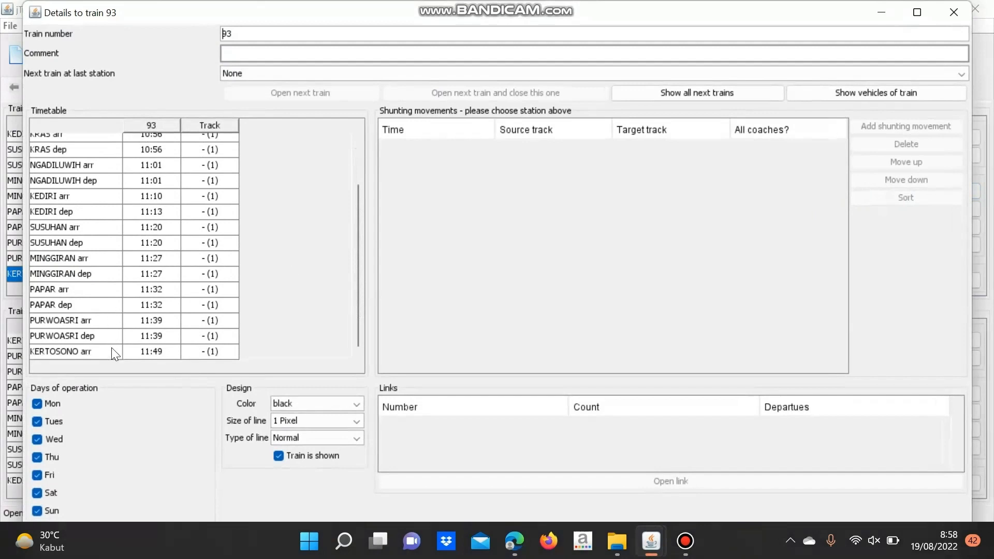
click(214, 352)
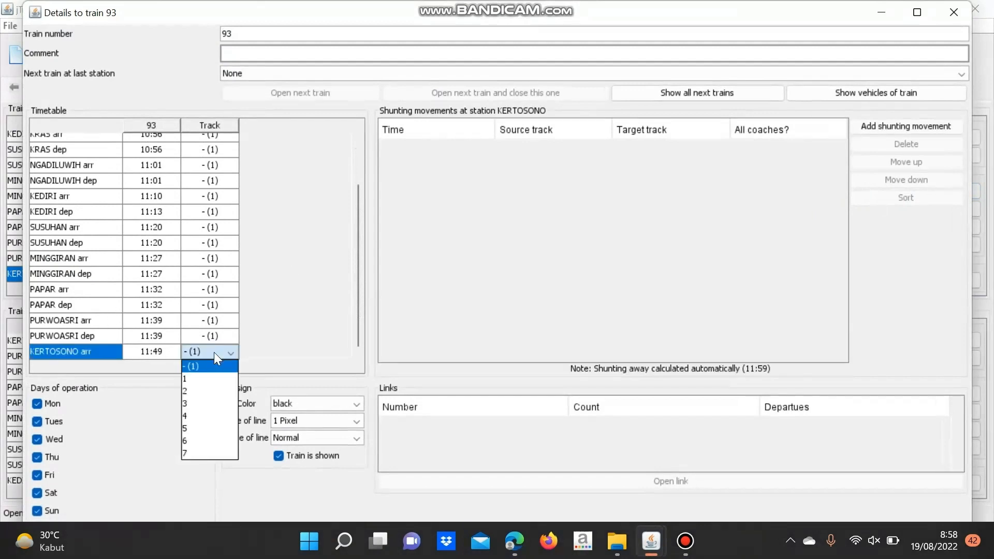
click(210, 392)
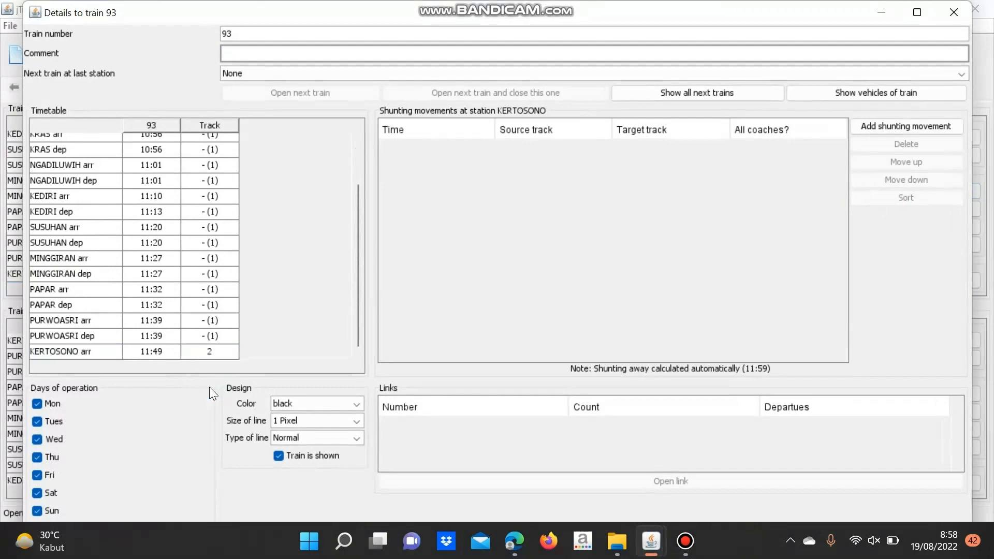
click(945, 15)
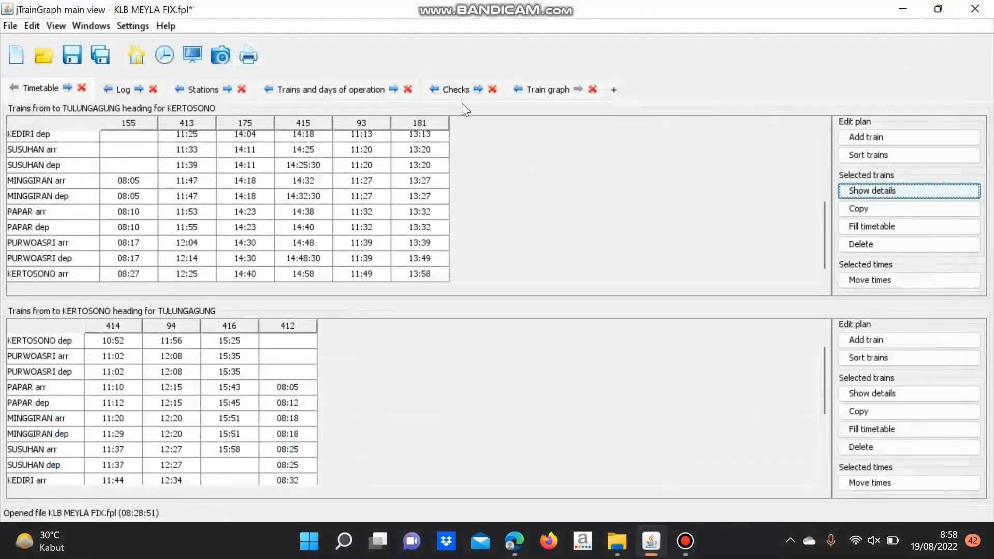
click(448, 91)
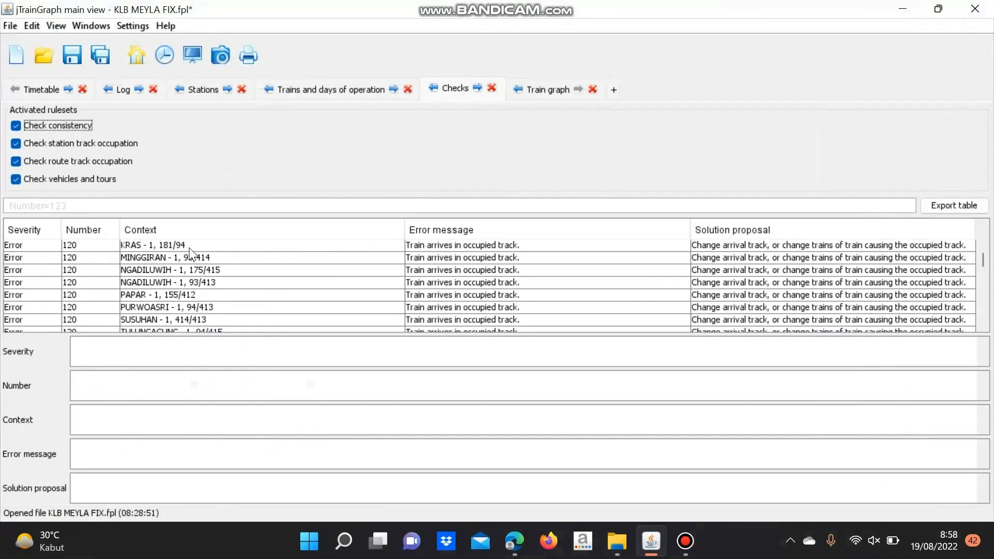
Assign track 2 to train 181's arrival and departure at Kras in its train details
click(52, 90)
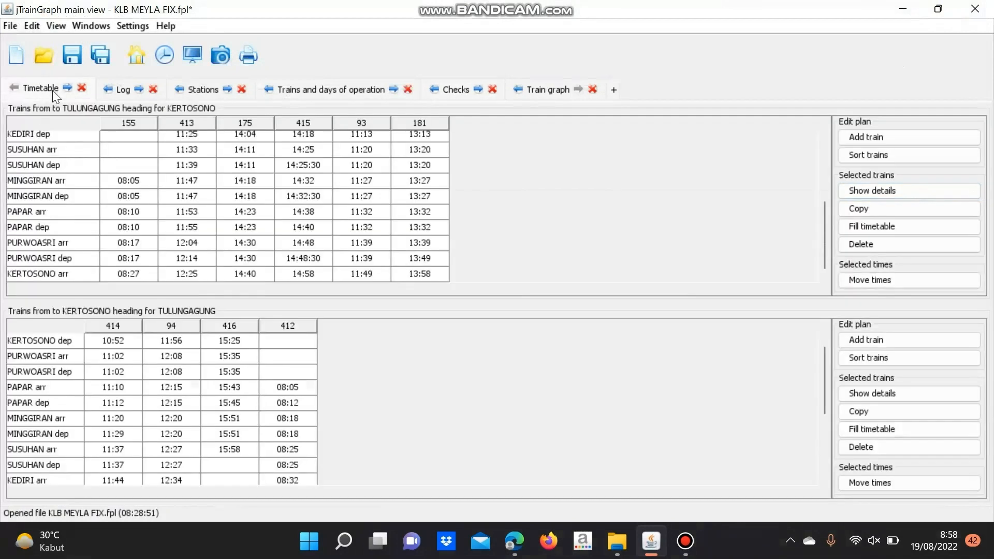
scroll(130, 230, up, 3)
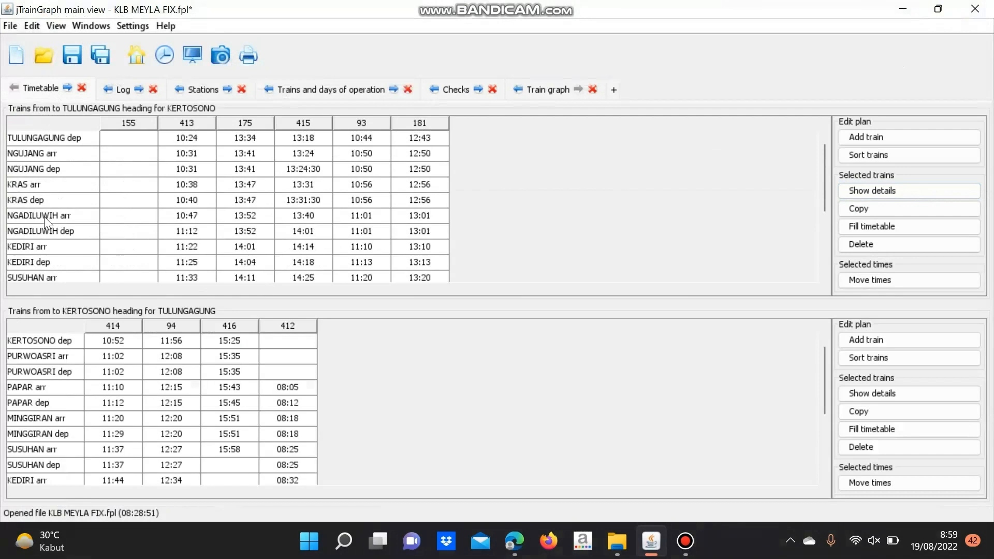
click(42, 185)
click(436, 188)
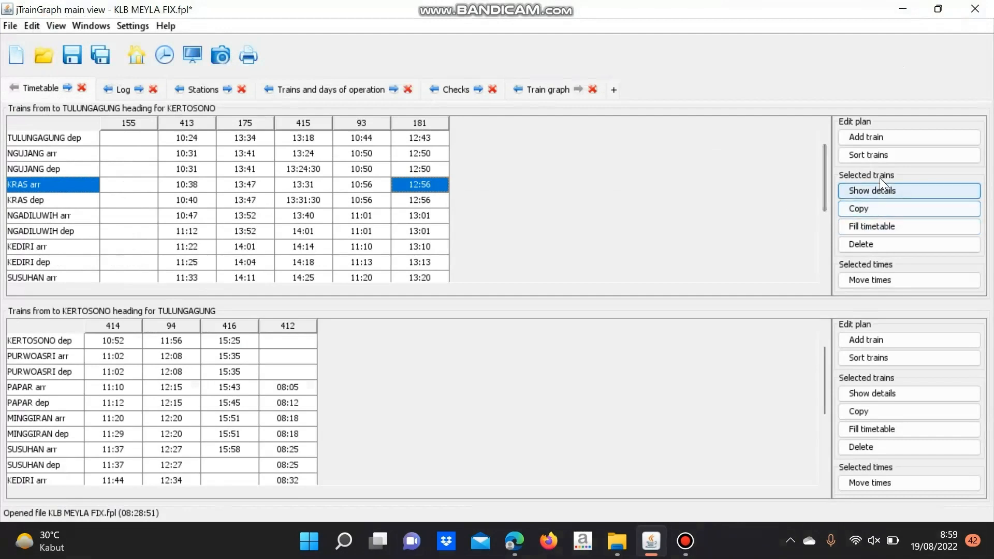
click(896, 188)
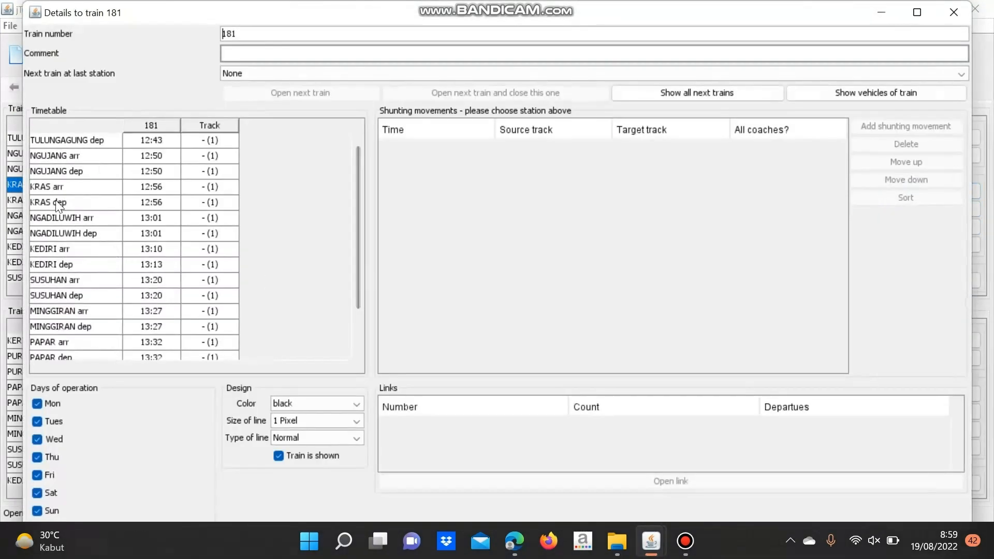
click(203, 186)
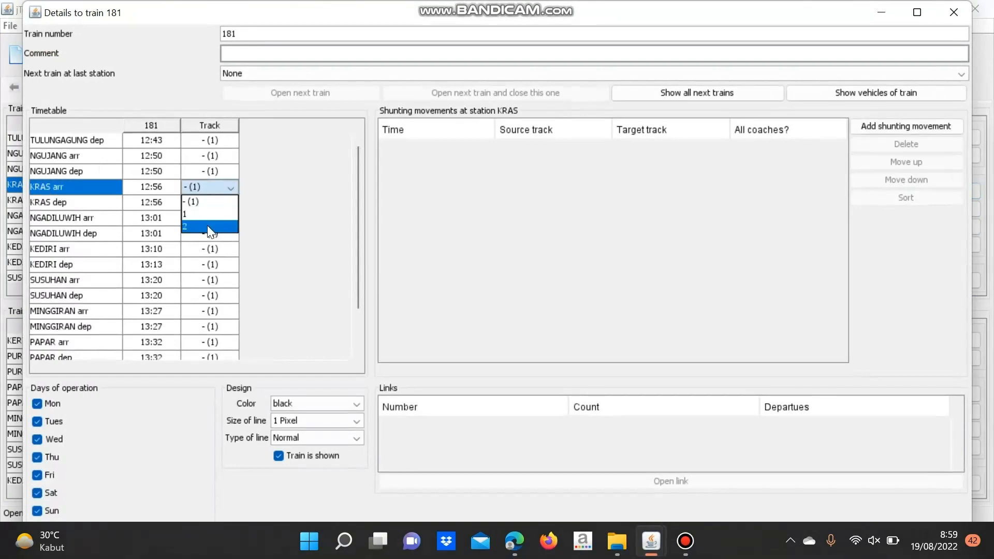
click(206, 227)
click(202, 200)
click(207, 241)
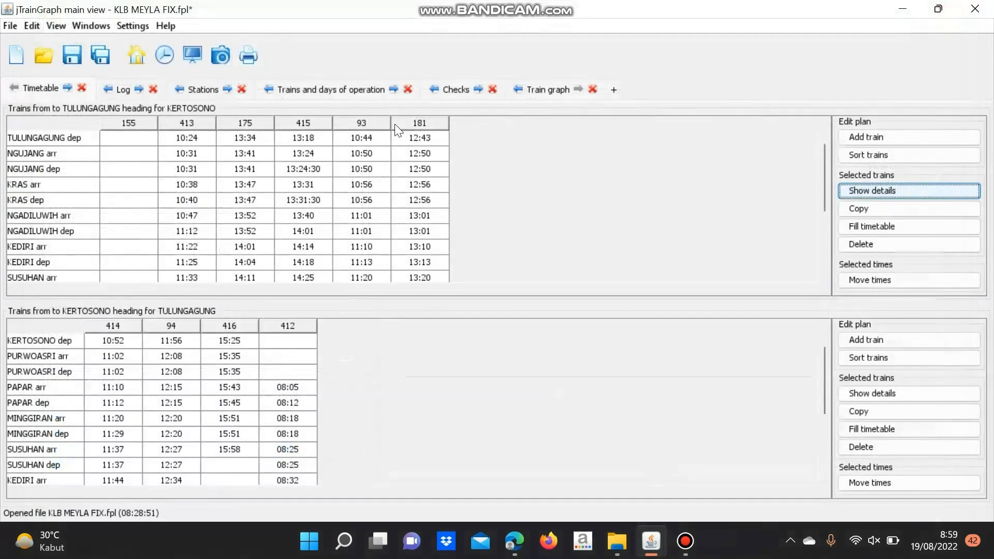
Assign track 2 to train 93's arrival and departure at Minggiran in its train details to resolve the conflict with train 414
click(461, 86)
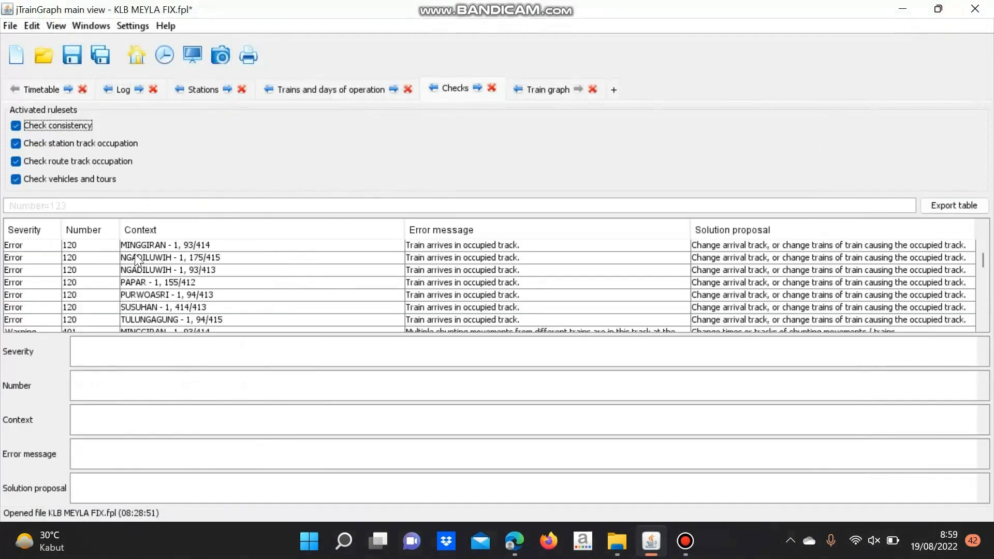
double_click(210, 246)
click(78, 187)
click(361, 181)
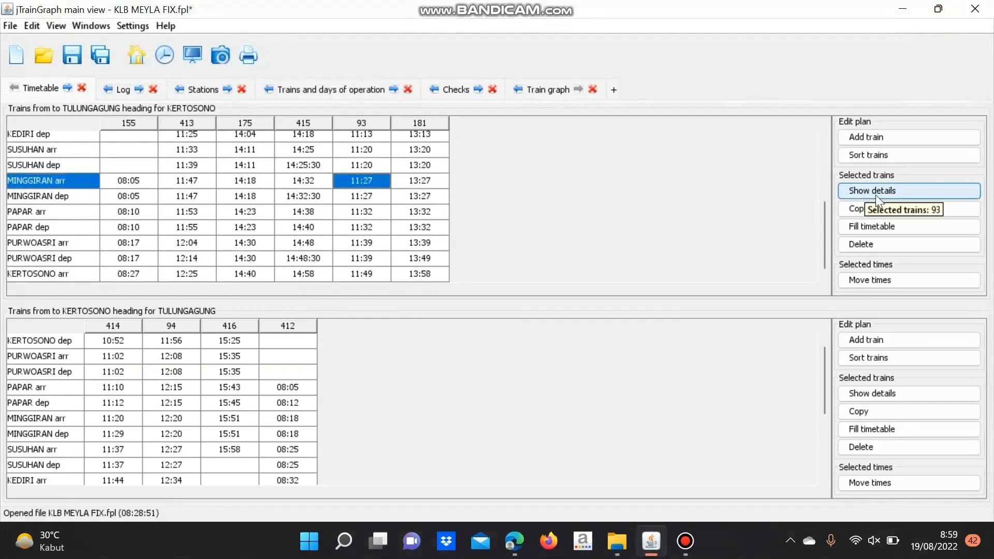
click(872, 193)
click(210, 311)
click(215, 352)
click(977, 8)
Look up the Ngadiluwih conflict between trains 175 and 415 in the checks, and assign track 2 to train 415 there
click(455, 89)
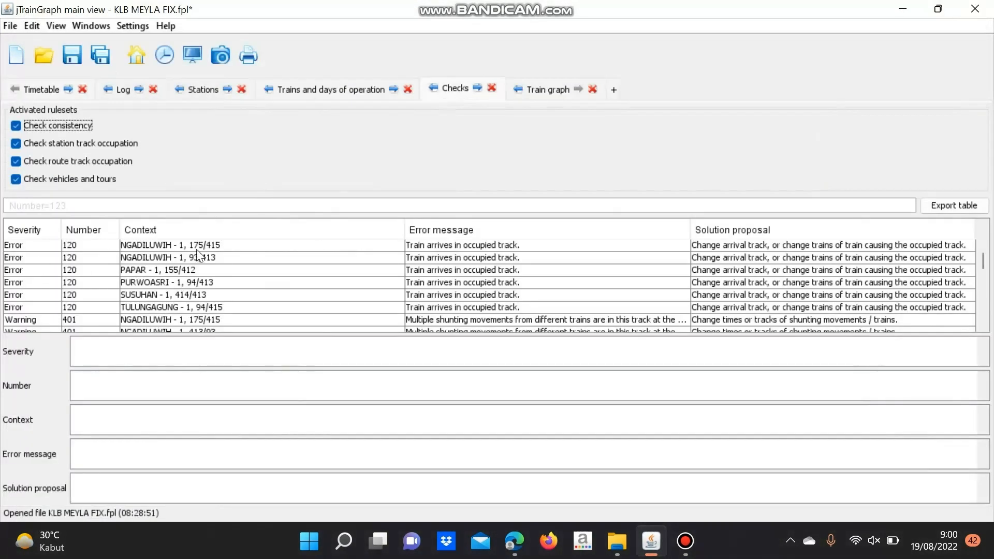
double_click(161, 245)
click(79, 215)
click(304, 215)
click(872, 191)
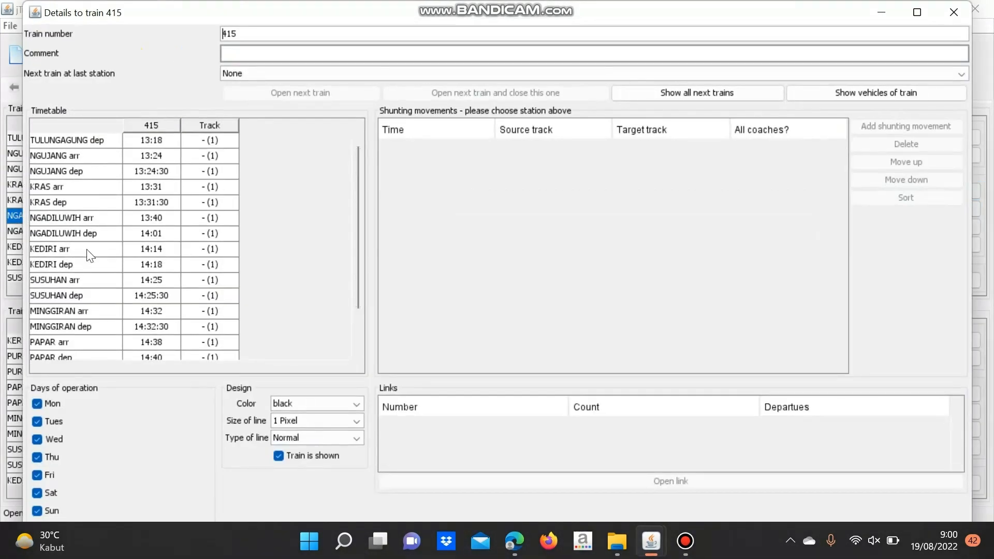
click(207, 218)
click(212, 257)
click(953, 12)
Look up the Ngadiluwih conflict between trains 93 and 413, and assign track 2 to train 93's arrival and departure there
click(456, 89)
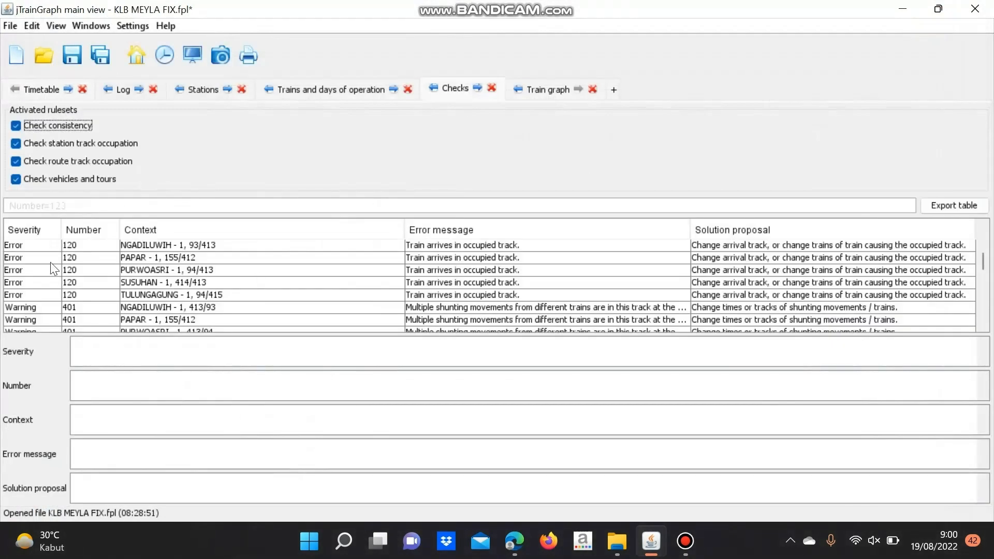
double_click(215, 250)
click(363, 216)
click(877, 195)
click(201, 220)
click(203, 258)
click(204, 233)
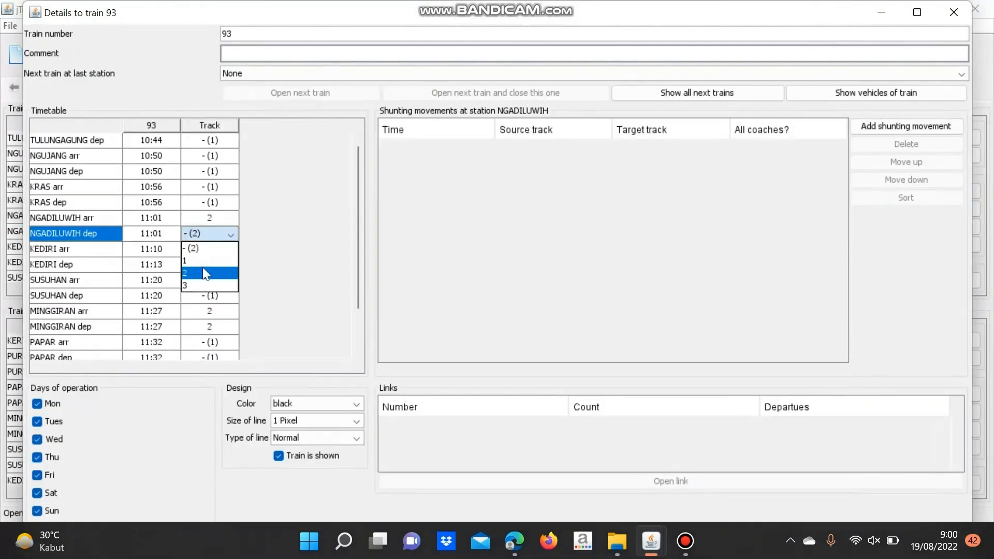
click(204, 271)
click(953, 11)
Look up the Papar conflict between trains 155 and 412, and assign track 2 to train 412's arrival and departure there
click(451, 92)
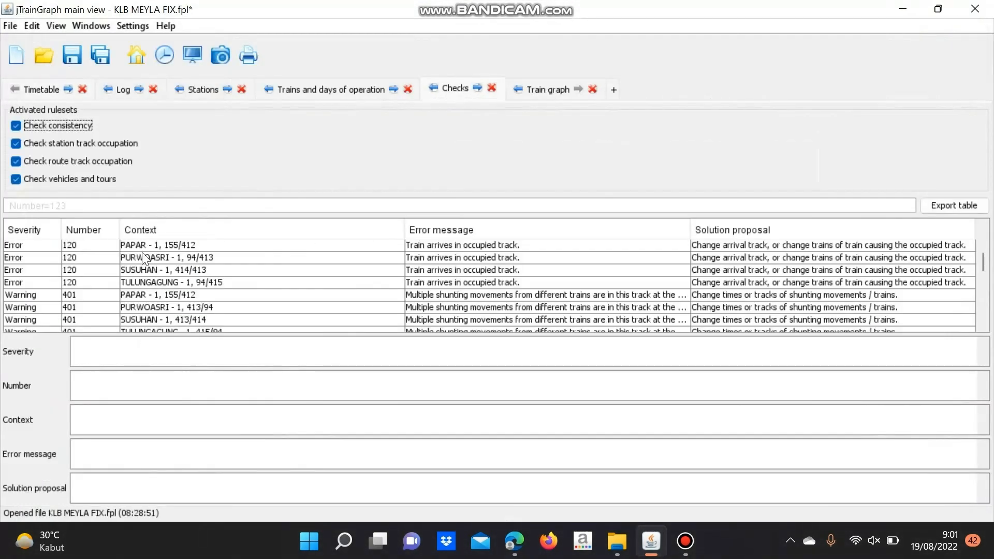
double_click(194, 249)
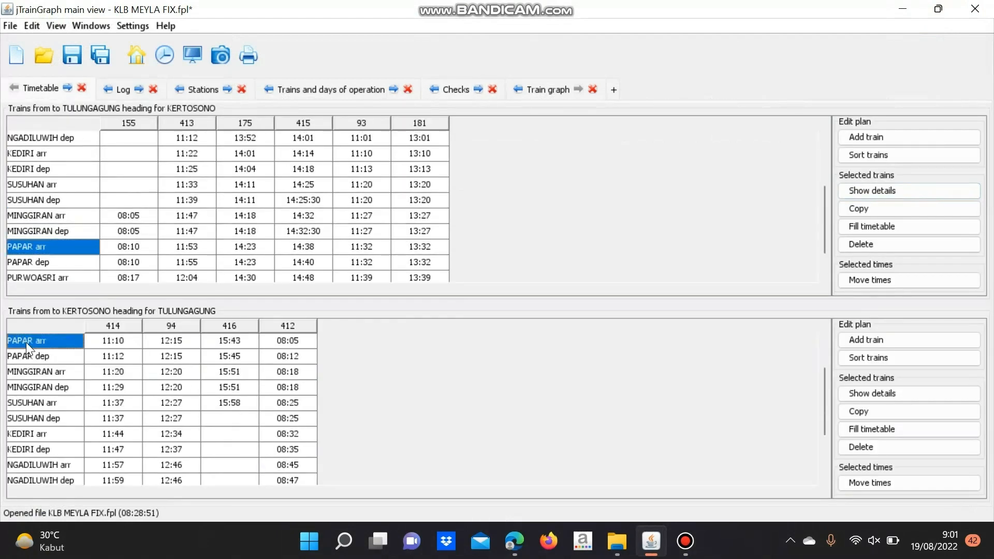
click(287, 341)
click(877, 394)
click(202, 186)
click(212, 221)
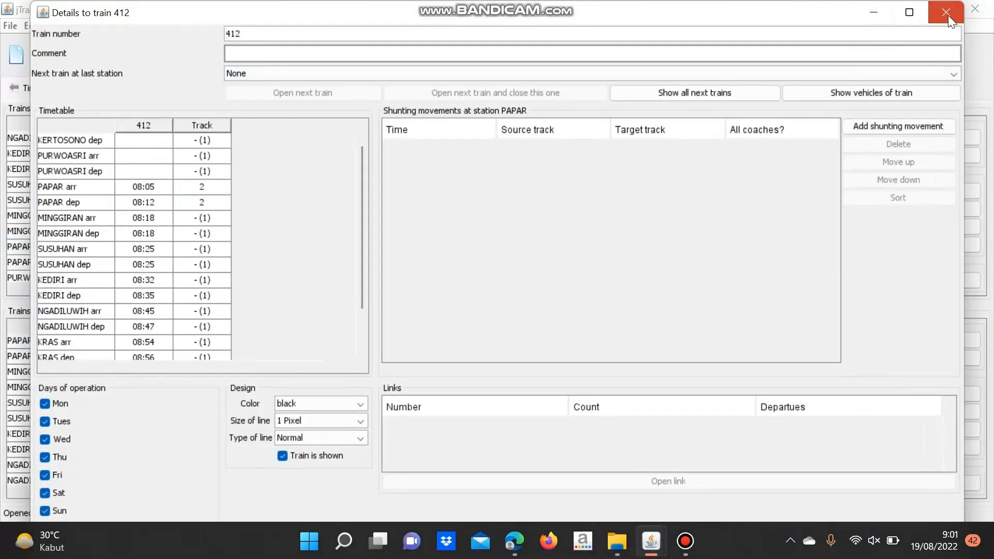
click(948, 21)
Assign track 2 to train 413's arrival at Purwoasri in its train details
click(41, 89)
click(57, 242)
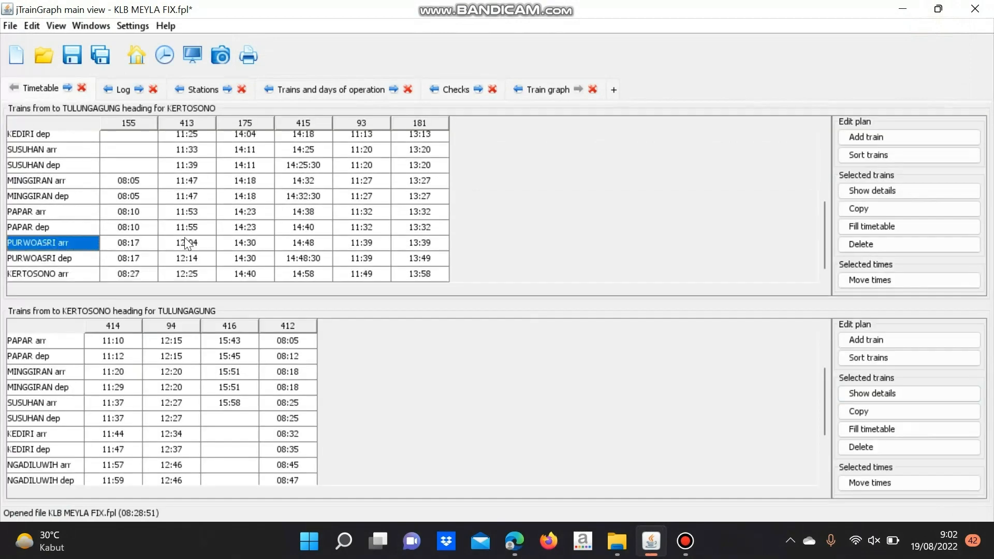
click(183, 239)
click(880, 190)
scroll(92, 259, down, 2)
click(207, 321)
click(207, 354)
click(953, 13)
Check the remaining errors, and assign track 2 to train 413's arrival and departure at Susuhan
click(456, 90)
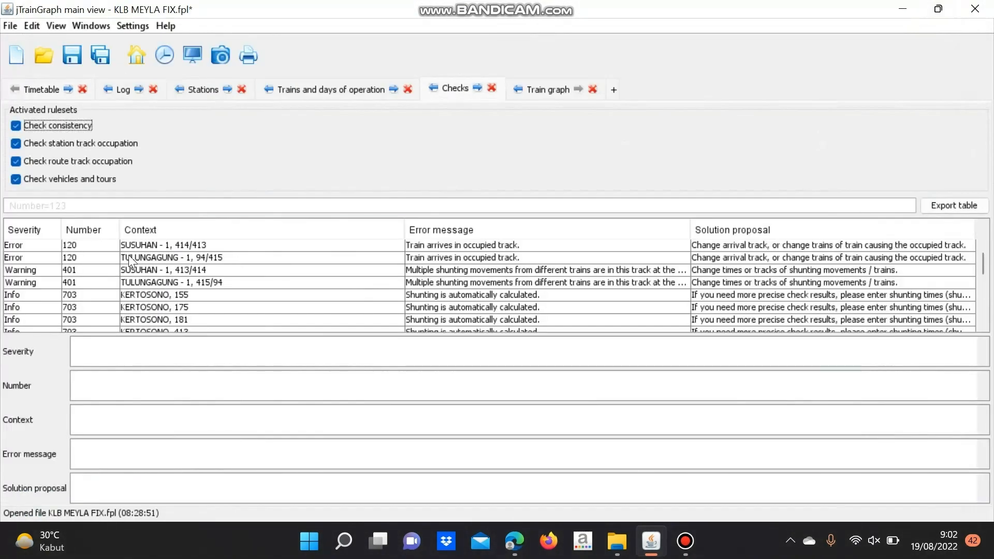
click(41, 89)
click(74, 151)
click(187, 150)
click(862, 190)
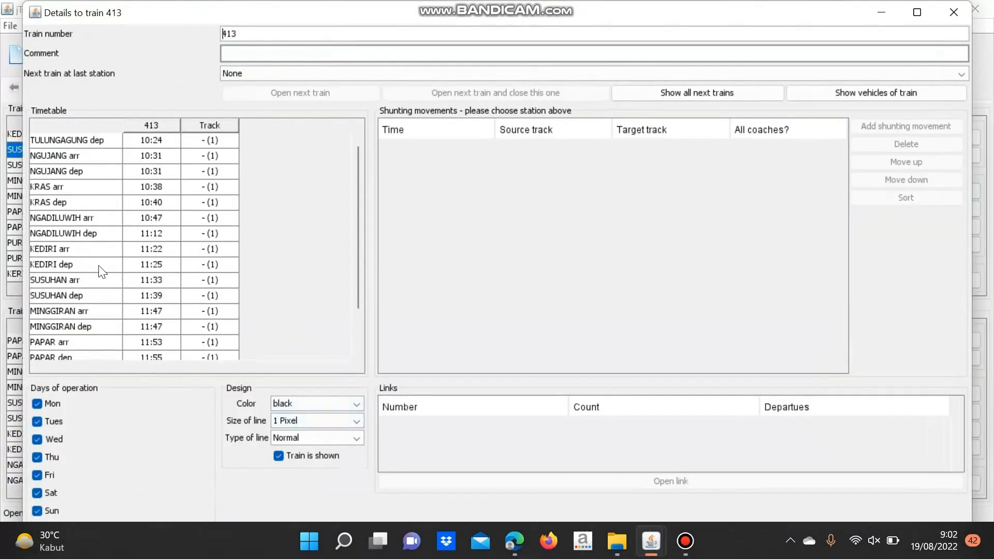
click(214, 279)
click(212, 314)
click(218, 294)
click(215, 330)
click(955, 13)
Look up the Tulungagung conflict between trains 94 and 415, and assign track 2 to train 94's arrival there
click(455, 89)
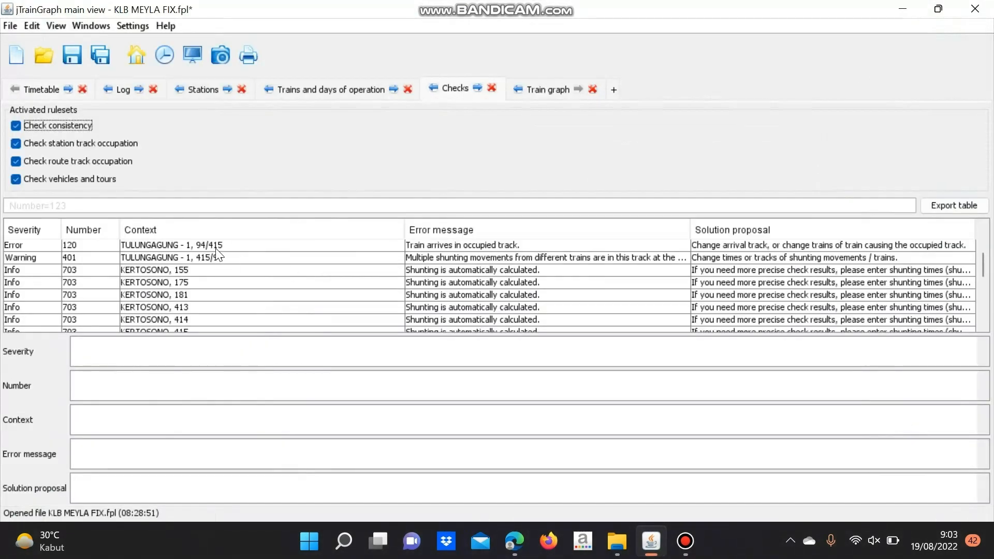
click(29, 88)
click(52, 477)
click(181, 476)
click(862, 393)
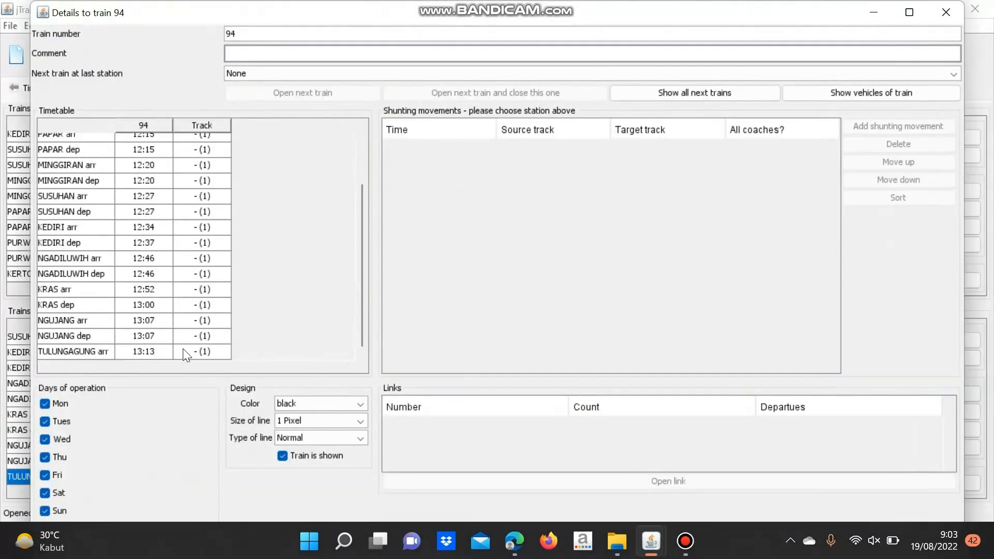
click(202, 351)
click(201, 386)
click(952, 11)
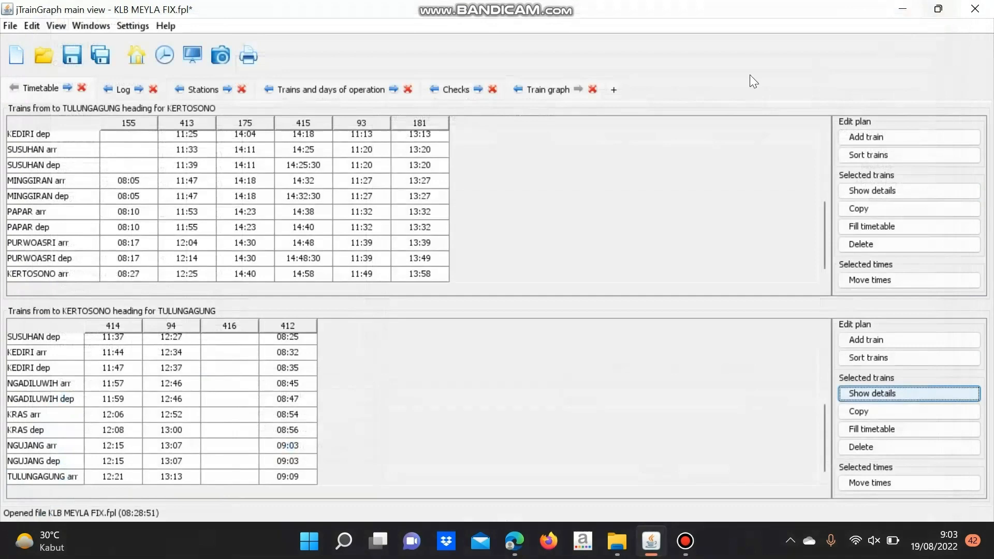
Review the whole list of check results for any remaining errors or warnings
click(473, 85)
scroll(220, 263, down, 4)
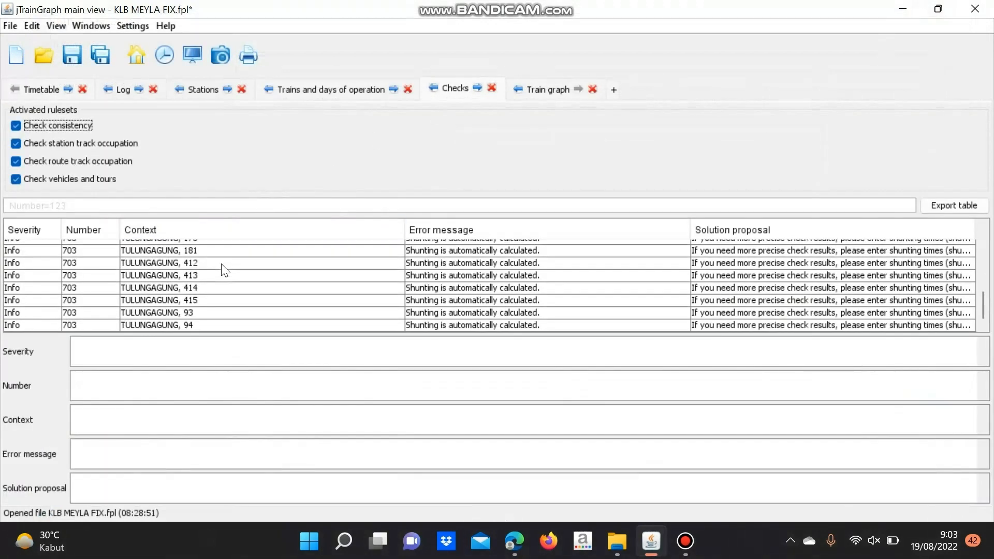
scroll(220, 263, up, 4)
scroll(228, 261, down, 4)
scroll(228, 262, up, 4)
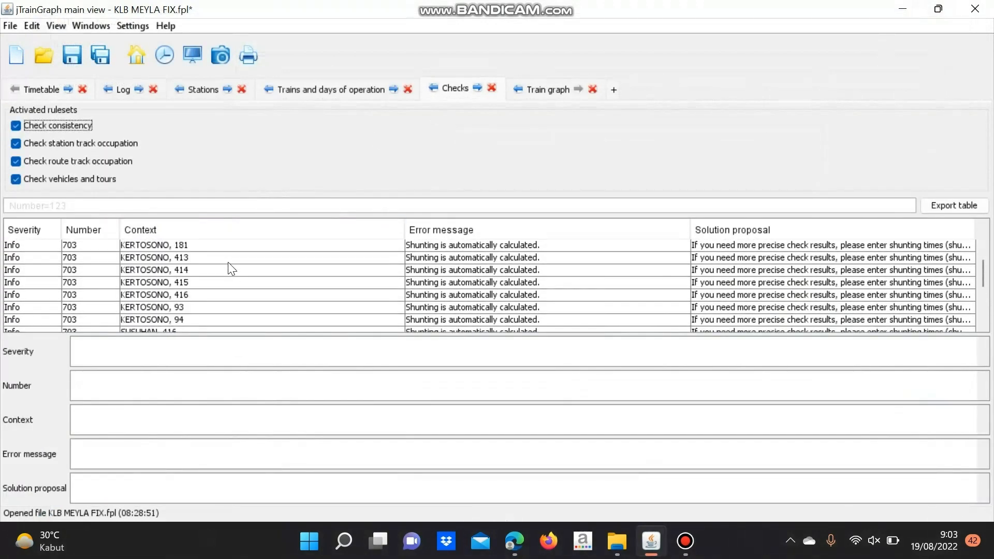
scroll(228, 262, down, 4)
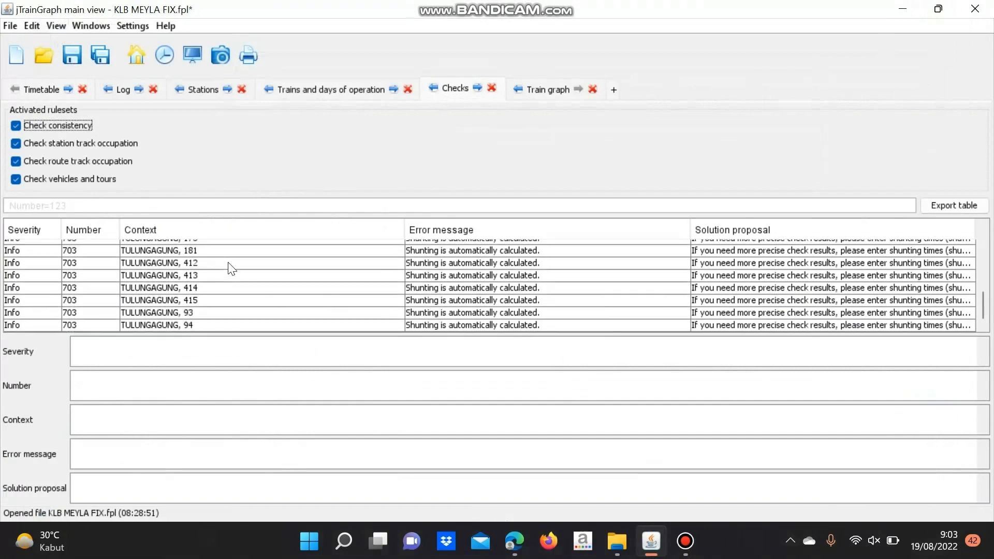
scroll(232, 269, up, 4)
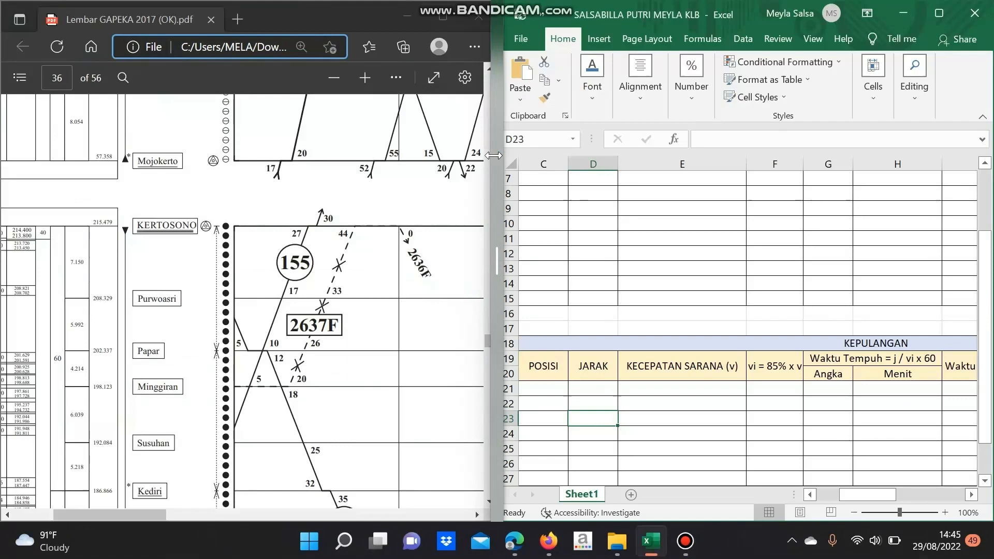
Switch to the Excel workbook beside the GAPEKA PDF and examine the columns of the KEBERANGKATAN and KEPULANGAN tables
drag(493, 155, 486, 156)
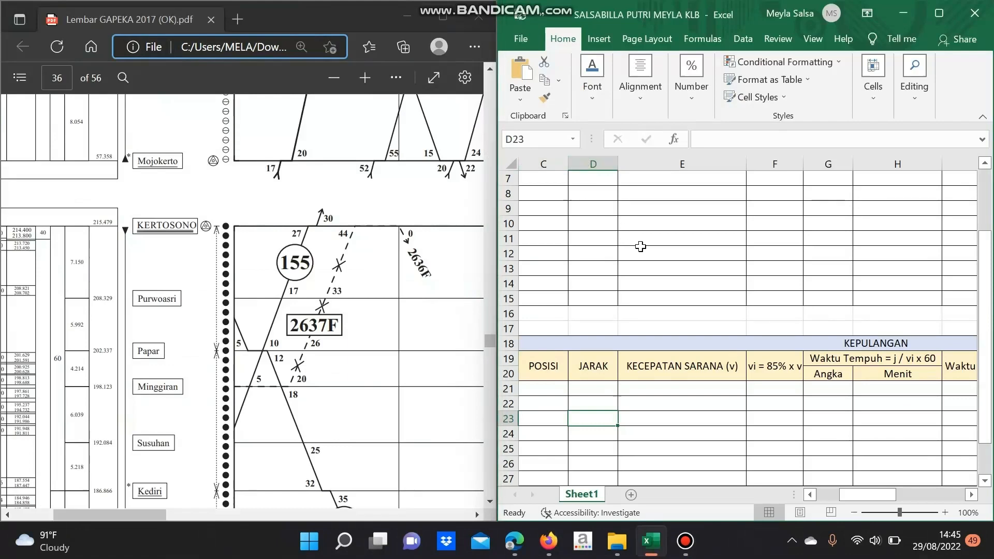
scroll(644, 241, down, 3)
scroll(645, 240, up, 5)
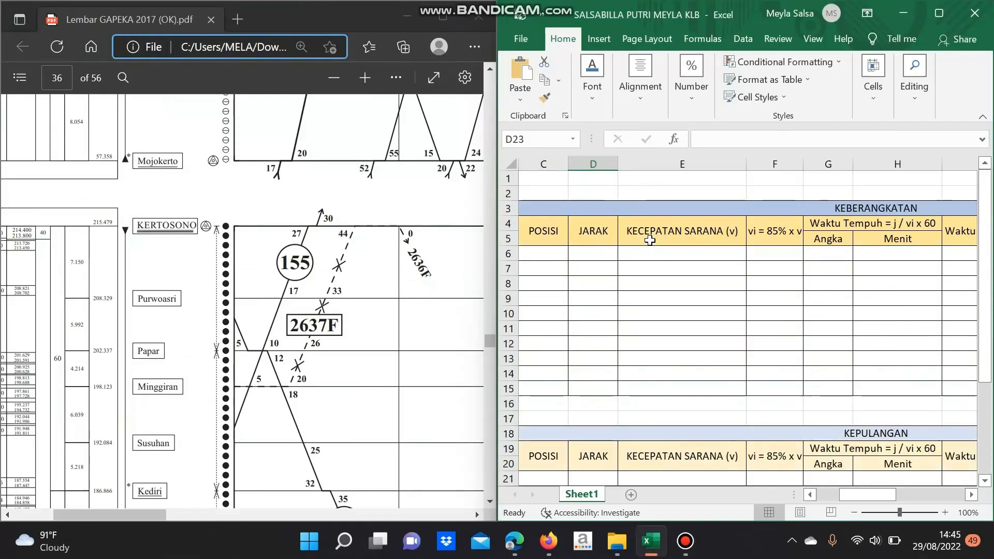
scroll(872, 244, down, 2)
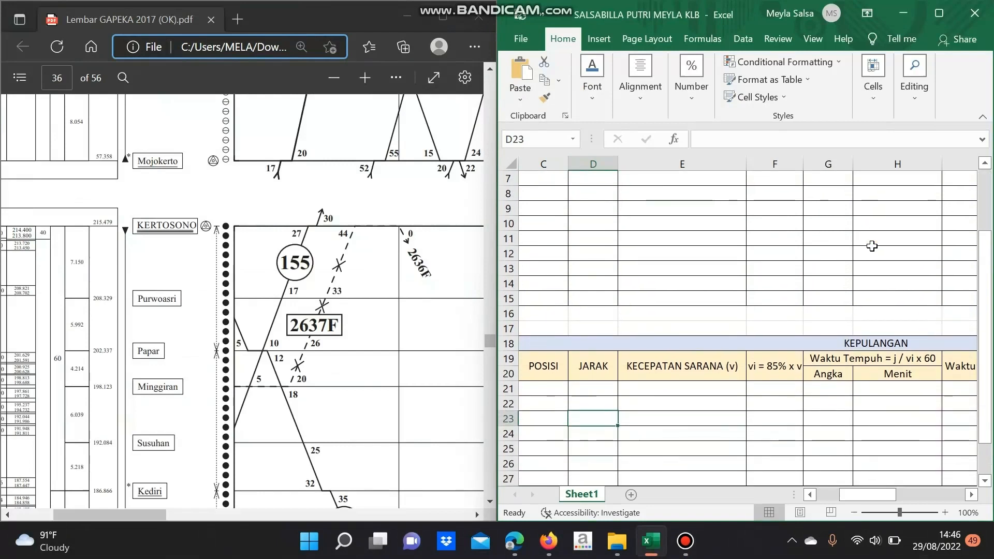
scroll(872, 246, down, 1)
scroll(869, 242, up, 2)
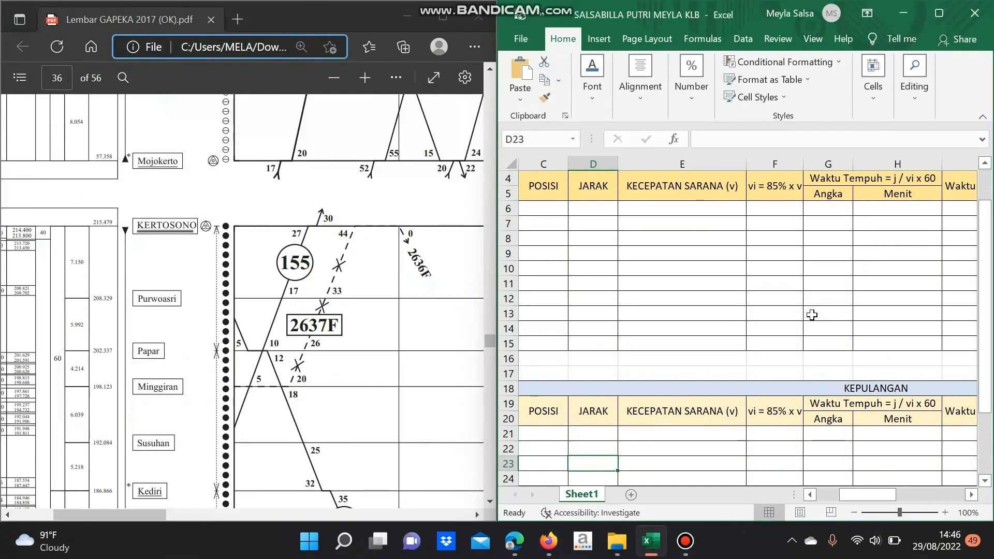
scroll(725, 267, up, 1)
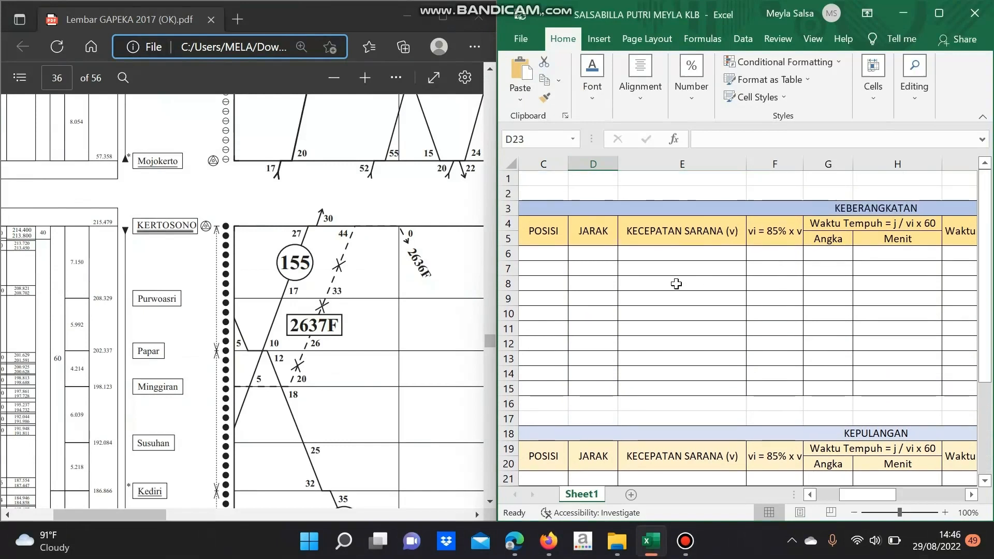
drag(879, 494, 831, 501)
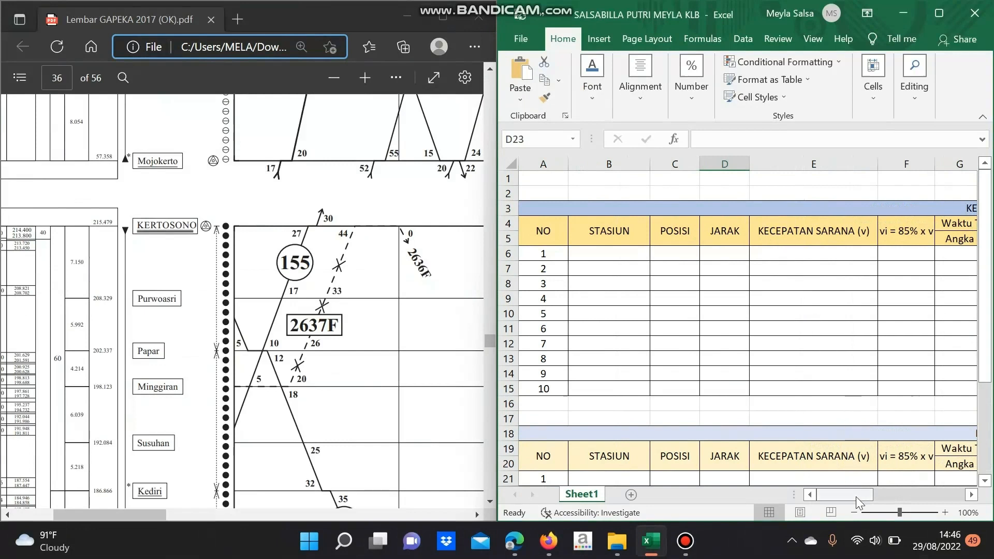
drag(855, 494, 835, 491)
scroll(151, 268, down, 2)
scroll(151, 269, up, 2)
Examine the station names, kilometre positions, distances and speed limits between Kertosono and Tulungagung on the GAPEKA sheet
scroll(172, 230, down, 1)
scroll(171, 231, down, 2)
scroll(167, 239, up, 3)
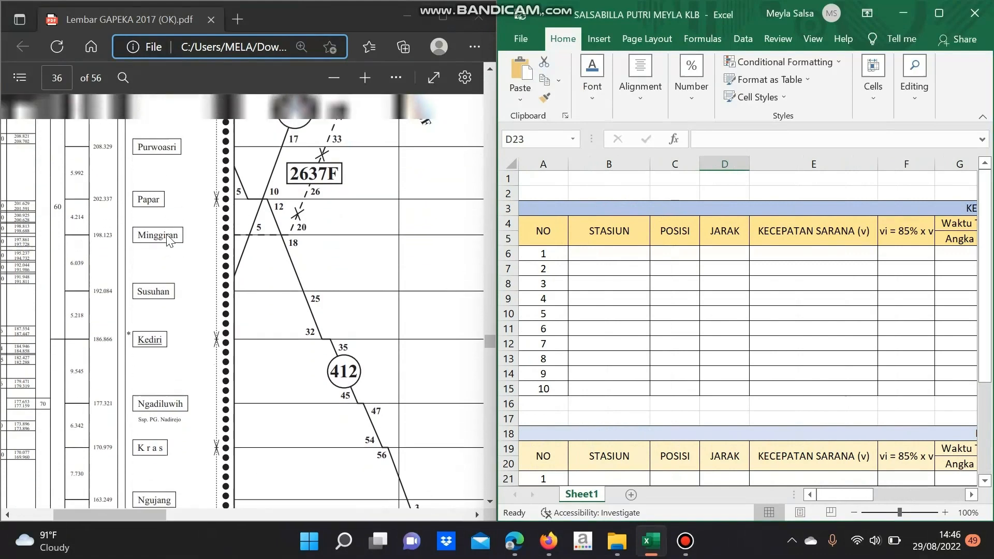
scroll(166, 239, up, 1)
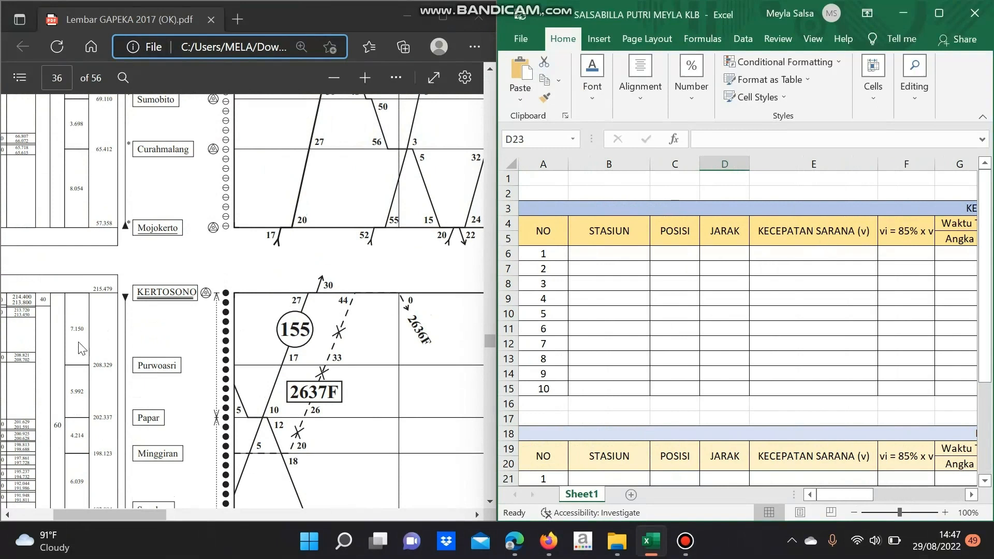
scroll(68, 374, down, 2)
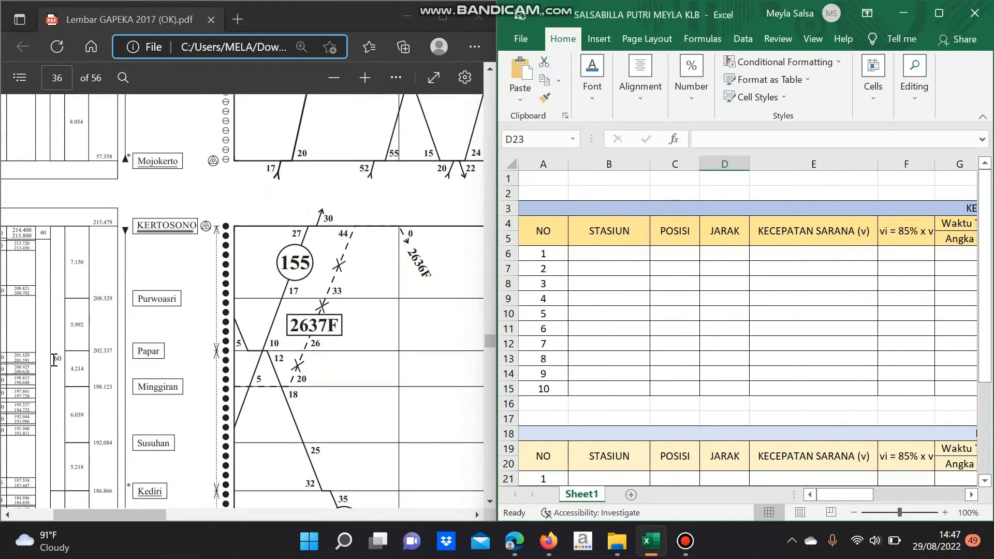
scroll(52, 360, down, 10)
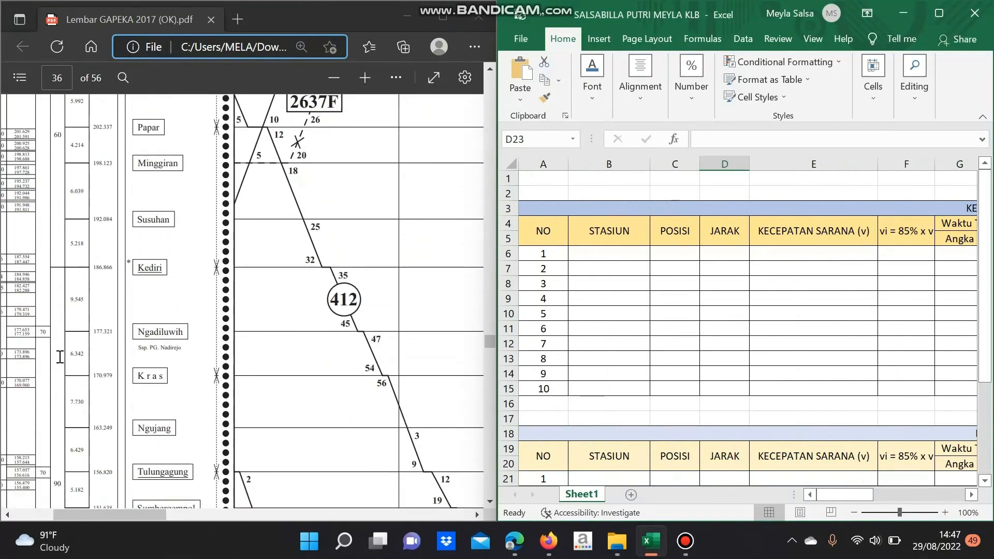
scroll(54, 389, up, 18)
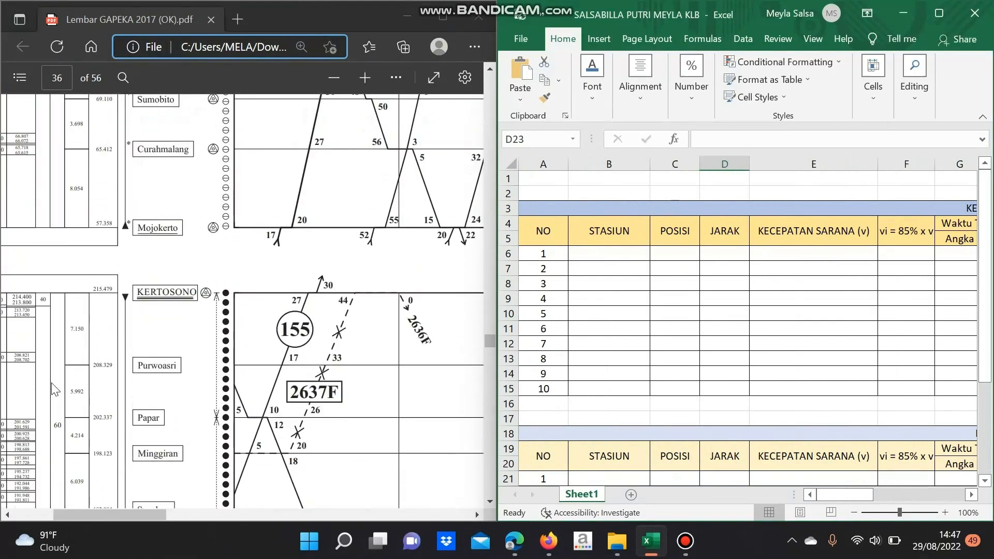
scroll(217, 366, down, 6)
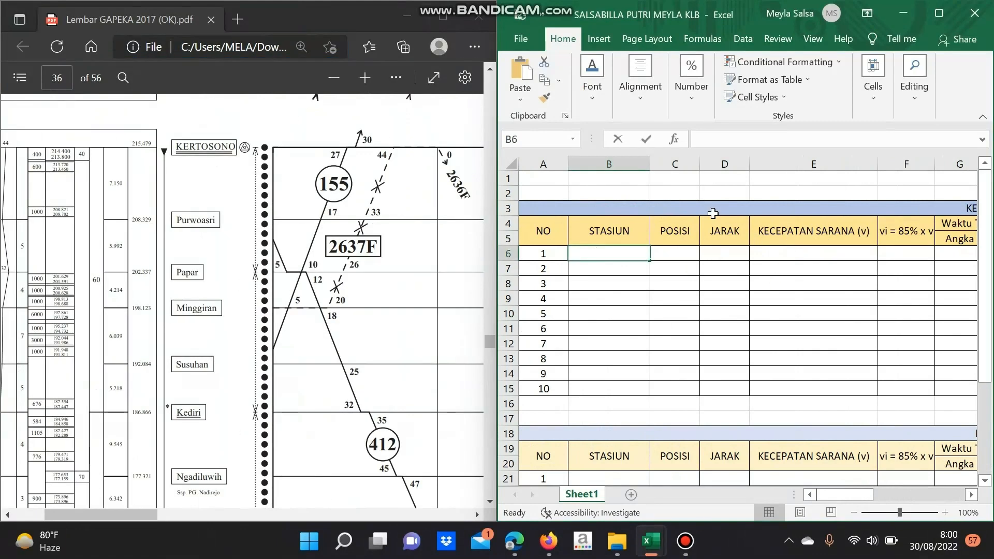
Fill the KEBERANGKATAN table's STASIUN column with KERTOSONO, PURWOASRI, PAPAR, MINGGIRAN, SUSUHAN, KEDIRI, NGADILUWIH, KRAS, NGUJANG and TULUNGAGUNG
text(KERTOSONO)
key(Return)
text(PURWOASRI)
key(Return)
text(PAPAR MINGGIRAN)
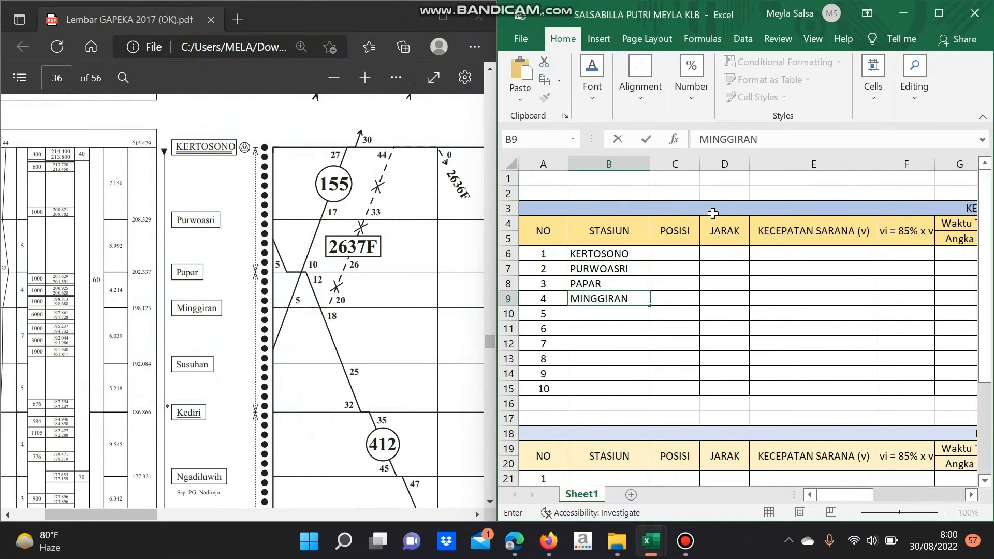
text( SUSUHAN KEDIRI NGADILUWIH)
scroll(378, 331, down, 3)
scroll(377, 336, down, 1)
text(KRAS NGUJANG)
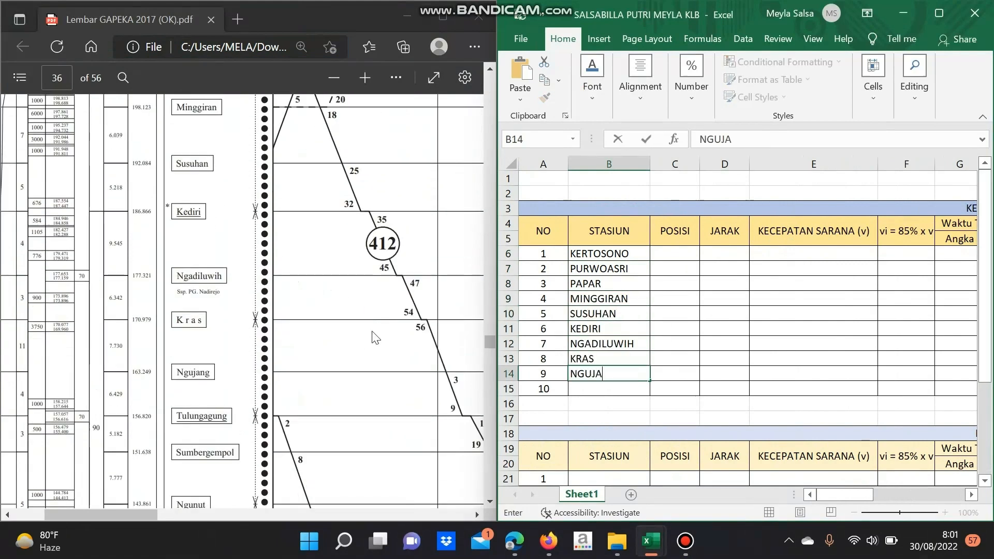
key(Return)
text(TULUNGAGUNG)
scroll(592, 266, down, 1)
Copy Kertosono's kilometre position 215.479 from the GAPEKA sheet into the POSISI column, cell C6
click(675, 209)
scroll(434, 272, up, 2)
scroll(433, 272, up, 4)
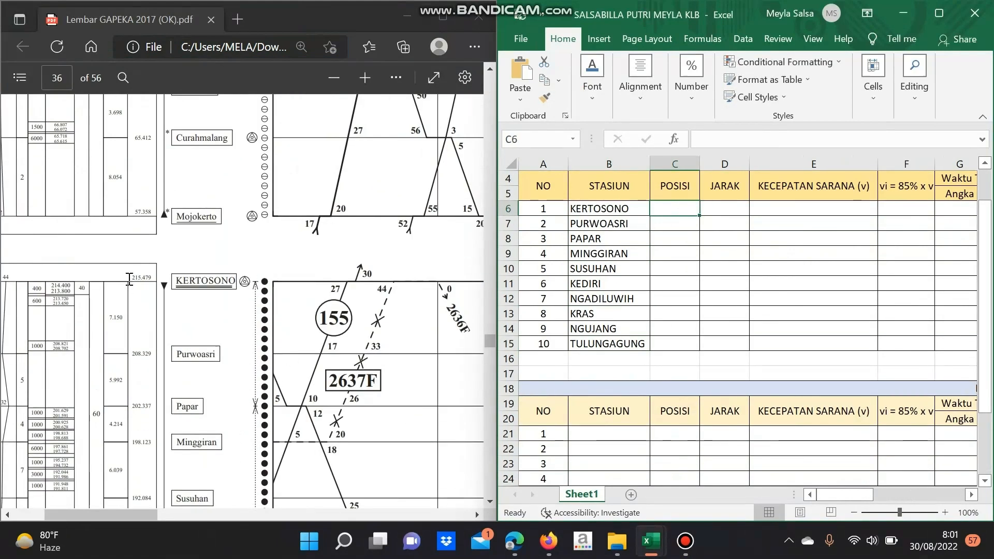
click(661, 205)
drag(130, 278, 152, 273)
key(ctrl+c)
right_click(722, 140)
right_click(142, 277)
click(179, 217)
click(710, 136)
key(ctrl+v)
key(Return)
Copy the GAPEKA positions 208.329 for Purwoasri, 202.337 for Papar and 198.123 for Minggiran into cells C7 to C9
scroll(250, 326, down, 1)
click(677, 226)
key(ctrl+v)
scroll(362, 311, down, 2)
click(674, 239)
key(ctrl+v)
scroll(362, 310, down, 2)
drag(132, 241, 152, 240)
click(689, 253)
key(ctrl+v)
click(689, 268)
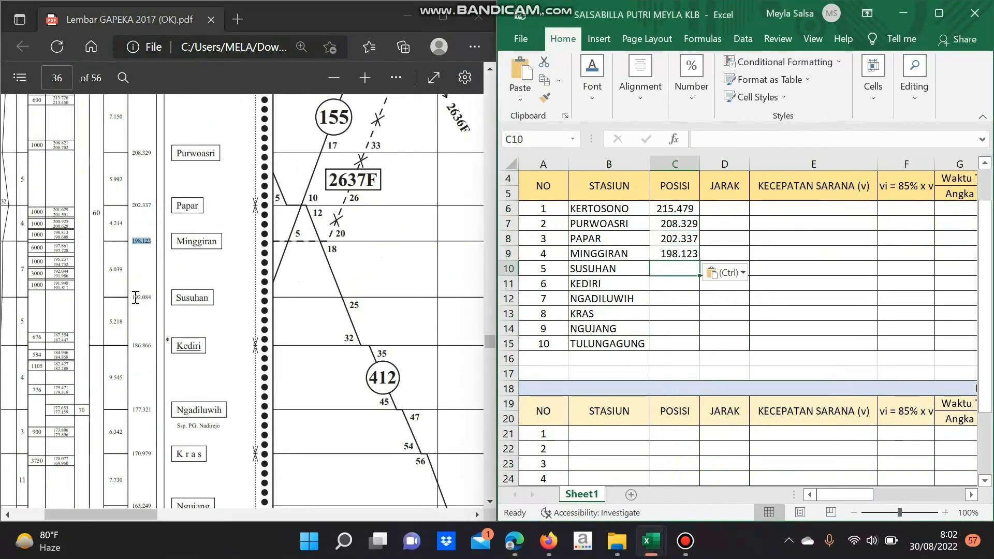
Copy the GAPEKA positions 192.084 for Susuhan and 186.866 for Kediri into POSISI cells C10 and C11
drag(132, 298, 151, 297)
click(675, 269)
key(ctrl+v)
scroll(259, 270, down, 2)
drag(133, 211, 151, 211)
click(674, 284)
key(ctrl+v)
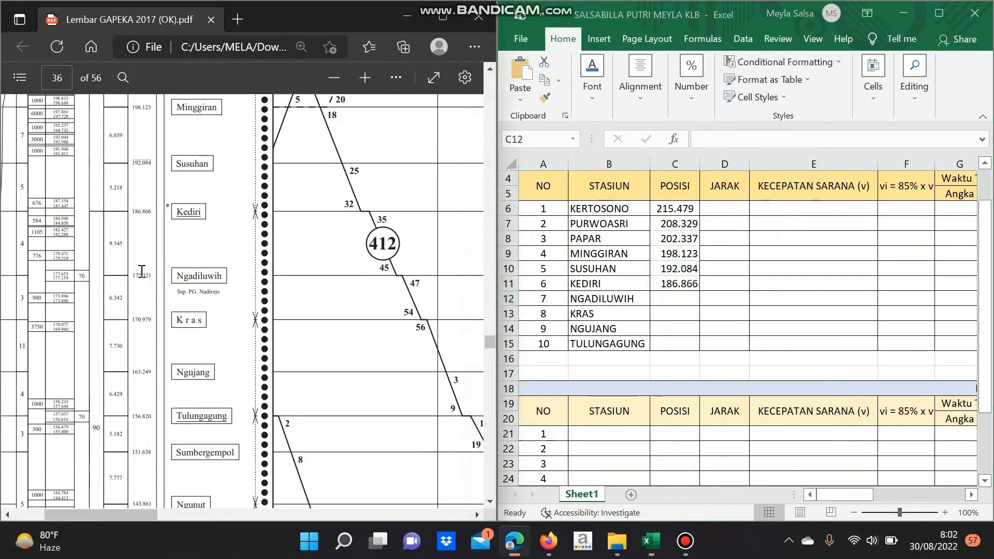
Copy the GAPEKA positions 177.321 for Ngadiluwih and 170.979 for Kras into cells C12 and C13
drag(132, 275, 151, 275)
key(ctrl+c)
click(675, 299)
key(ctrl+v)
scroll(672, 274, down, 1)
click(133, 322)
drag(134, 321, 151, 320)
click(174, 186)
click(666, 268)
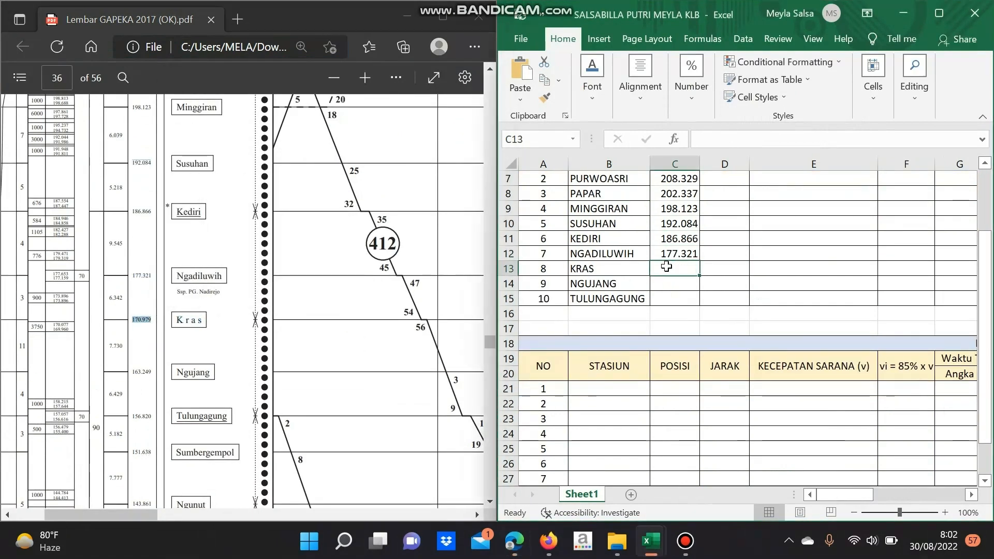
key(ctrl+v)
Copy the GAPEKA positions 163.249 for Ngujang and 156.820 for Tulungagung into cells C14 and C15
scroll(362, 300, down, 2)
drag(133, 239, 151, 239)
click(180, 112)
click(673, 285)
click(674, 285)
key(ctrl+v)
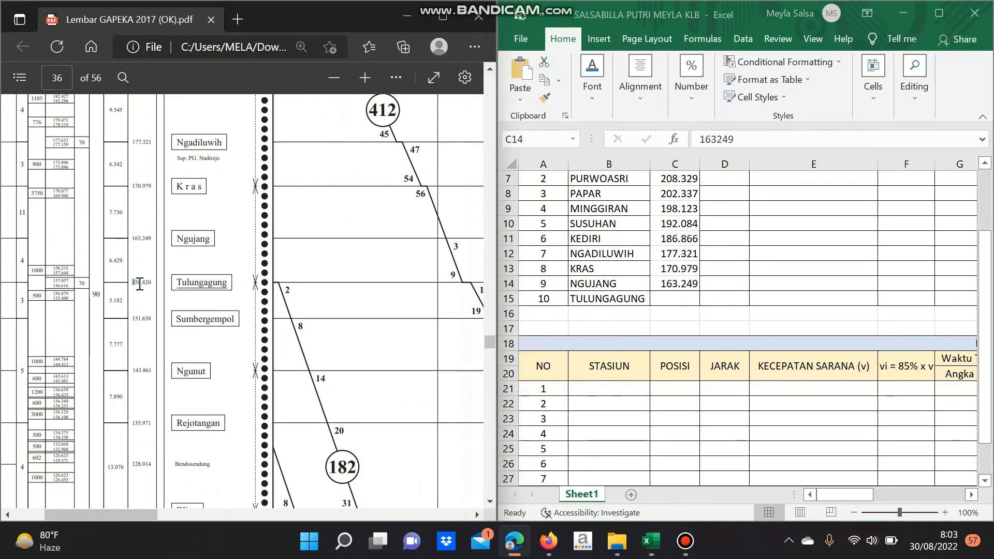
drag(133, 283, 151, 283)
key(ctrl+c)
click(674, 298)
key(ctrl+v)
Copy the GAPEKA distances 7.150 for Purwoasri and 5.992 for Papar into JARAK cells D7 and D8
scroll(674, 298, up, 2)
scroll(109, 268, up, 7)
drag(109, 250, 125, 249)
right_click(125, 248)
click(174, 118)
click(737, 267)
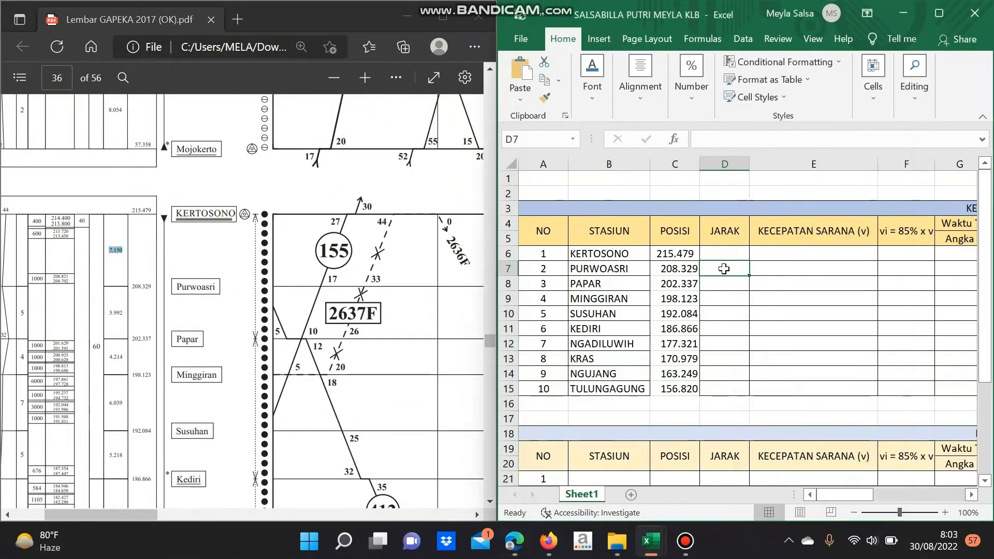
key(ctrl+v)
right_click(122, 312)
drag(109, 312, 123, 290)
click(155, 271)
click(724, 284)
key(ctrl+v)
Copy the GAPEKA distances 4.214 for Minggiran and 6.039 for Susuhan into cells D9 and D10
click(731, 310)
scroll(124, 337, down, 1)
right_click(123, 290)
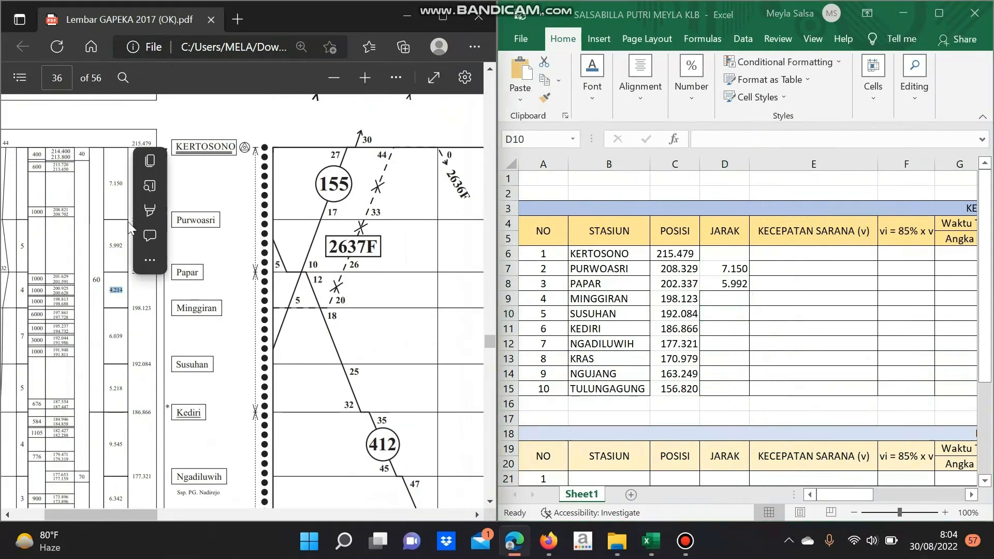
click(731, 298)
key(ctrl+v)
drag(109, 335, 123, 335)
click(730, 313)
key(ctrl+v)
Copy the GAPEKA distances 5.218 for Kediri and 9.545 for Ngadiluwih into cells D11 and D12
scroll(124, 336, down, 2)
drag(108, 254, 123, 255)
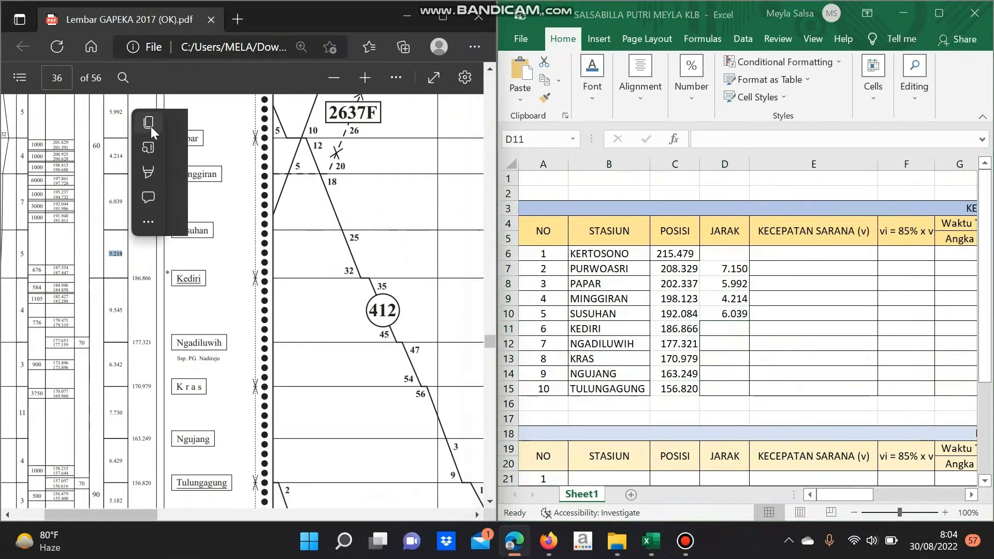
click(151, 128)
click(724, 330)
key(ctrl+v)
click(721, 347)
mouse_move(109, 311)
mouse_down()
mouse_move(123, 310)
mouse_move(123, 298)
mouse_up()
key(ctrl+v)
Enter the GAPEKA distances 6.342 for Kras and 7.730 for Ngujang in cells D13 and D14
key(ctrl+c)
click(721, 356)
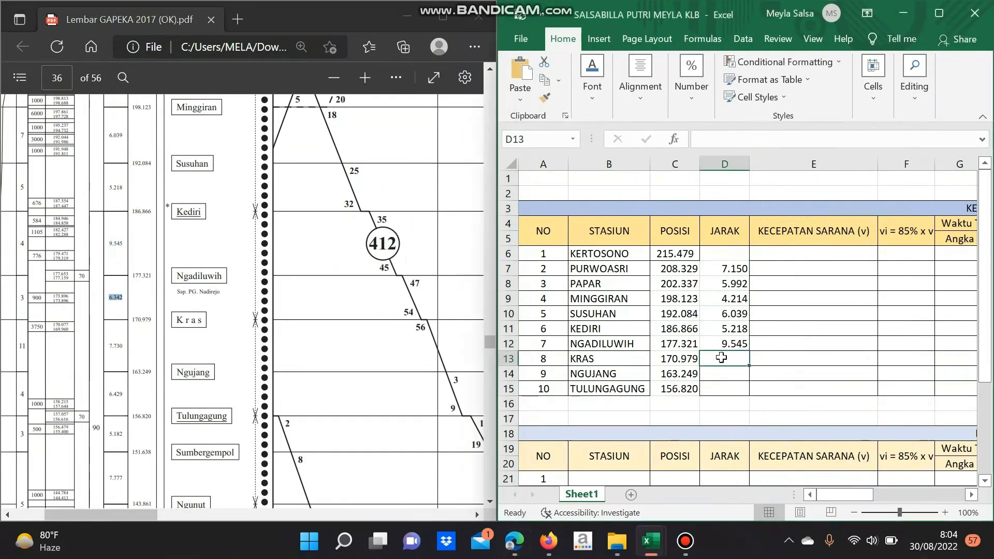
key(ctrl+v)
drag(109, 346, 124, 347)
click(713, 365)
key(ctrl+v)
scroll(110, 333, down, 1)
click(735, 361)
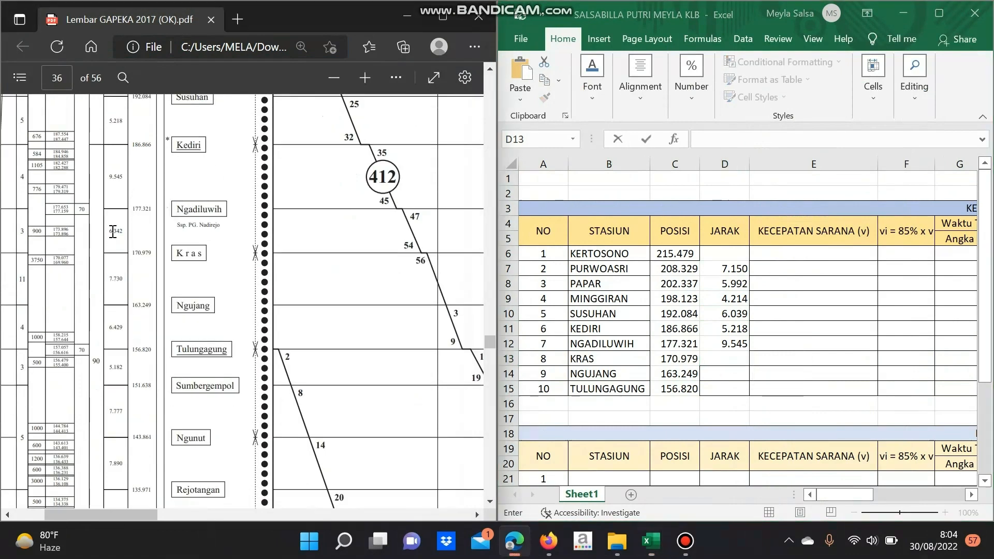
text(6.342)
click(732, 372)
key(ctrl+v)
Copy Tulungagung's distance 6.429 from the GAPEKA sheet into JARAK cell D15
drag(109, 327, 123, 328)
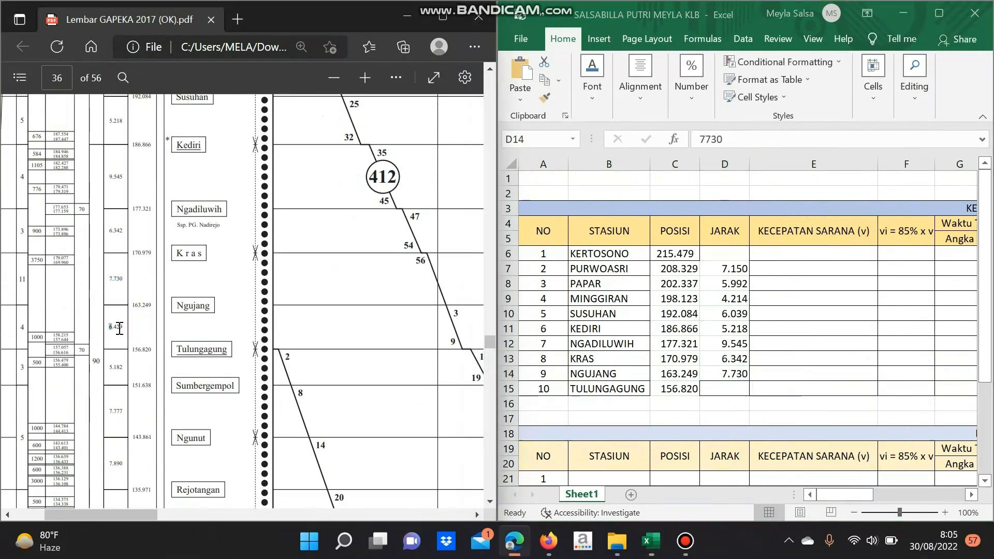
right_click(122, 327)
click(742, 390)
key(ctrl+v)
Fill KECEPATAN SARANA with 60 from Kertosono to Kediri (E6:E11) and 90 from Ngadiluwih to Tulungagung (E12:E15)
scroll(202, 284, up, 4)
click(796, 251)
text(60)
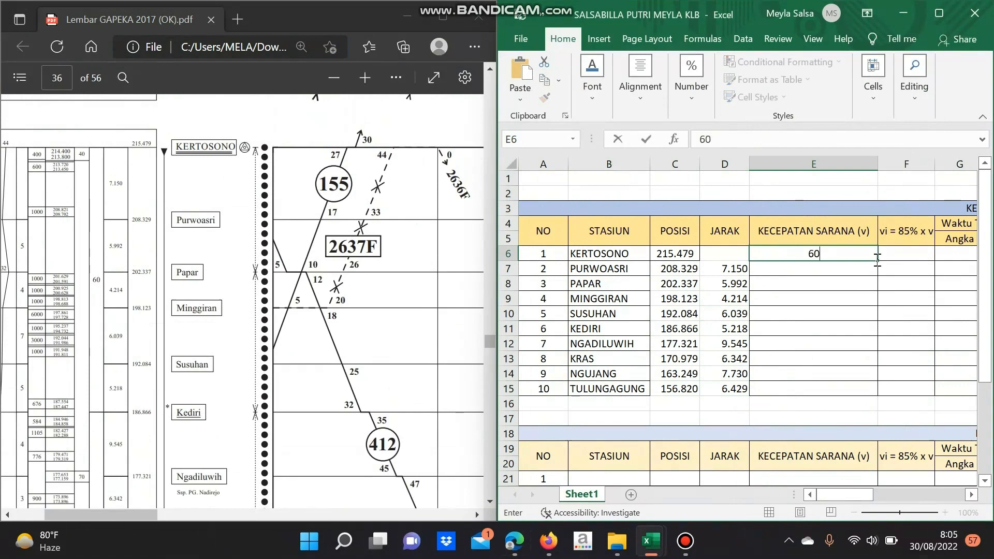
drag(877, 260, 823, 331)
click(845, 343)
text(90)
drag(877, 350, 878, 395)
scroll(731, 341, down, 2)
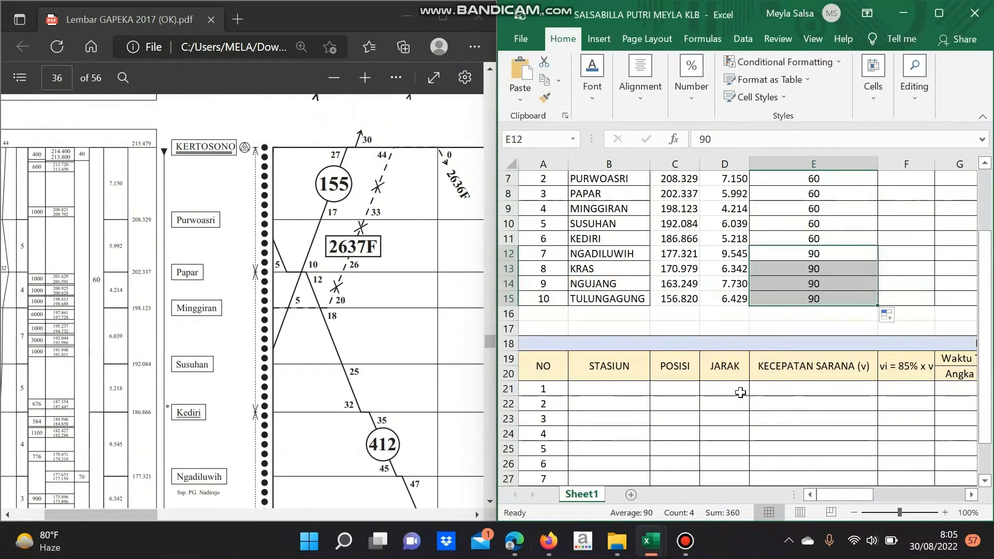
Calculate vi for all ten departure stations in F6:F15 as 85% of the vehicle speed, starting with =85%*E6
scroll(739, 392, up, 2)
click(905, 284)
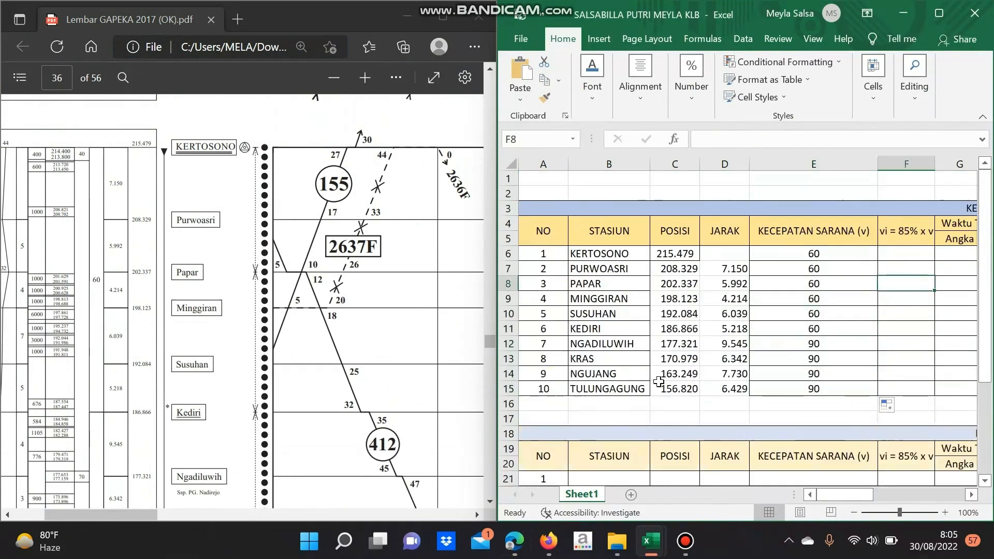
scroll(658, 381, down, 3)
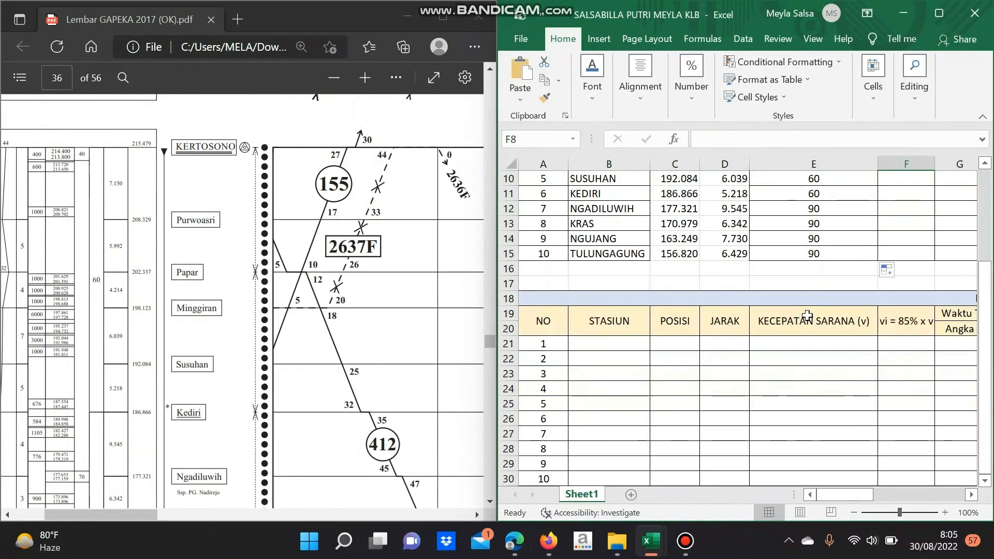
scroll(684, 329, down, 2)
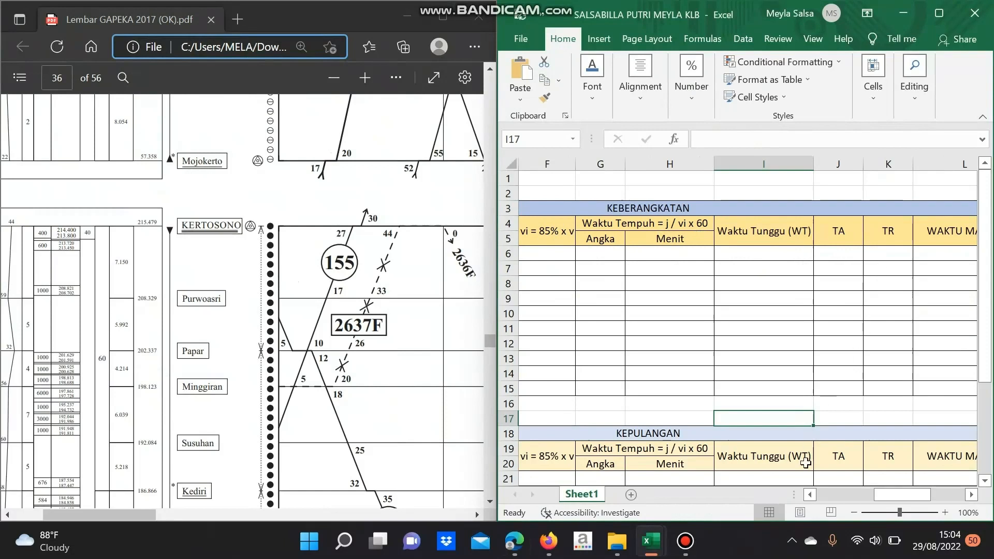
drag(893, 494, 920, 494)
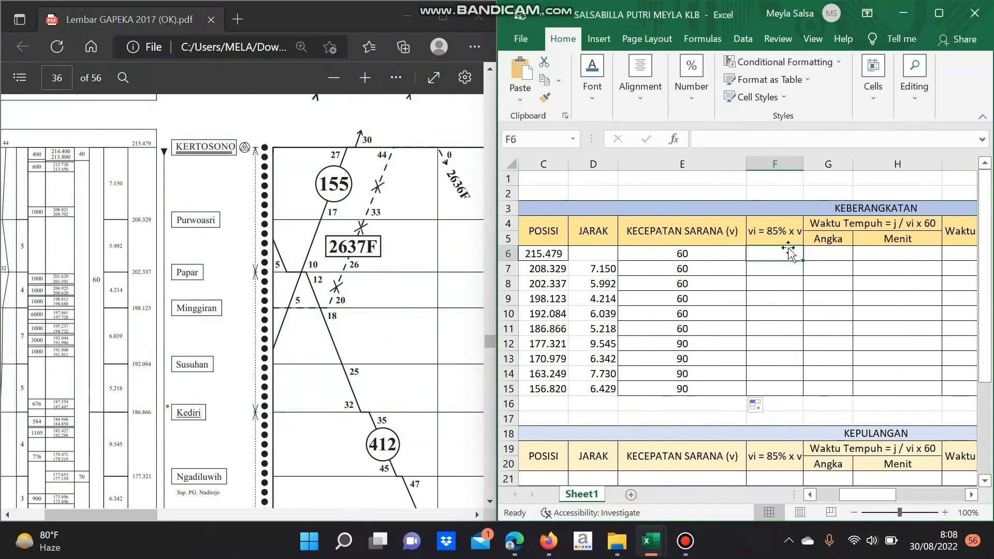
text(=85%)
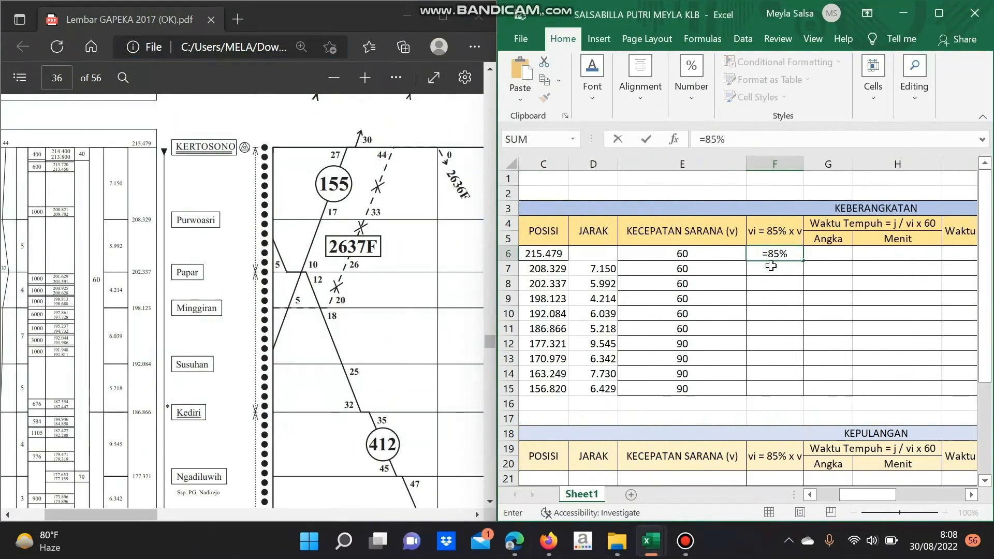
text(*)
click(667, 253)
key(ctrl+Return)
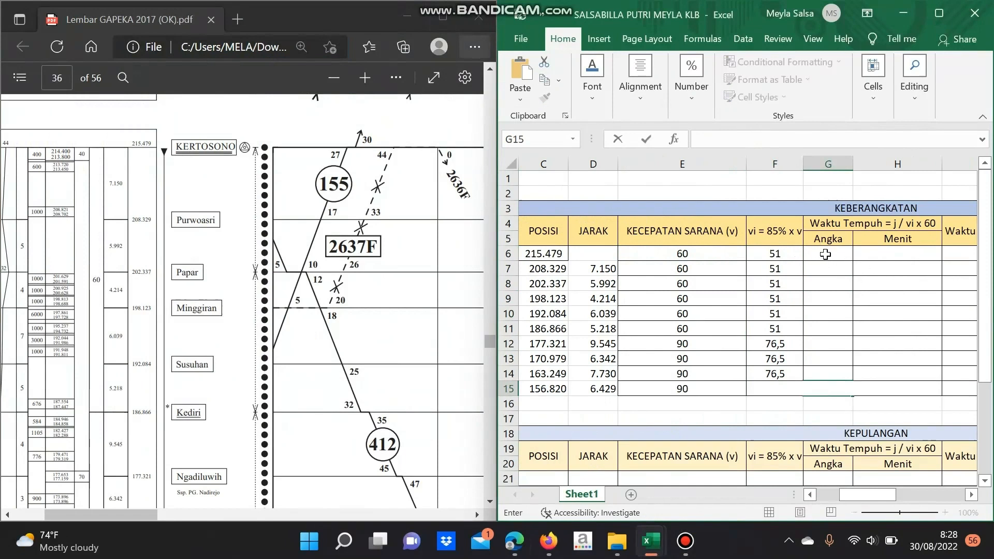
Calculate the Angka travel time in G7 with =D7/F6*60 and fill the formula down to G15
click(825, 253)
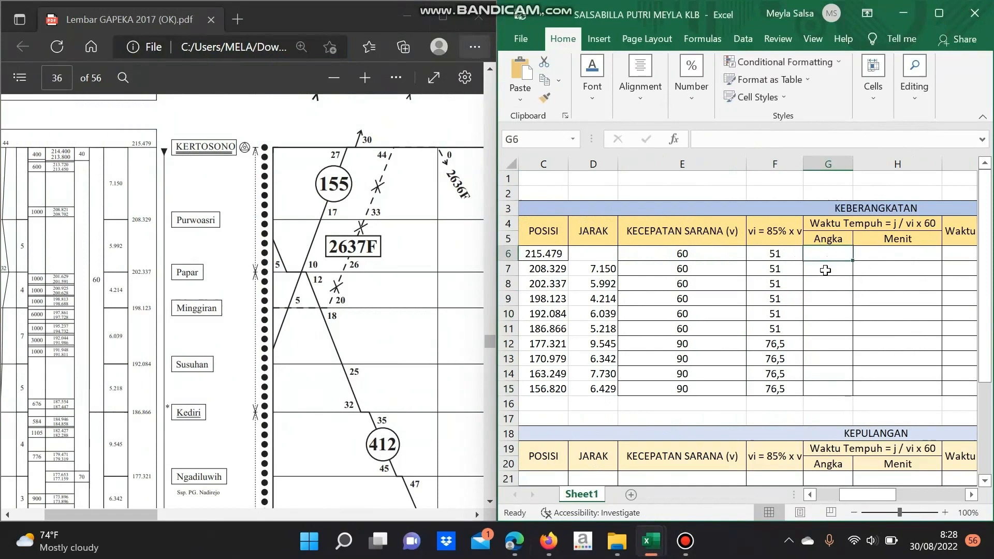
click(824, 270)
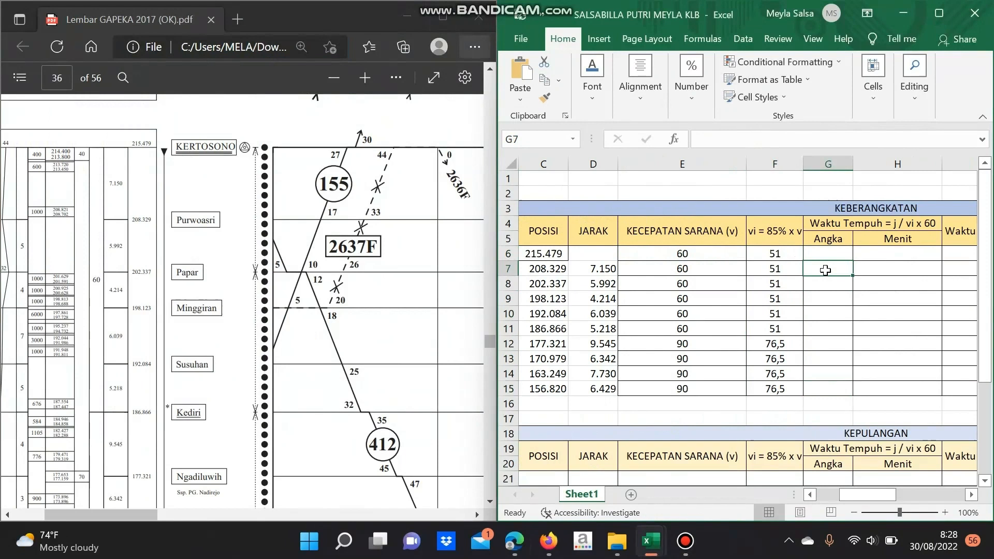
text(=)
click(603, 268)
text(/)
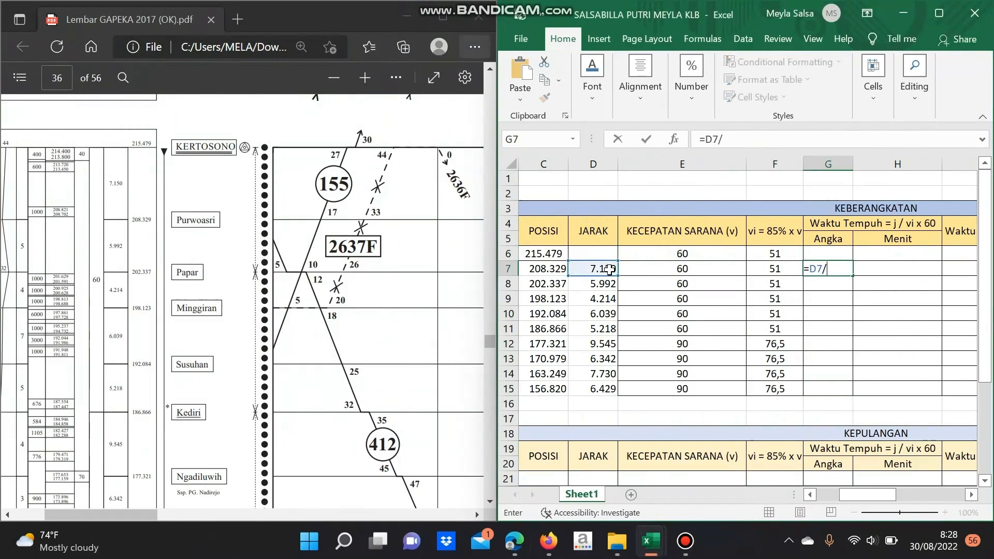
click(769, 253)
text(*60)
key(Return)
click(840, 270)
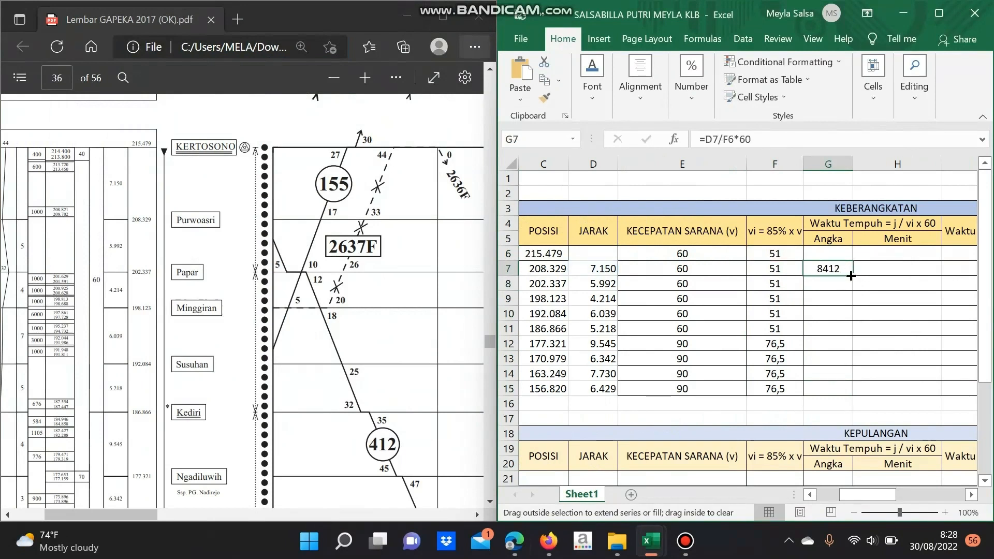
double_click(852, 276)
Inspect the Angka travel-time formulas for Ngadiluwih in G12 and Minggiran in G9
click(899, 295)
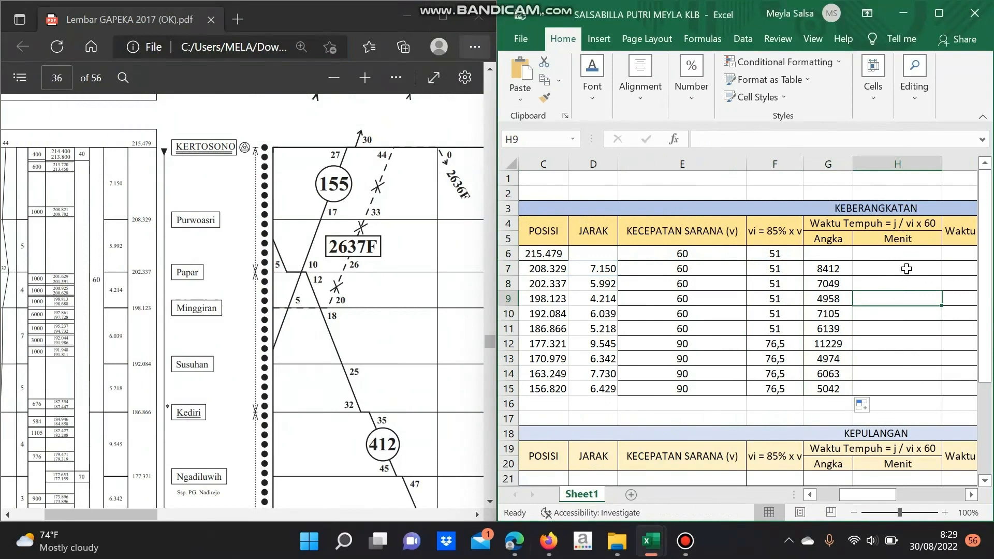
click(881, 342)
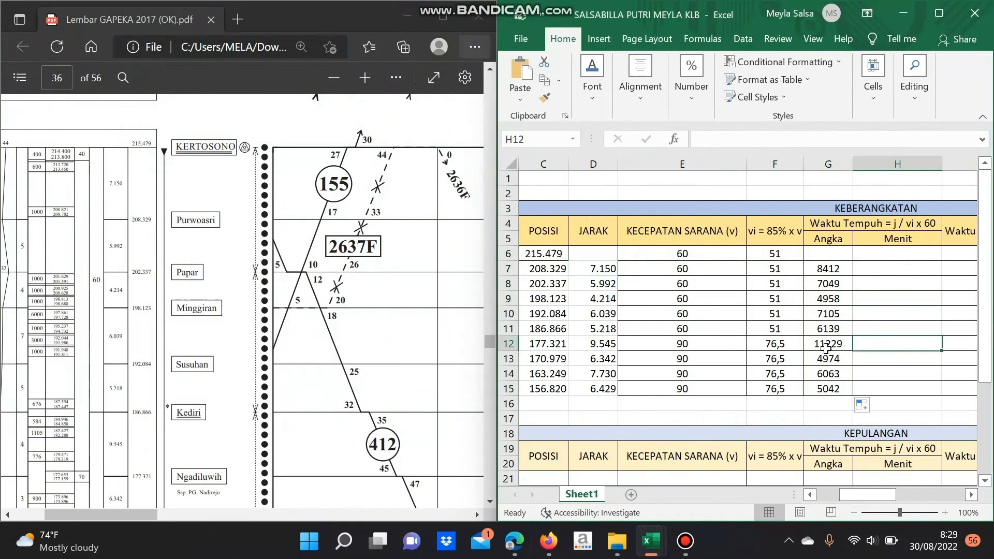
click(826, 346)
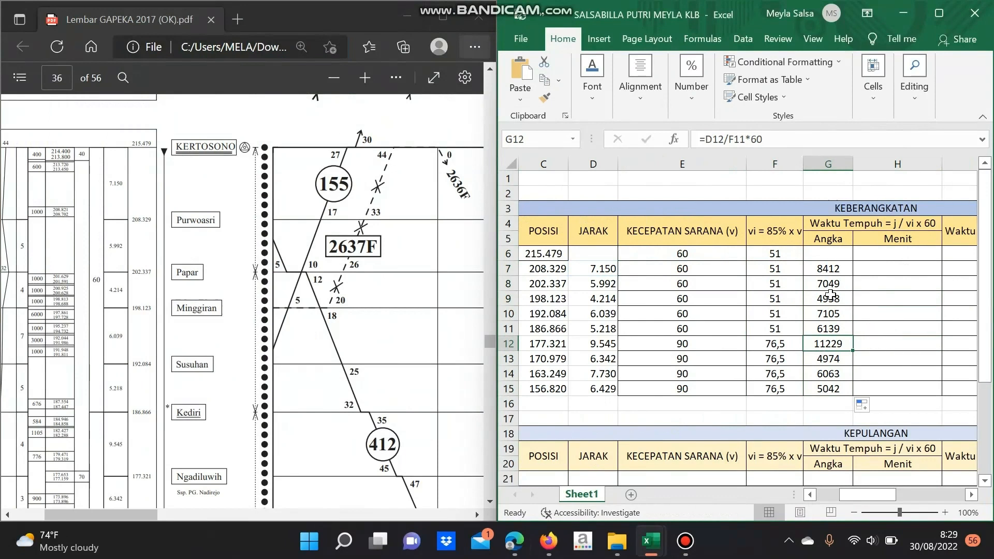
click(827, 298)
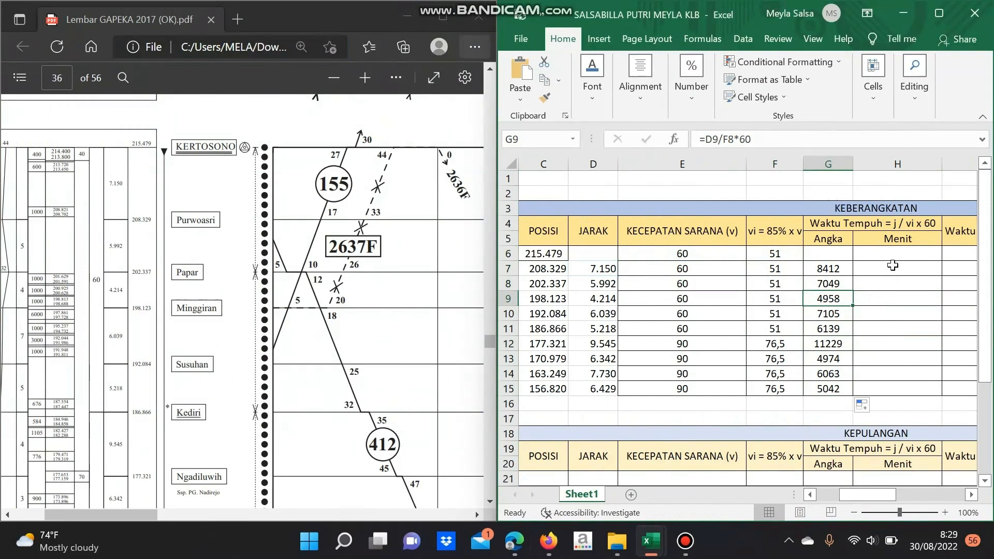
Enter the Menit travel times 00:08:00, 00:07:00, 00:05:00, 00:07:00 and 00:06:00 for Purwoasri through Kediri in H7:H11
click(892, 265)
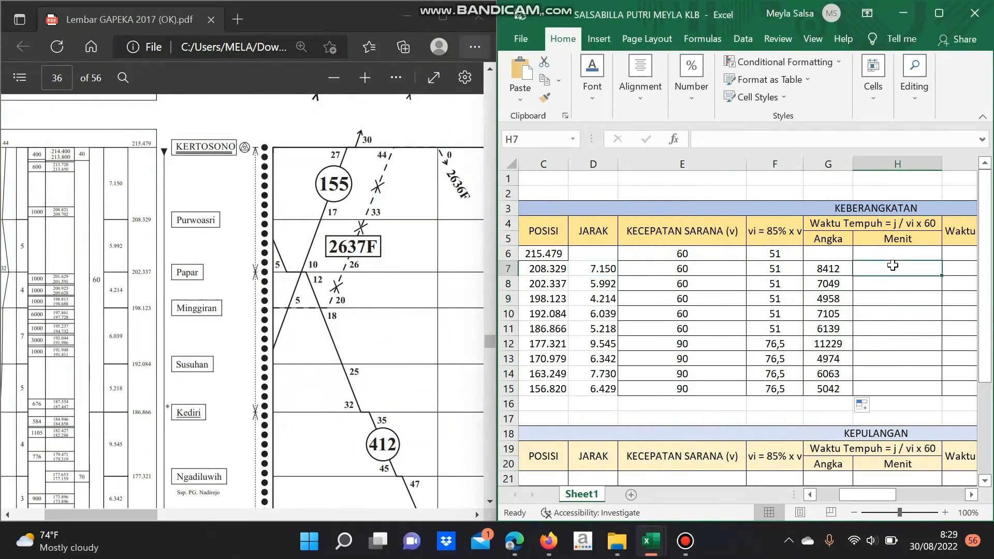
text(00:08:00)
key(Return)
text(00:07:00)
key(Return)
text(00:05:)
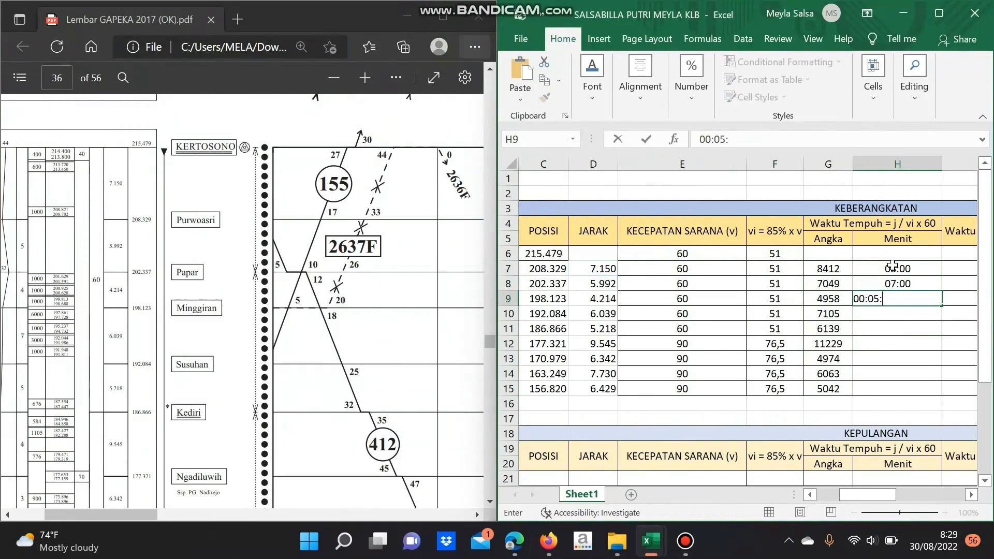
text(00)
key(Return)
text(00:07:00)
key(Return)
text(00:06:00)
key(Return)
Enter the Menit travel times 00:11:00, 00:05:00, 00:06:00 and 00:05:00 for Ngadiluwih through Tulungagung in H12:H15
text(00:)
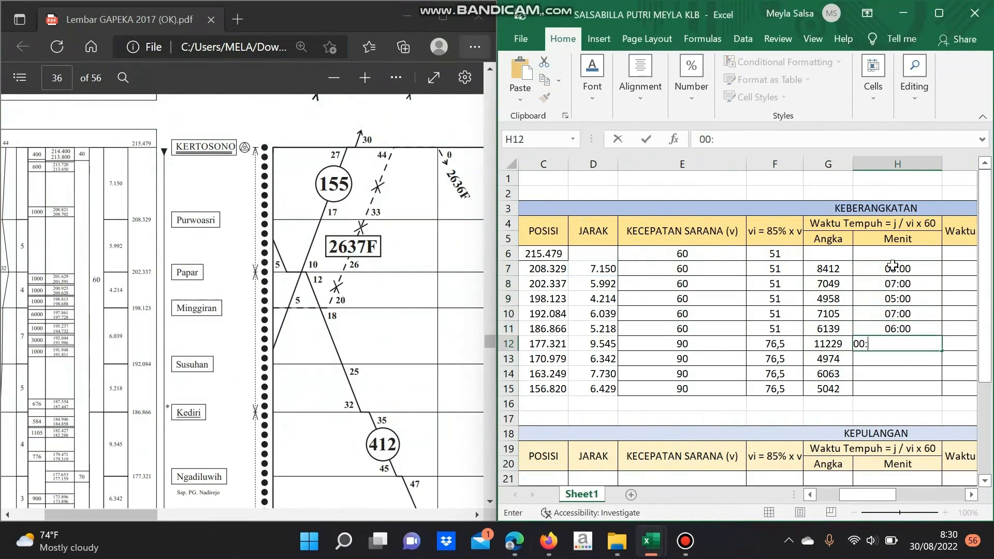
text(11:00)
key(Return)
text(00:05:00)
key(Return)
text(00:06:00)
key(Return)
text(00)
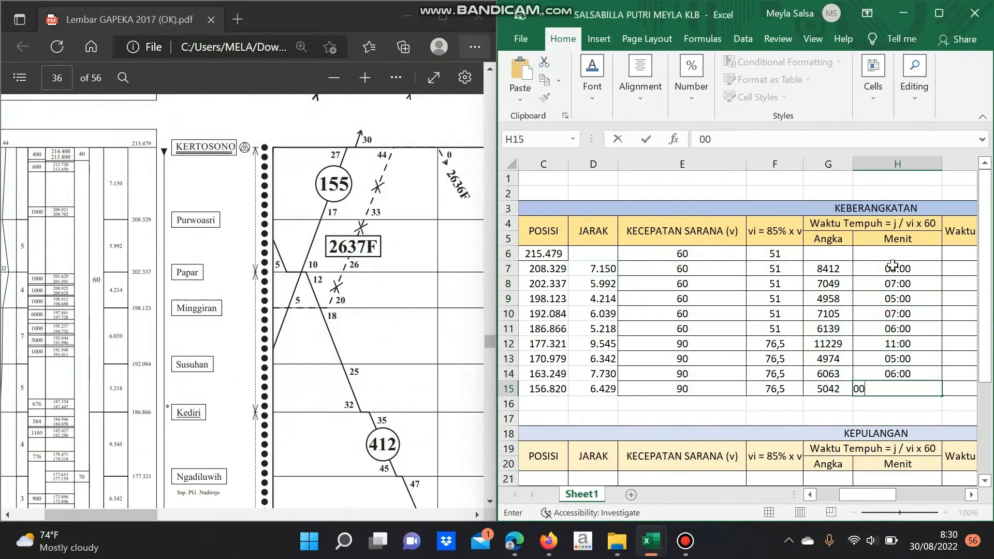
text(:05:00)
key(Return)
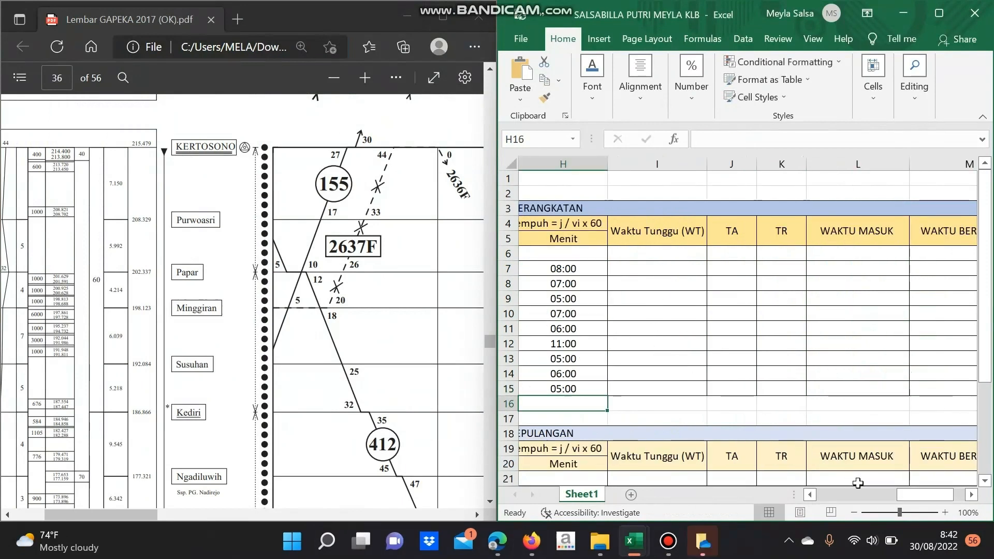
Maximize the workbook to view the waiting-time, TA, TR and clock-time columns, and check the train conditions in the SO UJ GAPEKA Word document
drag(932, 500, 945, 502)
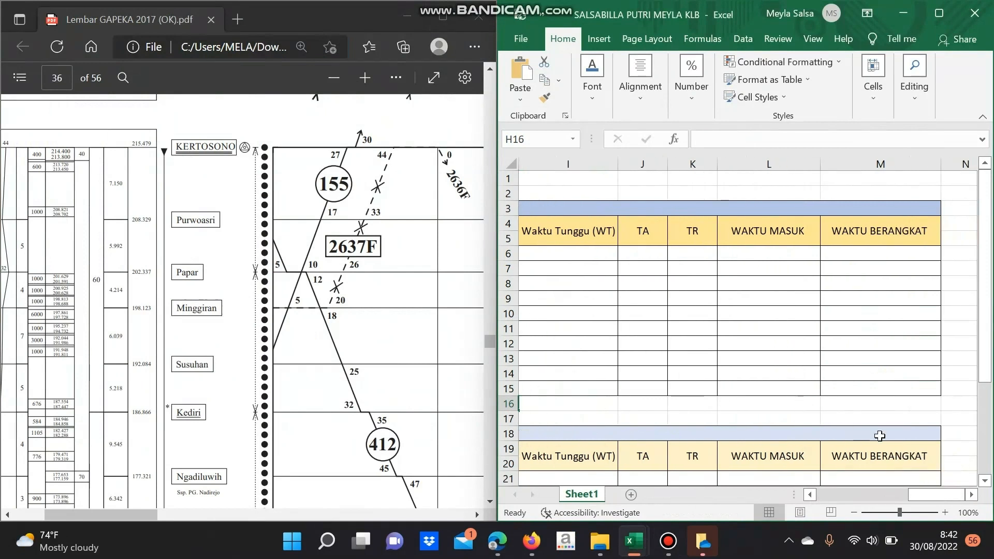
click(932, 13)
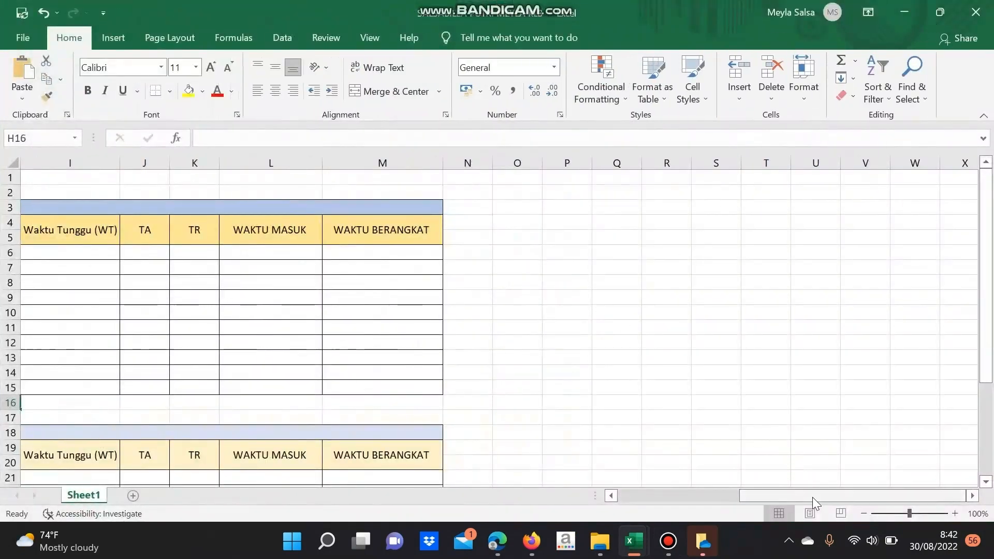
drag(812, 497, 745, 497)
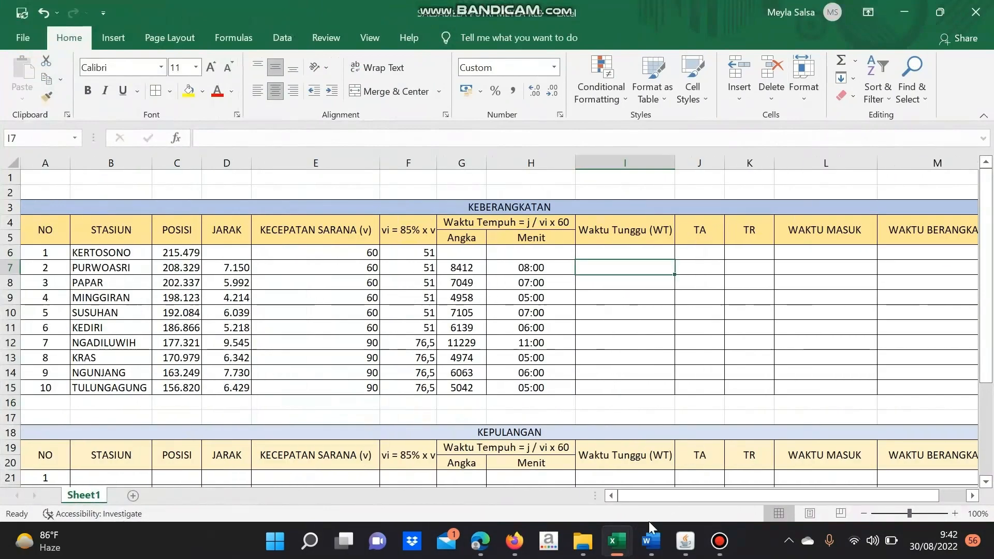
click(652, 548)
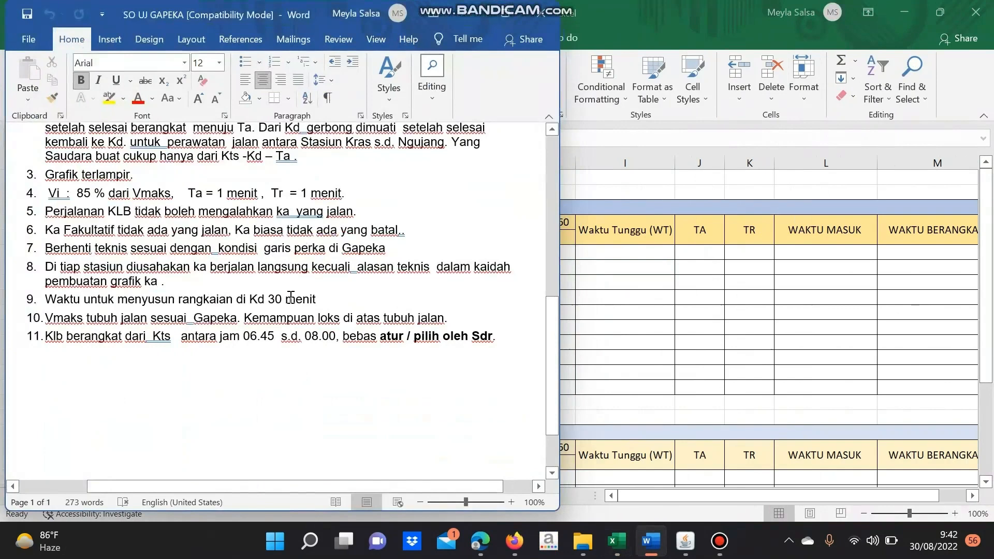
click(472, 24)
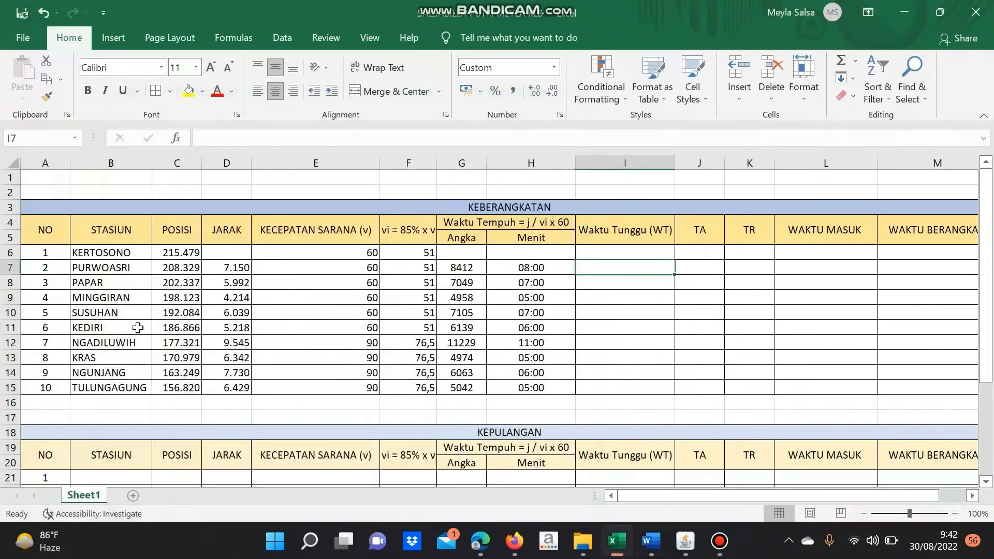
Enter a Waktu Tunggu (WT) of 00:30:00 for Kediri in I11
click(599, 331)
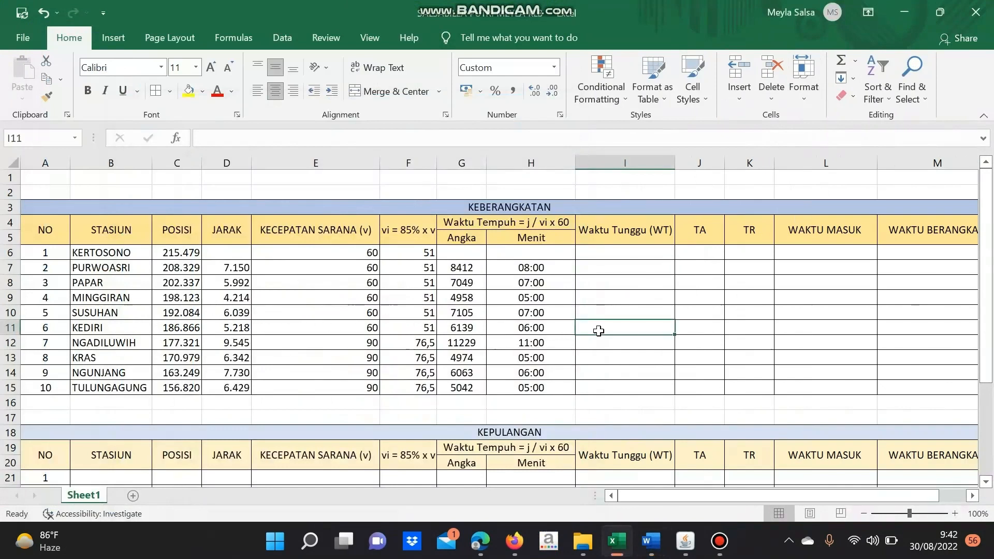
text(00)
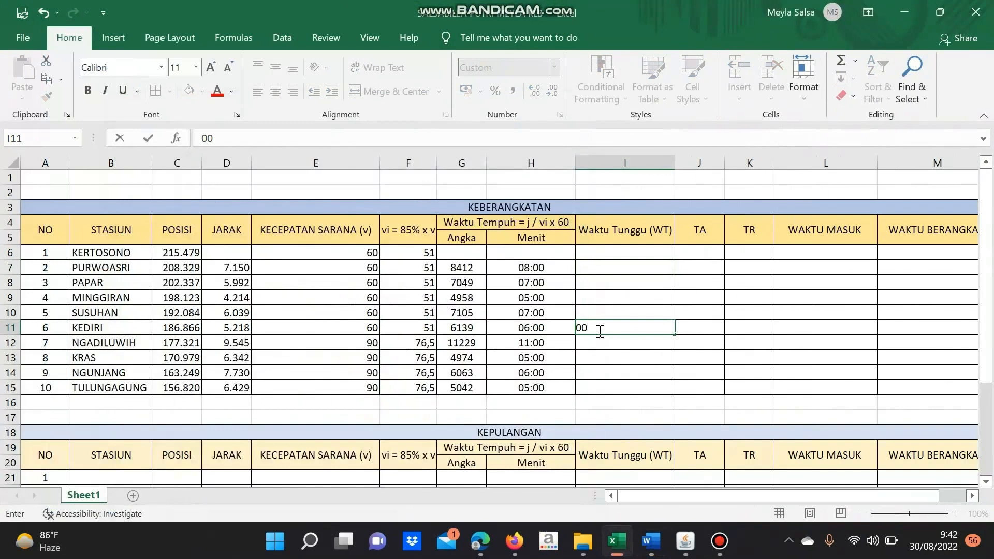
text(:30:00)
click(694, 325)
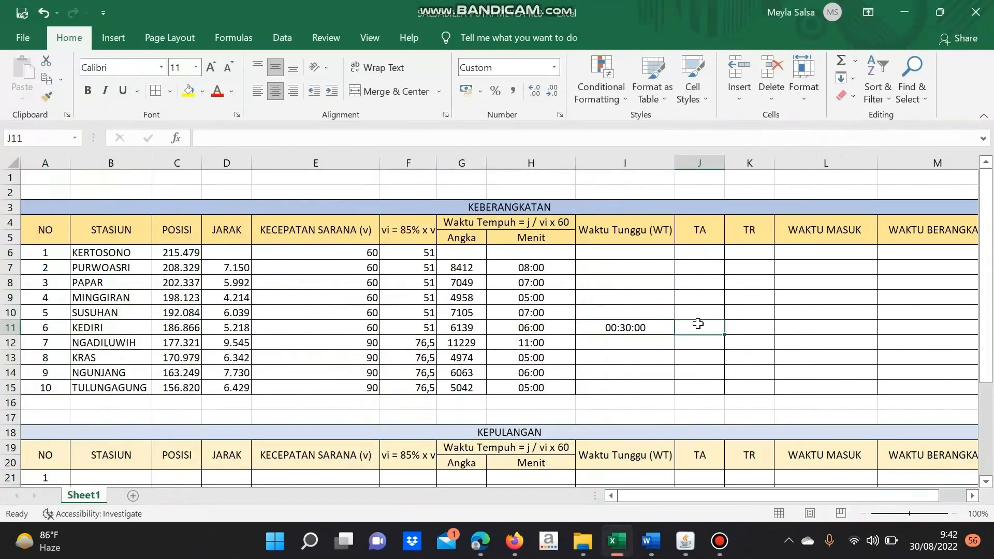
Enter a TR of 00:01:00 for Kediri in K11 and a TA of 00:01:00 for Ngadiluwih in J12
click(737, 342)
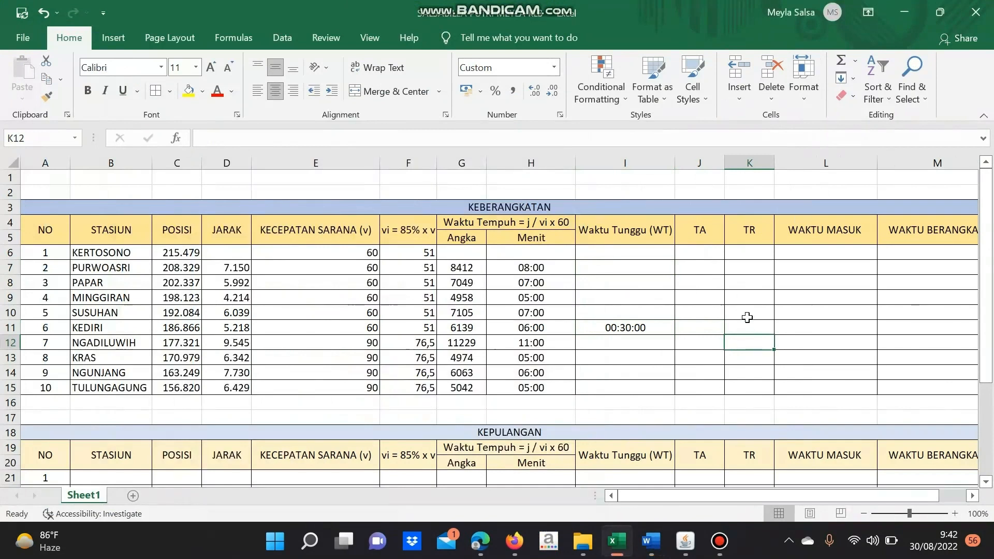
click(747, 325)
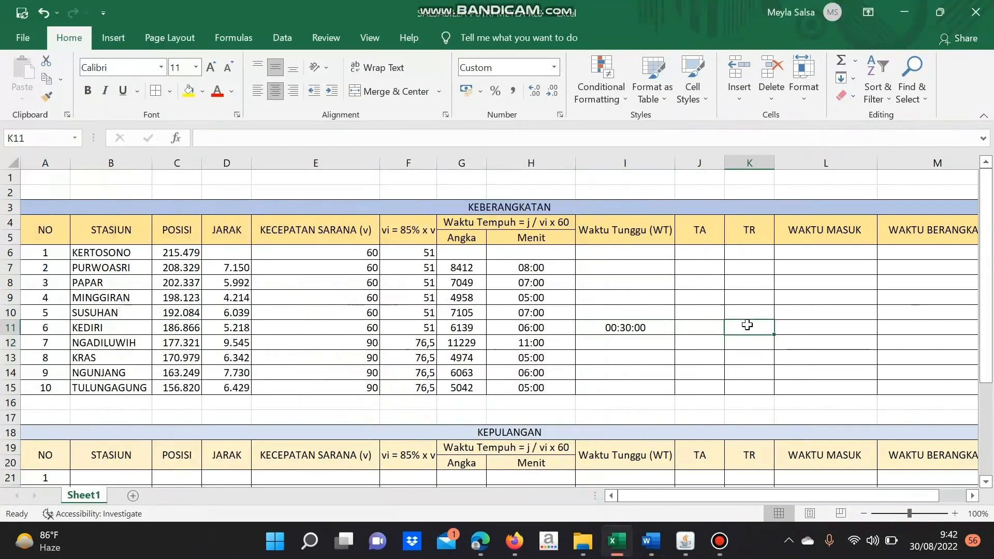
text(00:01)
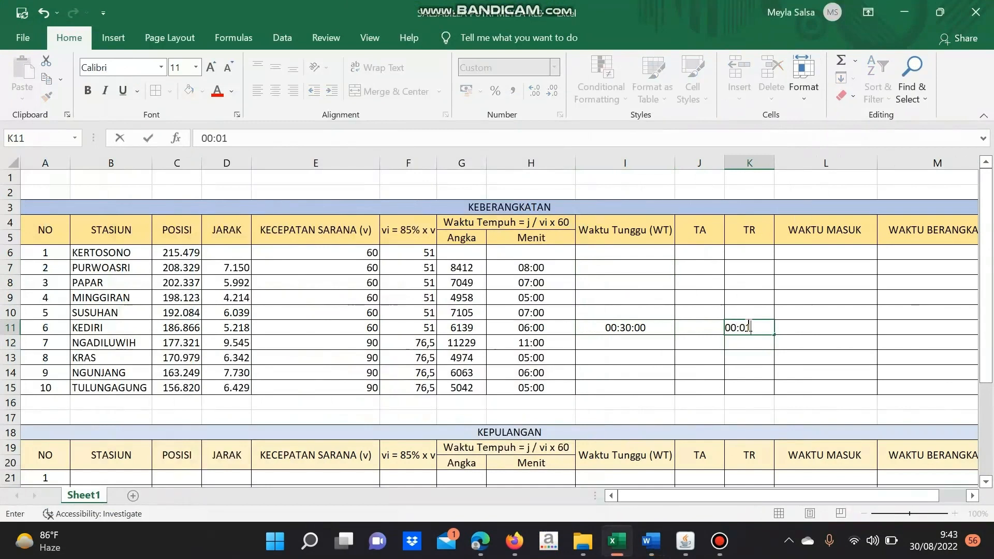
text(:00)
key(Return)
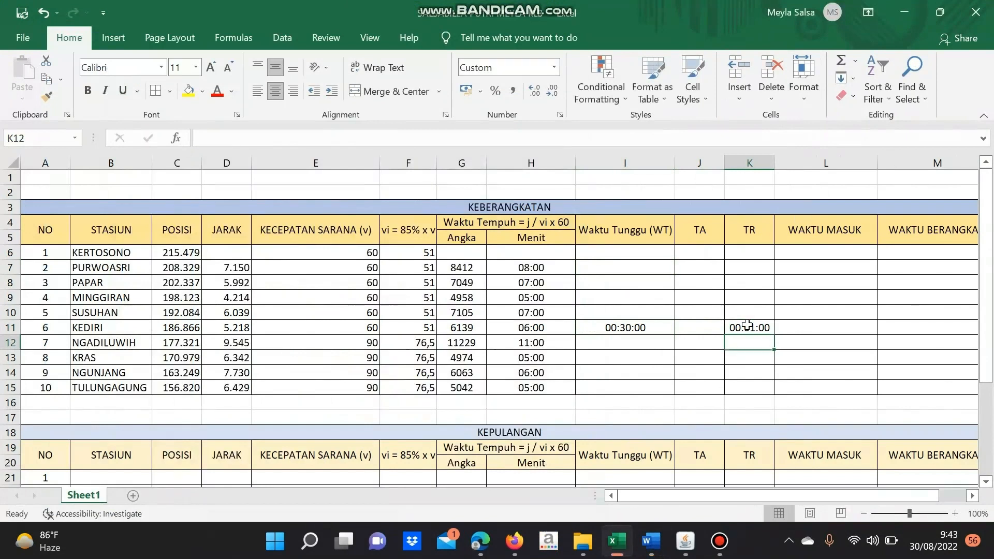
key(Left)
text(00:01)
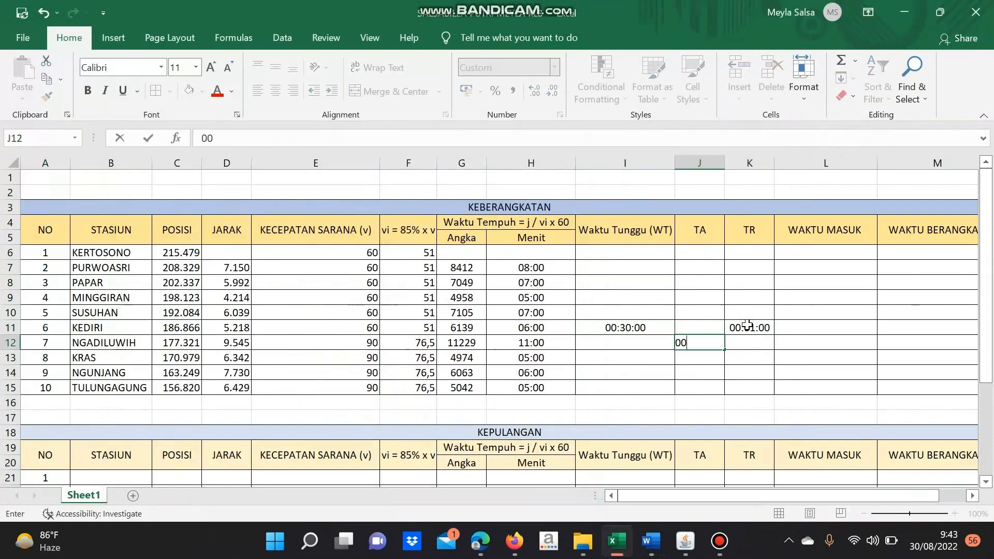
text(:00)
key(Return)
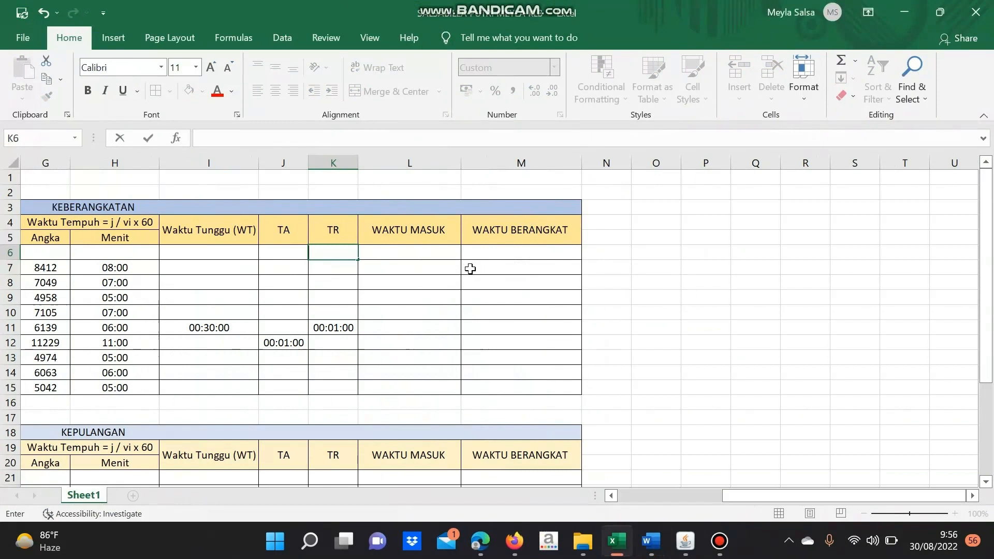
Enter Kertosono's Waktu Berangkat as 08:33:00 in M6 of the Keberangkatan table
click(520, 251)
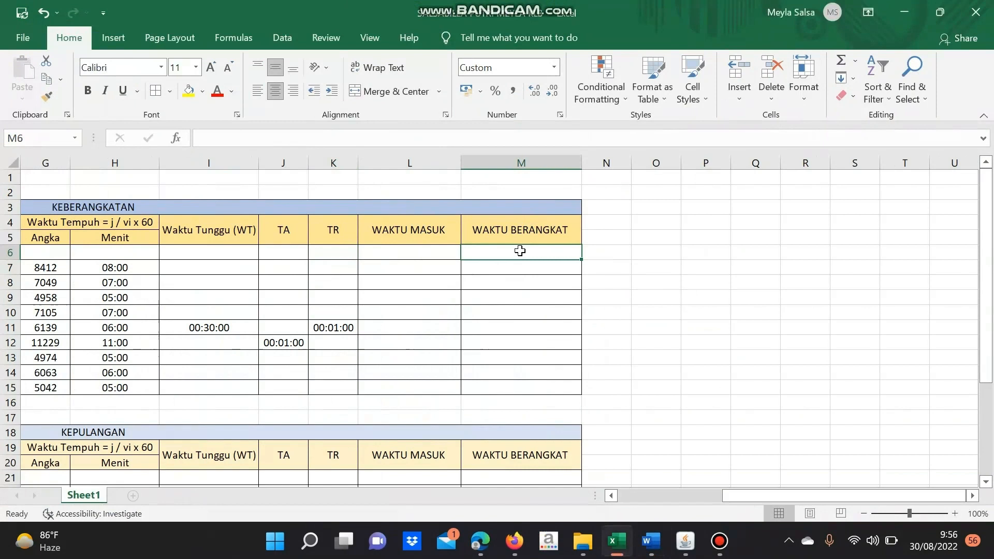
text(08:)
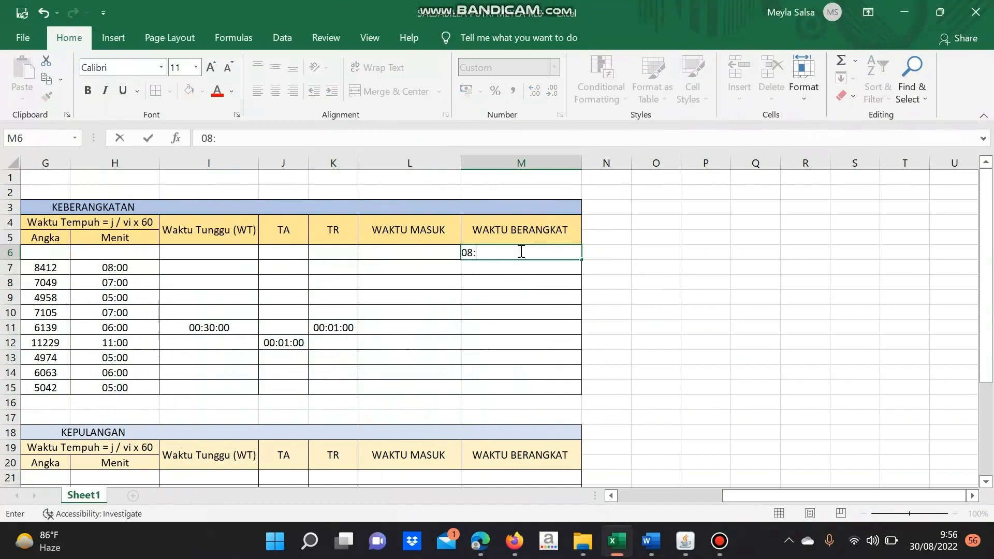
text(33:00)
key(Return)
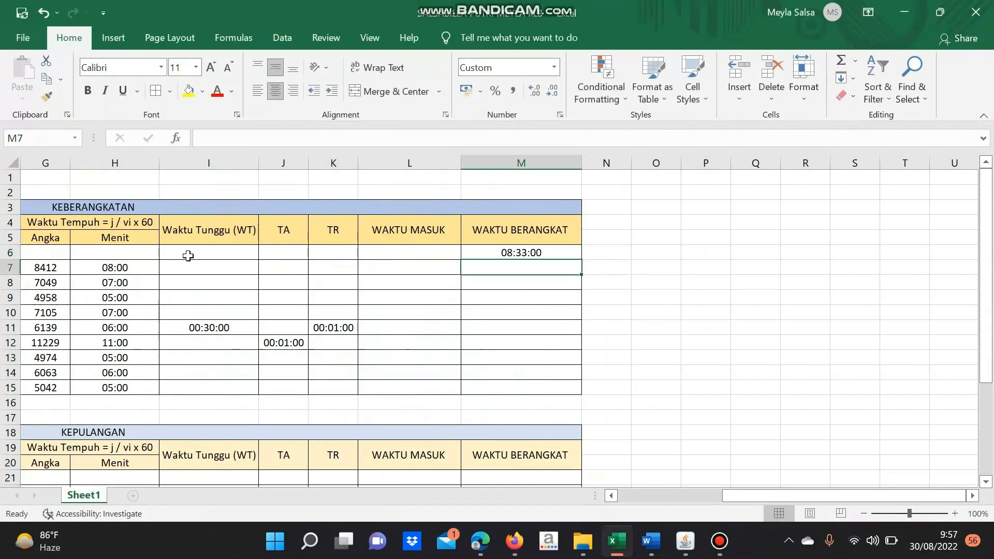
Begin a Waktu Tunggu (WT) entry for Kertosono in I6, clearing the mistyped characters
click(188, 256)
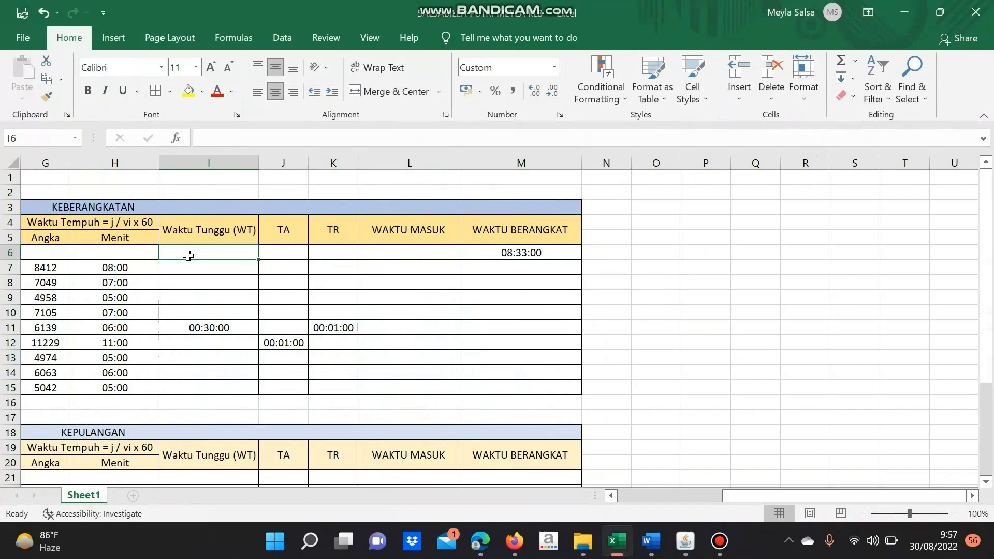
text()))
key(BackSpace)
key(BackSpace)
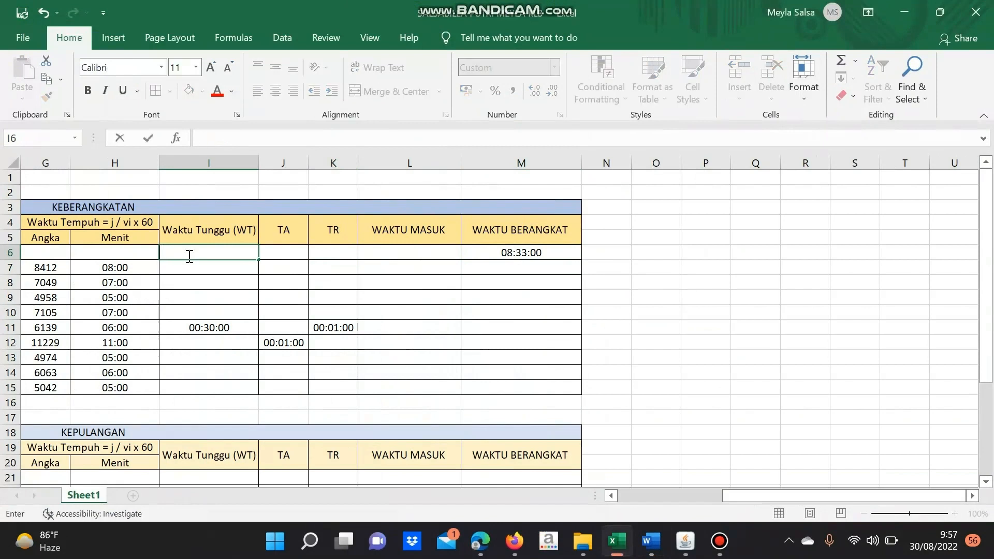
Enter a waiting time of 00:00:00 in I6 and a TA value of 00:01:00 in J7 of the KEBERANGKATAN table
text(00:00:00)
key(Tab)
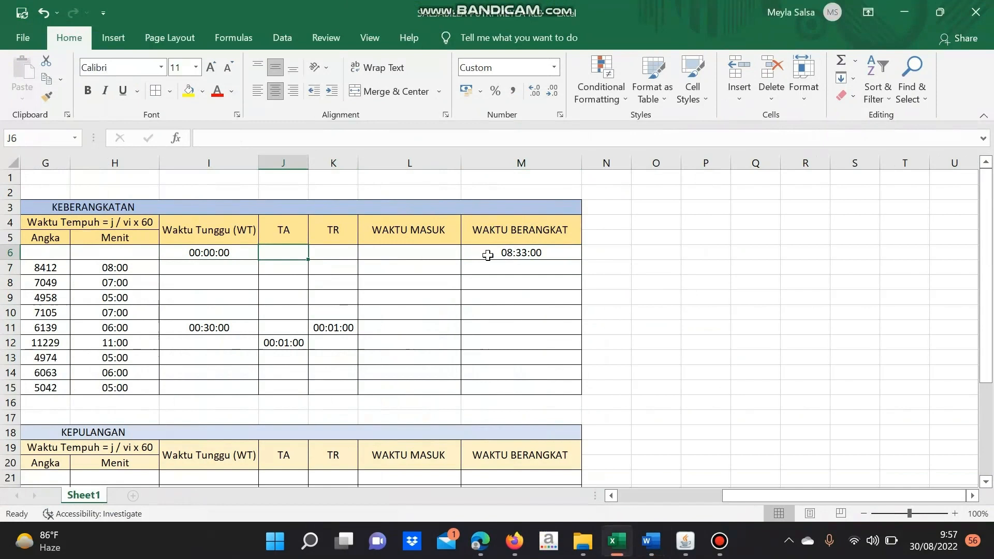
click(293, 269)
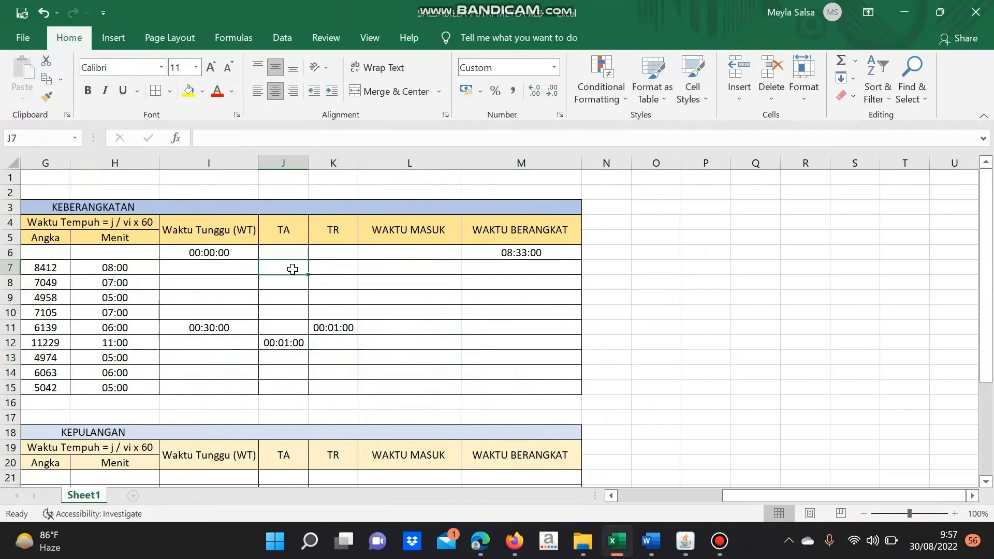
text(00)
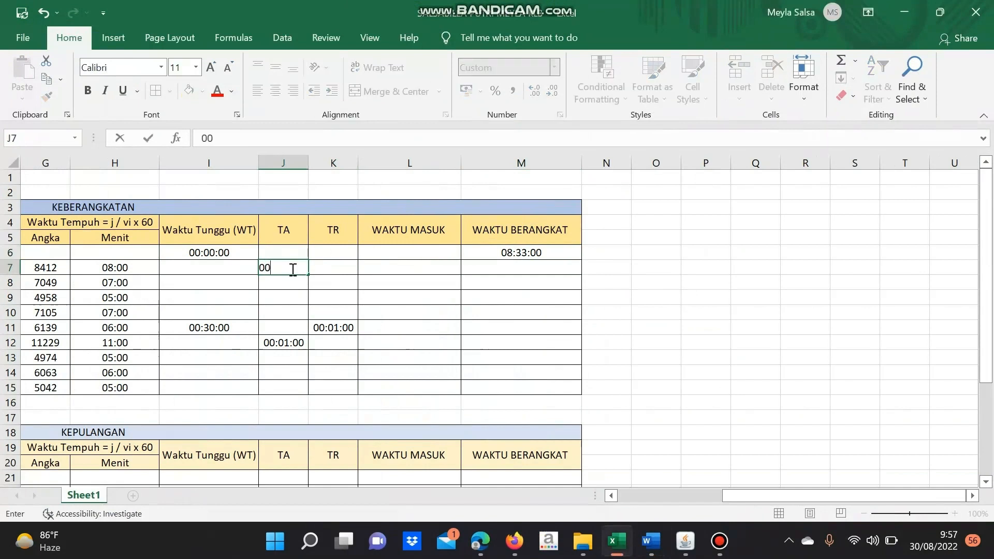
text(:01:00)
Enter 00:00:00 for TA in J6 and for TR in K6 and K7
click(276, 256)
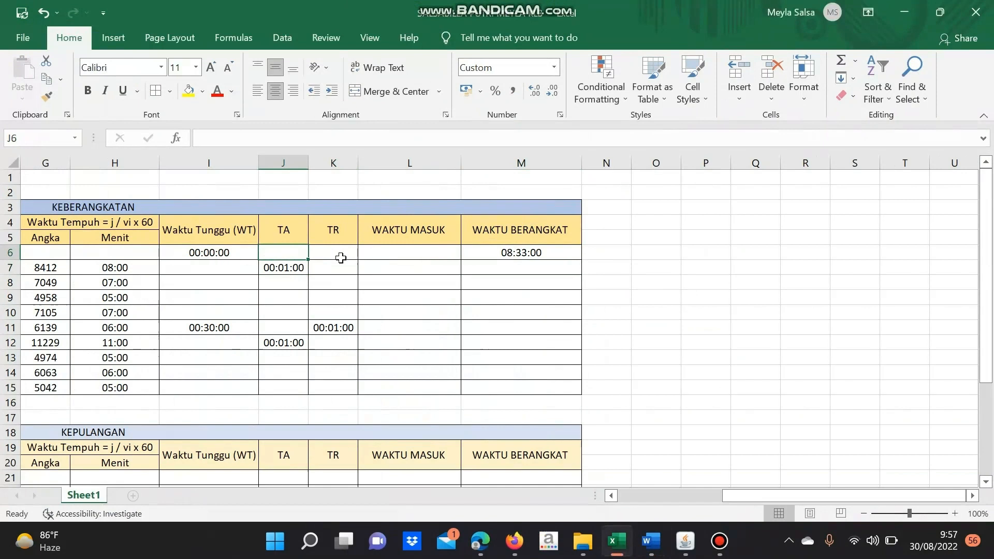
text(00)
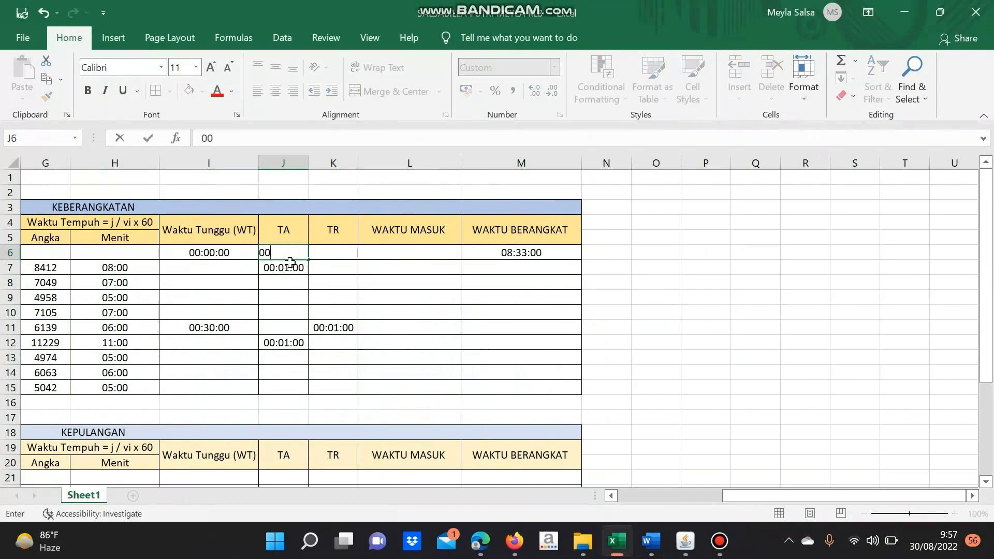
text(:00:00)
key(Tab)
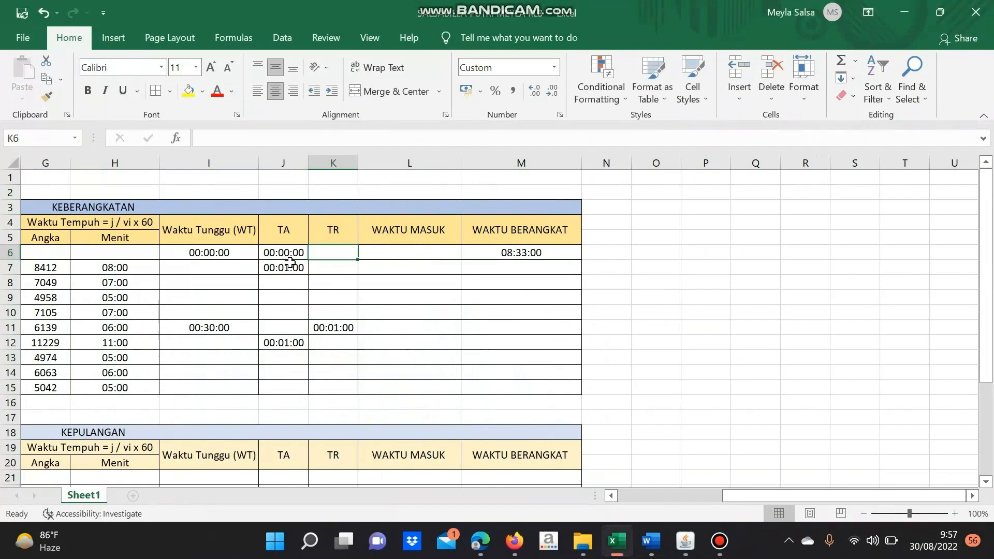
text(00:00)
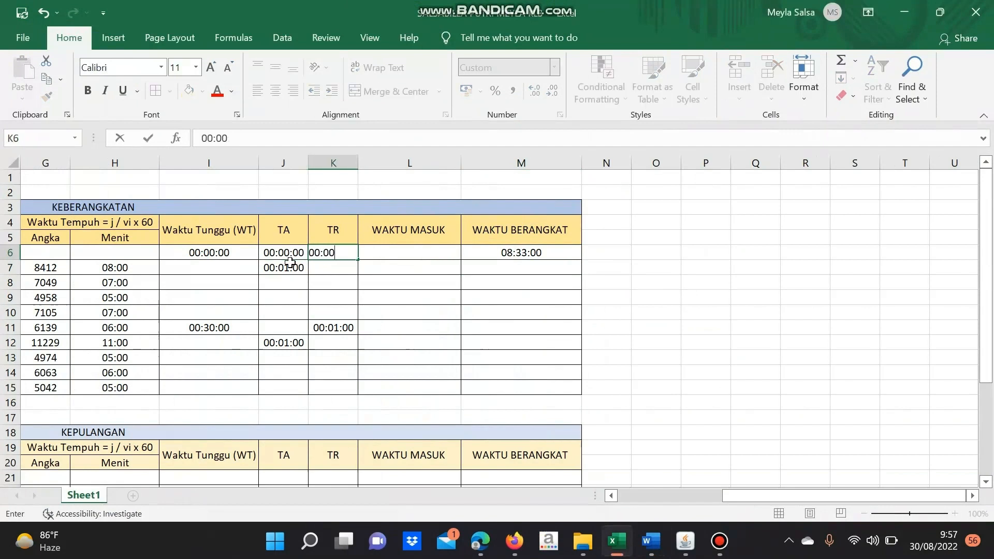
text(:00)
key(Return)
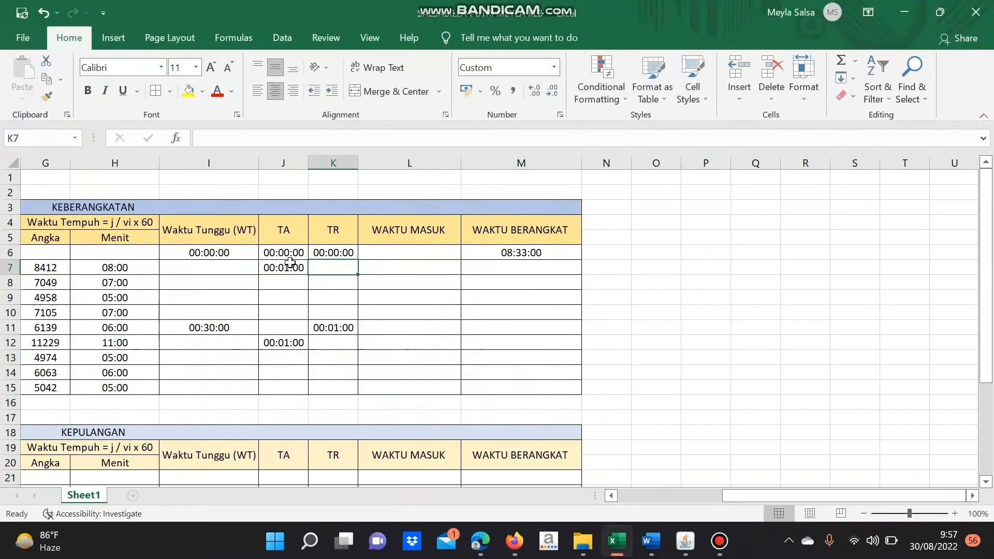
text(00:00:00)
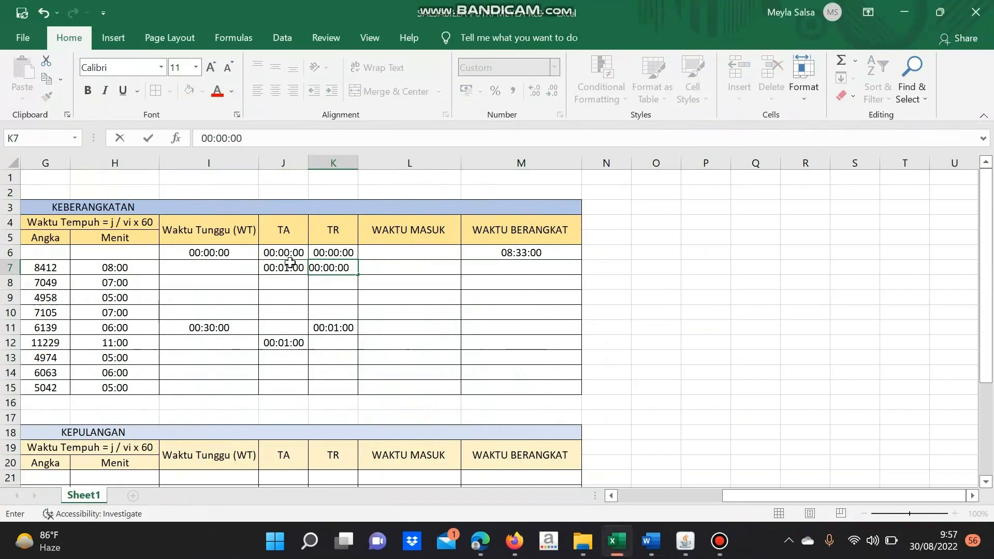
Calculate the WAKTU MASUK in L7 with the formula =M6+H7+J7+K7
click(410, 267)
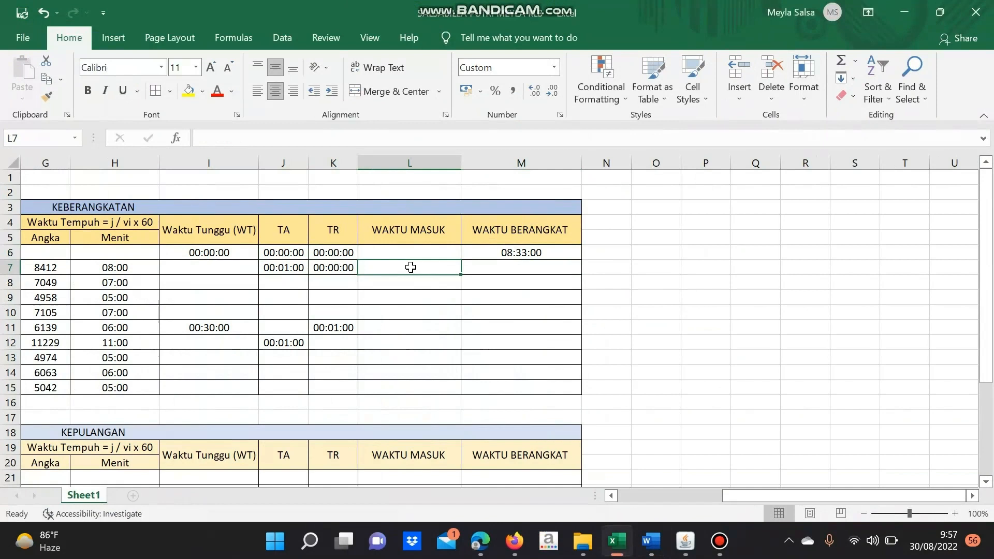
text(=)
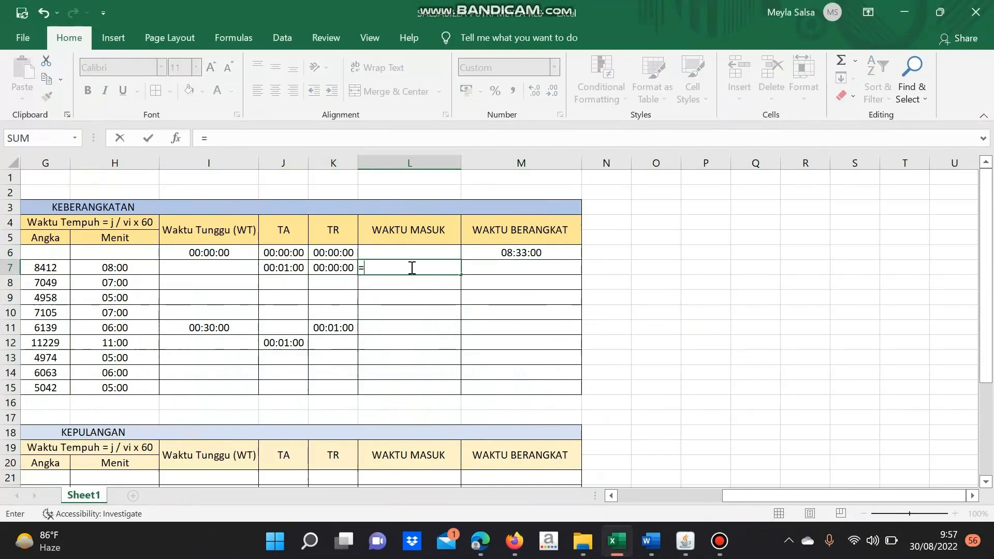
click(499, 253)
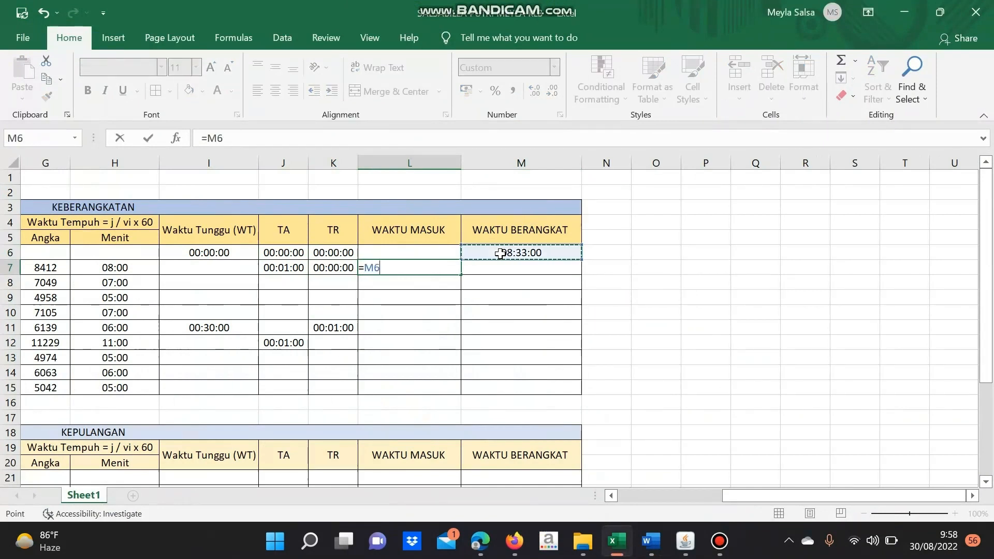
text(+)
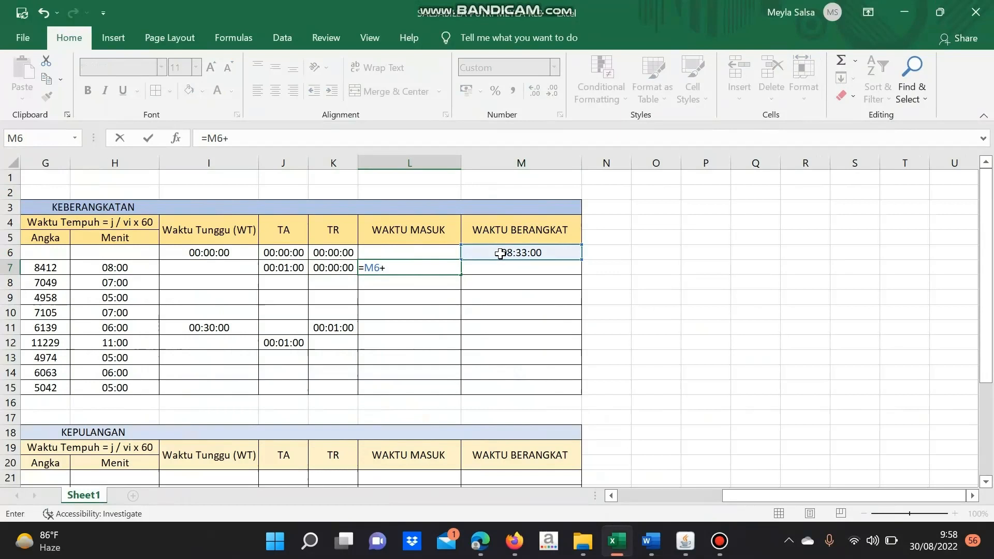
click(105, 268)
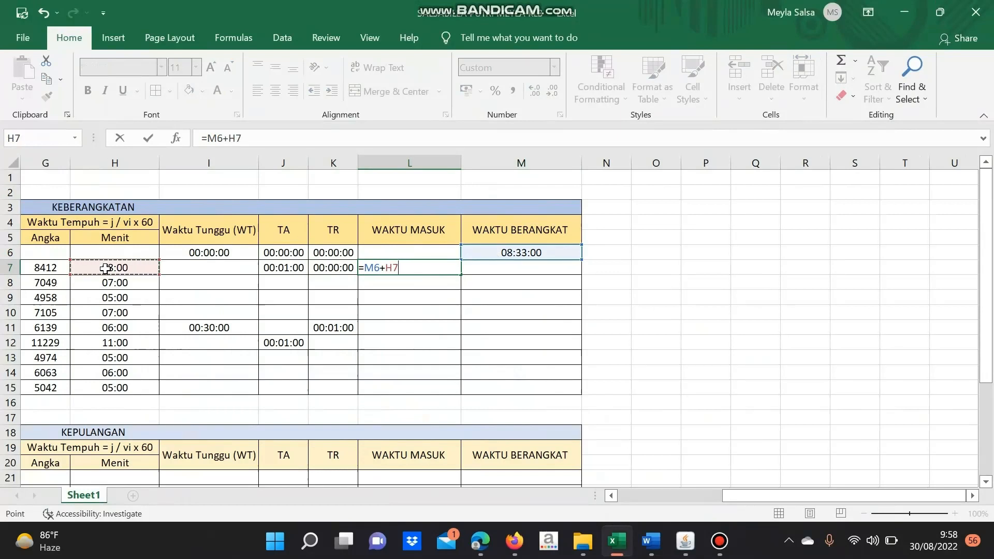
text(+)
click(275, 265)
text(+)
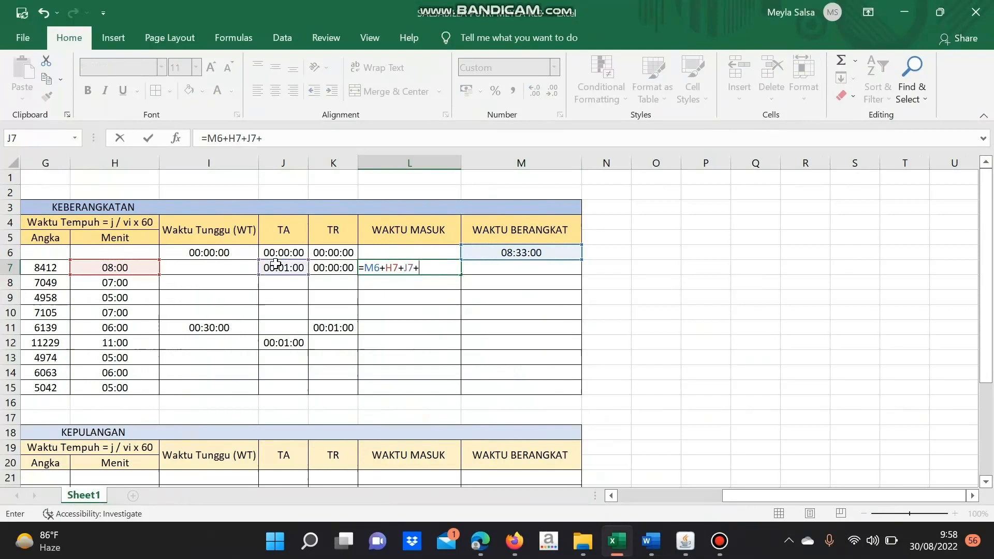
click(336, 267)
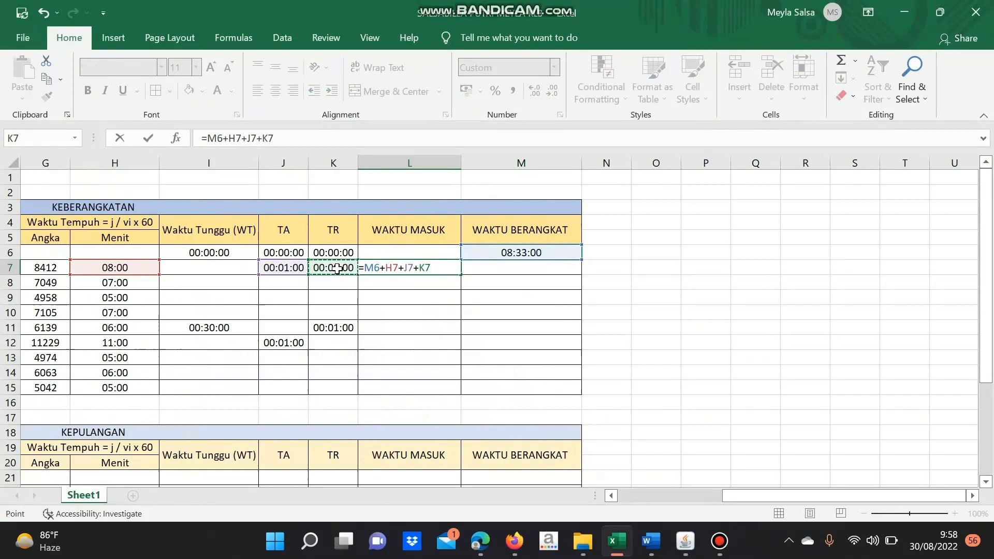
key(Return)
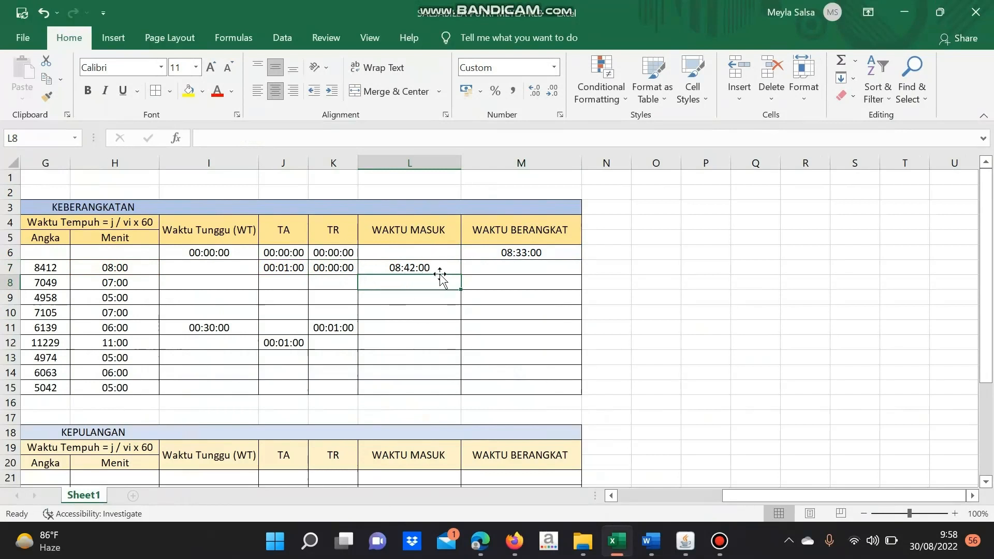
click(482, 268)
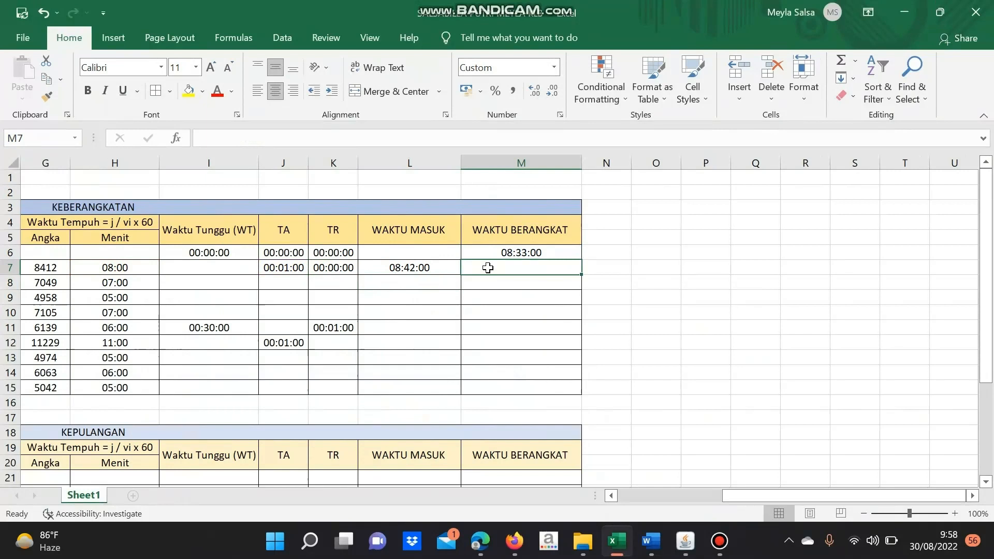
text(=)
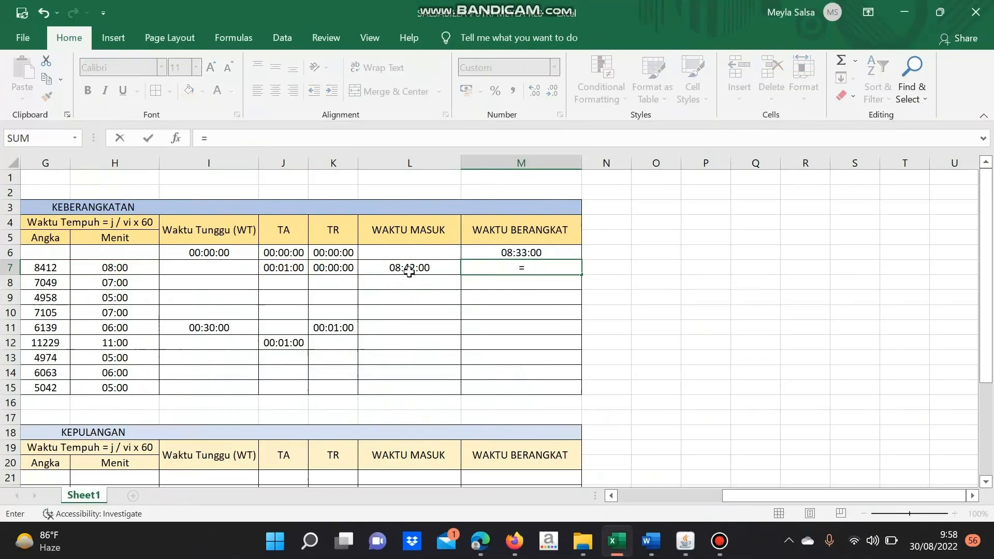
key(Escape)
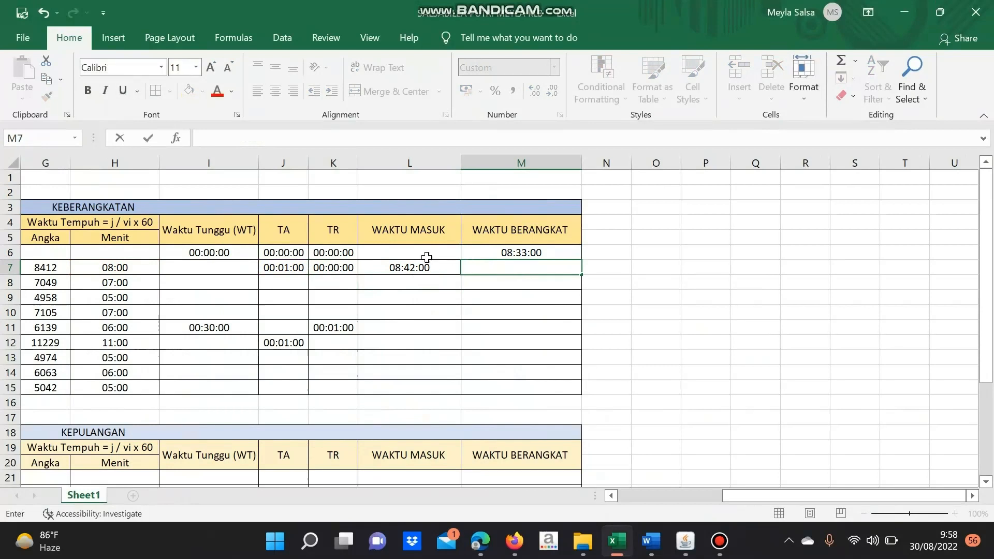
Enter a waiting time of 00:00:00 in I7 of the KEBERANGKATAN table
click(231, 265)
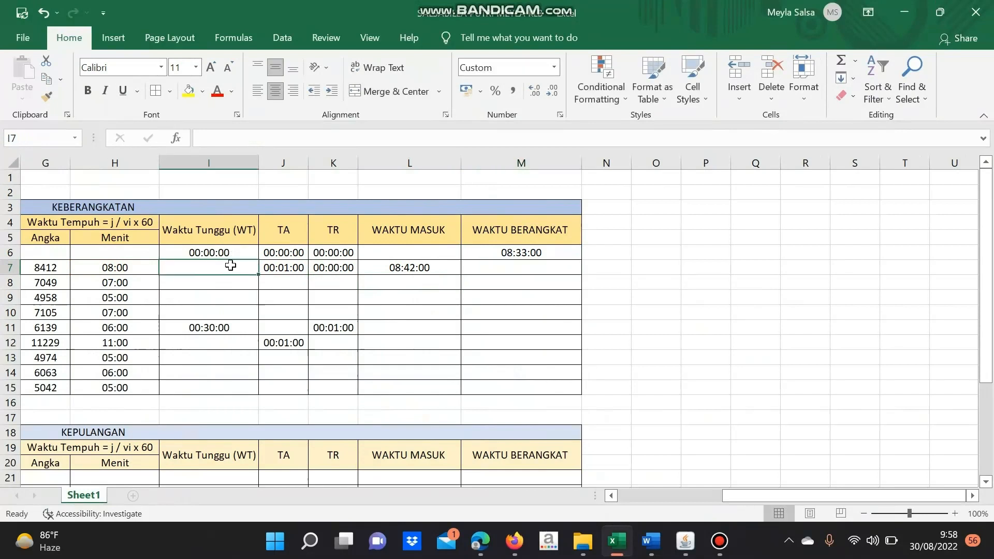
text(00:)
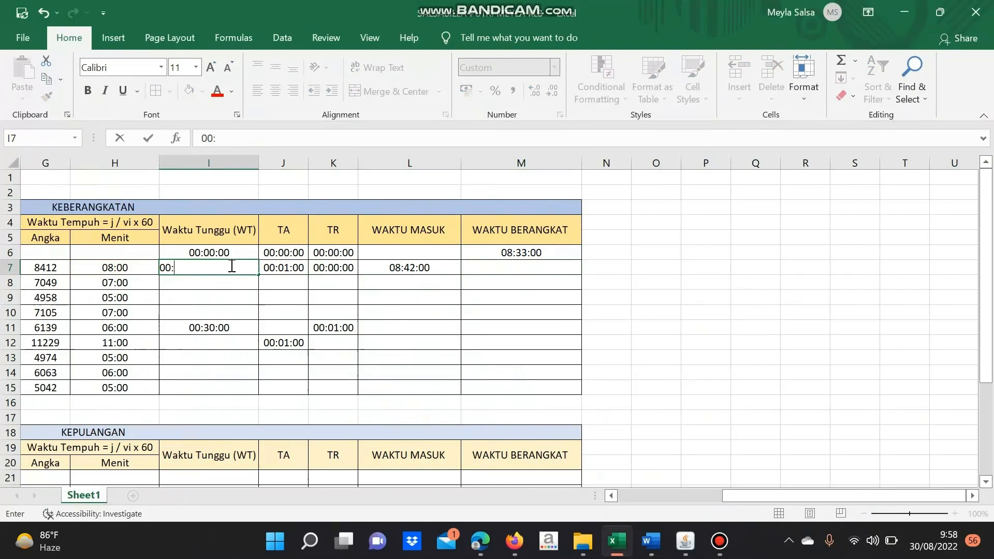
text(00:00)
key(Return)
Calculate the WAKTU BERANGKAT in M7 with the formula =L7+I7
click(511, 267)
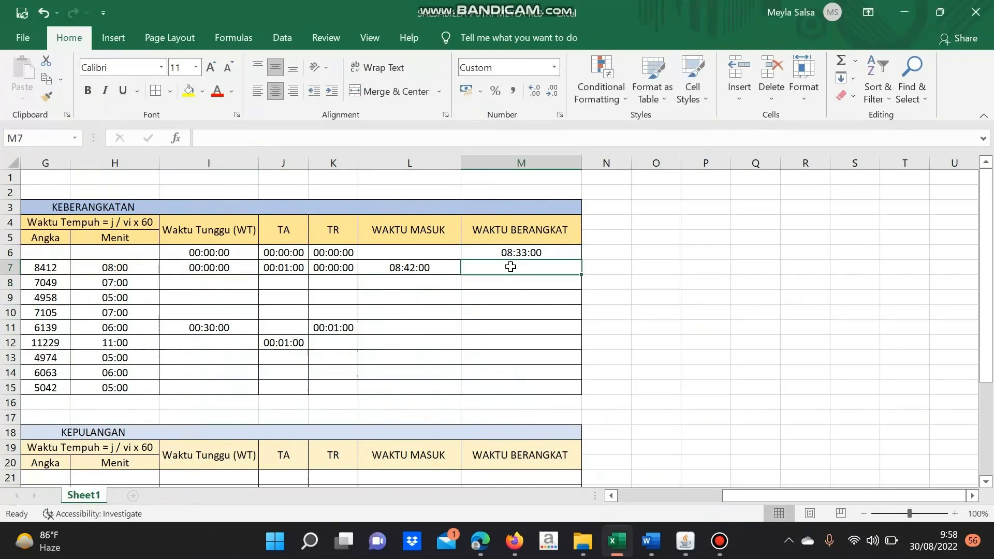
text(=)
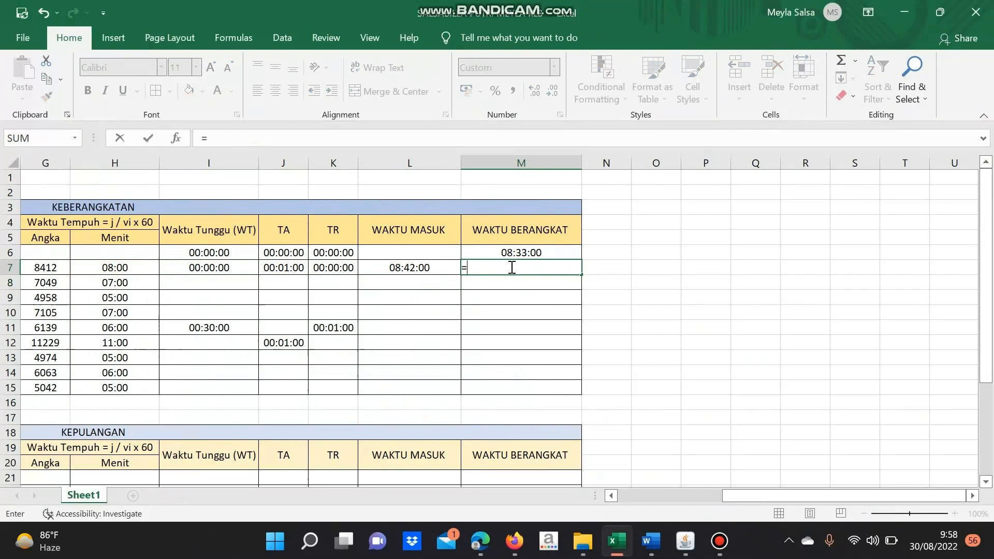
click(440, 268)
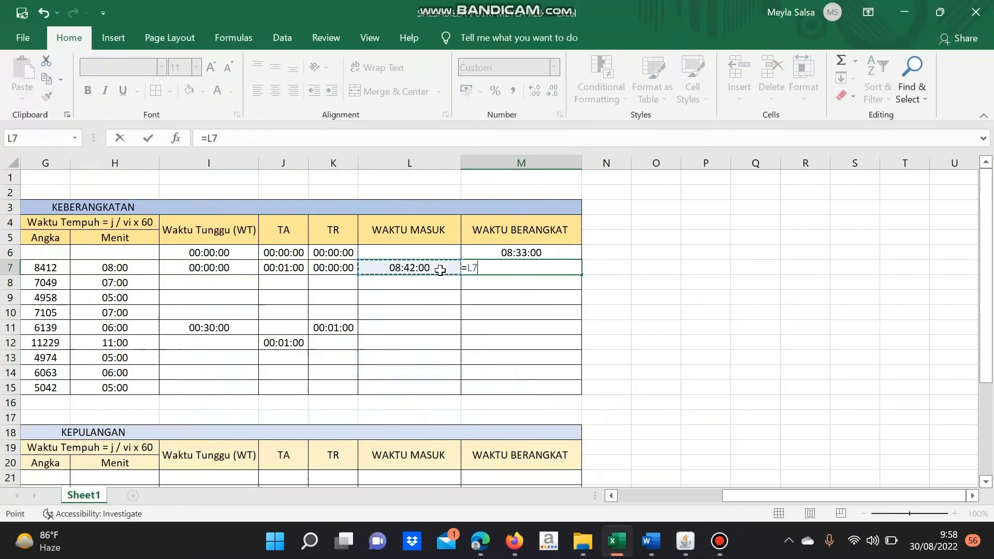
text(+)
click(212, 268)
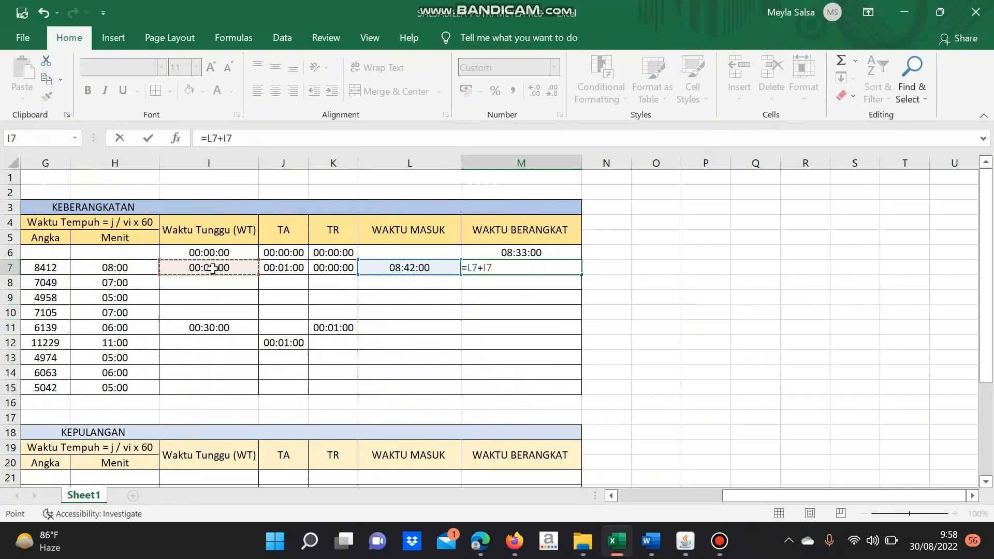
key(Return)
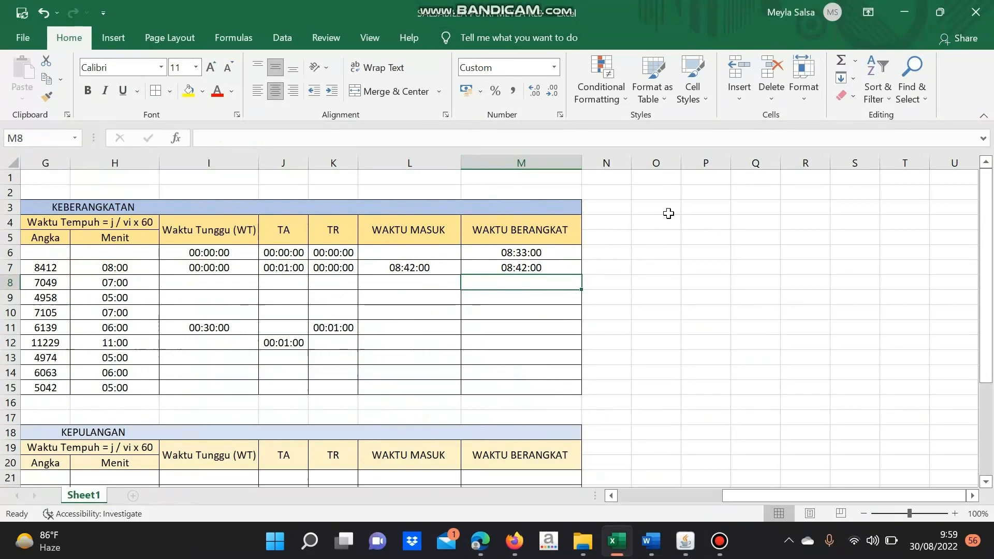
Arrange the workbook side by side with the jTrainGraph main view, each filling half of the screen
mouse_move(943, 12)
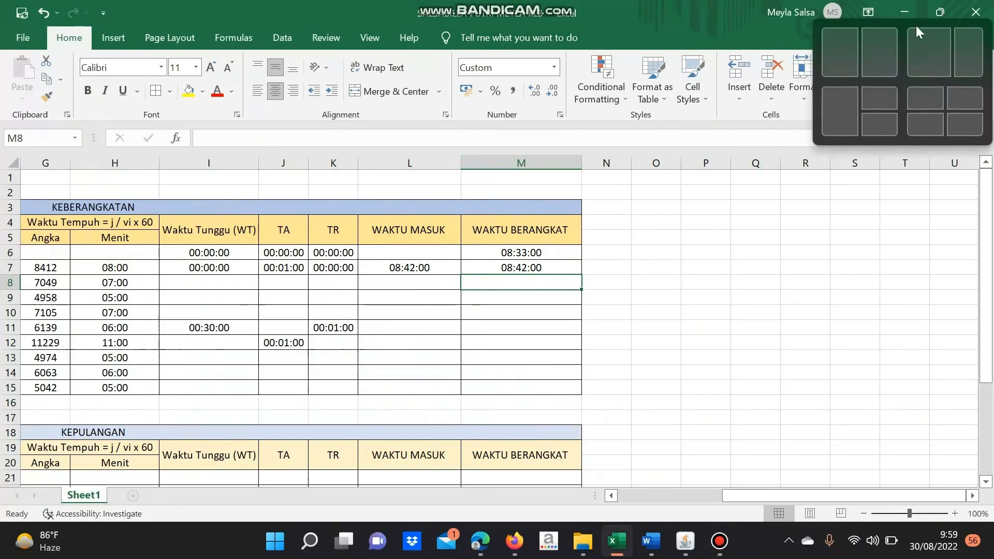
click(895, 46)
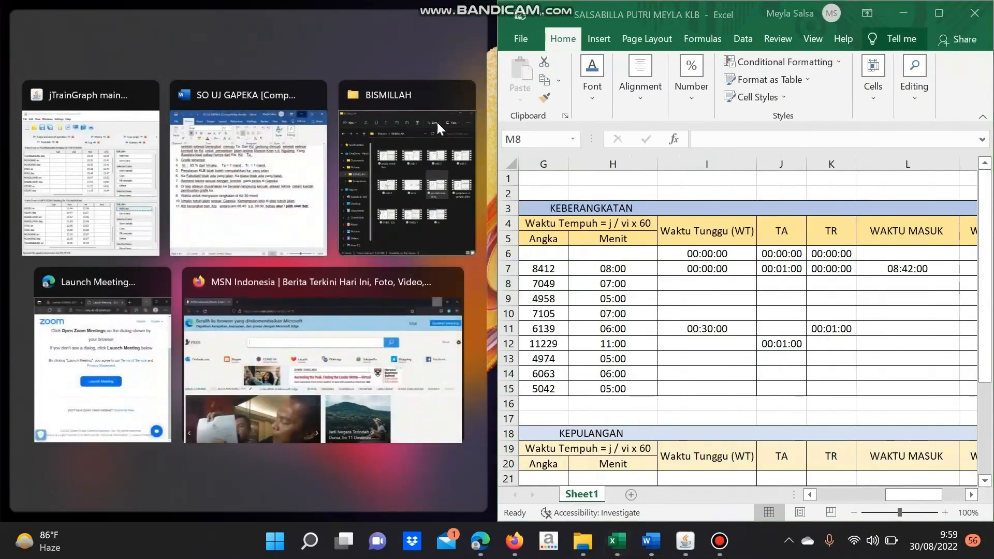
click(132, 192)
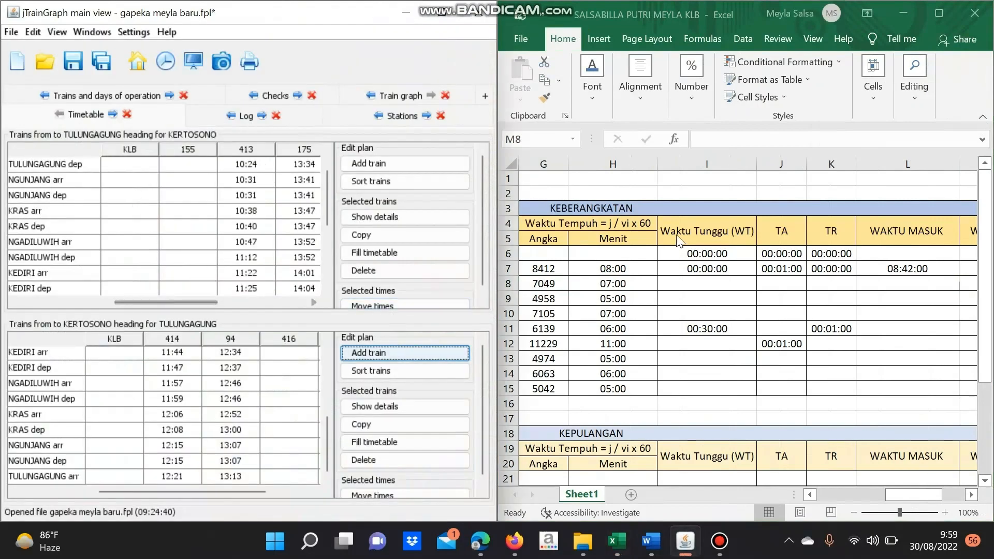
Enter 08:33 as the KLB train's KERTOSONO departure in the jTrainGraph timetable heading for TULUNGAGUNG
scroll(688, 243, down, 1)
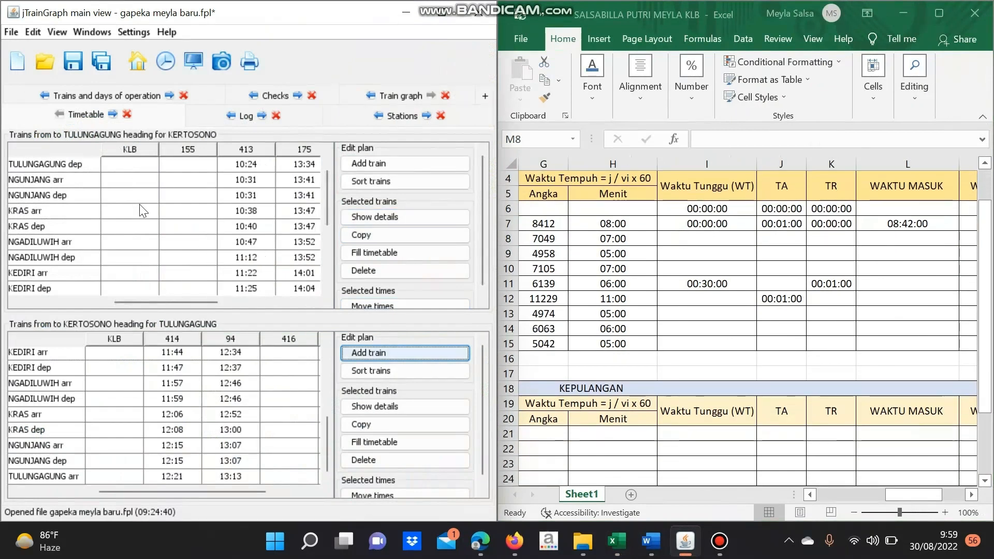
scroll(125, 197, down, 2)
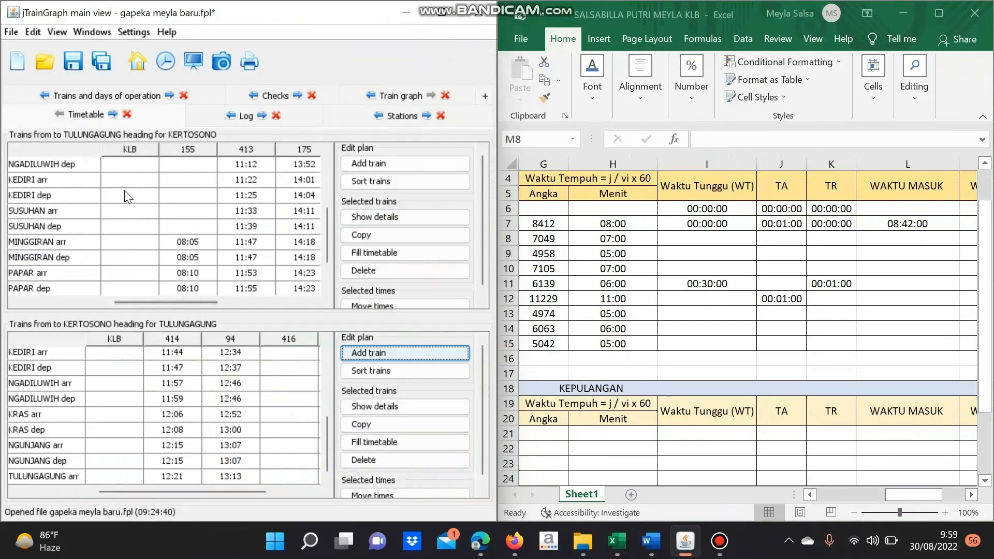
scroll(129, 197, down, 1)
scroll(133, 197, up, 3)
scroll(138, 199, down, 1)
scroll(138, 199, down, 1)
scroll(163, 372, up, 3)
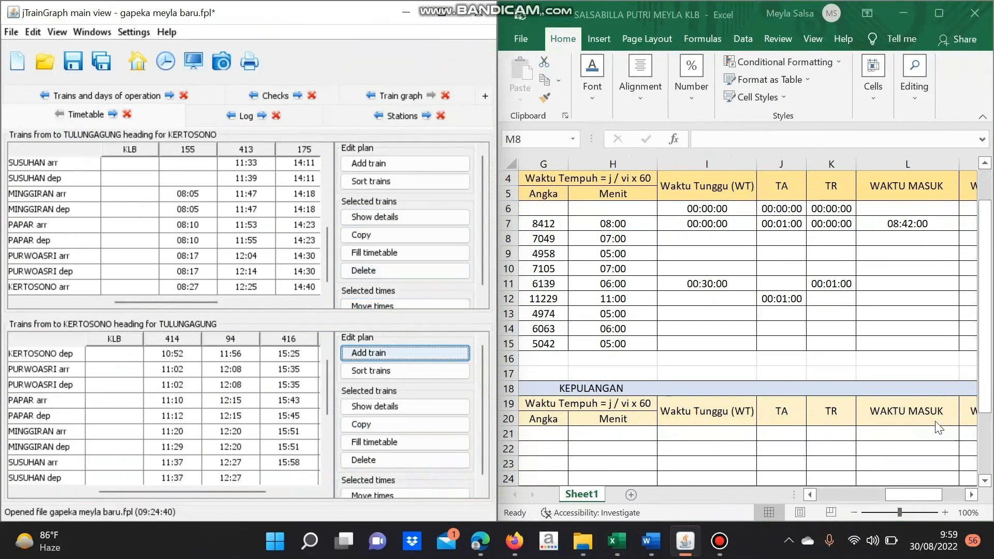
drag(935, 494, 952, 496)
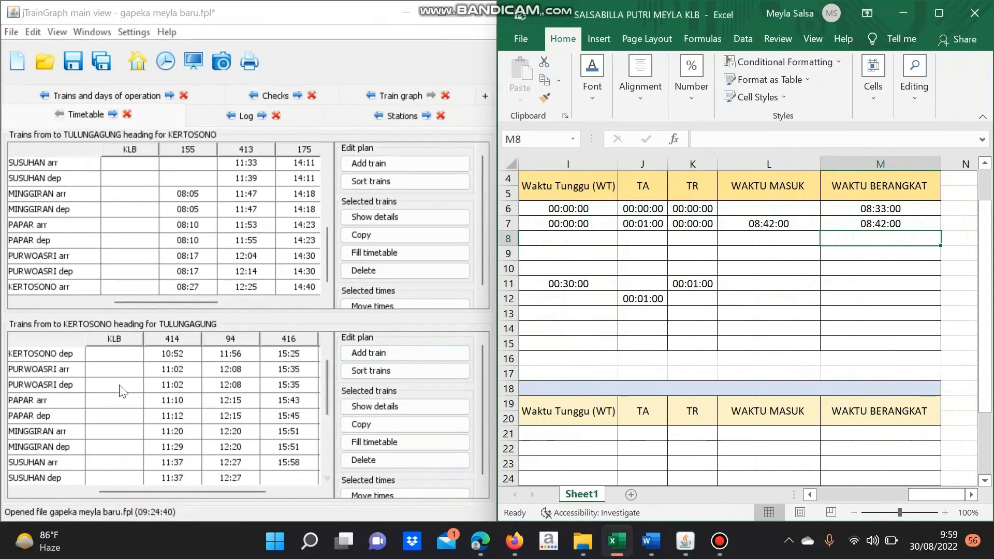
click(104, 358)
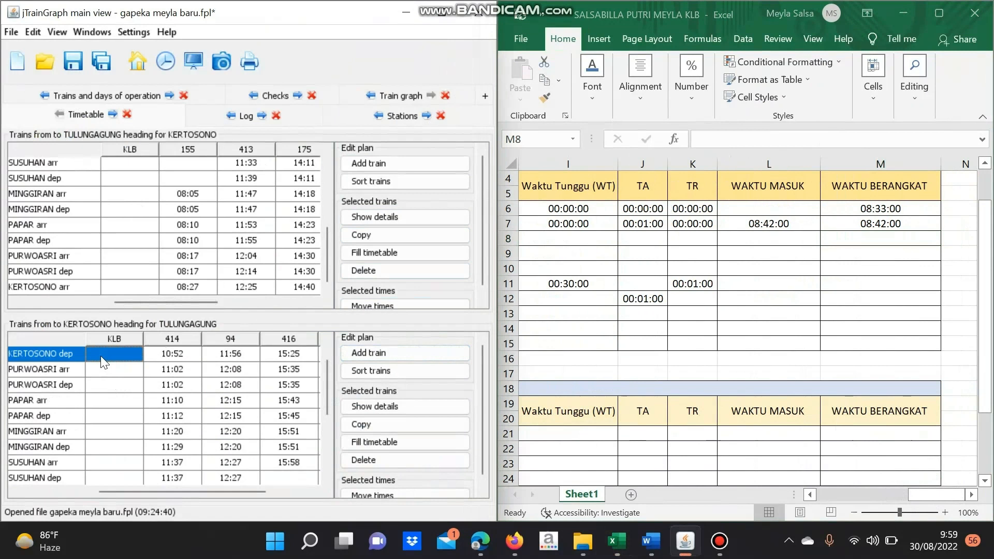
text(08:)
text(33)
key(Return)
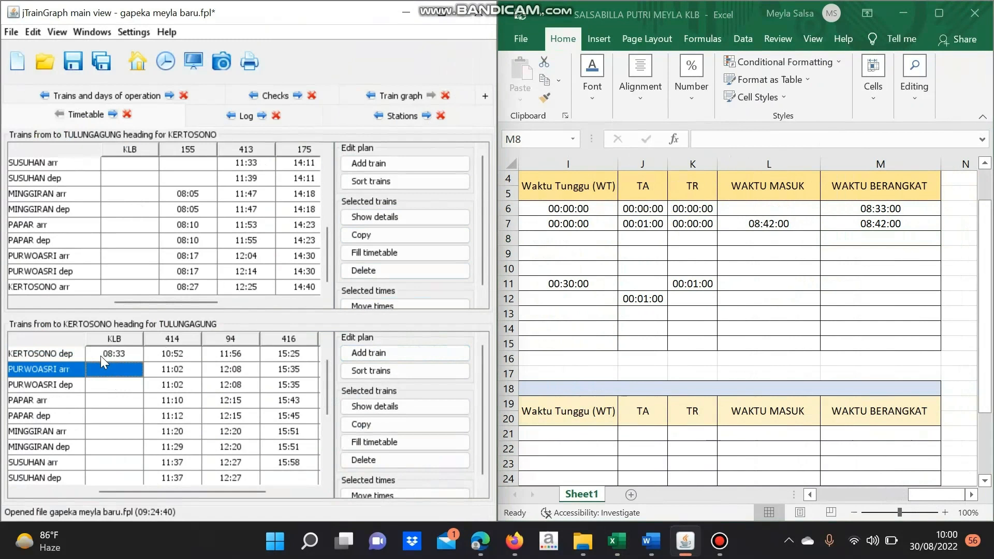
Enter 08:42 as both the arrival and departure time of the KLB train at PURWOASRI
text(08:42:00)
key(Return)
text(0)
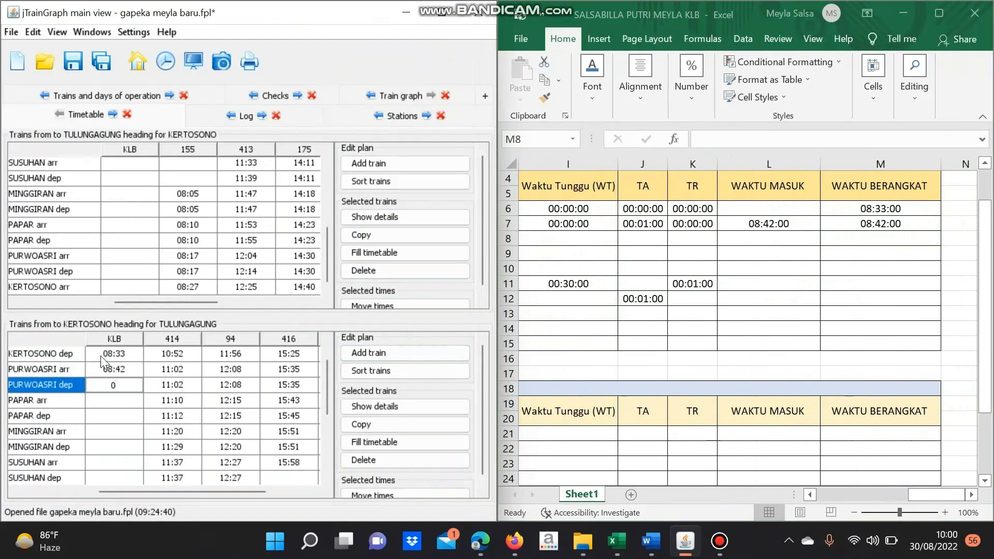
text(84200)
key(Return)
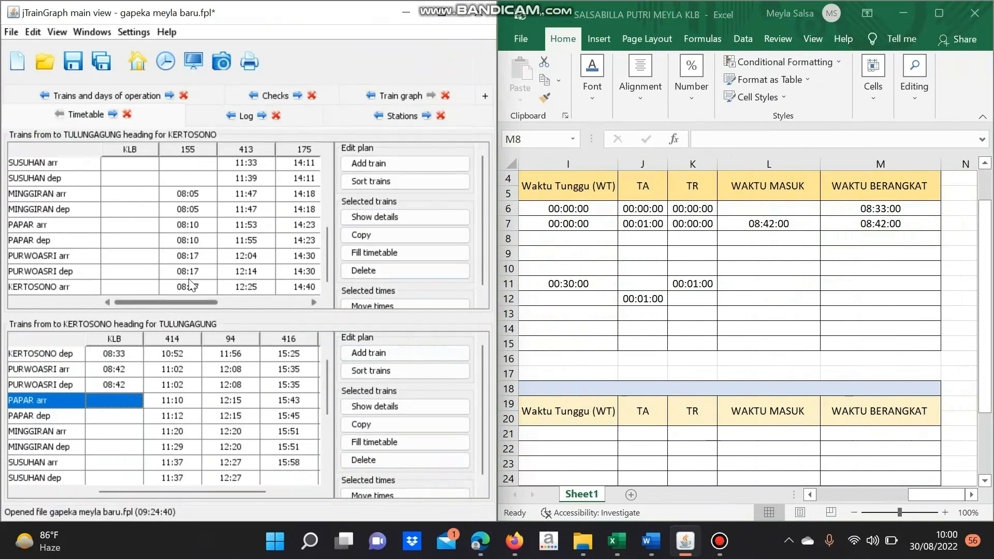
Examine the KLB line between KERTOSONO and PURWOASRI in the train graph against the crossing trains
click(395, 95)
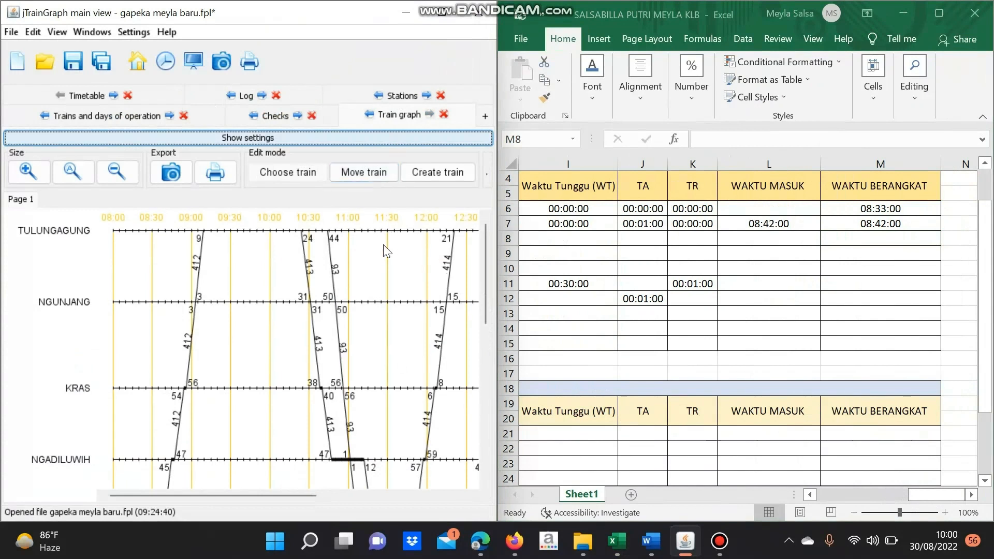
scroll(383, 268, down, 1)
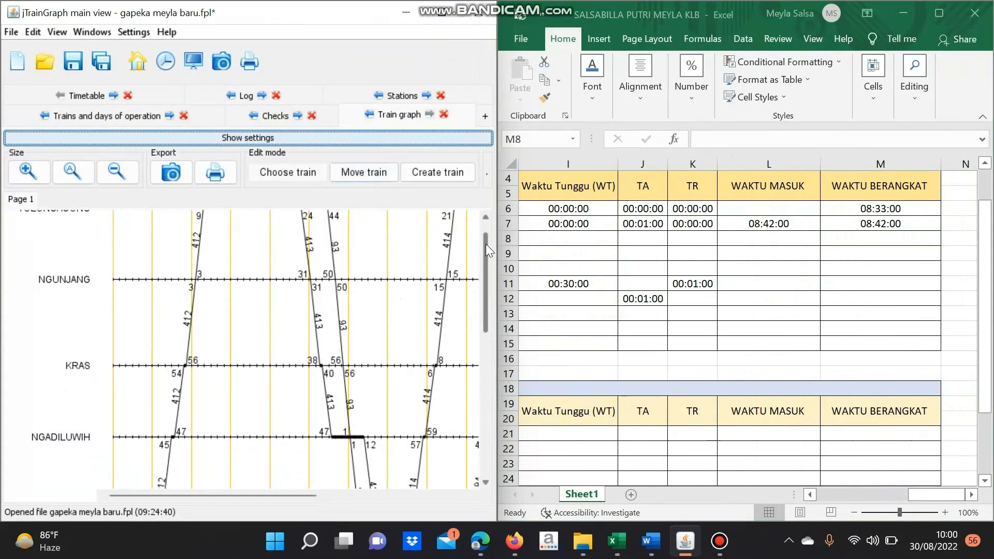
drag(485, 243, 495, 393)
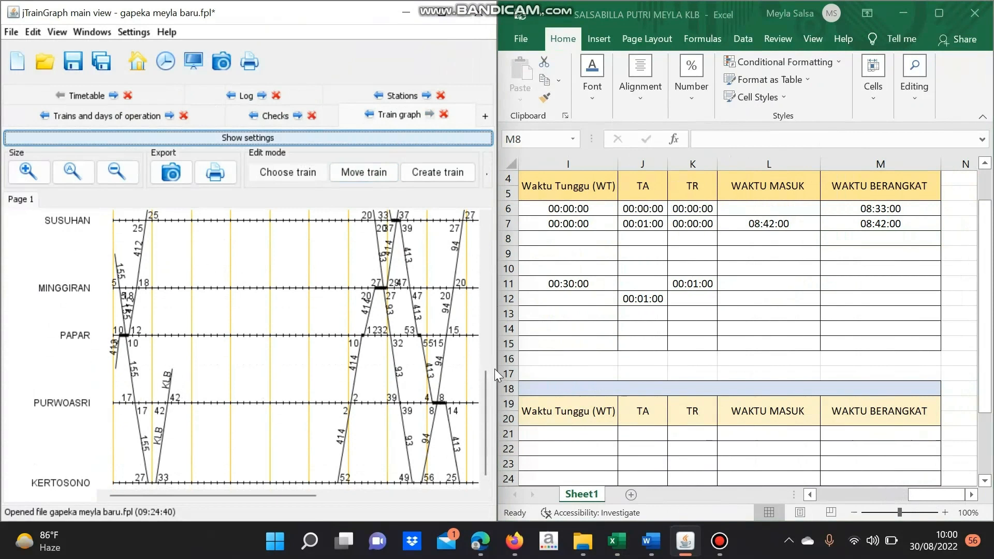
drag(486, 377, 492, 220)
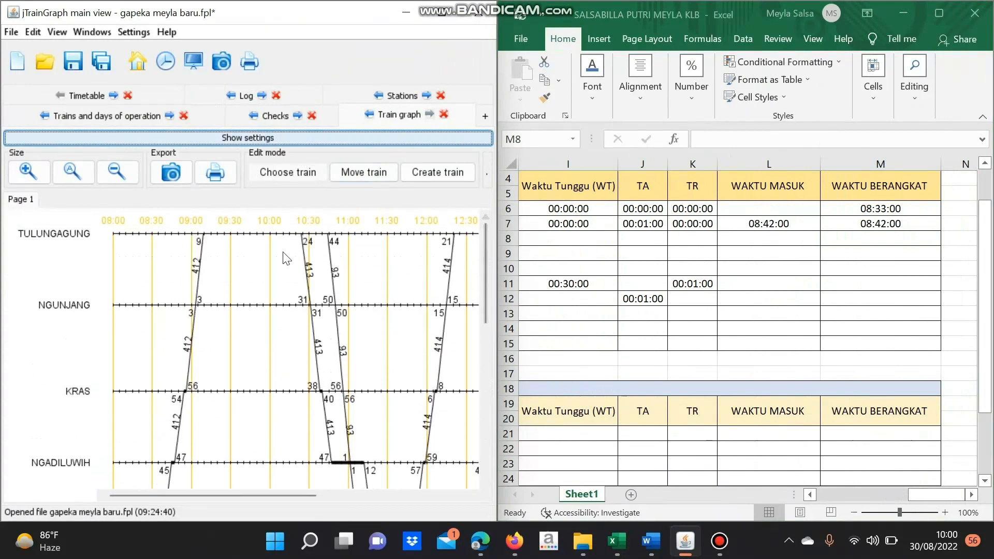
drag(486, 258, 493, 406)
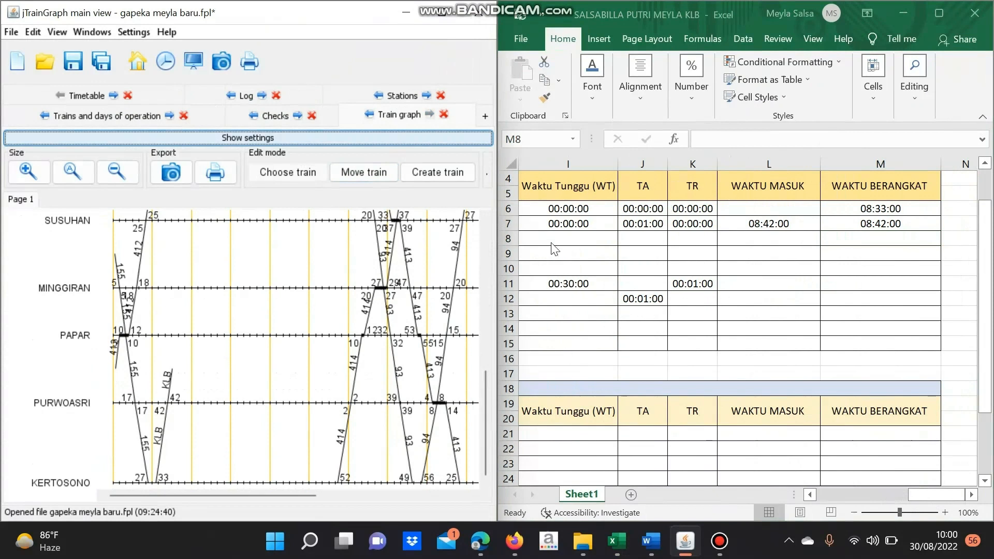
In the Excel KEBERANGKATAN table, enter waiting times of 00:00:00 in I8, I9 and I10
click(578, 239)
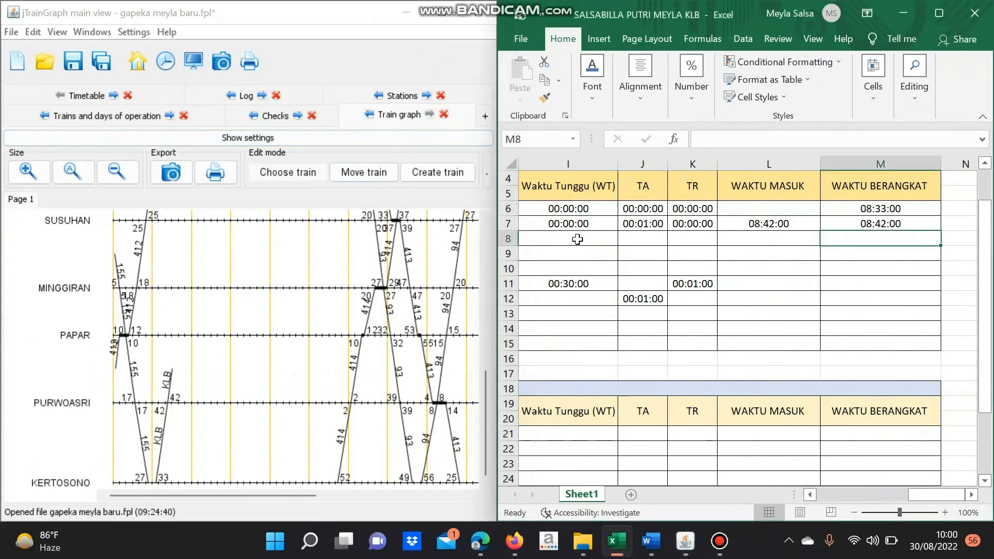
click(578, 239)
text(00:00:00)
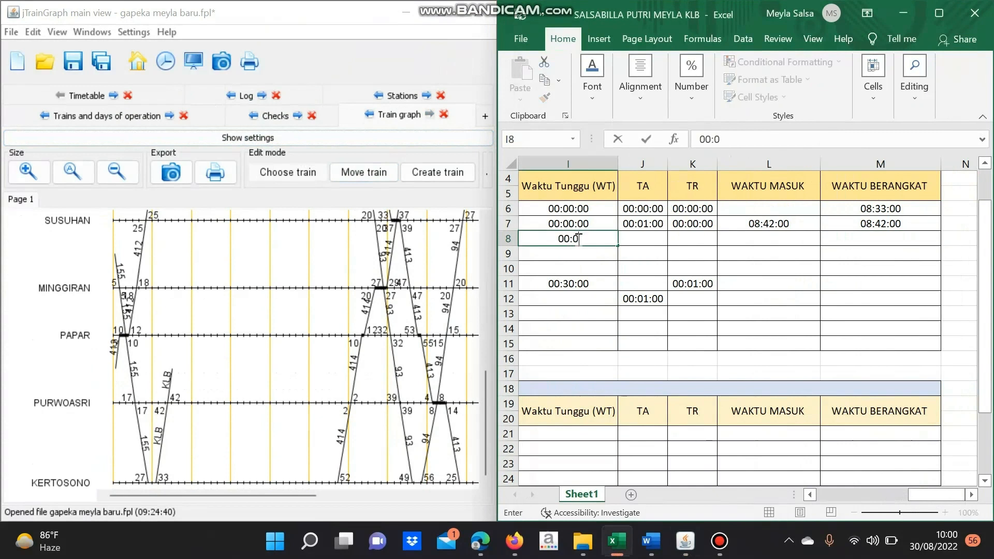
key(Return)
text(00:00:00)
key(Return)
text(00:00:00)
key(Return)
Skip I11 and enter waiting times of 00:00:00 in I12 through I15
key(Return)
text(00:00:00)
key(Return)
text(00:00:00)
key(Return)
text(00:00:00)
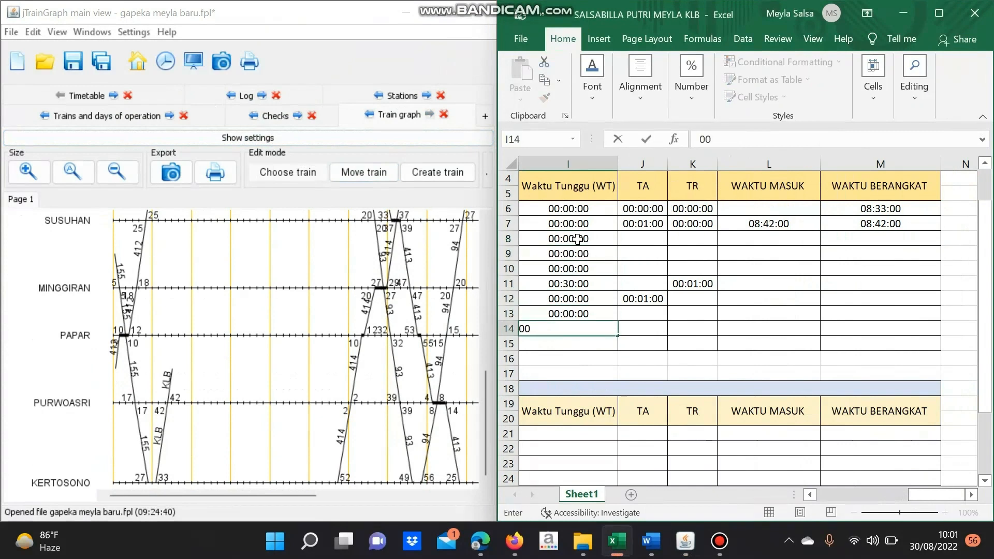
key(Return)
text(00:00:00)
key(Return)
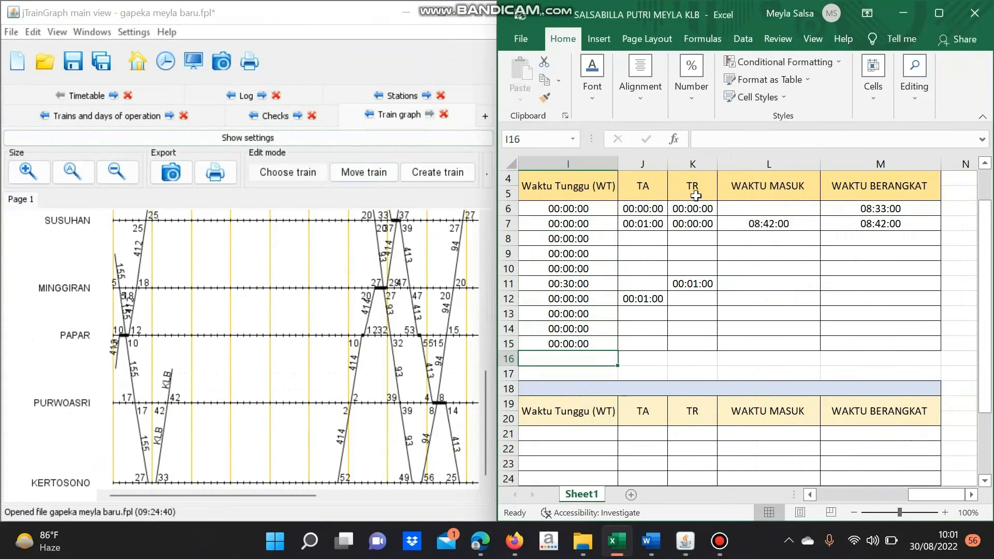
Enter 00:00:00 for TA and TR in rows 8 to 10 (J8:K10) of the KEBERANGKATAN table
click(636, 238)
text(00:00:00)
key(Tab)
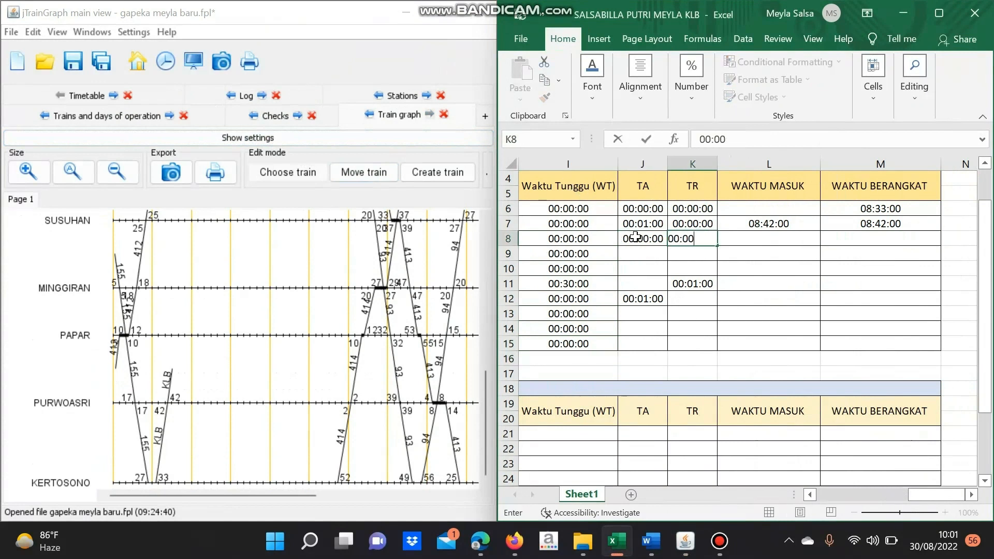
text(00:00:00)
key(Down)
text(00:00:00)
key(Left)
text(00:00:00)
key(Return)
text(00:00:00)
key(Tab)
text(00:00:00)
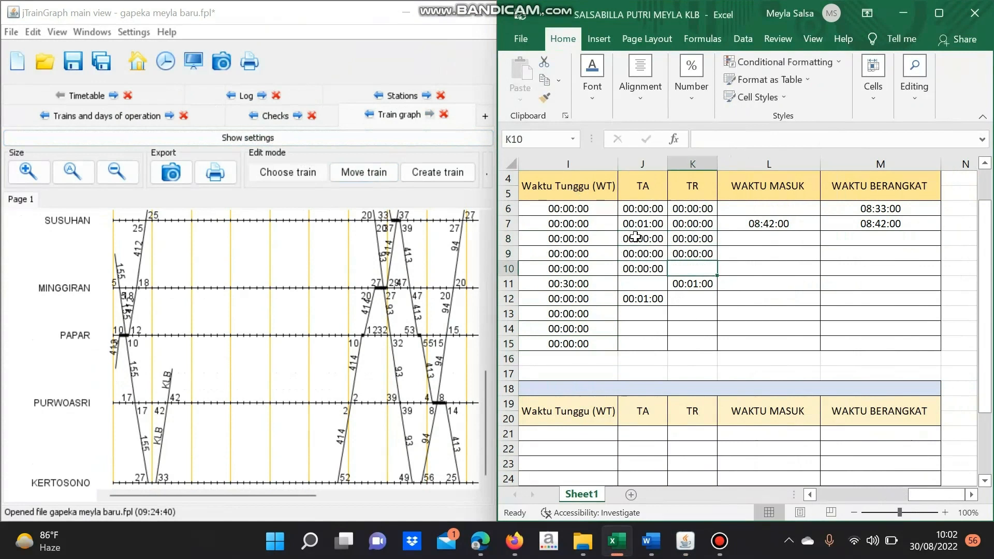
key(Return)
Enter 00:00:00 for the TA in J11 and for the TR in K12
text(00:00:00)
key(Tab)
key(Down)
text(00:00:00)
key(Return)
Enter 00:00:00 for TA and TR in rows 13 and 14 (J13:K14)
text(00:00:00)
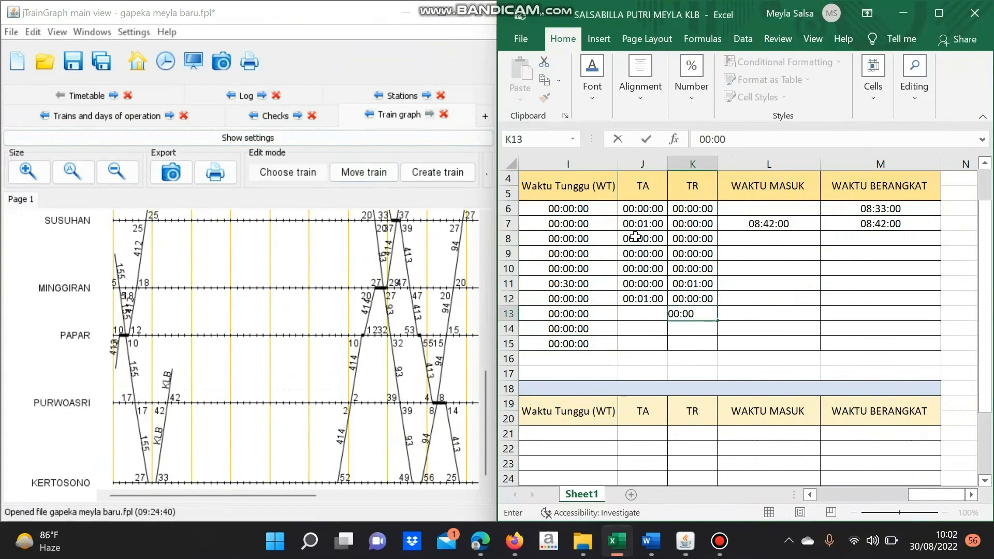
key(Left)
text(00:00:00)
key(Return)
text(0:00:00)
key(Tab)
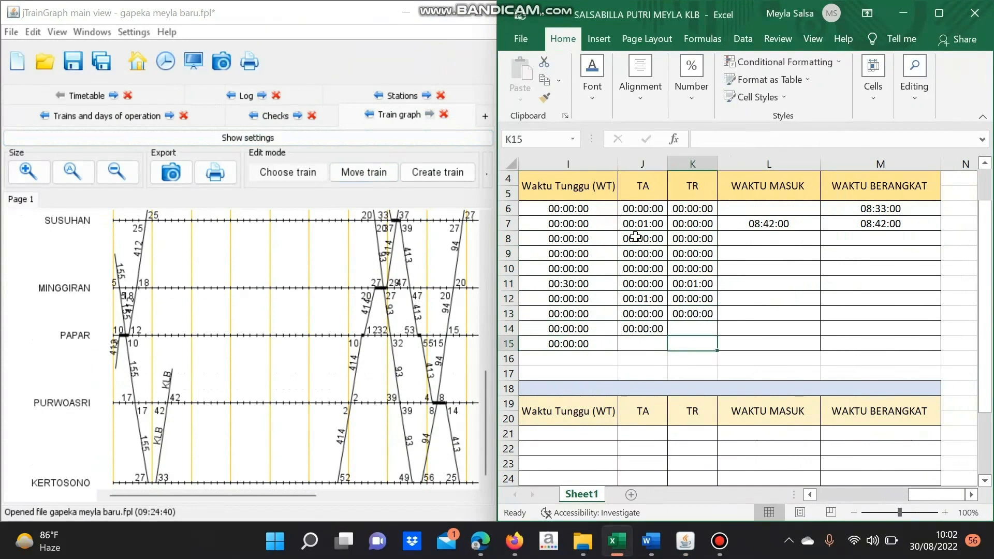
text(00:00:00)
key(Return)
Complete row 15 with a TA of 00:00:00 in J15 and a TR of 00:01:00 in K15
text(00:00:00)
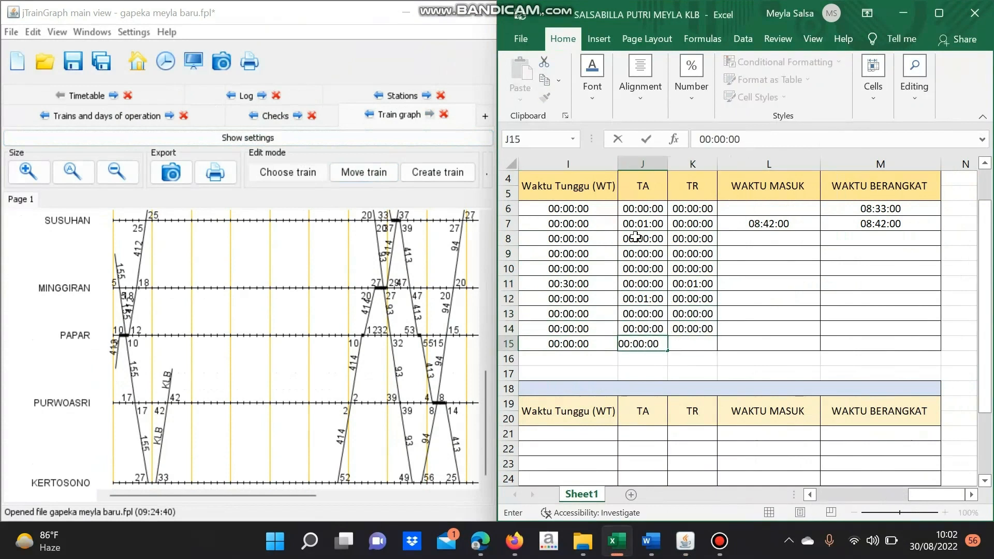
mouse_move(943, 496)
mouse_down()
mouse_move(855, 520)
mouse_move(940, 500)
mouse_up()
click(696, 347)
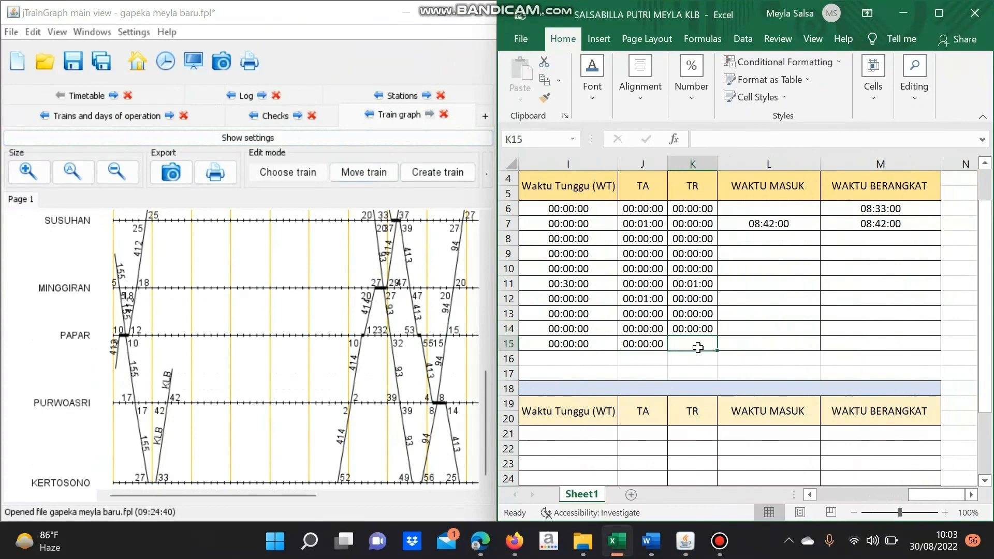
text(00:)
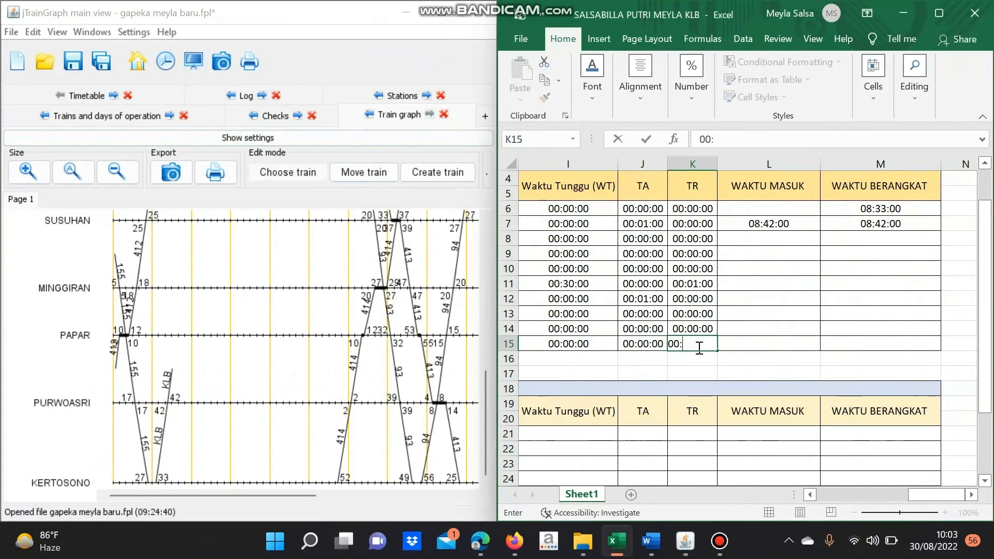
text(01:00)
click(752, 330)
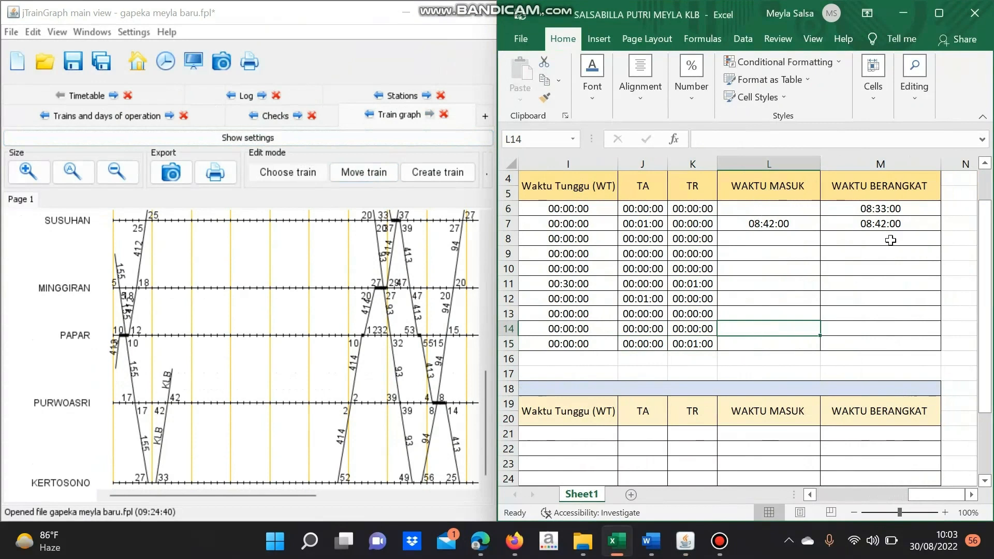
Calculate the WAKTU MASUK in L8 with the formula =M7+H8+J8+K8
click(768, 239)
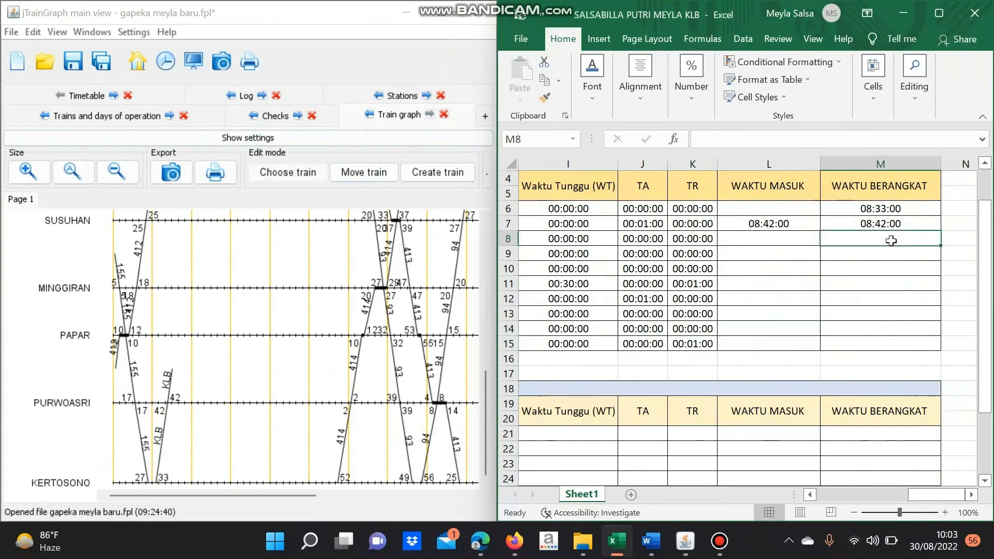
text(=)
click(879, 224)
text(+)
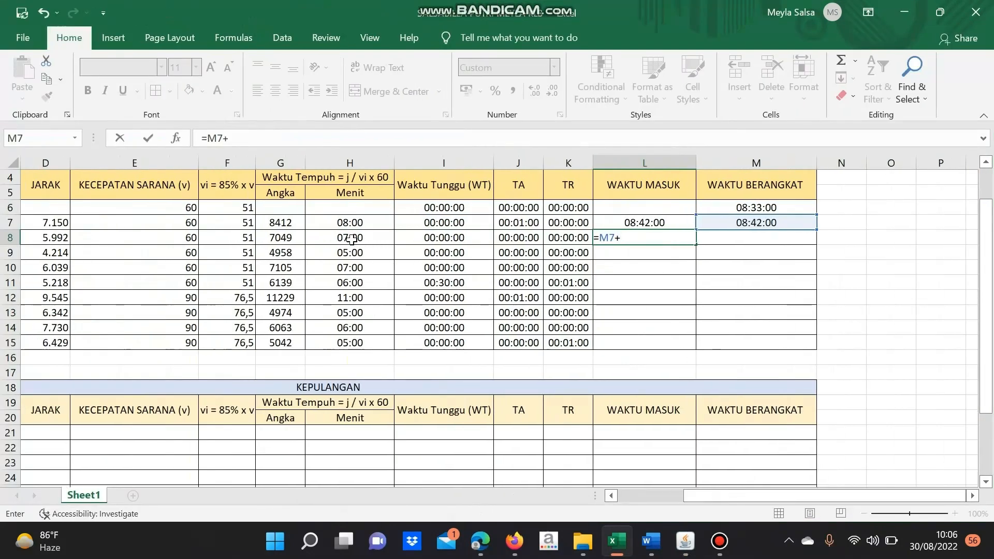
click(352, 240)
text(+)
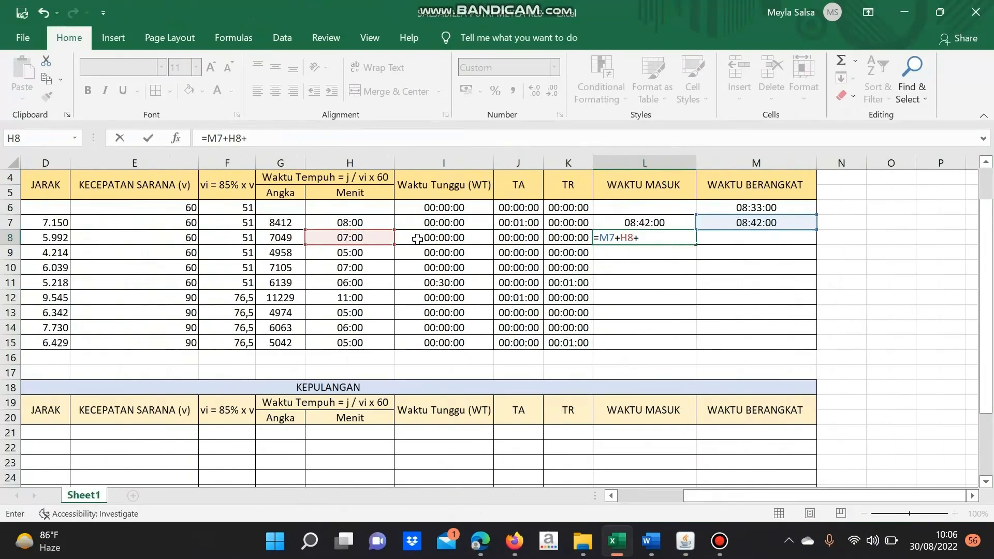
click(518, 239)
text(+)
click(571, 240)
key(Return)
Calculate the WAKTU BERANGKAT in M8 by adding the waiting time in I8 to the arrival time in L8
click(720, 238)
text(=)
click(451, 239)
key(Return)
Calculate the WAKTU MASUK in L9 by adding row 9's travel time, TA and TR to the departure in M8
click(630, 253)
text(=)
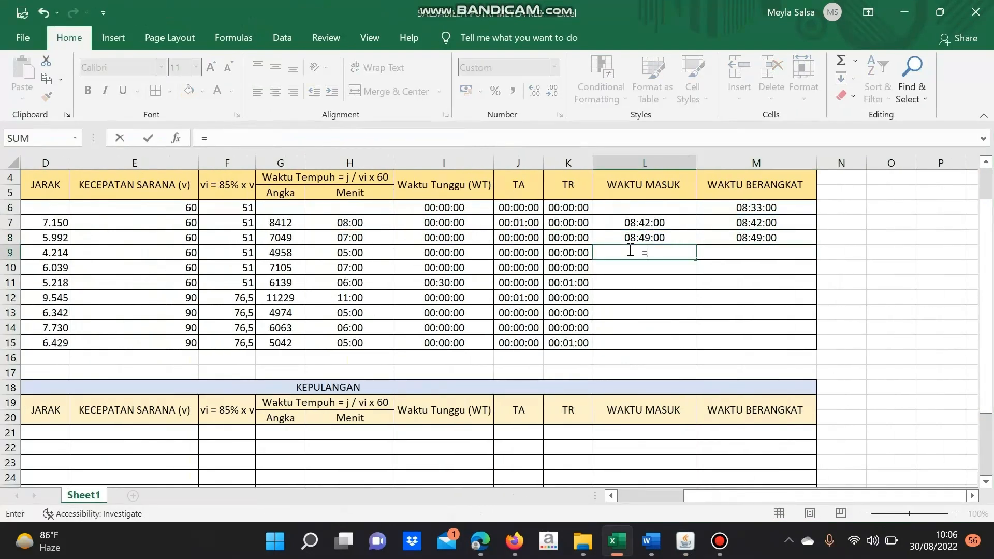
click(746, 241)
text(+)
click(363, 253)
text(+)
key(Return)
Calculate the WAKTU BERANGKAT in M9 with the formula =L9+I9
click(721, 253)
text(=)
click(654, 253)
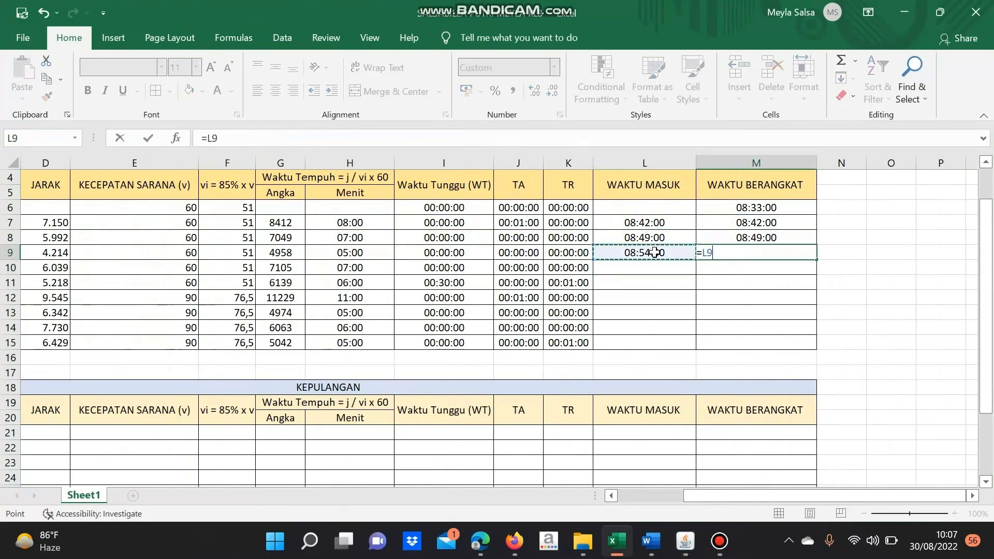
text(+)
click(461, 253)
key(Return)
Calculate the WAKTU MASUK in L10 by adding row 10's travel time, TA and TR to the departure in M9
click(641, 268)
click(746, 254)
text(+)
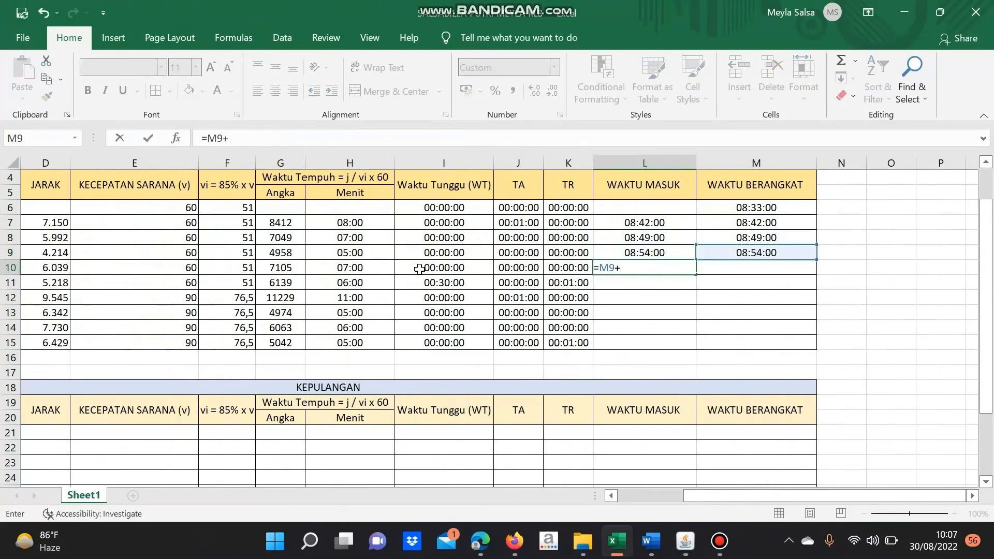
click(350, 268)
text(+)
click(518, 267)
key(Return)
Calculate the WAKTU BERANGKAT in M10 with the formula =L10+I10
click(755, 267)
text(=)
click(668, 268)
text(+)
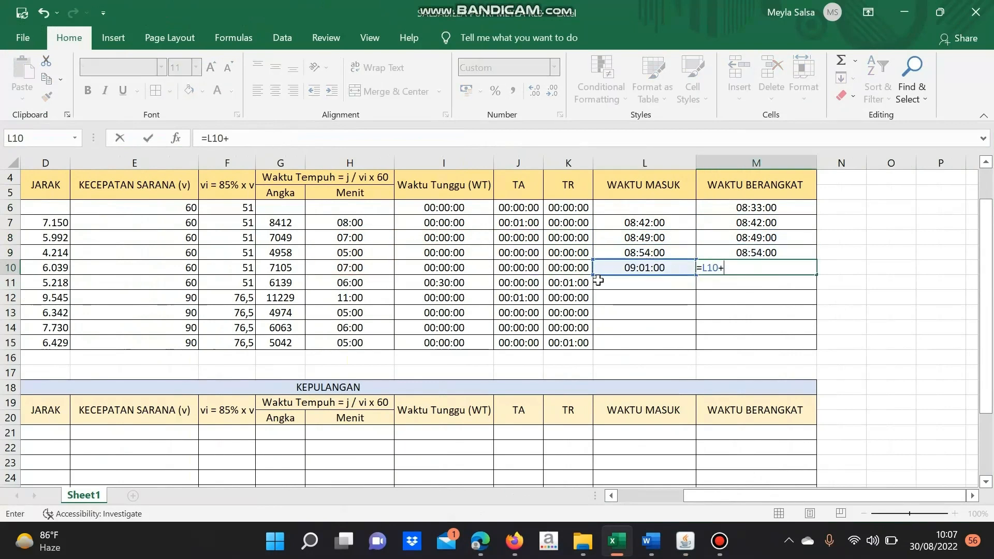
key(Return)
Calculate the WAKTU MASUK in L11 with the formula =M10+H11+J11+K11
click(642, 283)
text(=)
click(750, 267)
text(+)
click(362, 283)
text(+)
click(518, 283)
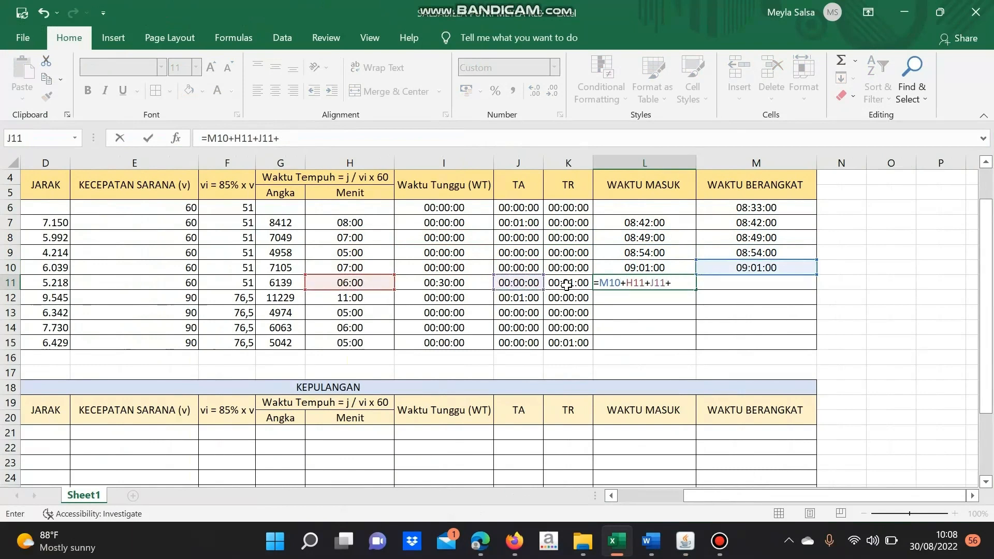
key(Return)
Calculate the WAKTU BERANGKAT in M11 with the formula =L11+I11
click(755, 282)
text(=)
click(644, 282)
text(+)
click(457, 284)
key(Return)
Calculate the WAKTU MASUK in L12 by adding row 12's travel time, TA and TR to the departure in M11
click(645, 298)
text(=)
click(755, 283)
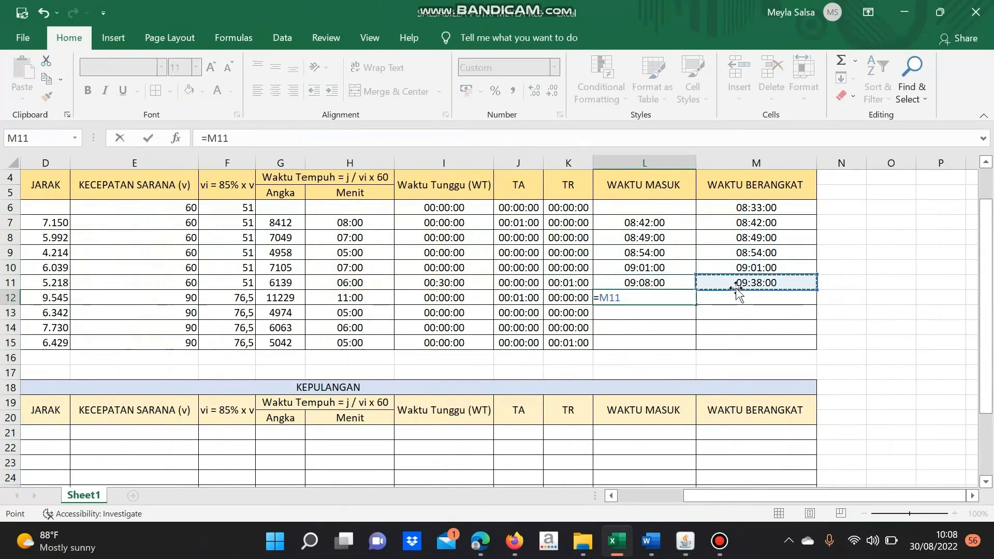
text(+)
click(350, 298)
click(518, 298)
key(Return)
Calculate the WAKTU BERANGKAT in M12 from L12 and the WAKTU MASUK in L13 with the formula =M12+H13+J13+K13
double_click(750, 300)
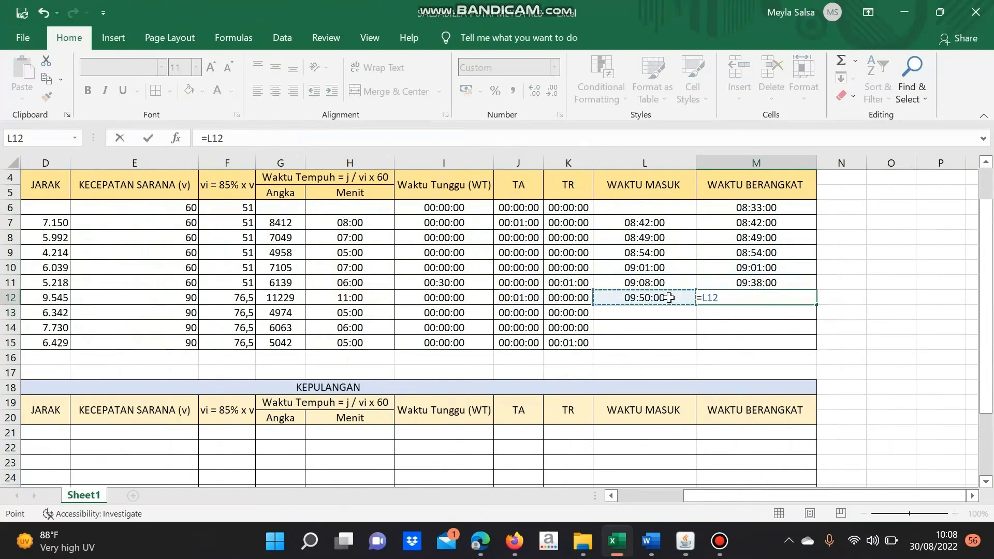
key(Return)
click(641, 313)
text(=)
click(755, 298)
text(+)
click(371, 313)
text(+)
click(518, 313)
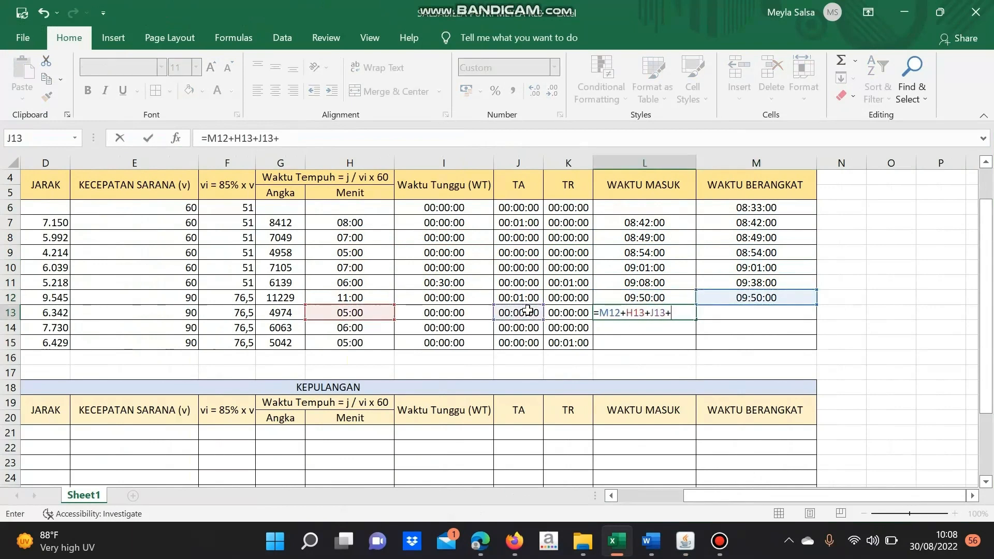
key(Return)
Calculate the WAKTU MASUK in L14 with the formula =M13+H14+J14+K14
text(=)
click(756, 313)
text(+)
click(350, 327)
text(+)
click(518, 327)
click(567, 328)
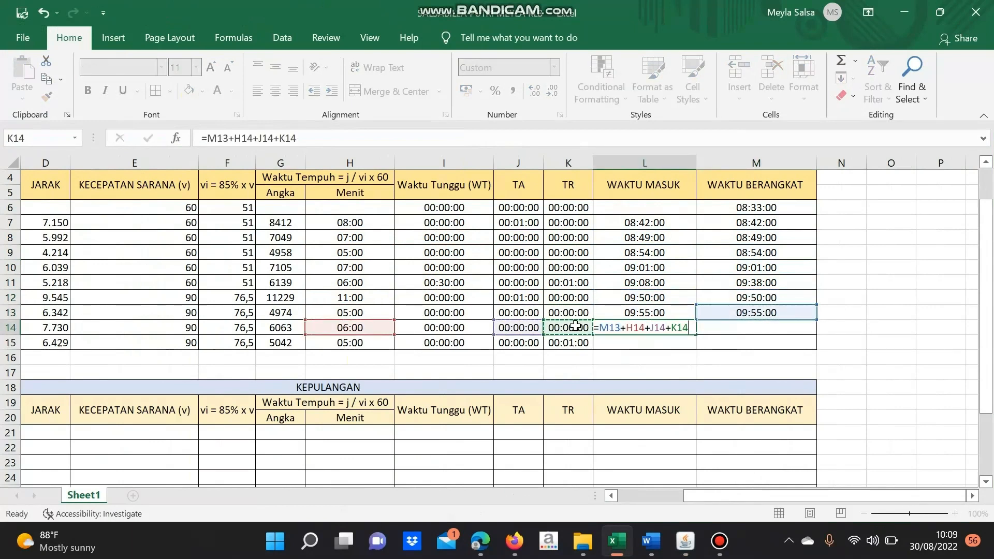
key(Return)
Calculate the WAKTU MASUK in L15 by adding H15, J15 and K15 to the departure in M14
text(=)
click(755, 327)
click(350, 343)
click(518, 343)
click(567, 342)
key(Return)
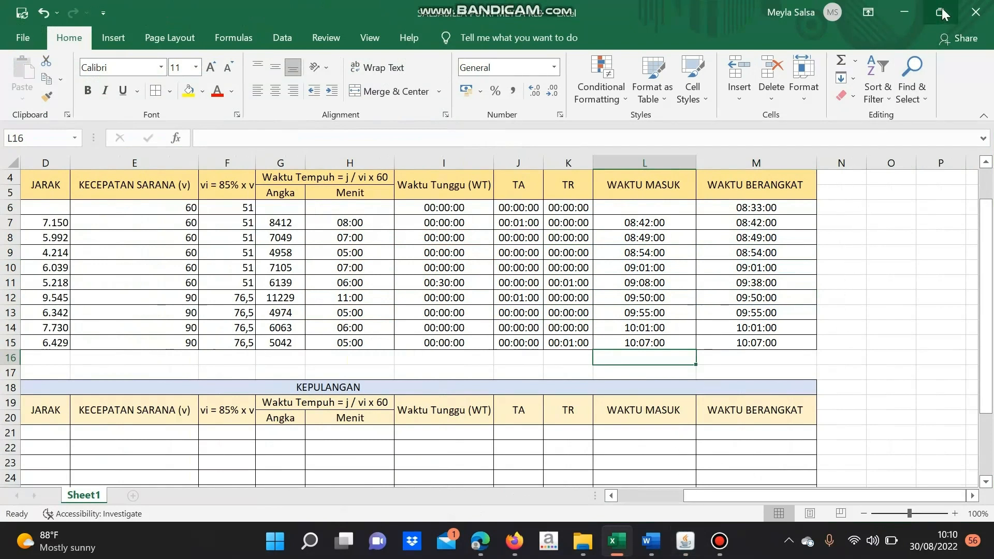
Arrange the workbook side by side with jTrainGraph and open the jTrainGraph timetable
mouse_move(942, 8)
click(890, 51)
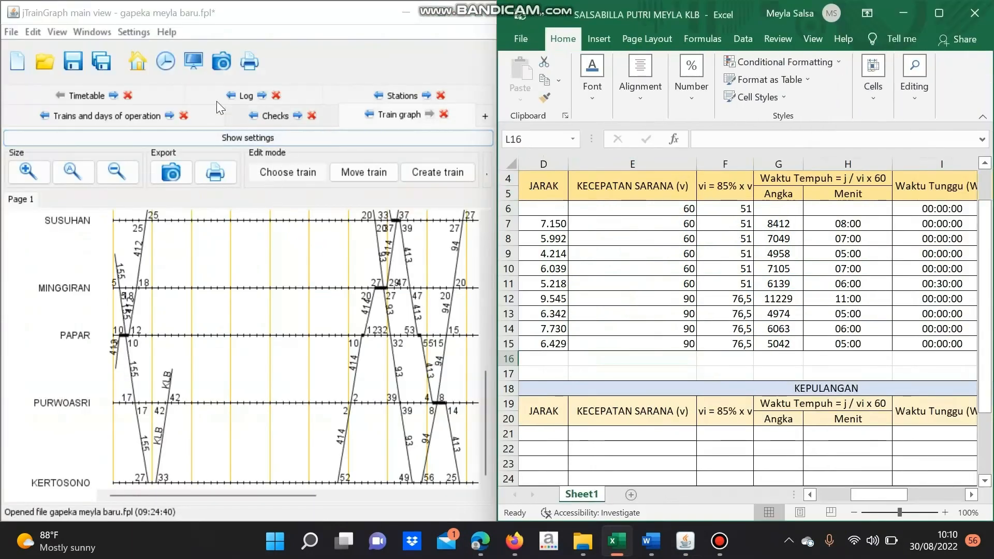
click(86, 96)
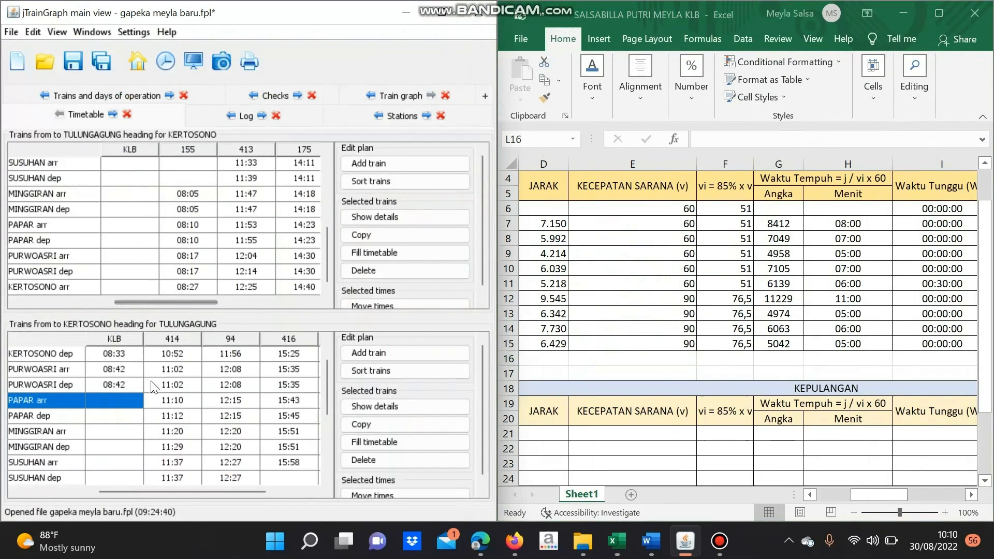
Enter the KLB arrival and departure times towards TULUNGAGUNG: 08:49 for PAPAR, 08:54 for MINGGIRAN and 09:01 for SUSUHAN
text(08:49)
key(Return)
text(0849)
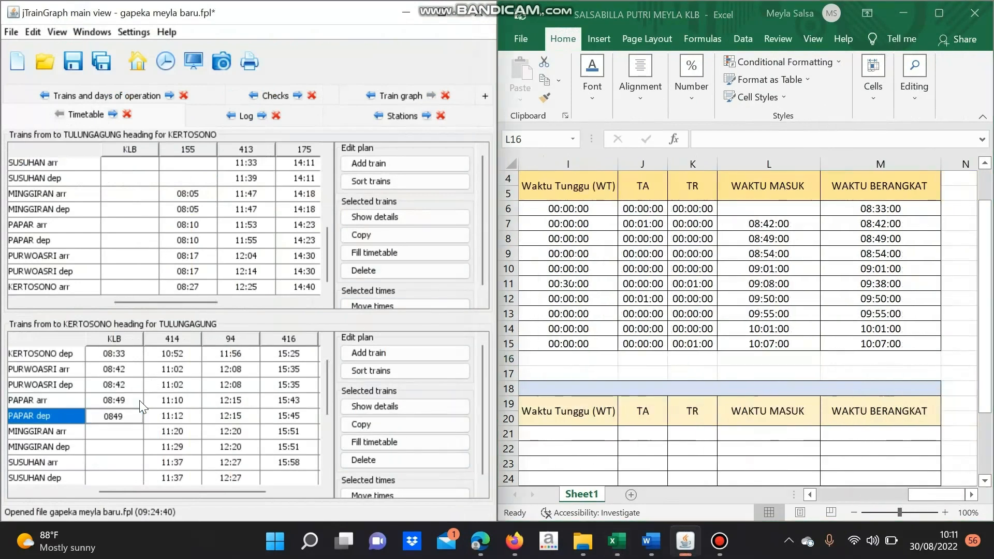
key(Return)
text(0854)
key(Return)
text(0854)
key(Return)
text(0901)
key(Return)
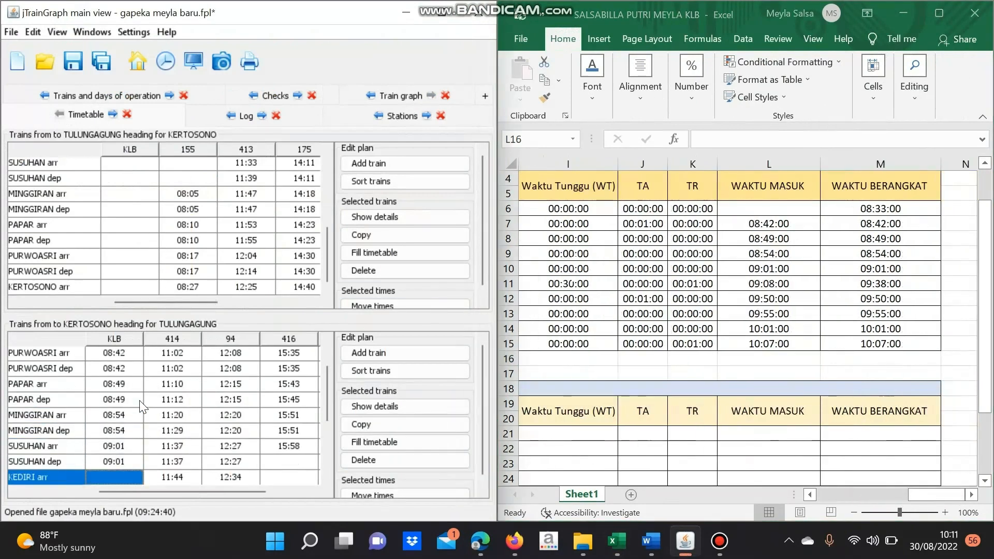
Enter the KLB times at KEDIRI: arrival 09:08 and departure 09:38
text(0908)
key(Return)
text(0938)
key(Return)
Enter the KLB arrival and departure times 09:50 for NGADILUWIH, 09:55 for KRAS and 10:01 for NGUNJANG, plus the TULUNGAGUNG arrival 10:07
text(0950)
key(Return)
text(0)
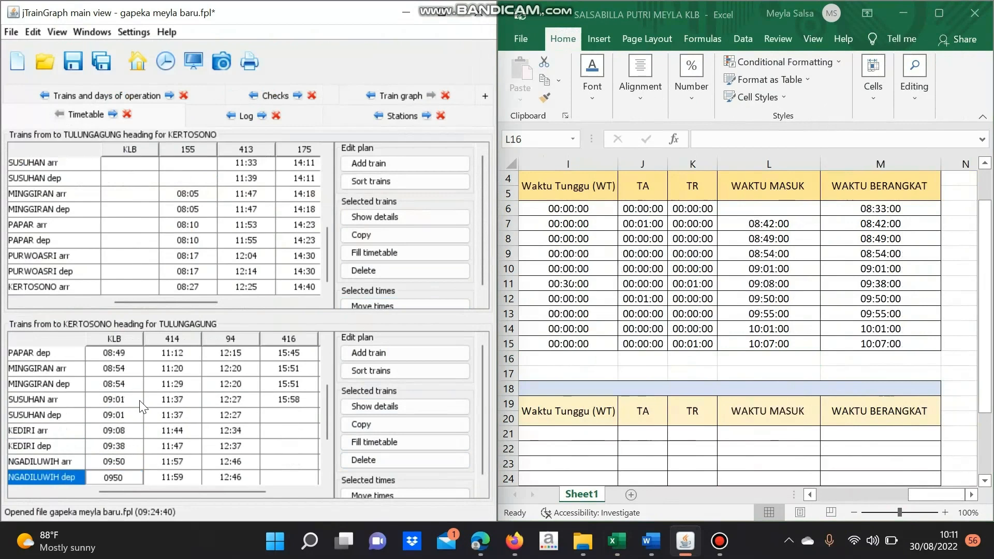
text(9:50 09:55 09:55 10:01 10:01 10:07)
key(Return)
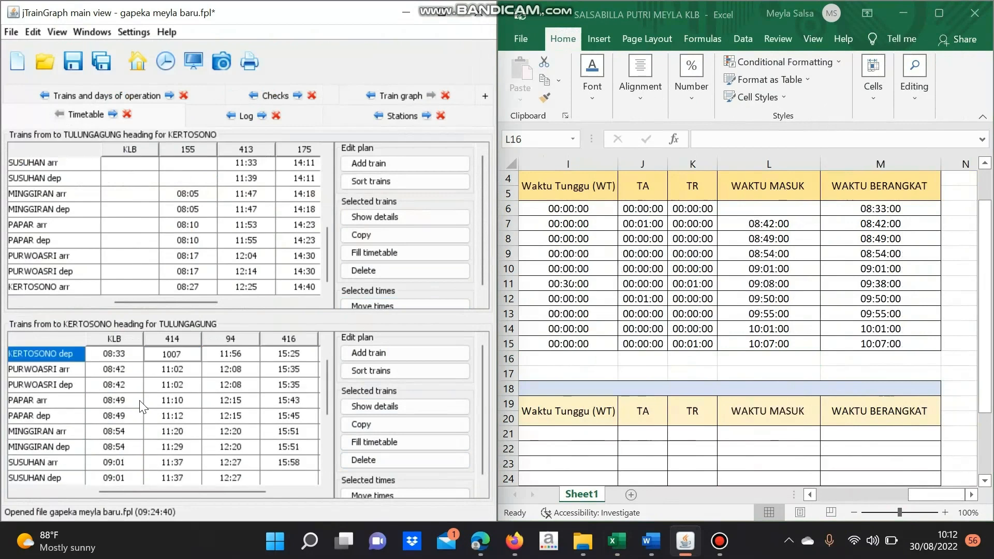
scroll(147, 402, down, 4)
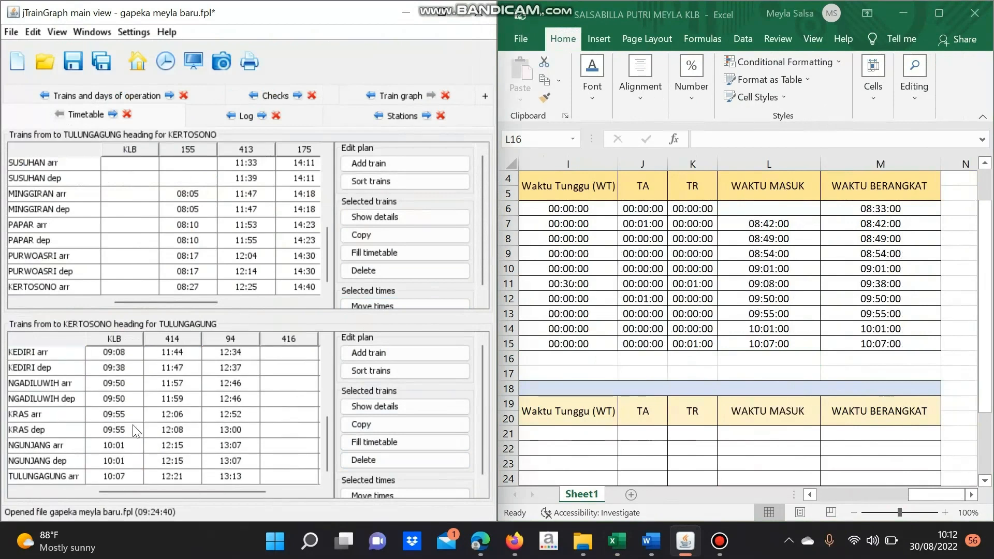
scroll(133, 424, up, 2)
scroll(132, 424, up, 2)
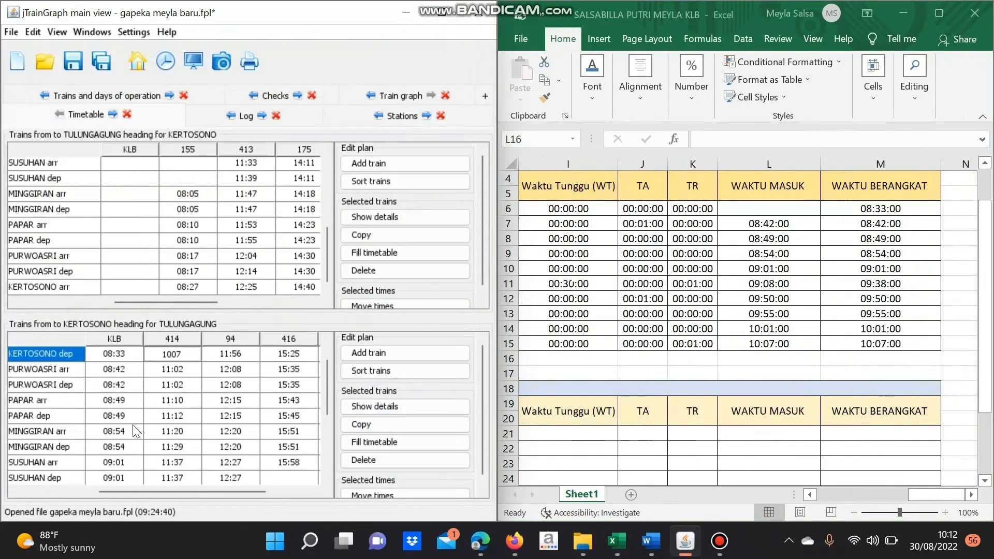
Examine the KLB line in the train graph along the stations from KERTOSONO to TULUNGAGUNG
click(405, 96)
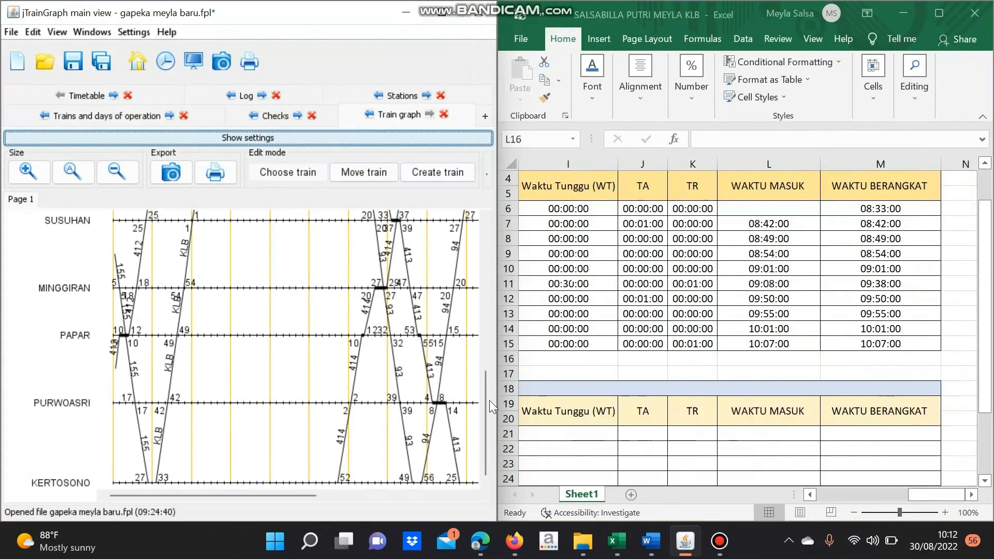
drag(486, 402, 501, 332)
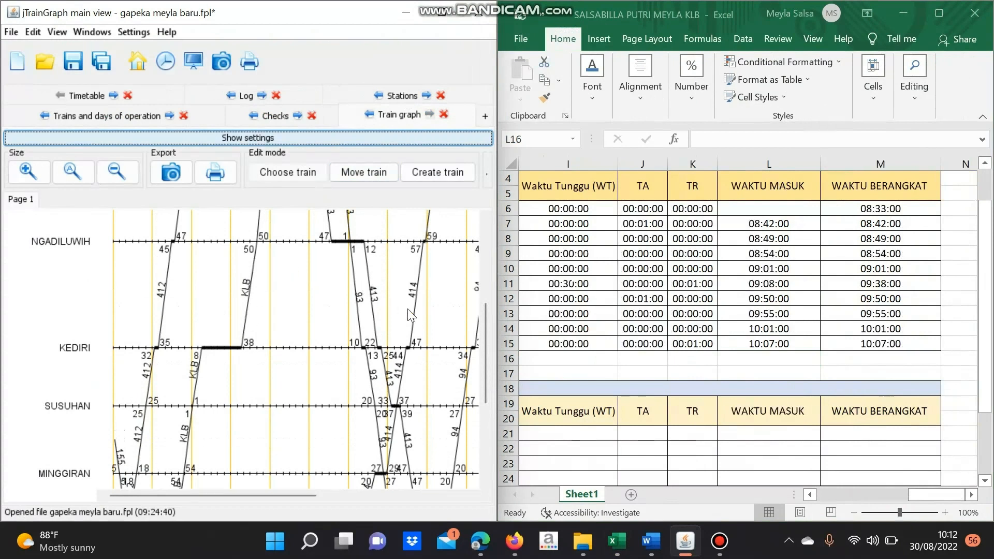
drag(489, 331, 495, 258)
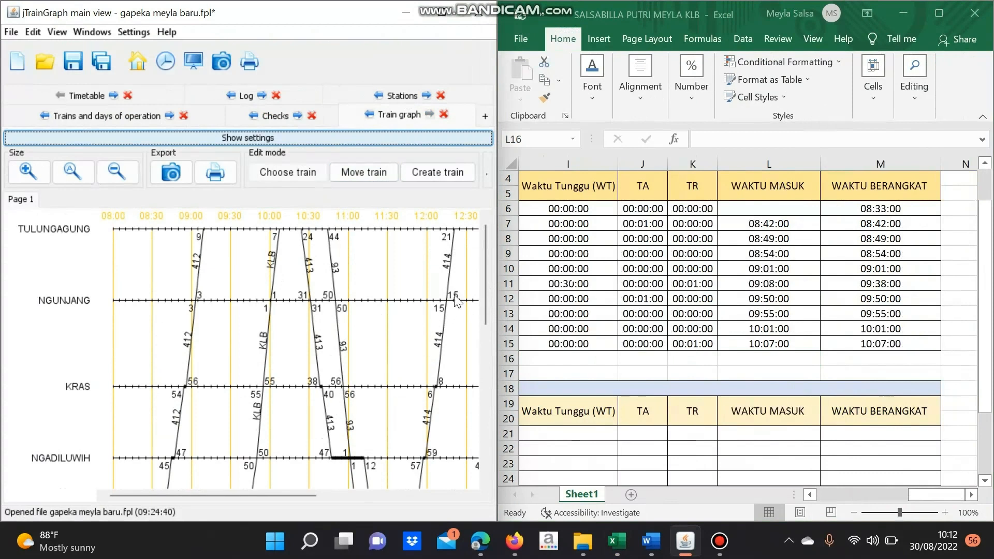
drag(486, 264, 489, 279)
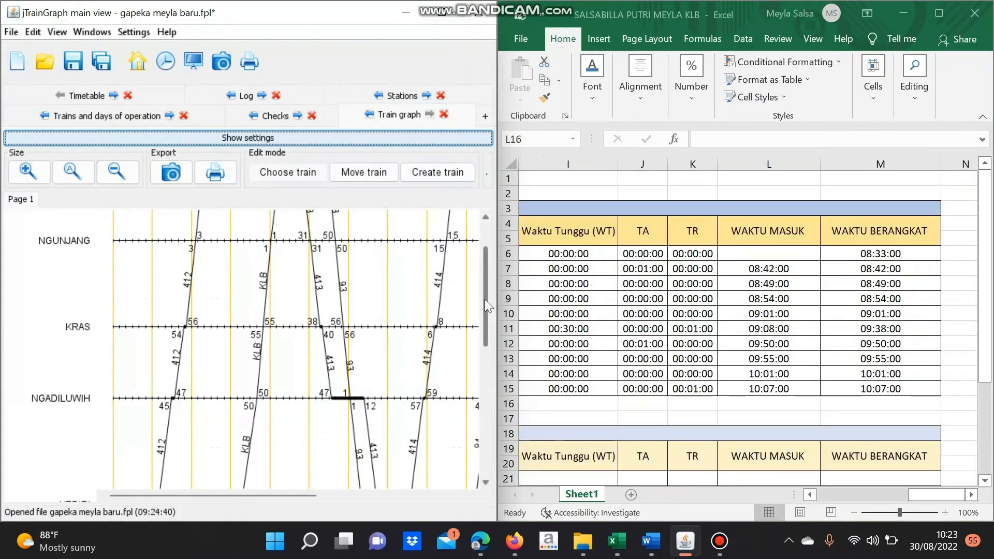
scroll(485, 300, up, 1)
scroll(491, 270, up, 1)
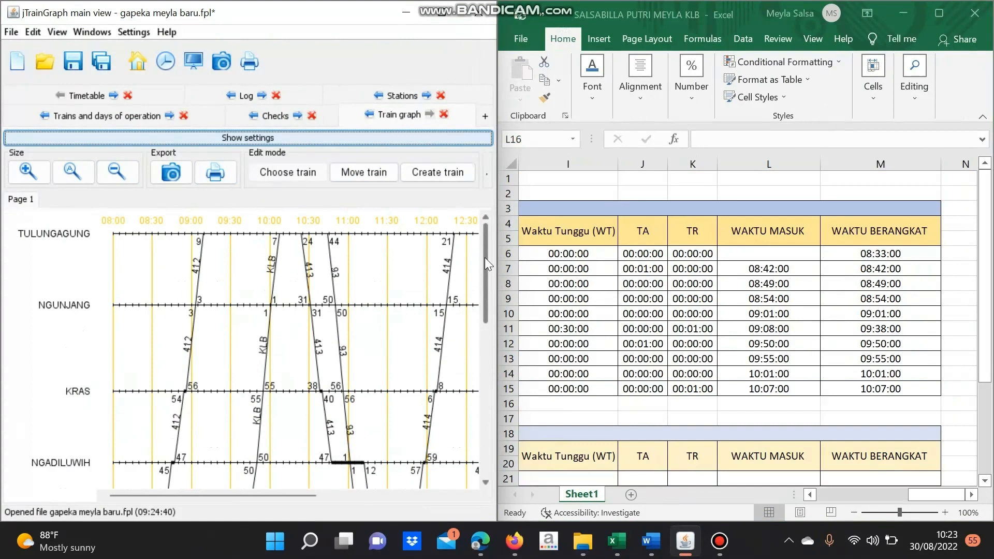
mouse_move(484, 257)
mouse_down()
mouse_move(483, 277)
mouse_move(489, 251)
mouse_up()
drag(485, 263, 479, 304)
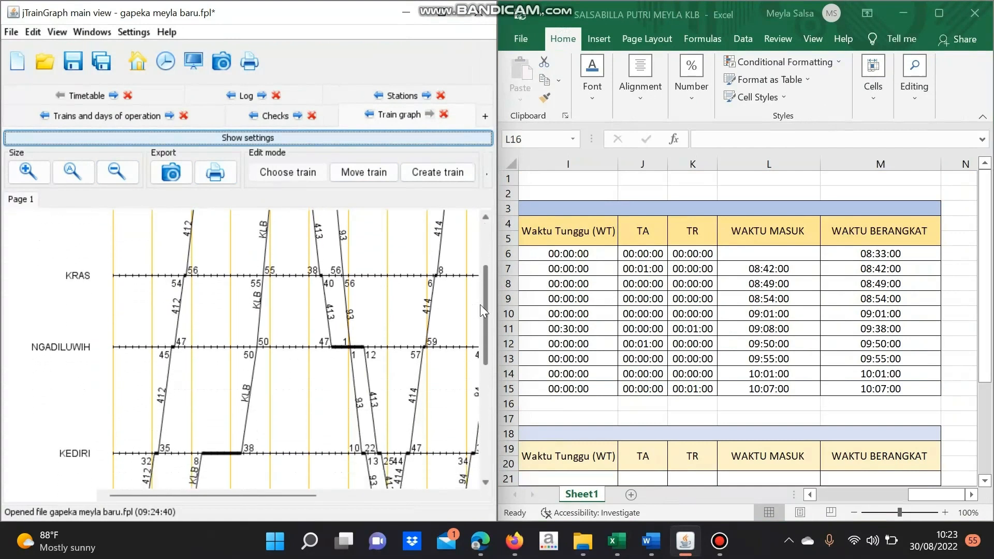
drag(480, 304, 481, 270)
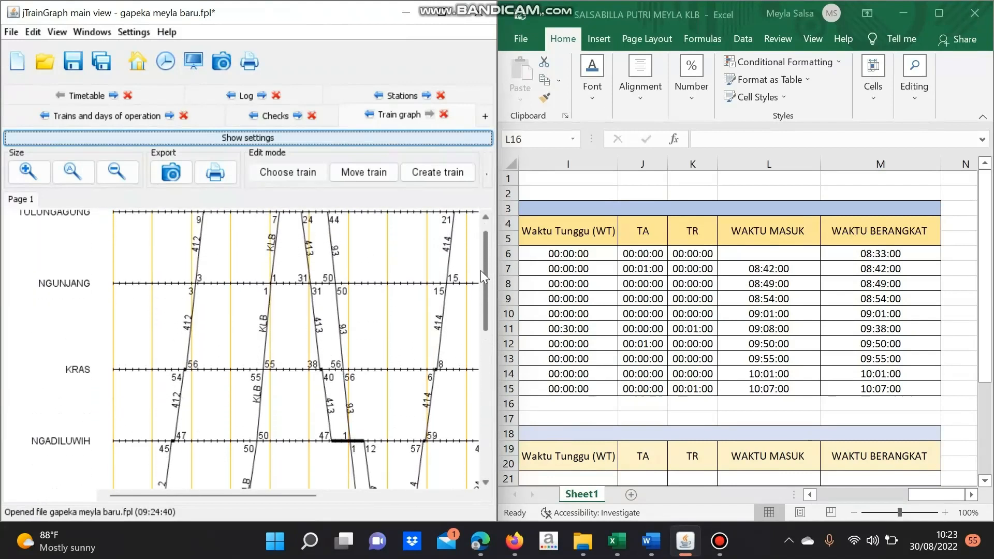
Examine the outbound station table and the KEPULANGAN table in the worksheet, including the station, position and distance columns
scroll(737, 247, down, 1)
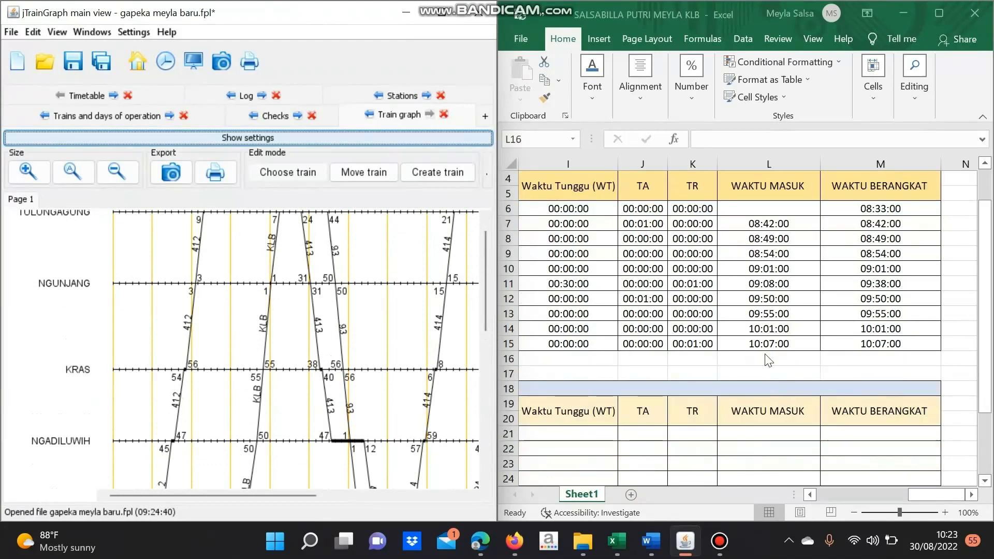
scroll(859, 401, down, 1)
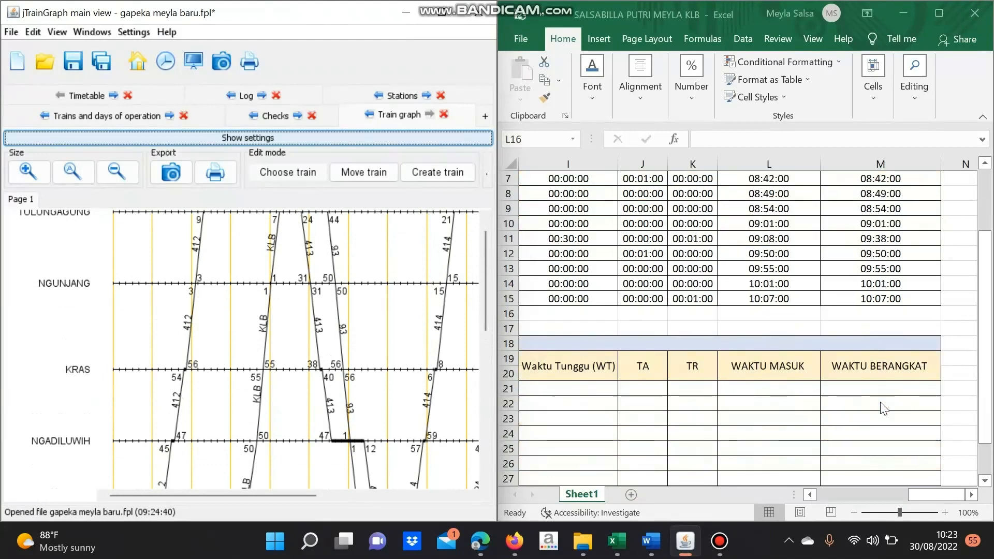
click(915, 496)
drag(915, 496, 869, 494)
scroll(204, 359, up, 2)
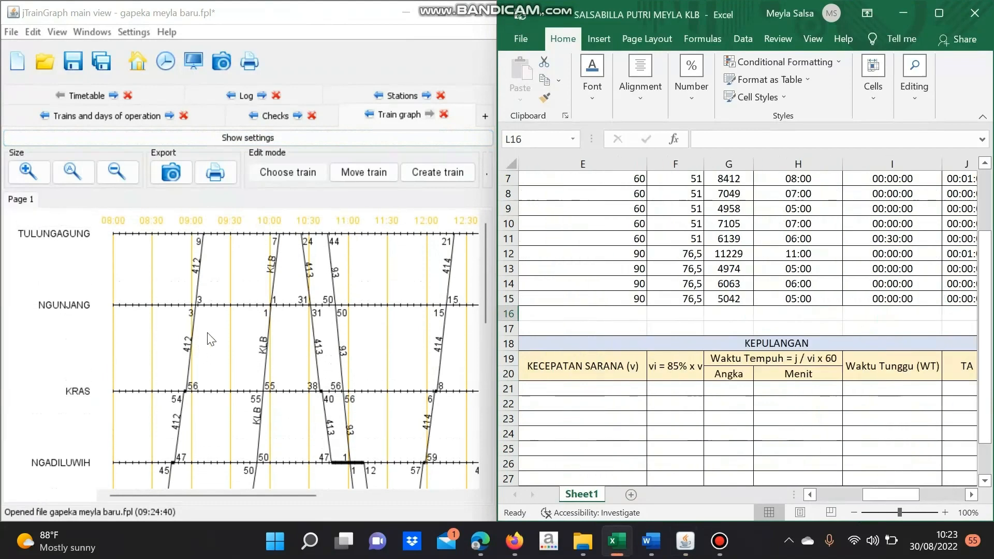
drag(881, 492, 834, 494)
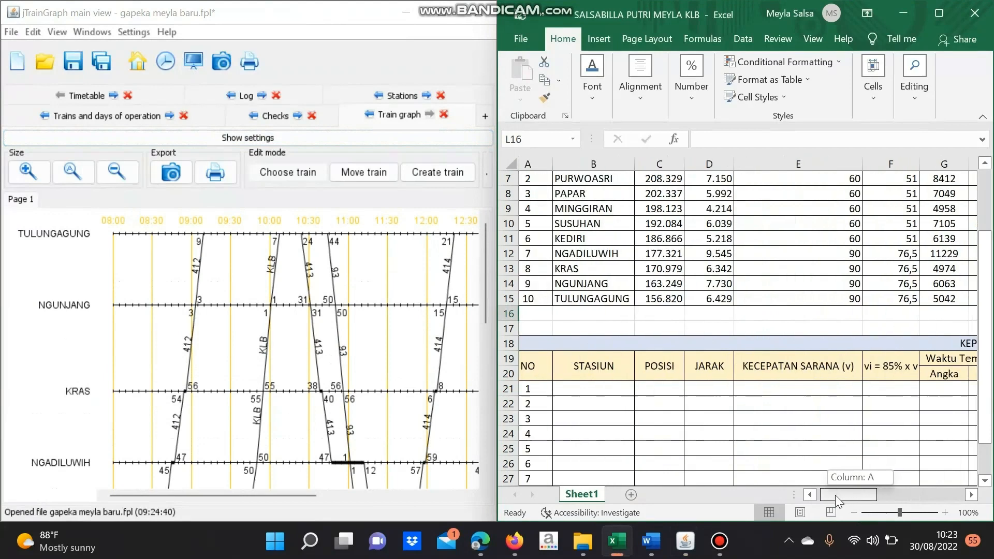
scroll(796, 382, down, 3)
scroll(796, 382, up, 1)
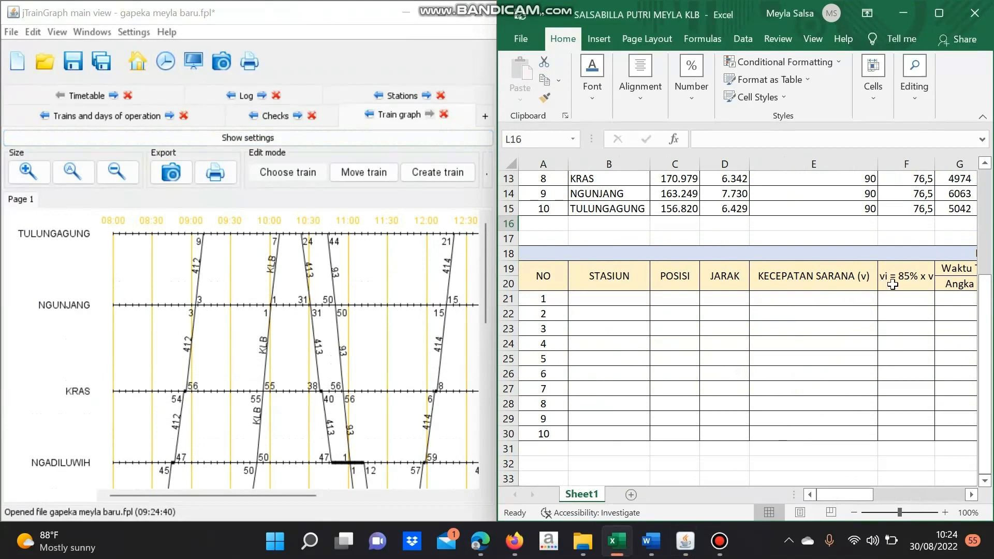
scroll(823, 305, up, 4)
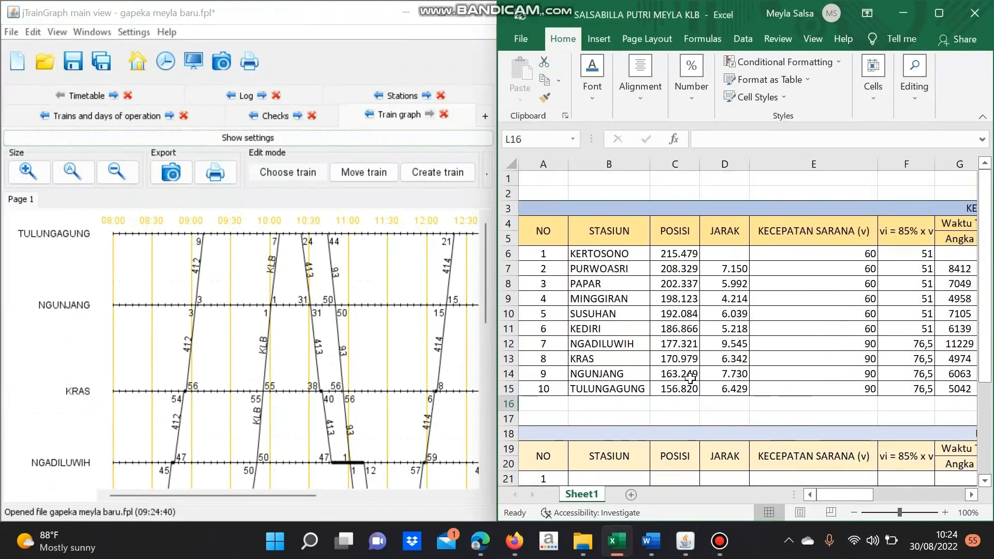
scroll(685, 383, down, 1)
scroll(605, 423, up, 1)
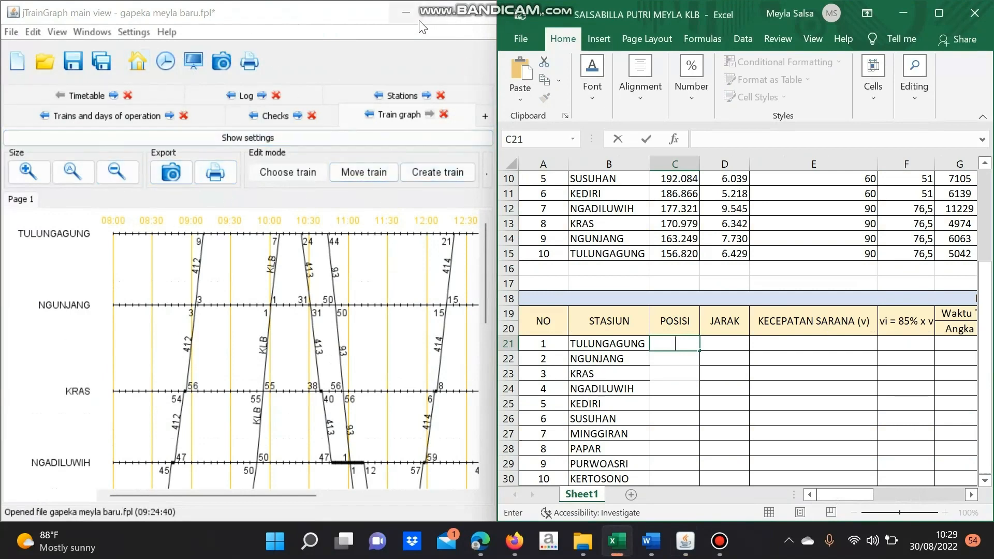
Bring up the Lembar GAPEKA 2017 PDF in place of jTrainGraph and review the station positions for the KEPULANGAN table
click(406, 12)
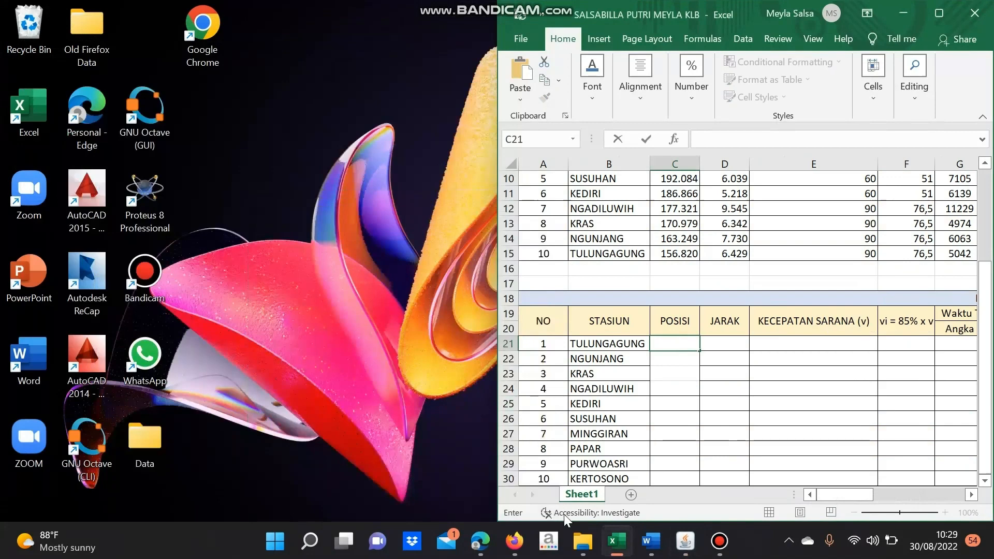
click(491, 541)
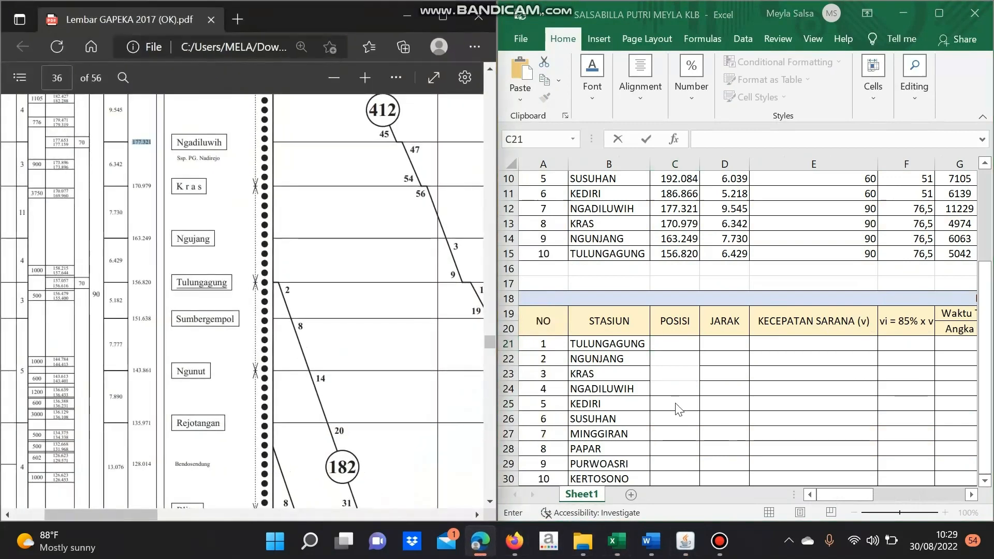
scroll(678, 409, down, 2)
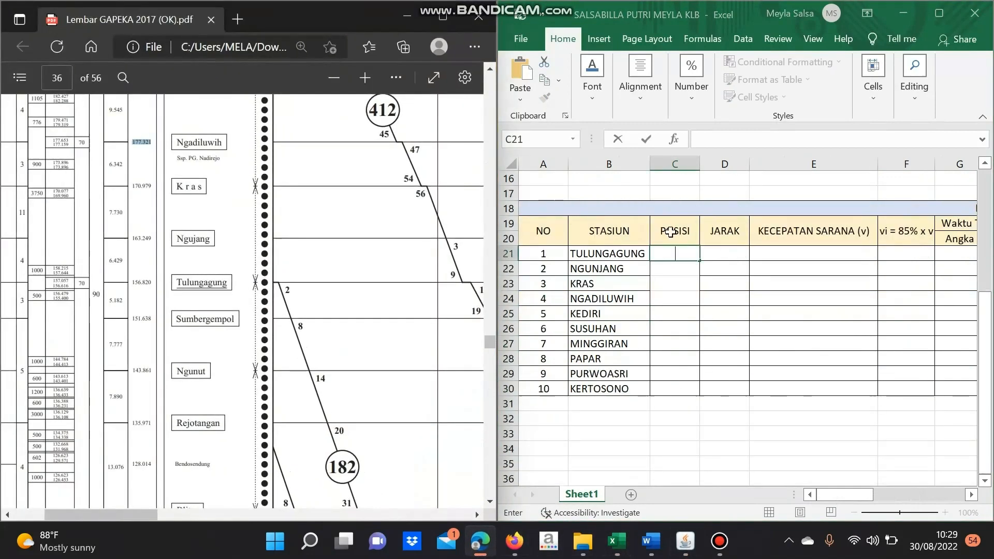
scroll(702, 298, up, 2)
scroll(702, 298, down, 1)
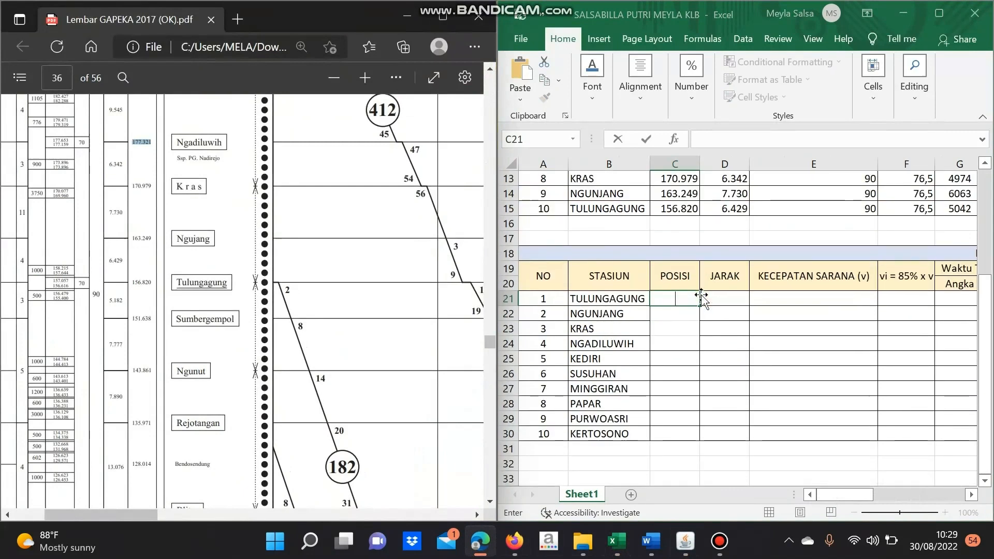
scroll(702, 296, up, 3)
scroll(702, 295, up, 1)
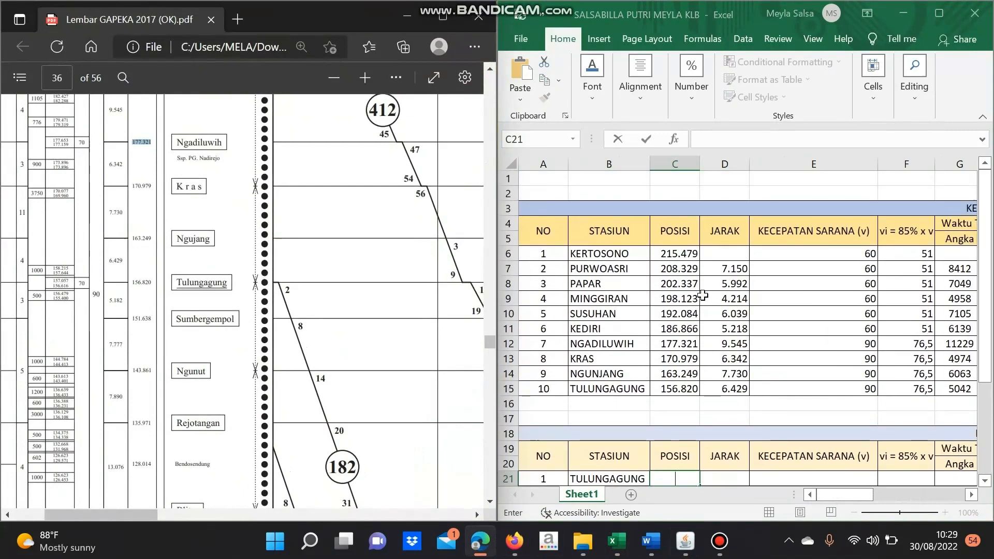
scroll(702, 295, down, 3)
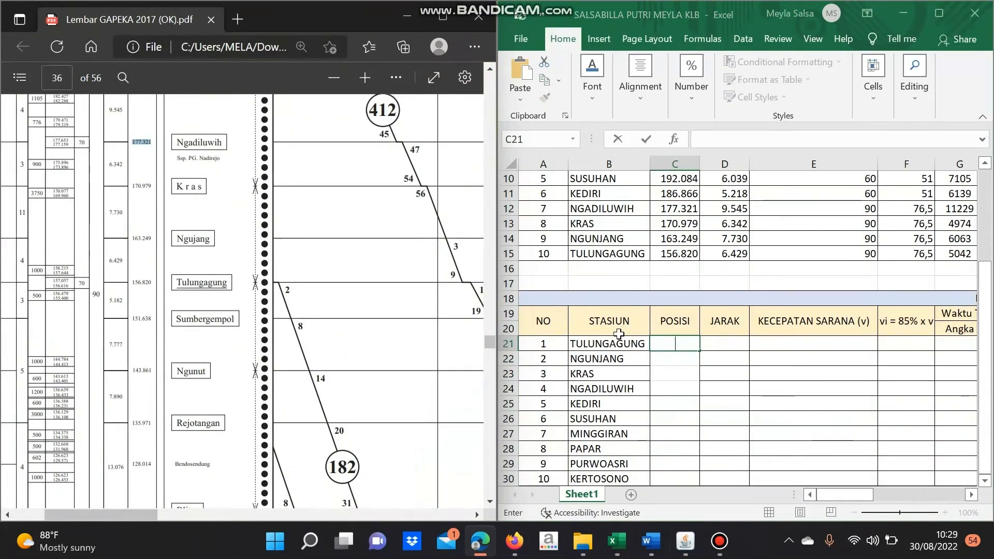
Calculate vi in F21 of the KEPULANGAN table with the formula =85%*E21 and fill it down to F30
text(=85%*E21)
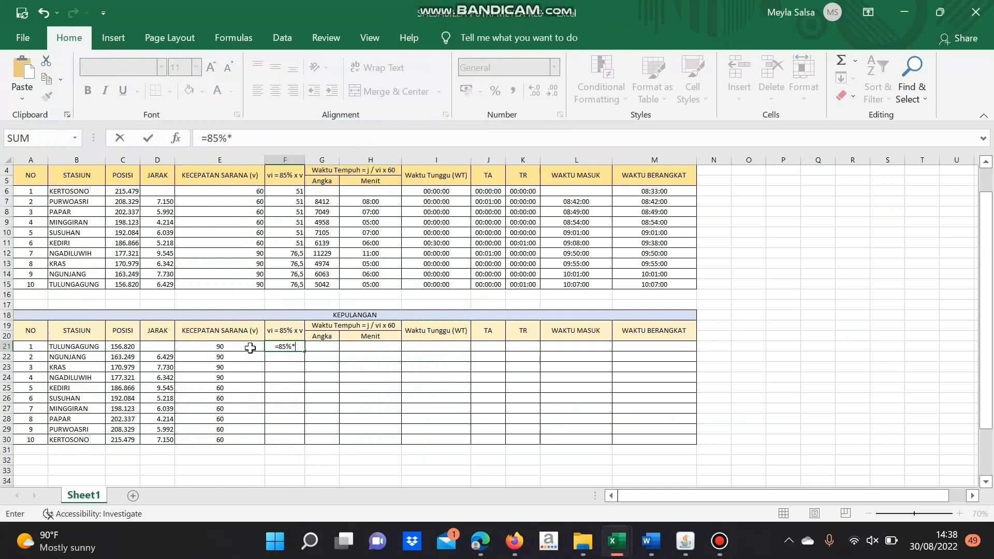
key(ctrl+Return)
double_click(303, 351)
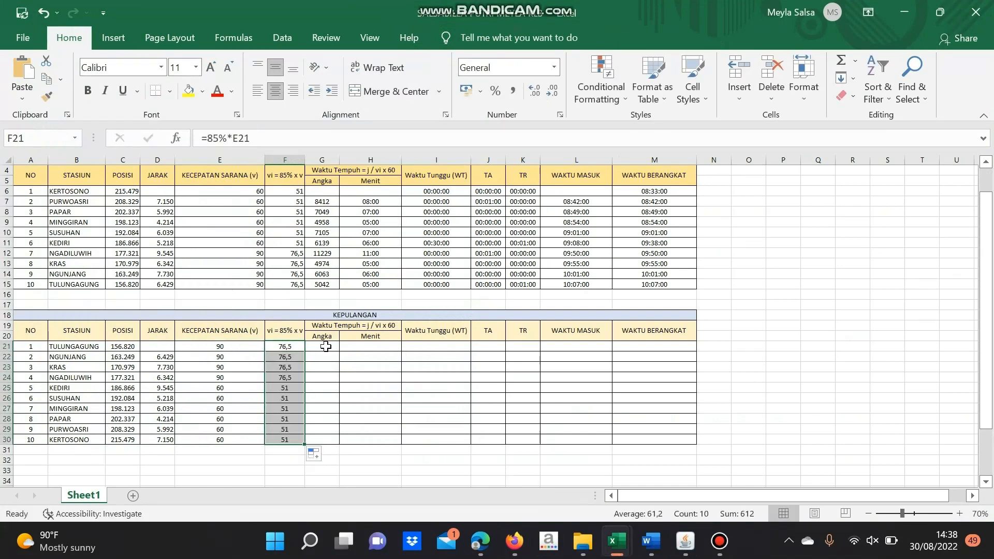
Calculate Angka in G22 of the KEPULANGAN table with the formula =D22/F22*60 and fill it down to G30
click(322, 356)
text(=)
click(166, 358)
text(/)
click(286, 357)
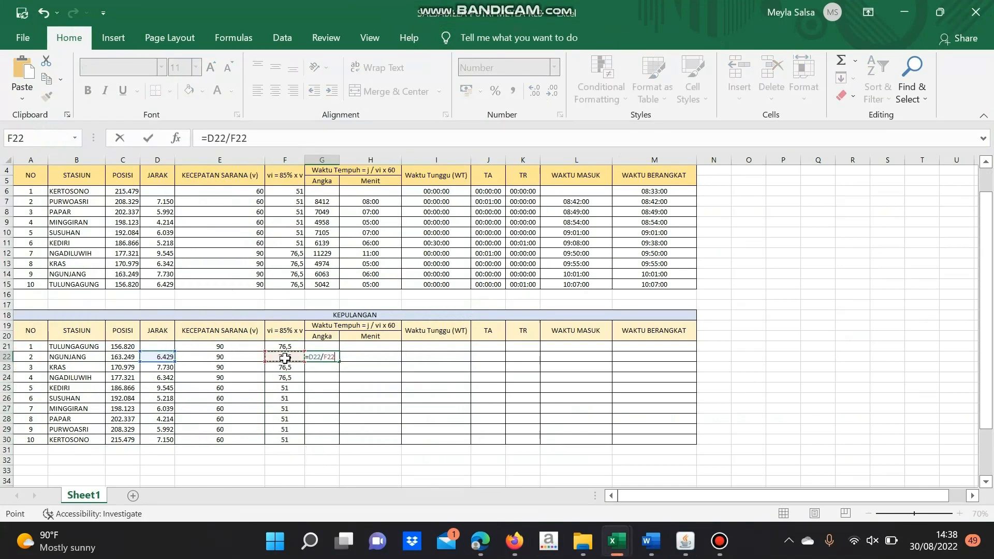
text(*60)
key(ctrl+Return)
double_click(339, 362)
Enter the Menit travel times 00:05:00, 00:06:00, 00:05:00 and 00:11:00 in H22 to H25 of the KEPULANGAN table
click(361, 357)
text(00:05:00)
key(Return)
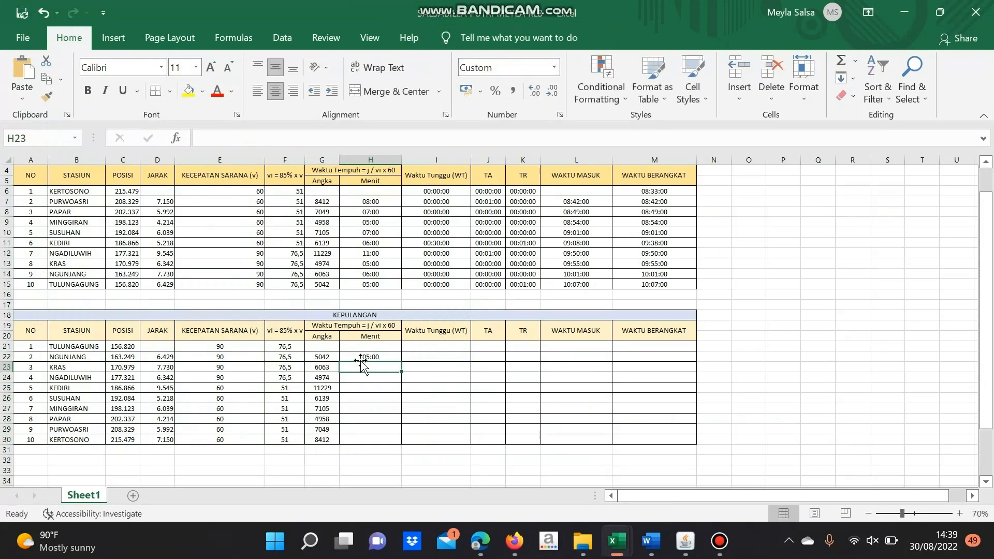
text(00:06:00)
key(Return)
text(00:05:00)
key(Return)
text(00:11:00)
key(Return)
Enter the Menit travel times 00:06:00, 00:07:00, 00:05:00, 00:07:00 and 00:08:00 in H26 to H30, from SUSUHAN to KERTOSONO
text(00:06:00)
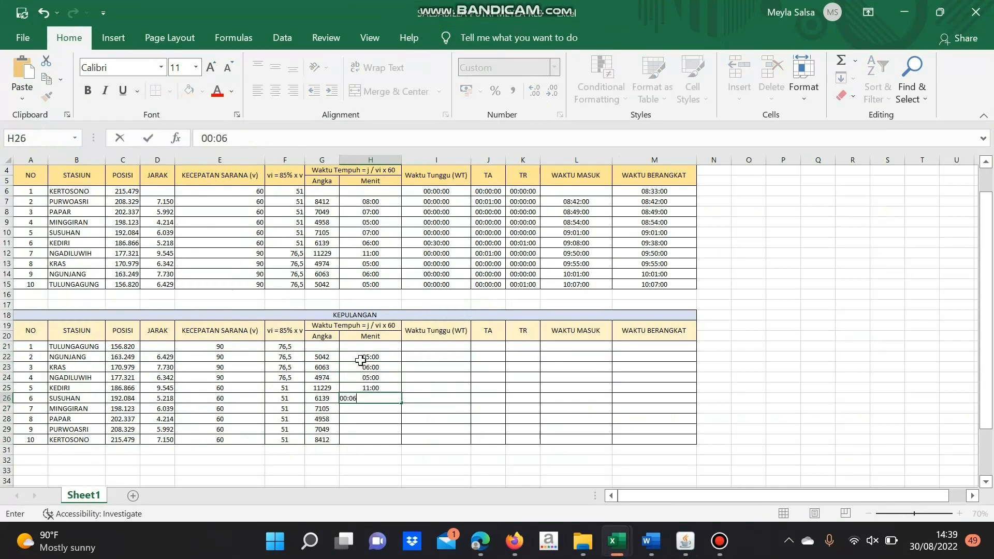
key(Return)
text(00:07:00)
key(Return)
text(00:05:00)
key(Return)
text(00:07:00)
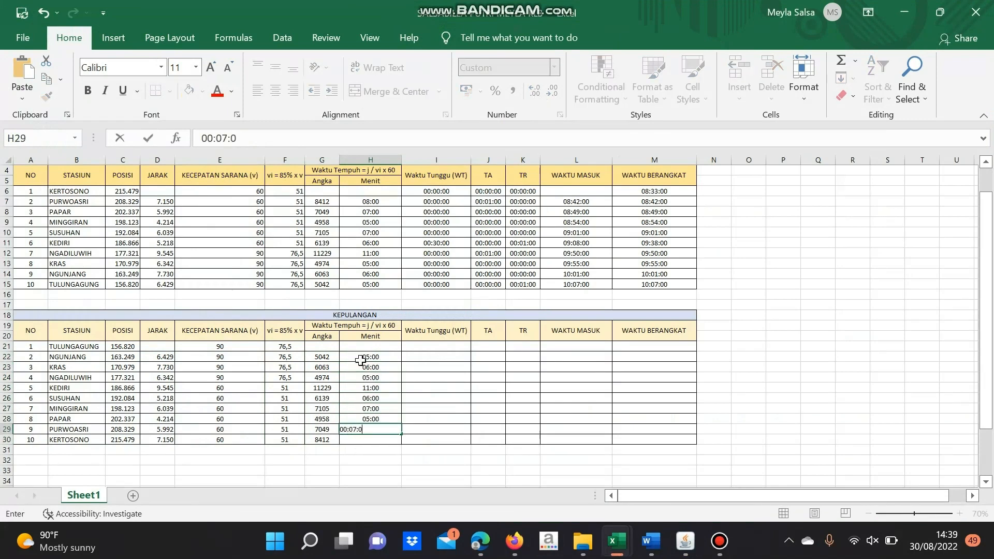
key(Return)
text(00:08)
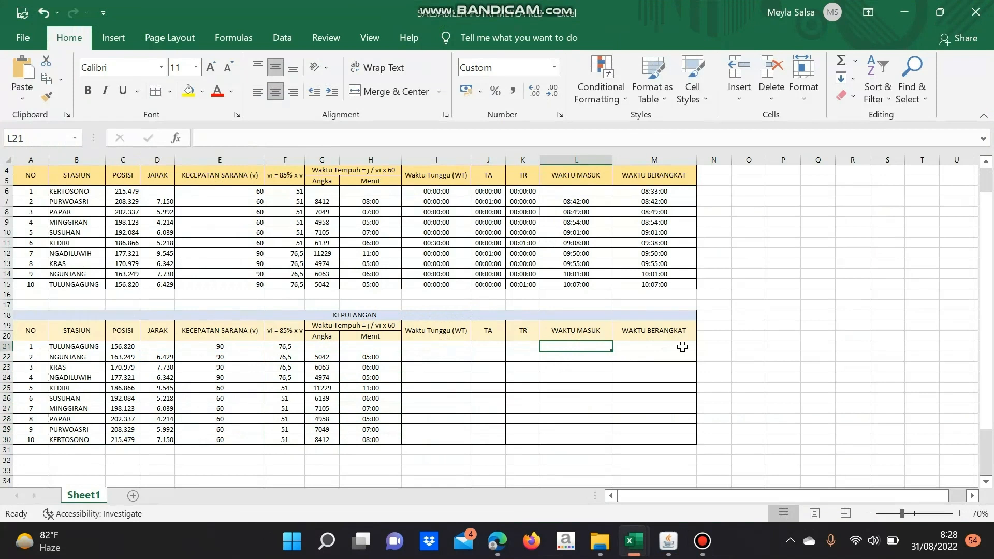
Enter 11:00:00 as the WAKTU BERANGKAT for TULUNGAGUNG in M21 of the KEPULANGAN table
click(646, 349)
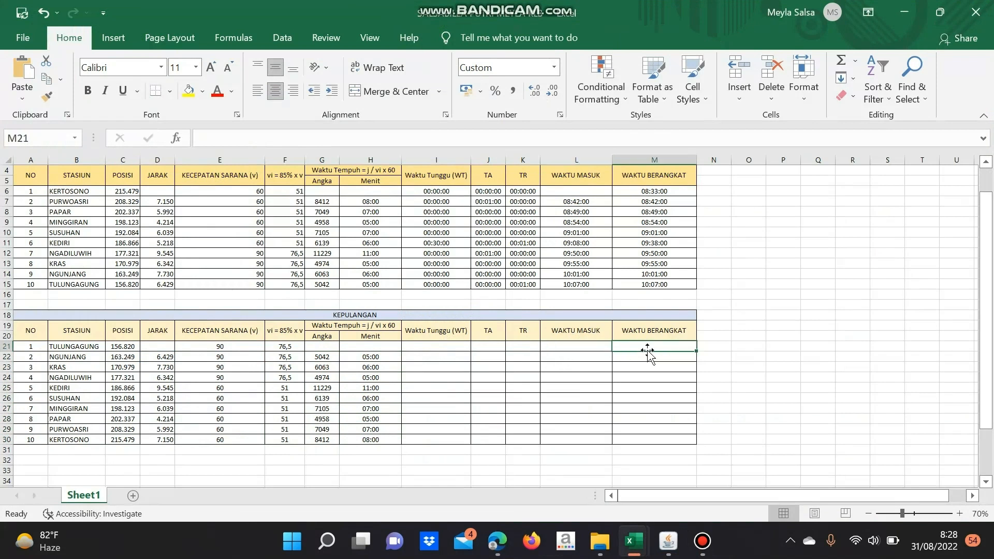
text(11)
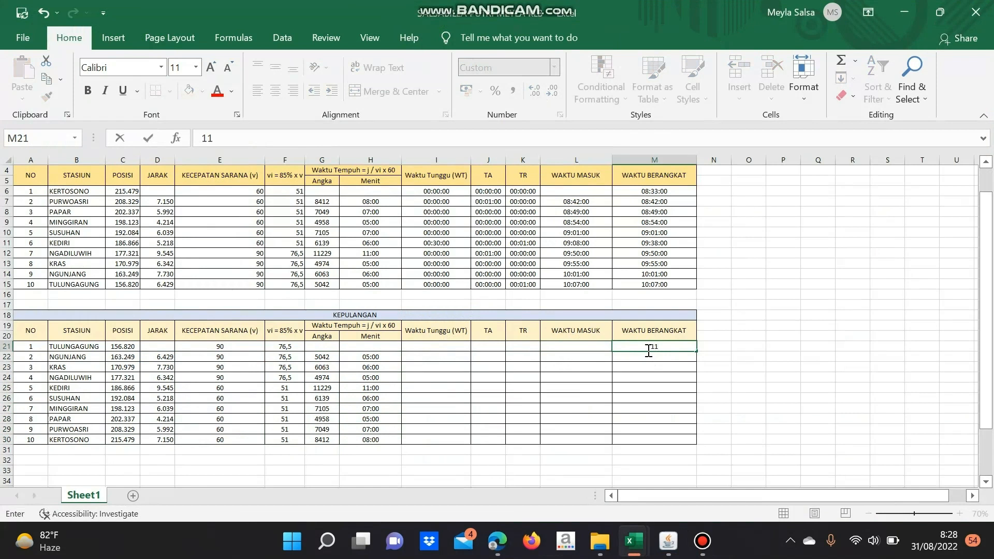
text(:00:00)
key(Return)
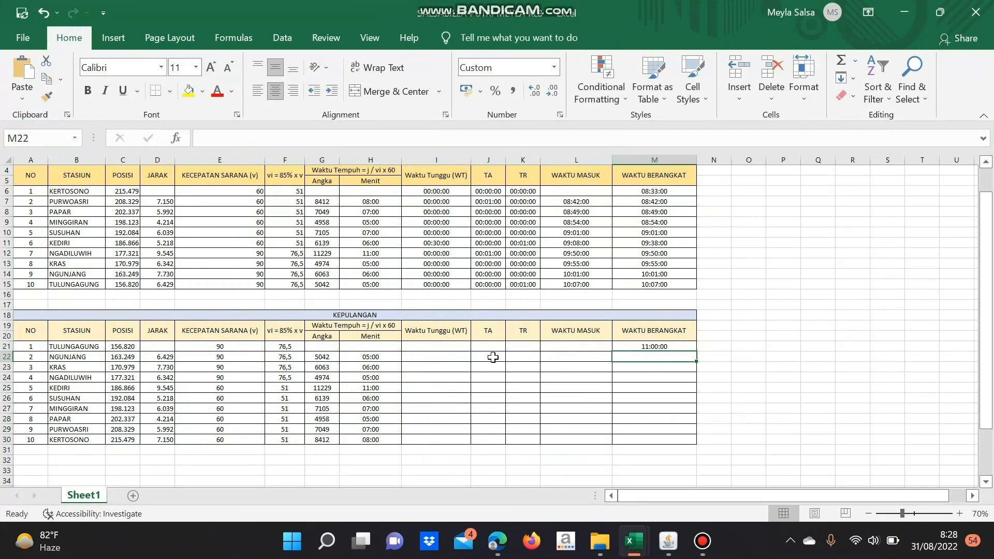
Enter 00:01:00 as the TA value for NGUNJANG in J22 of the KEPULANGAN table
click(493, 357)
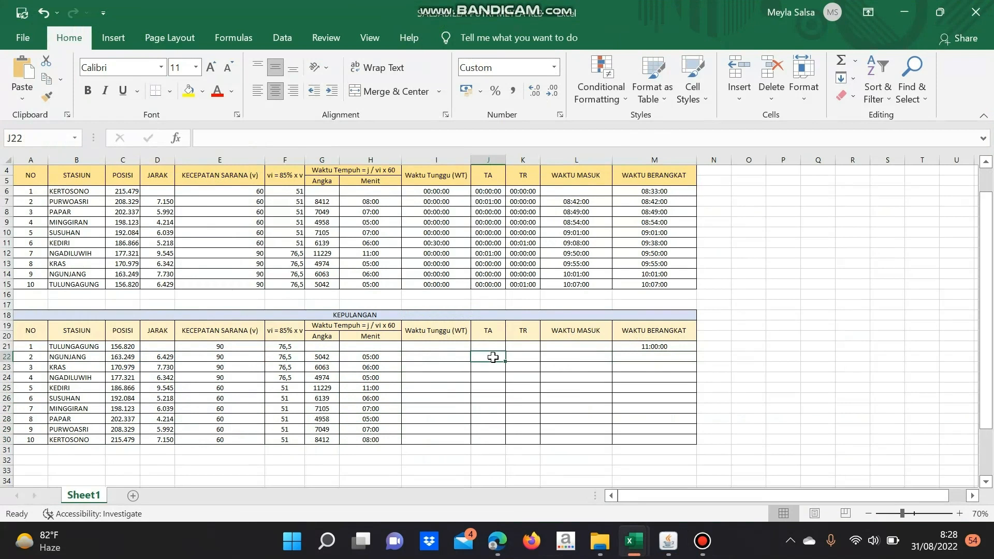
text(00:0)
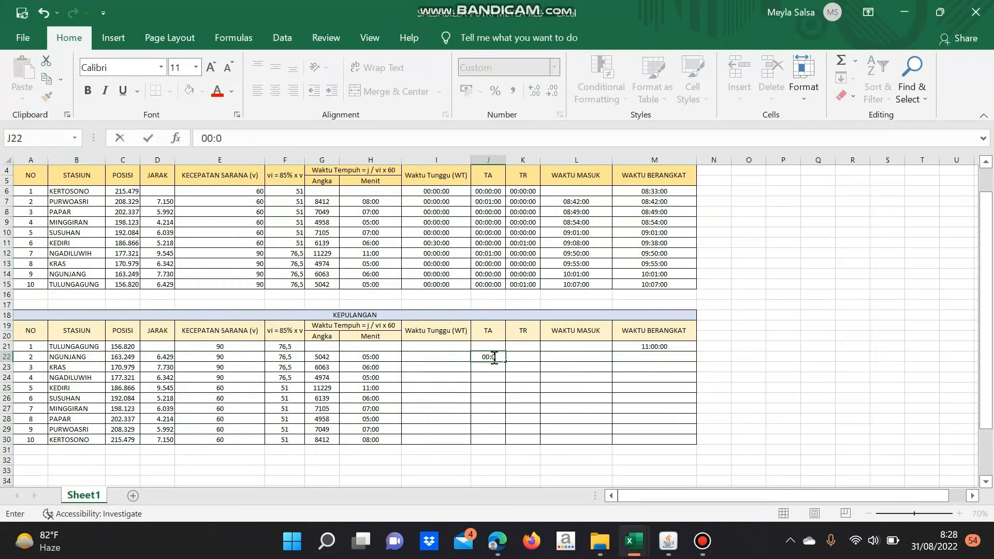
text(1:00)
key(Up)
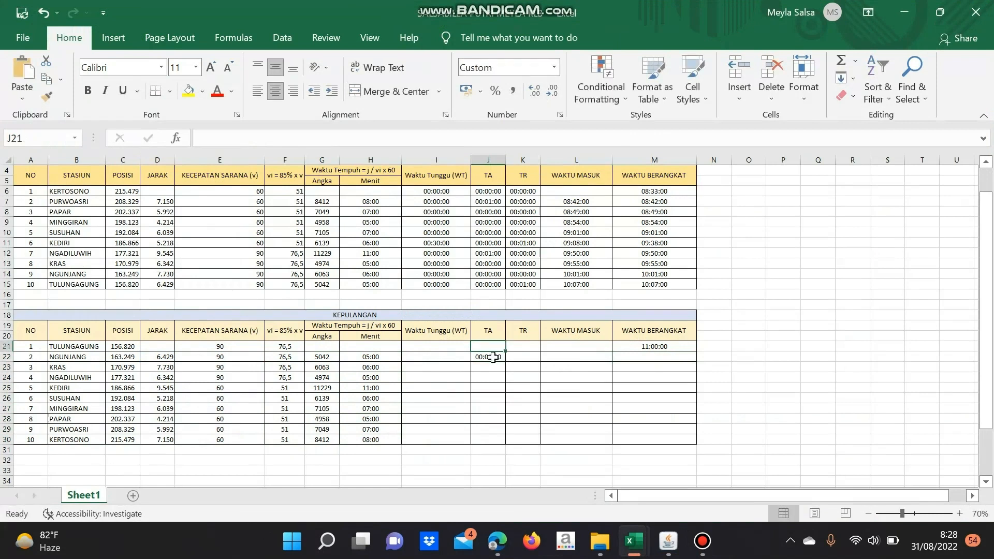
Enter 00:00:00 for both TR and TA of TULUNGAGUNG in K21 and J21
text(00)
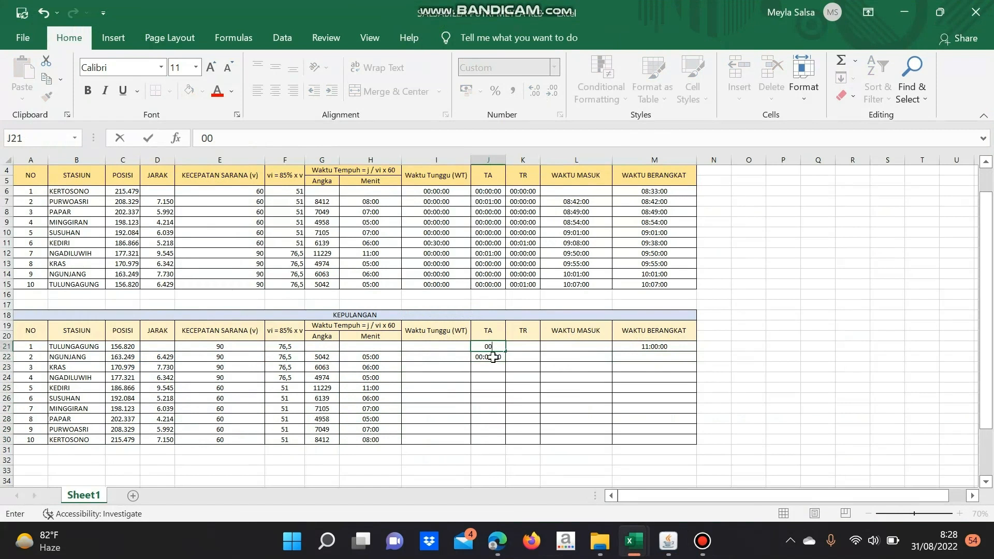
key(BackSpace)
key(BackSpace)
key(Tab)
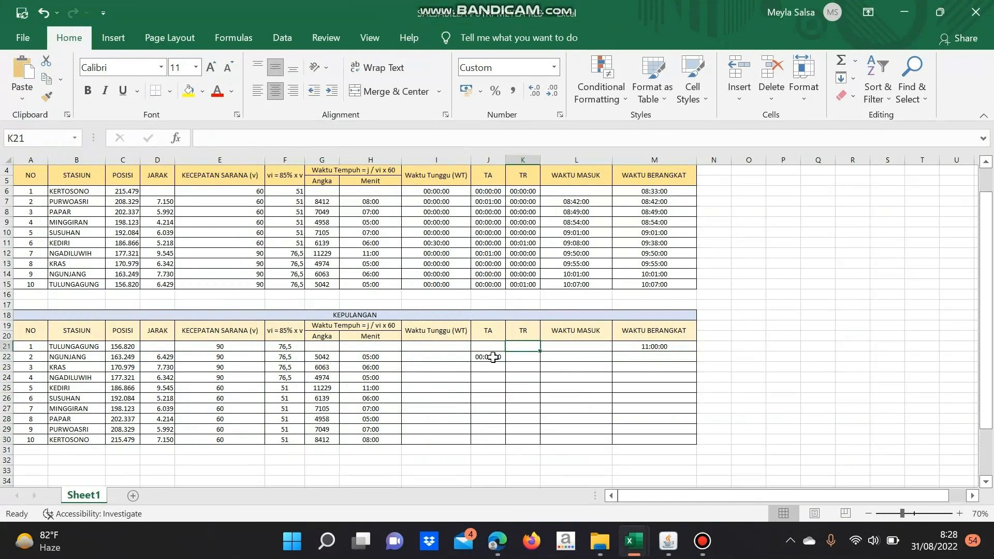
text(00:)
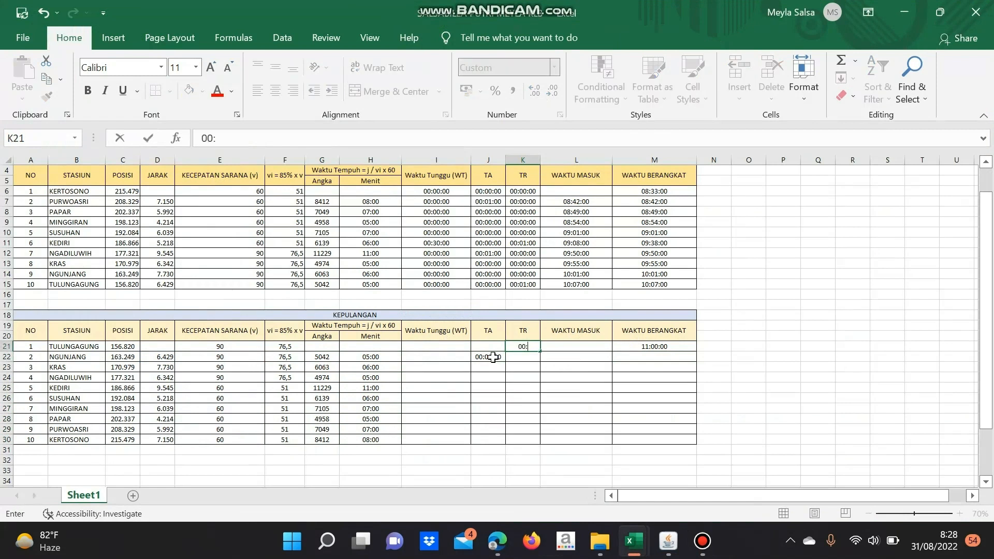
text(00:00)
key(Left)
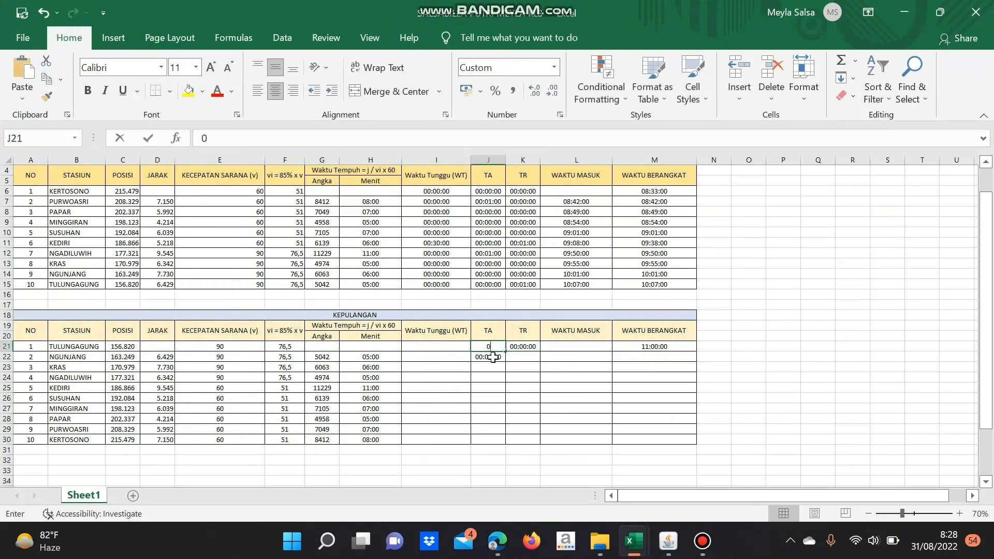
text(00:00:00)
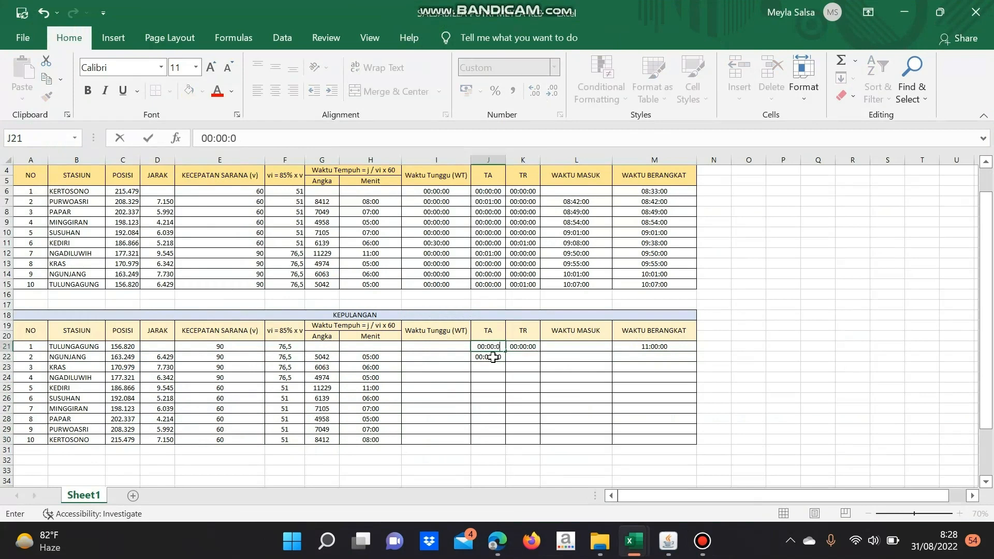
key(Left)
Enter 00:00:00 as the TR value for NGUNJANG in K22
key(Down)
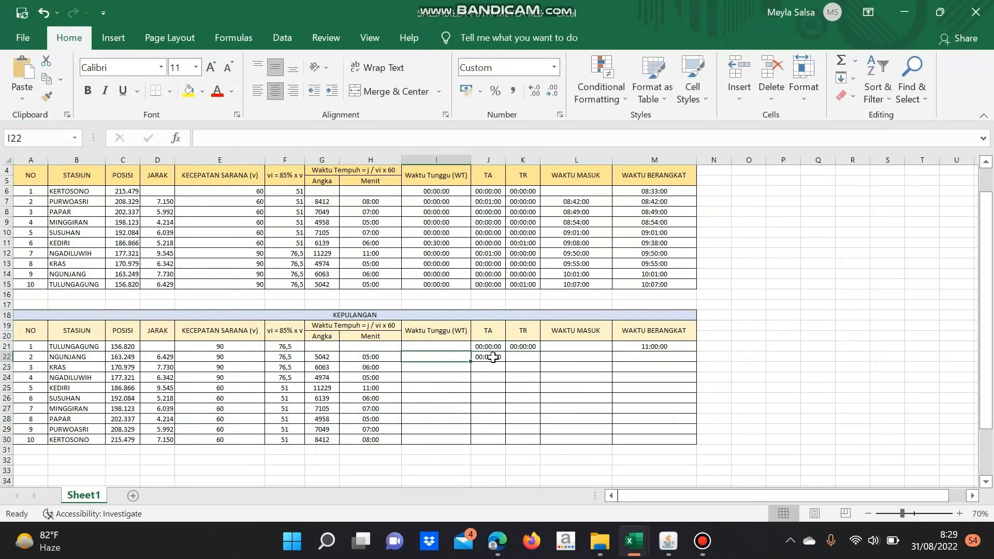
key(Right)
key(Right)
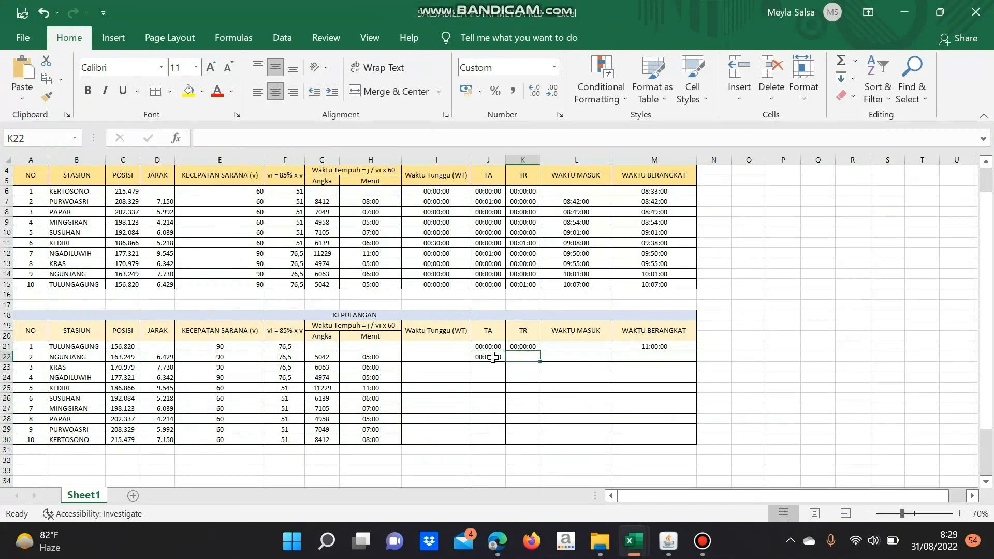
text(00)
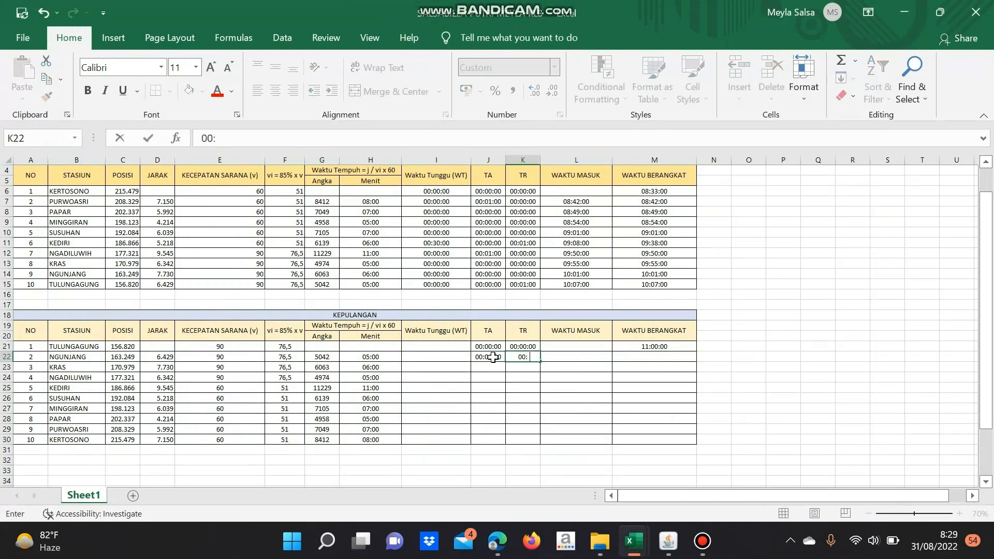
text(:00:00)
Enter a Waktu Tunggu of 00:30:00 and a TA of 00:01:00 for KEDIRI in row 25
click(54, 389)
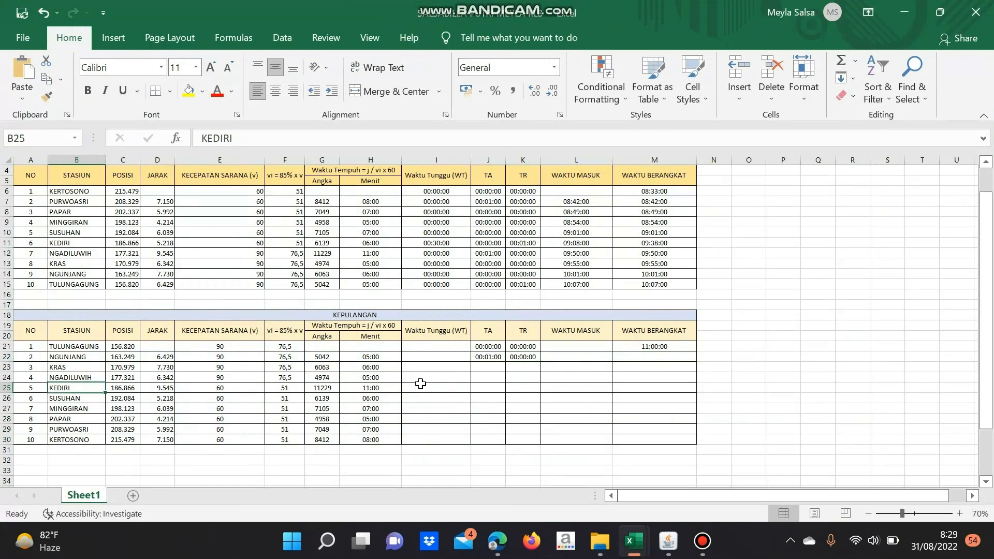
click(427, 384)
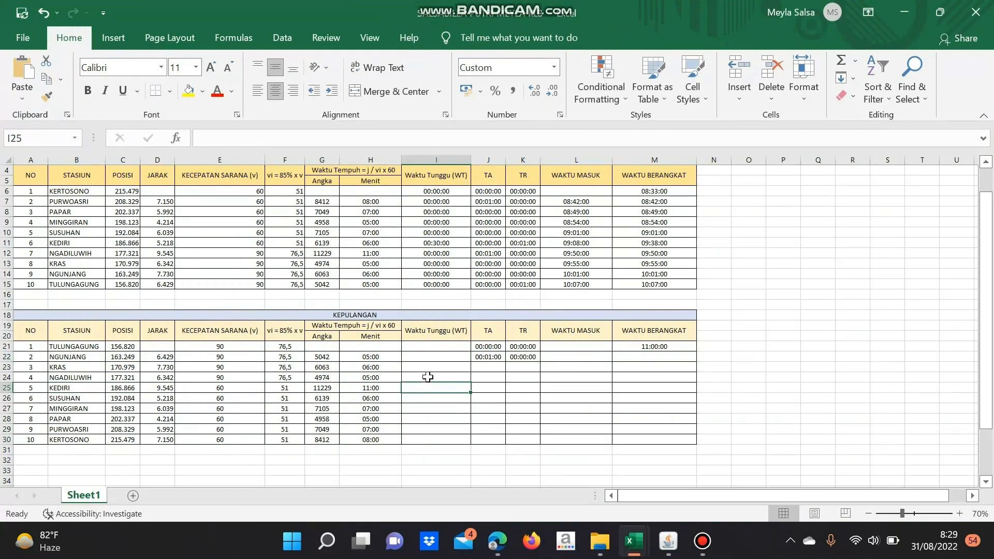
text(00:30:00)
key(Tab)
text(00:01:00)
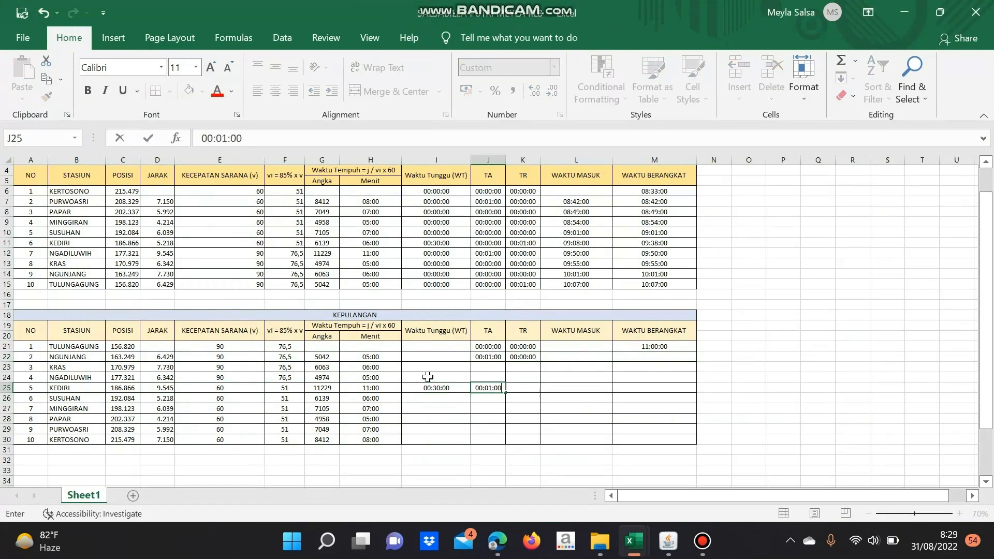
key(Tab)
Enter 00:01:00 as the TR value for NGADILUWIH in K24
key(Up)
text(00:01:00)
click(487, 378)
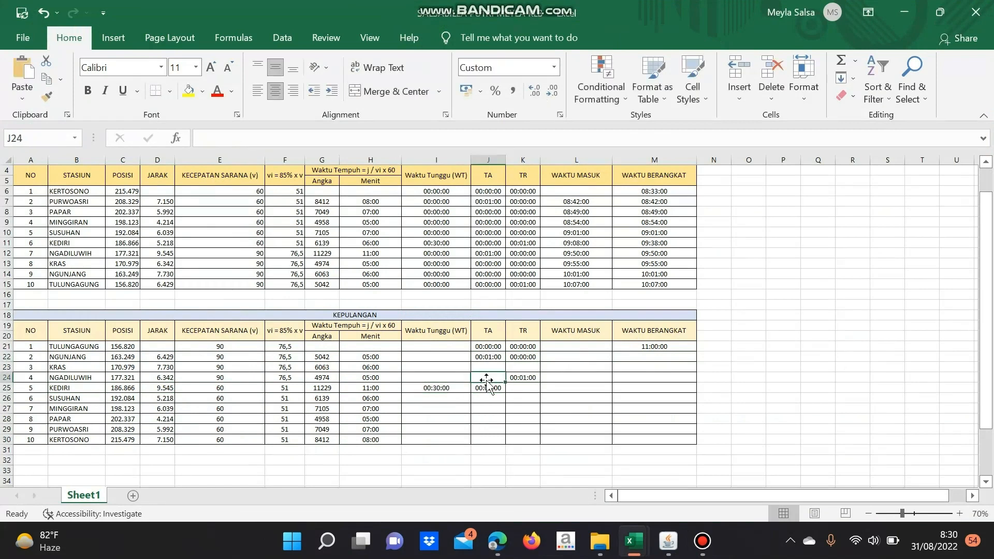
Arrange the jTrainGraph timetable and the Excel worksheet side by side
mouse_move(939, 12)
click(880, 44)
click(104, 129)
click(81, 97)
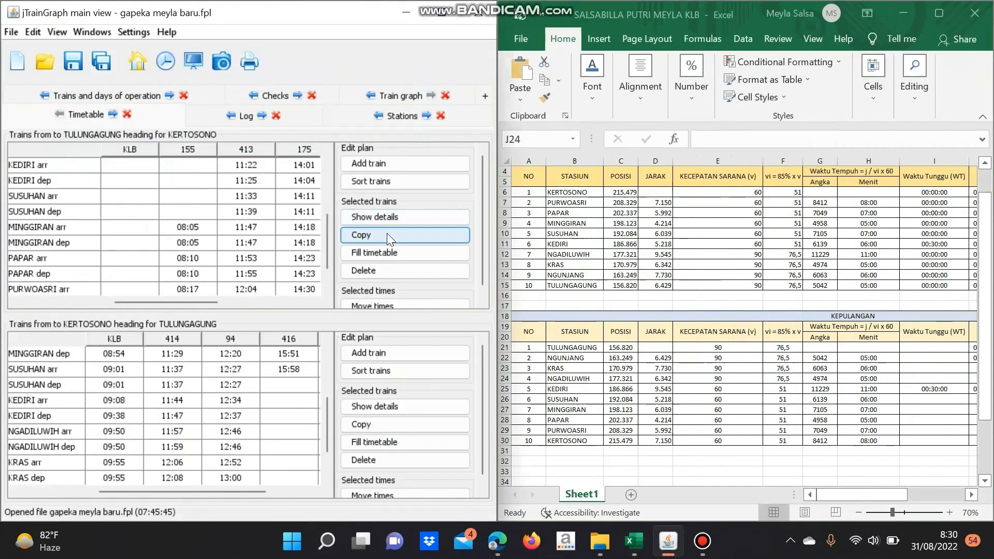
Enter 00:00:00 for TA and TR of KRAS in row 23 and for TA of NGADILUWIH in J24
drag(862, 495, 920, 495)
click(735, 369)
text(00:00:00)
key(Tab)
text(00:00)
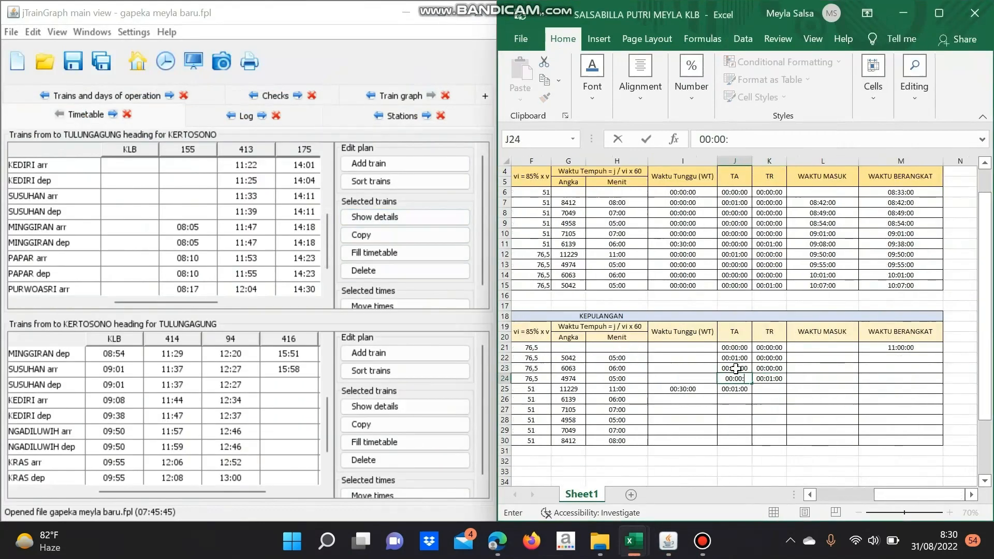
key(Tab)
Calculate the WAKTU MASUK for NGUNJANG in L22 with the formula =M21+H22+J22+K22
click(830, 359)
text(=)
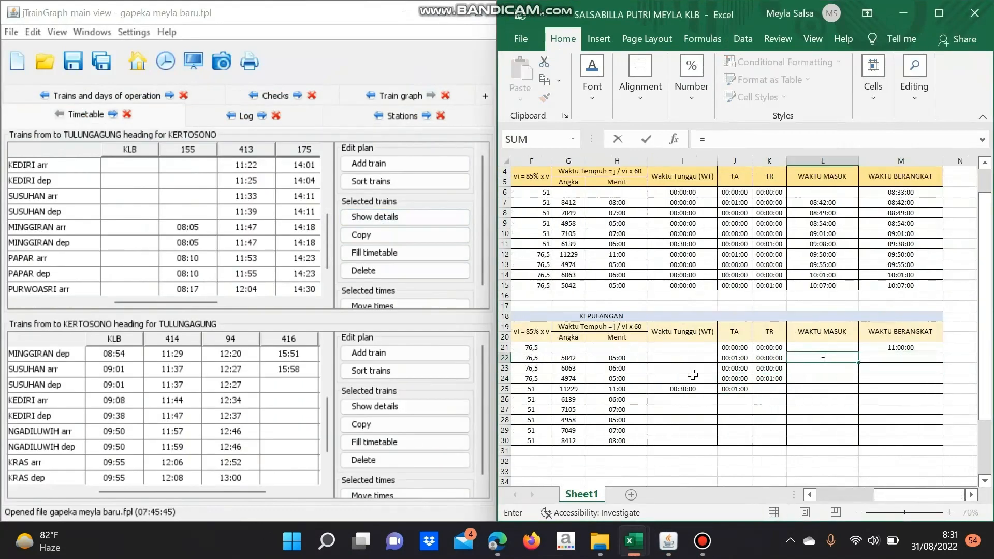
click(879, 348)
text(+)
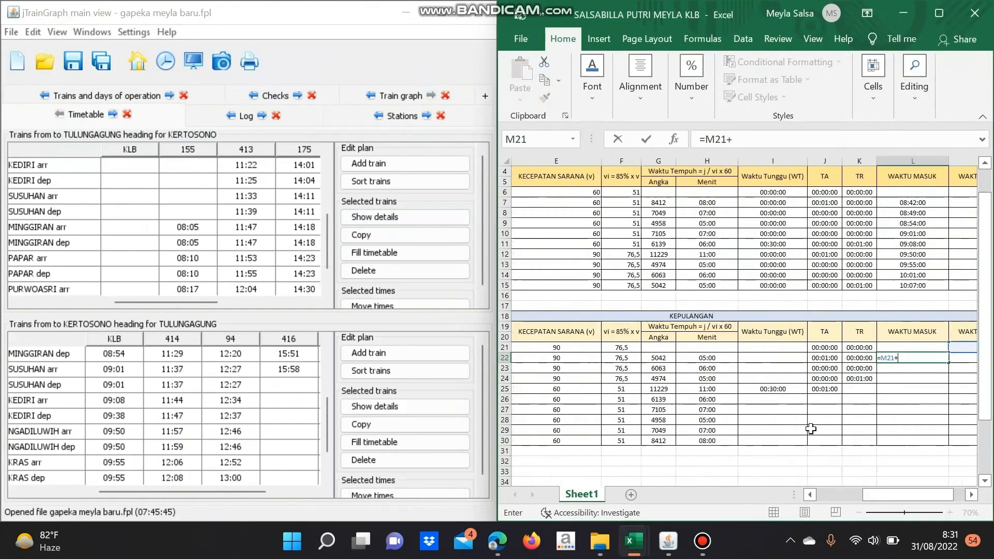
drag(920, 495, 908, 495)
click(706, 357)
text(+)
click(824, 359)
text(+)
click(860, 358)
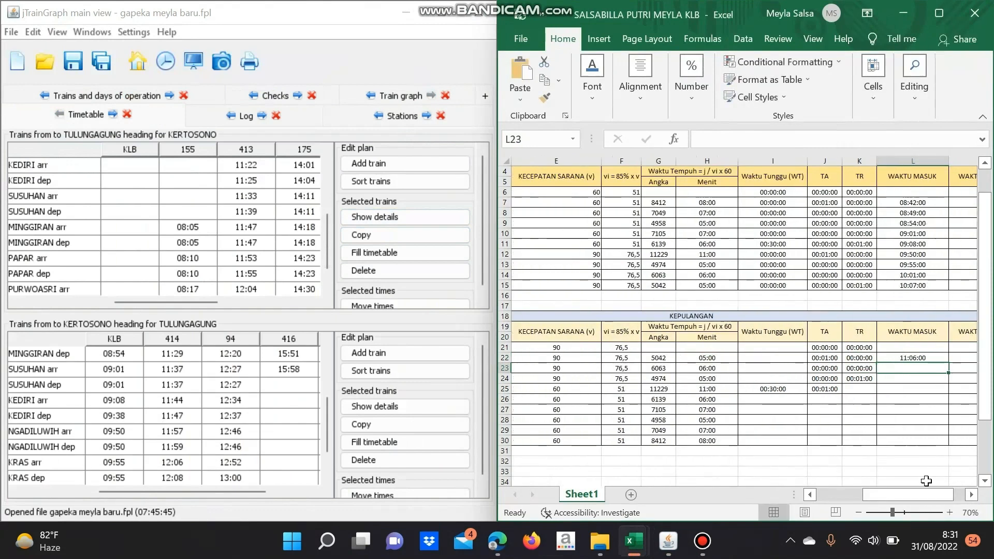
key(Return)
scroll(860, 359, right, 1)
click(900, 358)
text(=)
click(834, 357)
key(Escape)
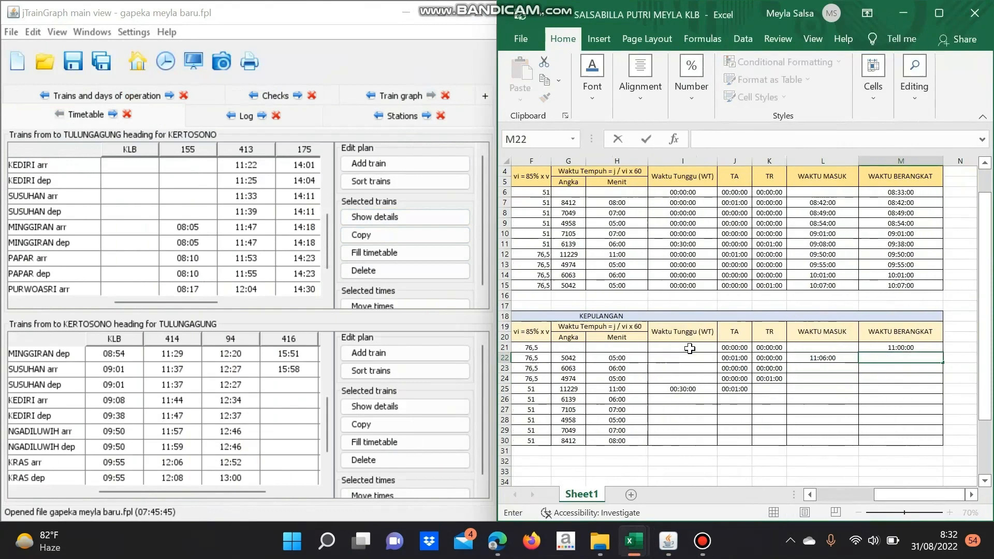
Enter a Waktu Tunggu of 00:00:00 in I21 to I24, from TULUNGAGUNG to NGADILUWIH
click(690, 349)
text(00:00:00)
key(Return)
text(00:00:00)
key(Return)
text(00:00:00)
key(Return)
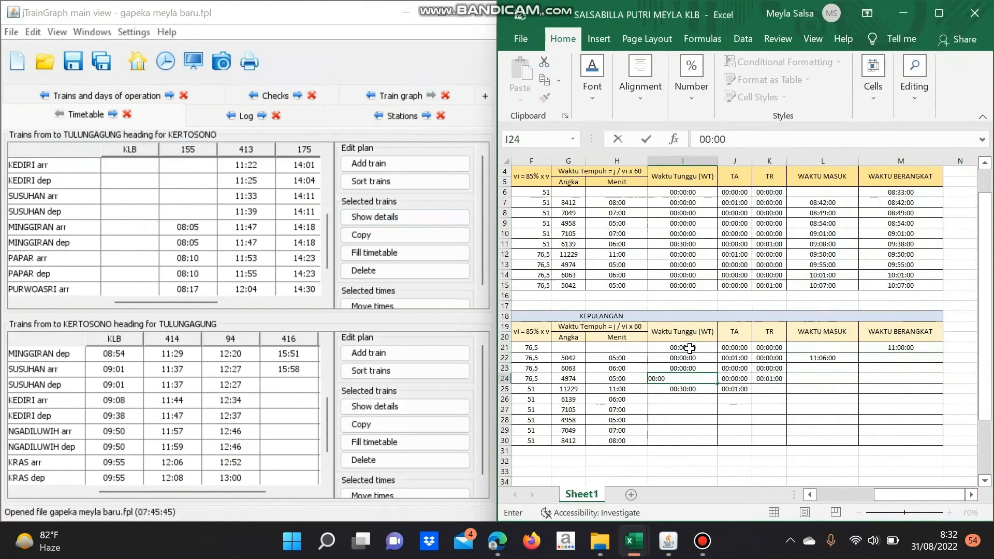
text(00:00:00)
key(Return)
Calculate the WAKTU BERANGKAT for NGUNJANG in M22 with the formula =L22+I22
click(901, 357)
text(=)
click(807, 358)
click(682, 358)
key(Return)
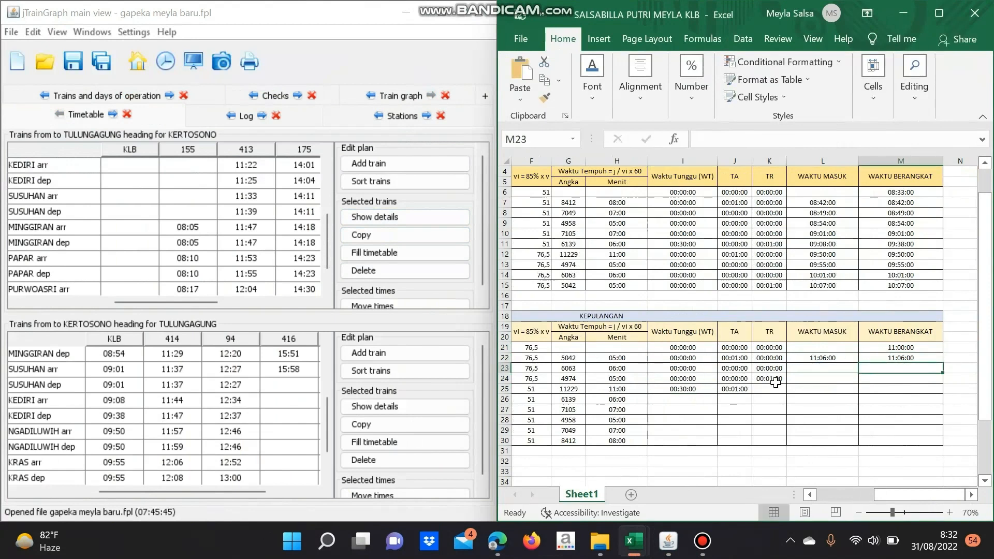
Calculate the WAKTU MASUK for KRAS in L23 with the formula =M22+H23+J23+K23
click(822, 368)
text(=)
click(900, 357)
text(+)
click(617, 368)
text(+)
click(734, 368)
text(+)
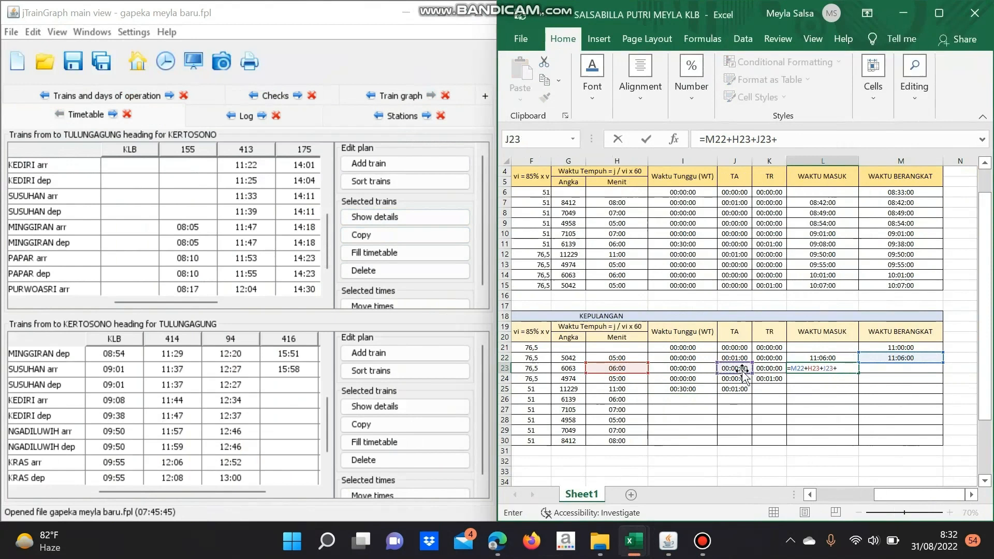
click(769, 368)
key(Return)
Calculate the WAKTU BERANGKAT for KRAS in M23 with the formula =L23+I23
click(900, 368)
text(=)
click(822, 368)
text(+)
click(695, 371)
key(Return)
Calculate the WAKTU MASUK for NGADILUWIH in L24 with the formula =M23+H24+J24+K24
click(822, 379)
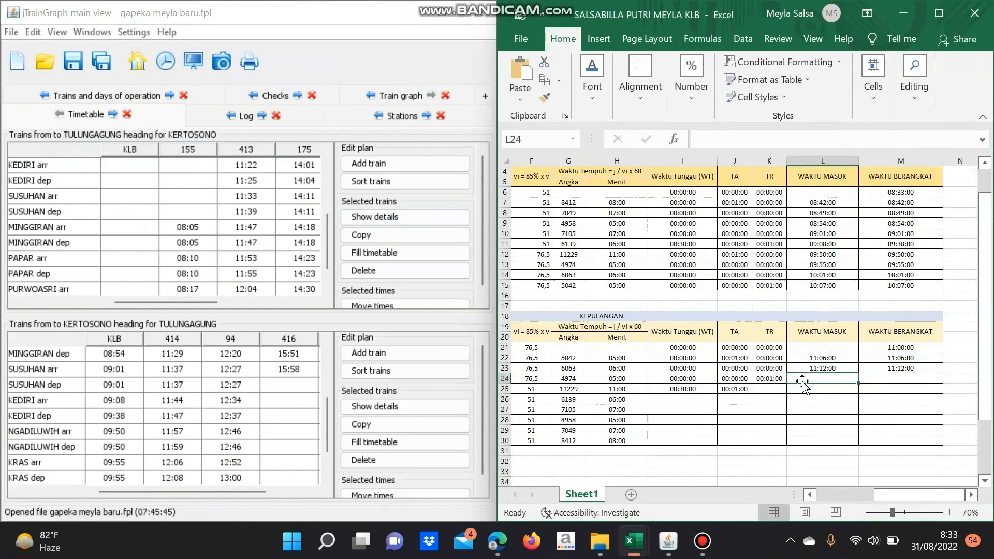
text(=)
click(901, 367)
text(+)
click(616, 380)
click(734, 378)
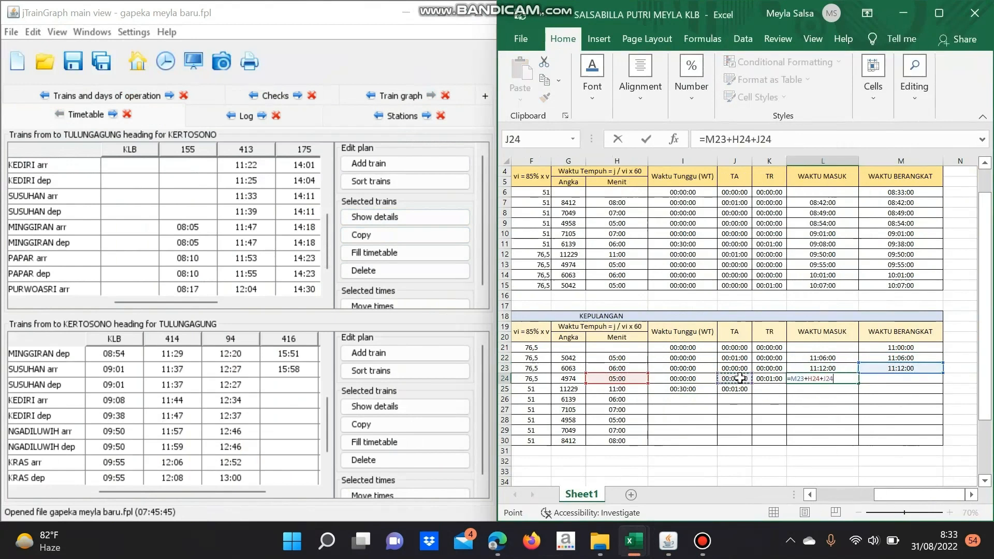
click(769, 378)
key(Return)
Calculate the WAKTU BERANGKAT for NGADILUWIH in M24 with the formula =L24+I24
click(901, 378)
text(=)
click(822, 379)
text(+)
click(695, 378)
key(Return)
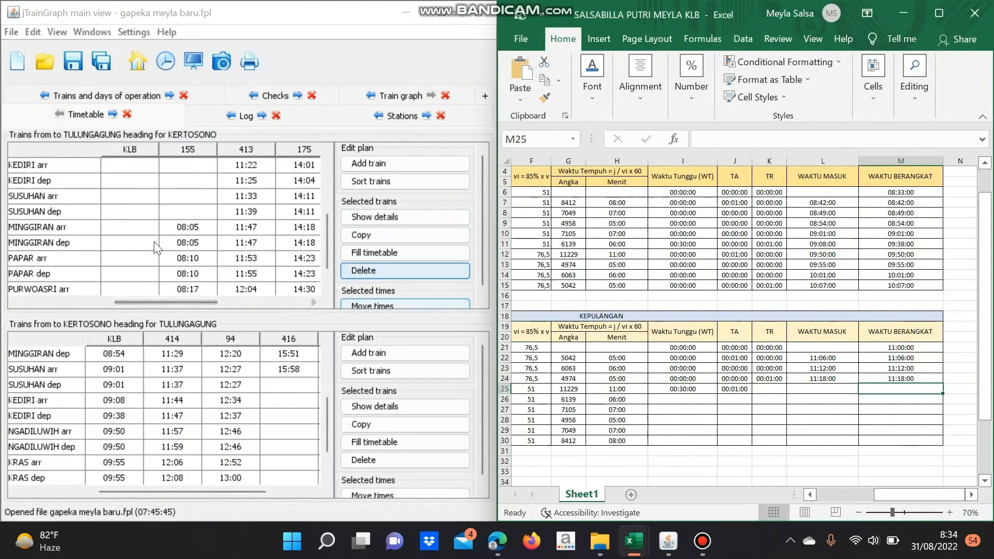
Enter the KLB train's times in the Kertosono-bound timetable: TULUNGAGUNG departure 11:00, NGUNJANG arrival and departure 11:06
scroll(120, 241, down, 1)
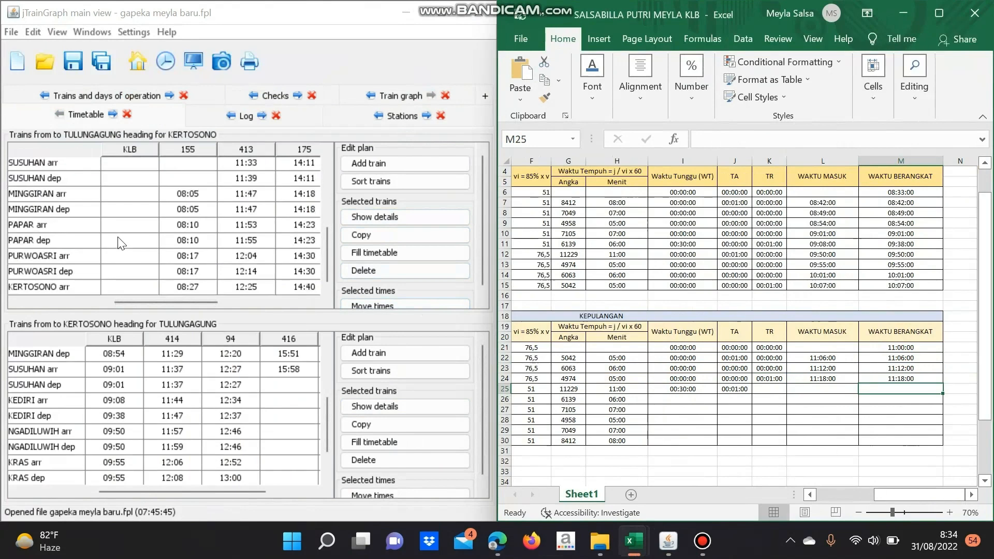
scroll(119, 241, up, 3)
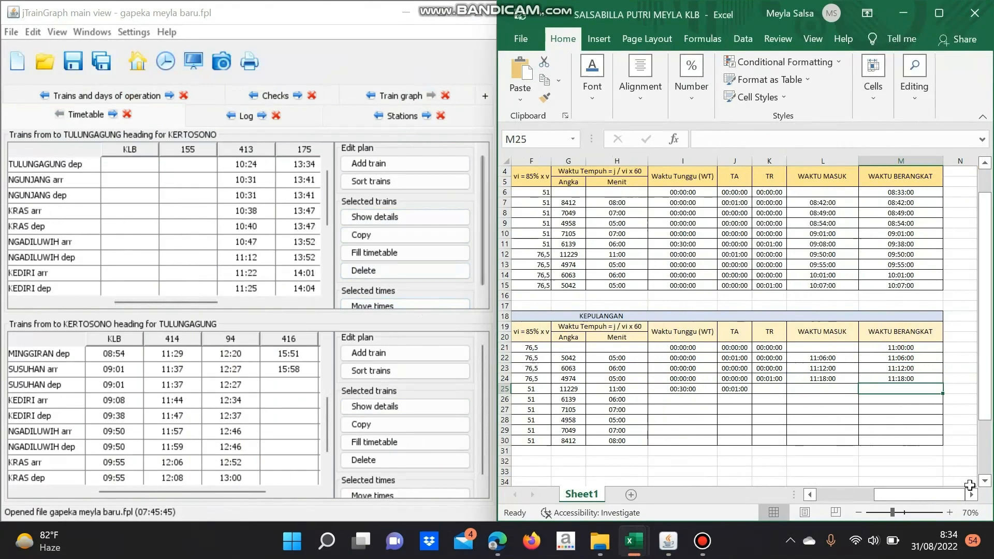
scroll(760, 350, down, 2)
click(138, 169)
text(11:00)
key(Return)
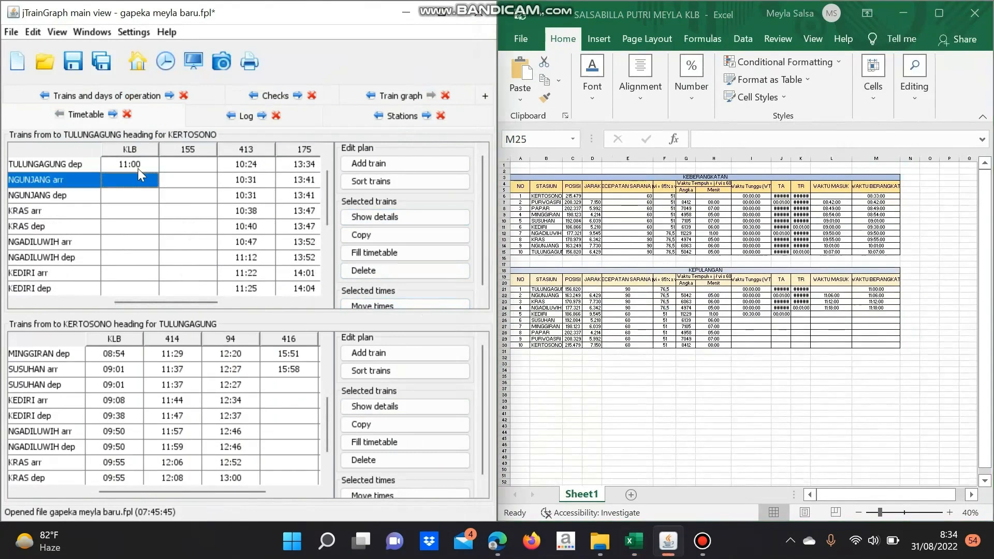
text(11:06)
key(Return)
text(11:06)
key(Return)
Set the KLB train's KRAS arrival and departure to 11:12 in the Kertosono-bound timetable
text(11:12)
key(Return)
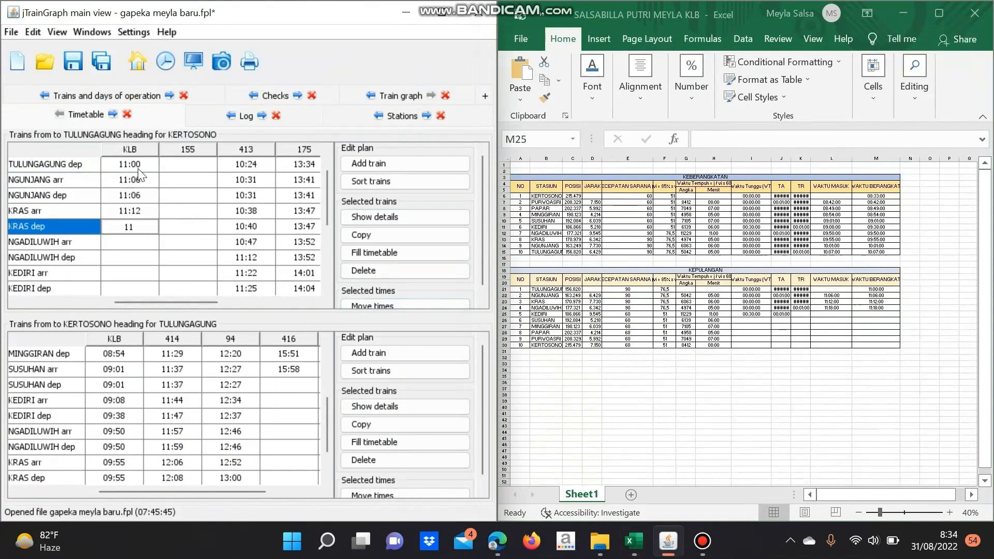
text(11:12)
key(Return)
Set the KLB train's NGADILUWIH arrival and departure both to 11:18 in the timetable
text(11:18)
key(Return)
text(11:18)
key(Return)
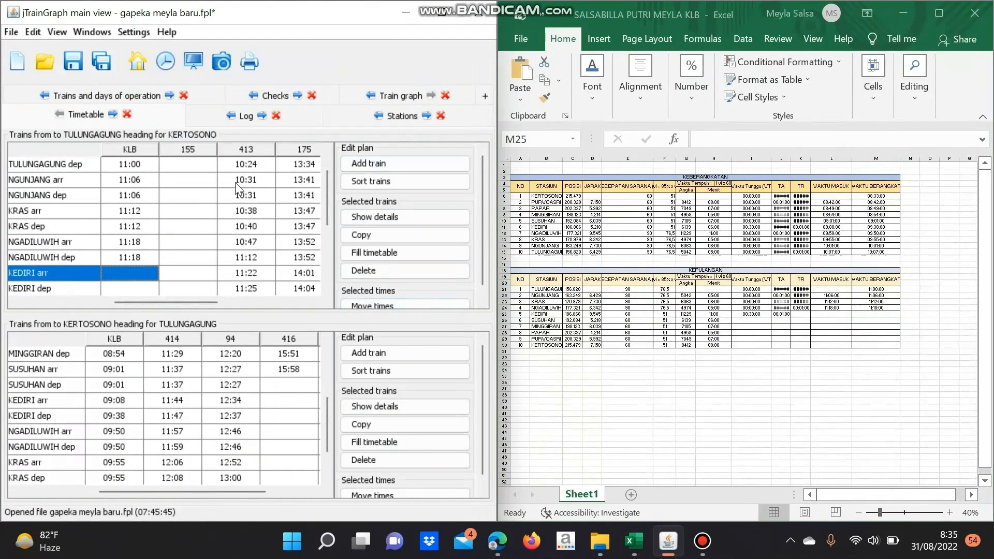
Examine the returning KLB train's path in the train graph against trains 93 and 413 around NGADILUWIH
click(396, 96)
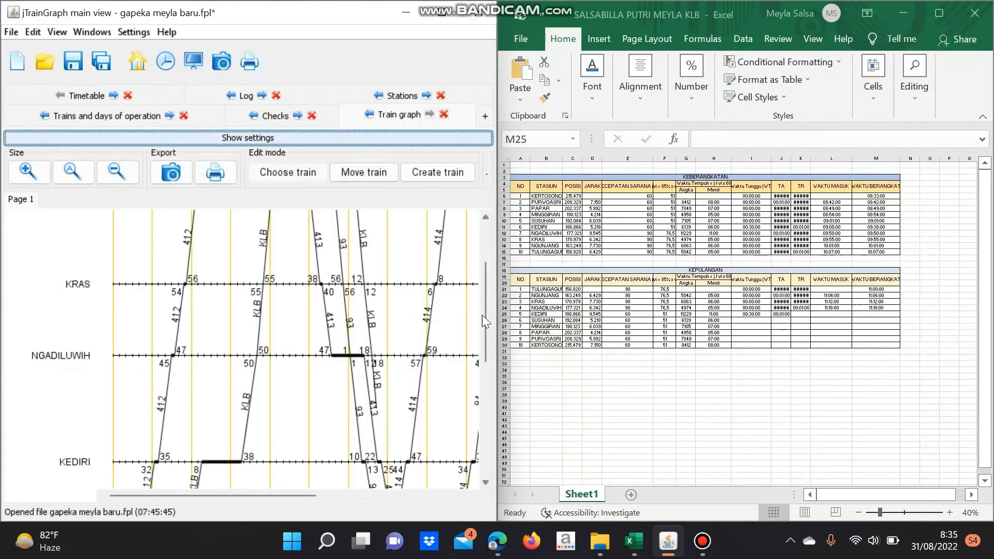
mouse_move(486, 316)
mouse_down()
mouse_move(479, 271)
mouse_move(494, 309)
mouse_up()
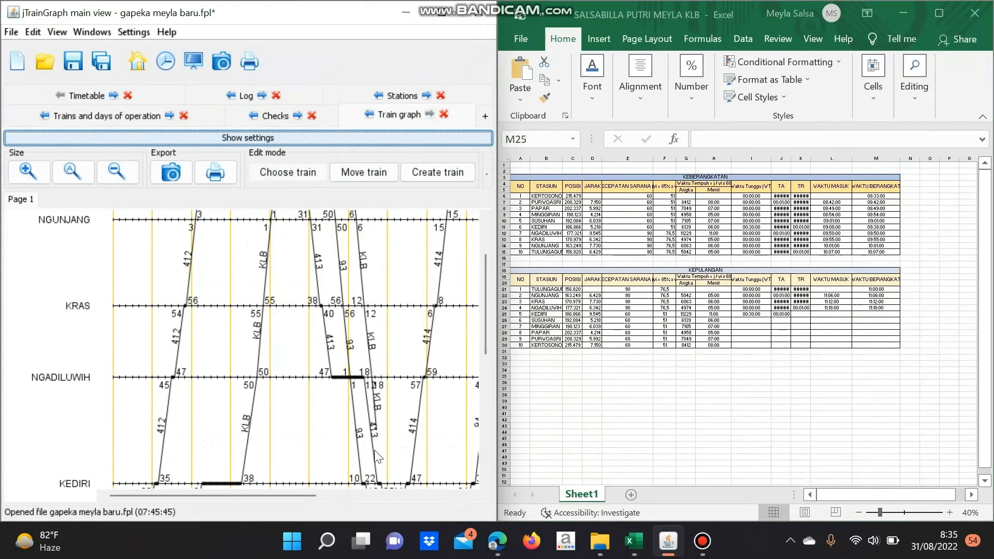
mouse_move(487, 327)
mouse_down()
mouse_move(489, 346)
mouse_move(479, 324)
mouse_up()
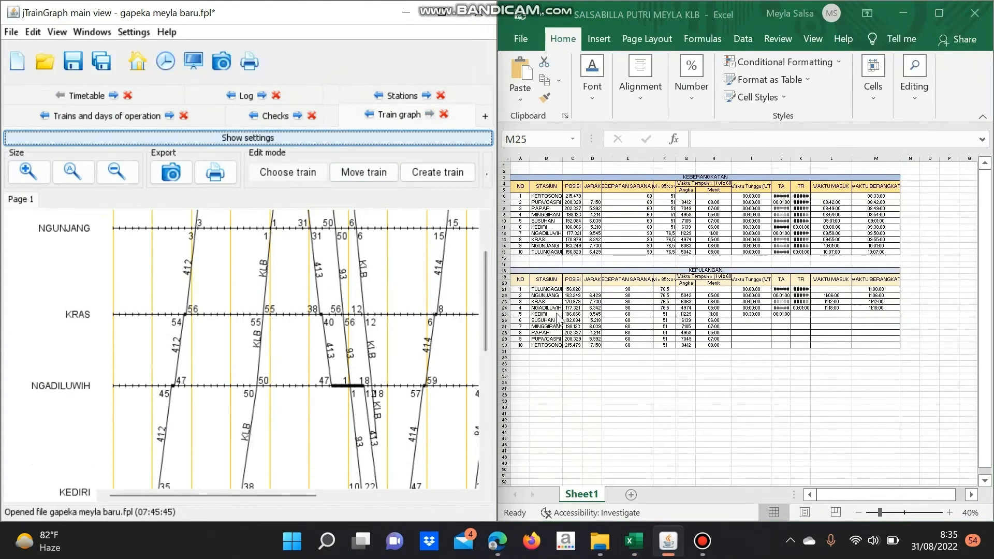
Clear the waiting time, TA, TR, WAKTU MASUK and WAKTU BERANGKAT cells I24 to M24 for NGADILUWIH in the Excel KEPULANGAN table
scroll(752, 297, up, 2)
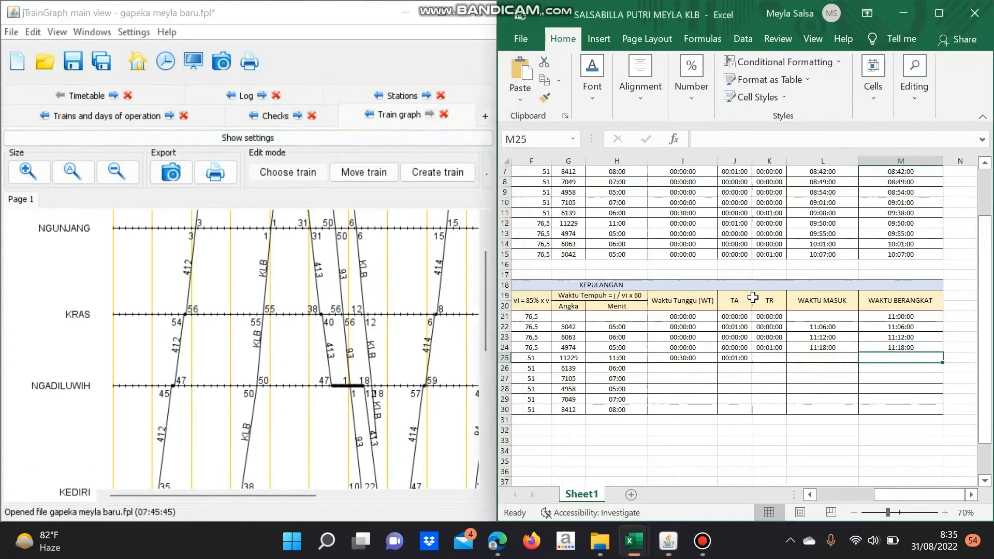
click(699, 346)
key(BackSpace)
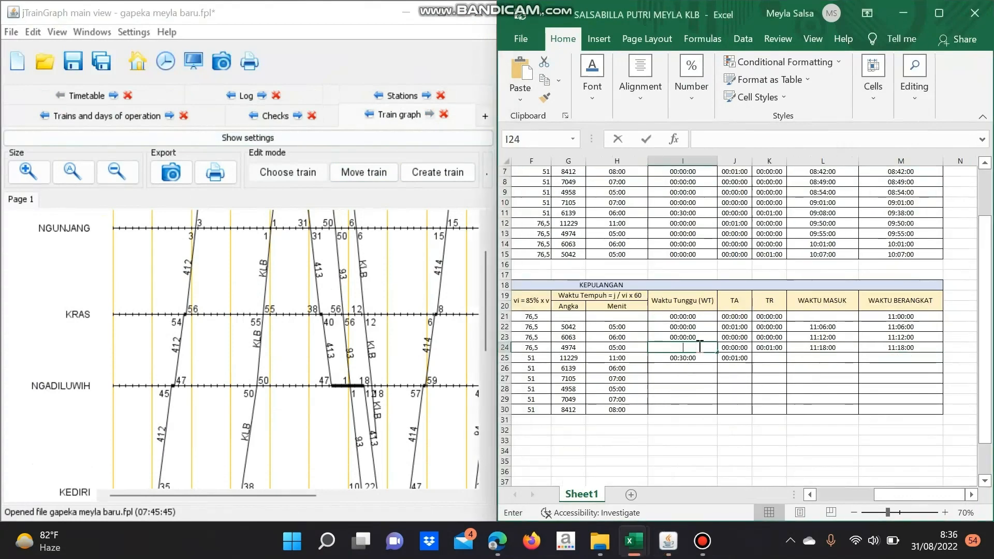
key(Right)
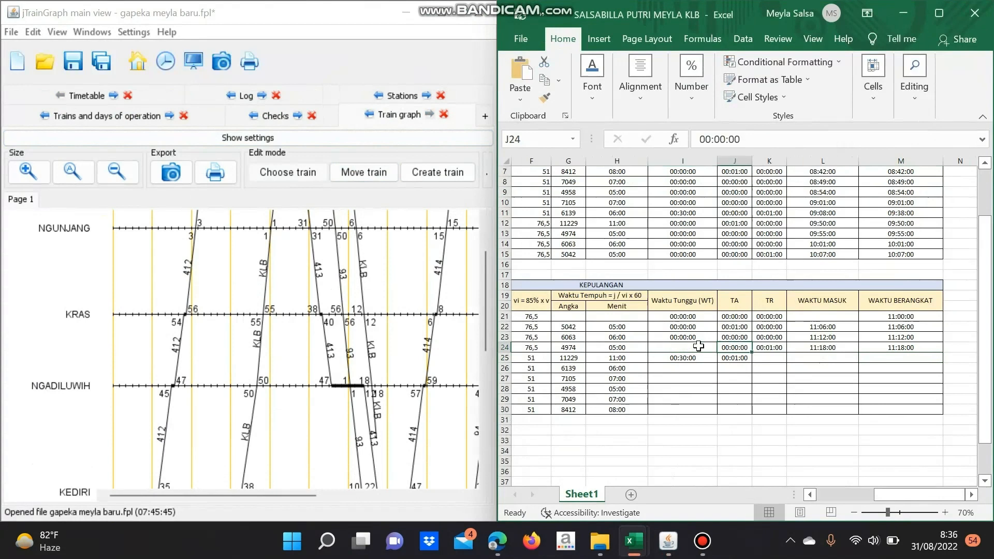
key(BackSpace)
key(Right)
key(BackSpace)
key(Right)
key(BackSpace)
key(Right)
key(BackSpace)
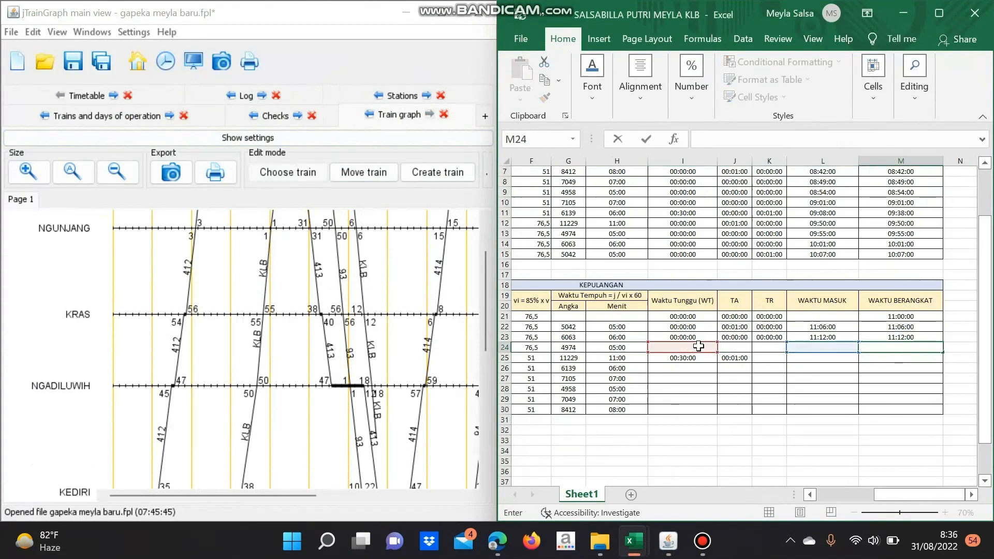
Set NGADILUWIH's Waktu Tunggu to 00:05:00, TA to 00:00:00 and TR to 00:01:00 in row 24
click(698, 347)
text(00:05:00)
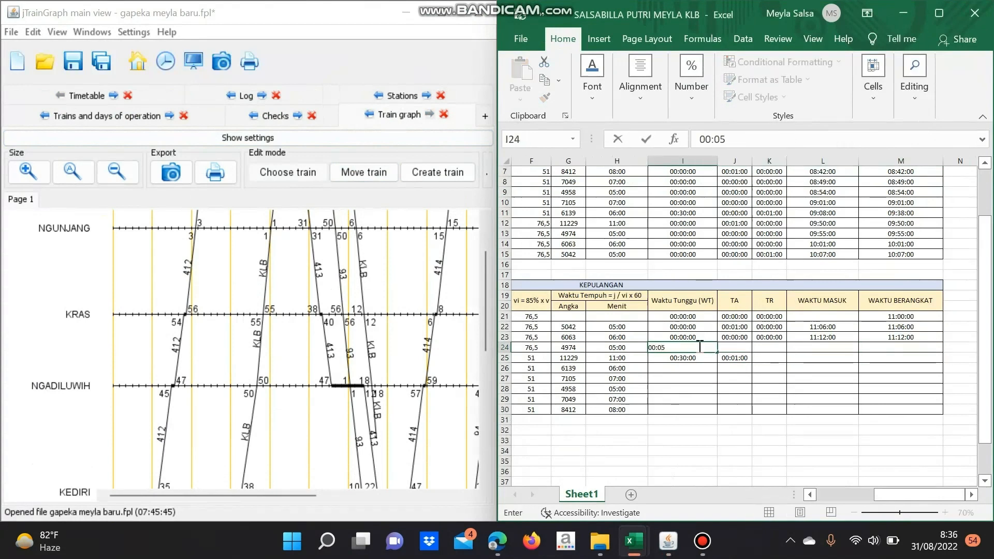
key(Tab)
text(00:00:00)
key(Tab)
text(00:01:00)
key(Tab)
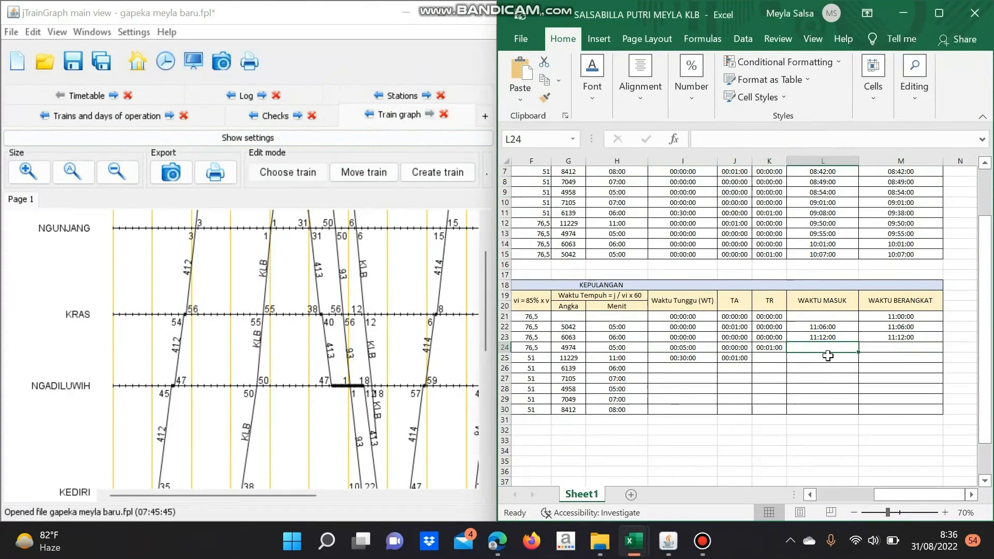
Calculate NGADILUWIH's WAKTU MASUK in L24 with =M23+H24+J24+K24, and its WAKTU BERANGKAT in M24
text(=)
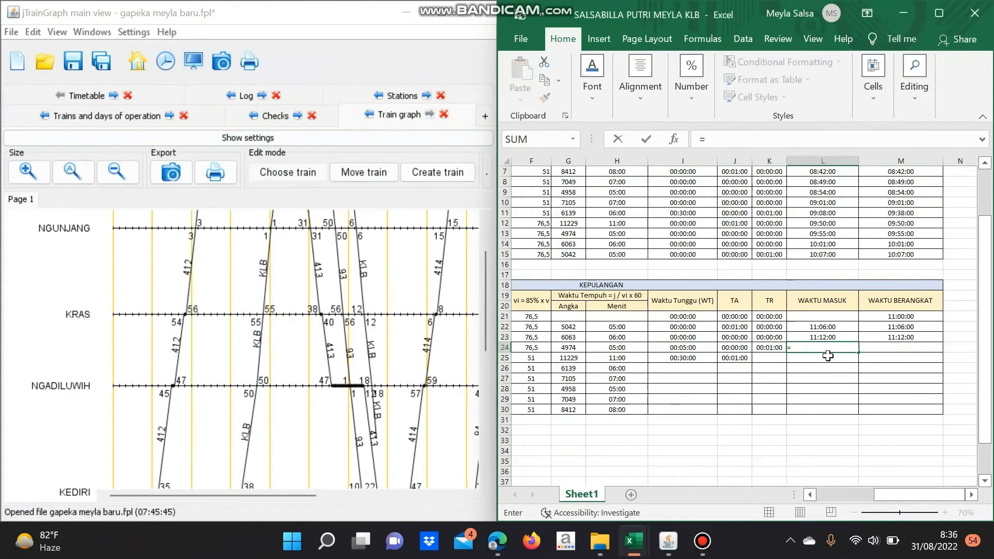
click(880, 337)
text(+)
click(595, 347)
text(+)
click(683, 348)
text(+)
click(735, 348)
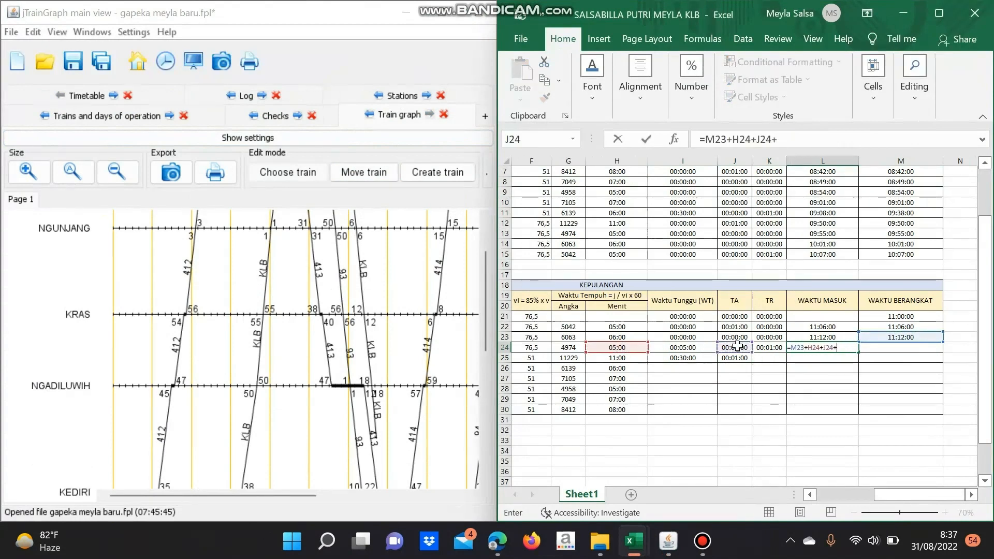
text(+)
click(769, 347)
key(Return)
click(900, 348)
text(=)
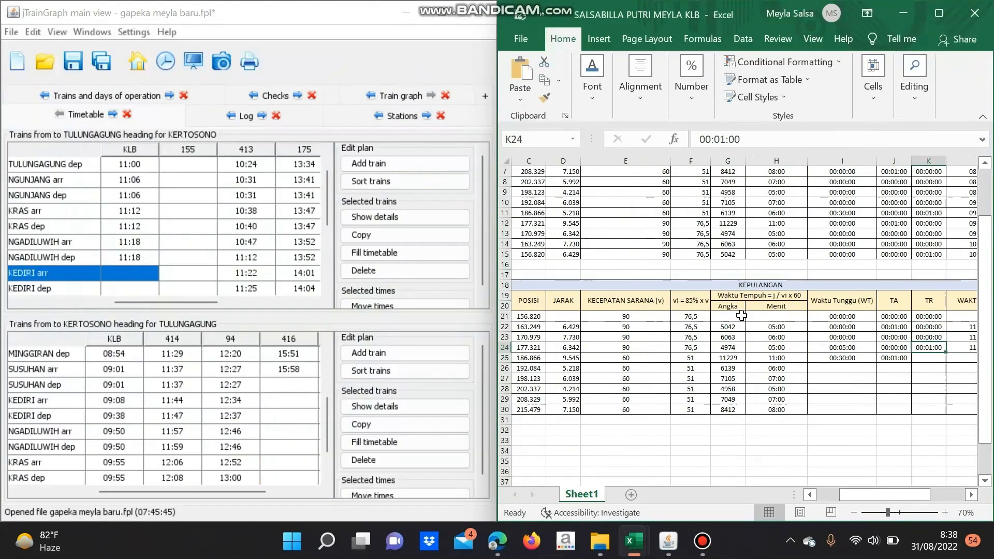
Replace the KLB train's NGADILUWIH times in the jTrainGraph timetable with arrival 11:18 and departure 11:23
drag(890, 495, 866, 488)
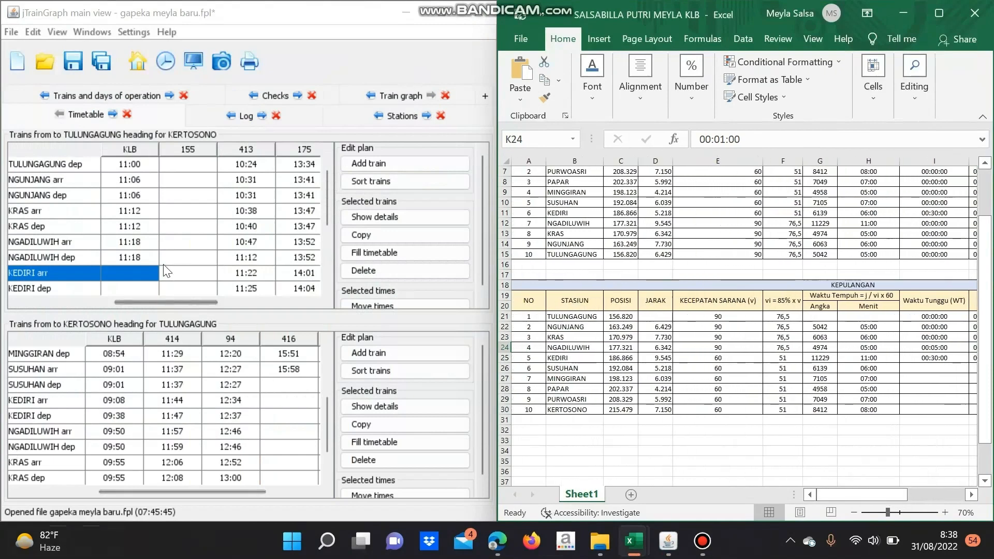
click(132, 241)
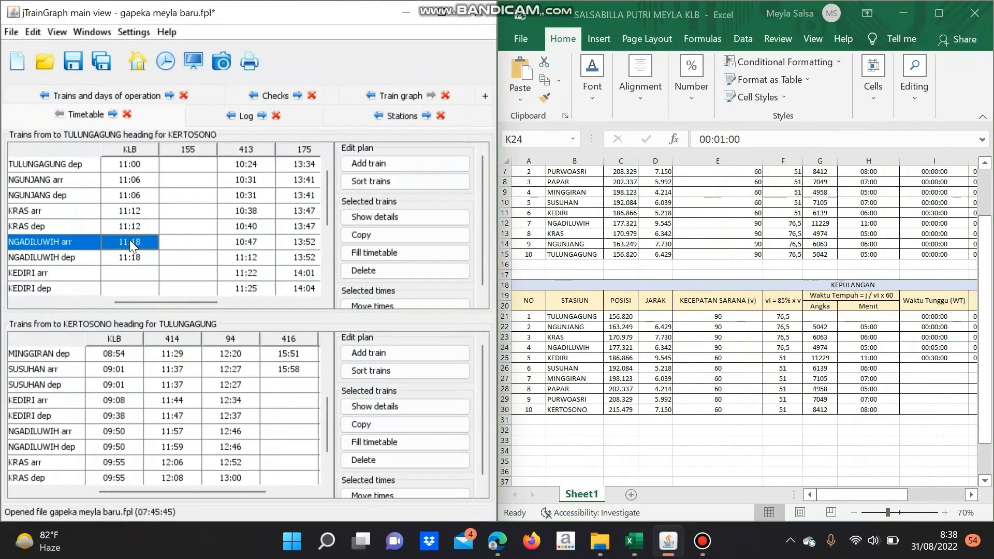
key(BackSpace)
key(Return)
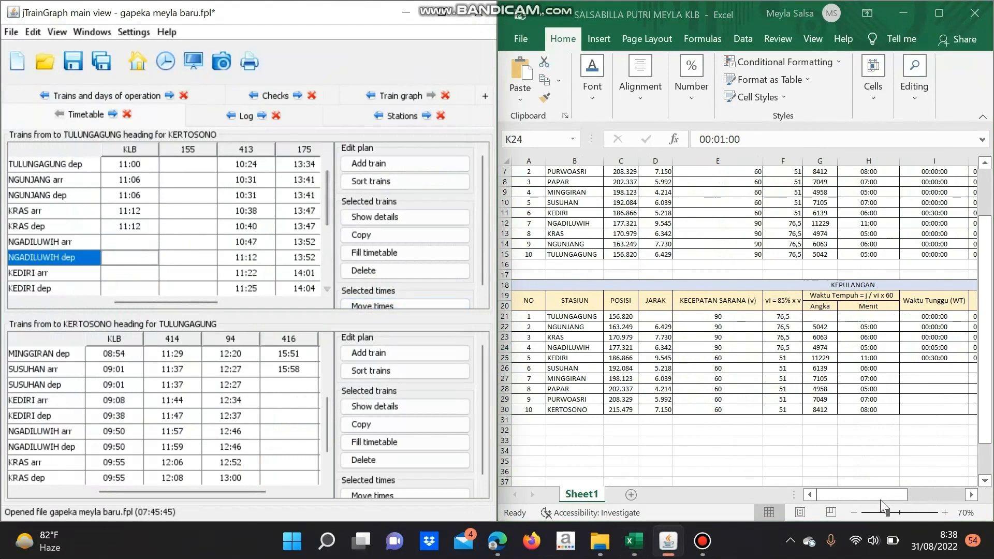
drag(877, 493, 963, 494)
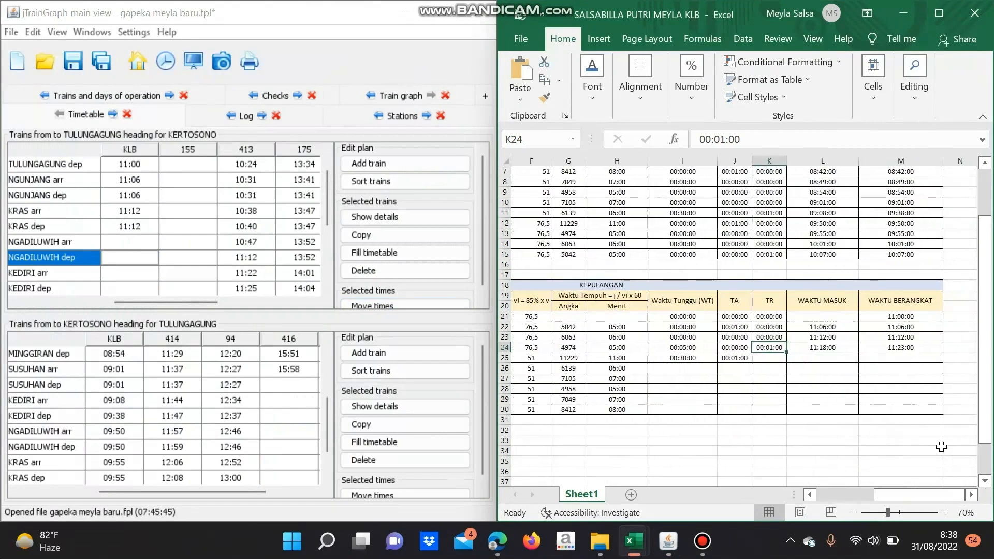
click(128, 242)
text(11:18)
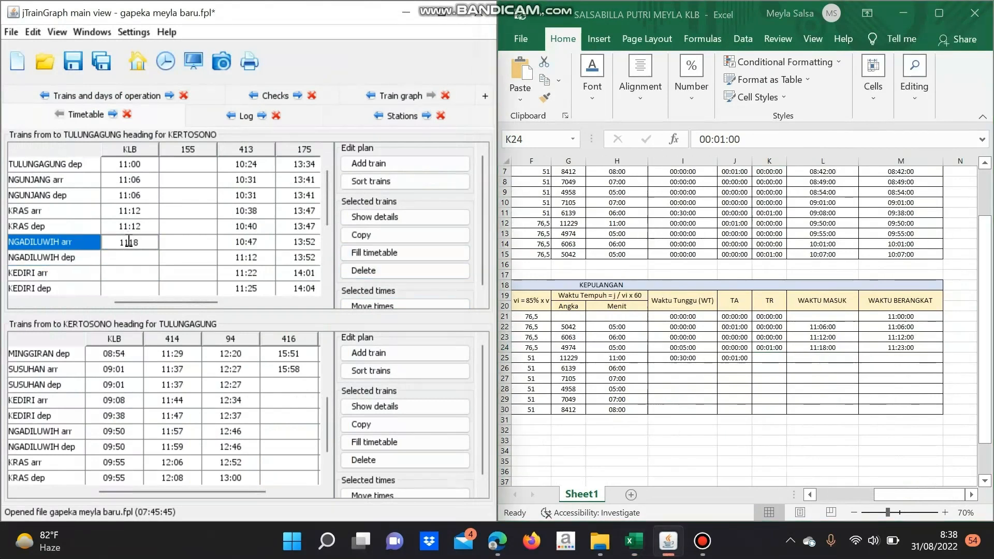
key(Return)
text(3)
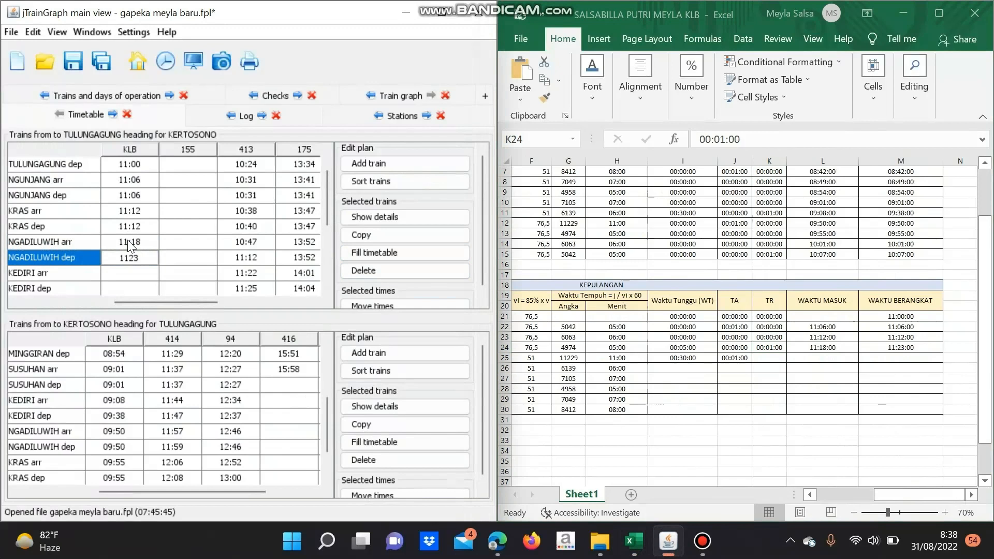
key(Return)
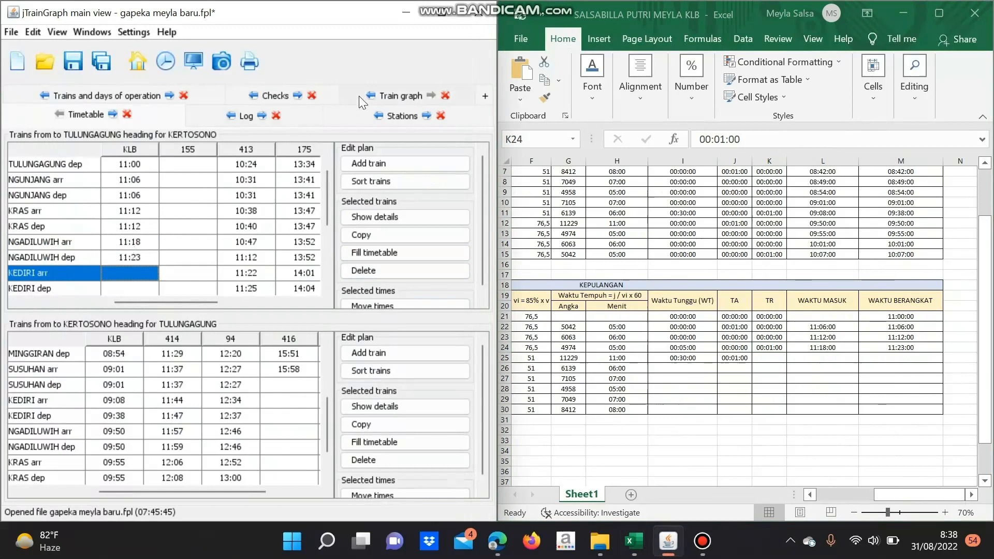
Check the KLB train's revised NGADILUWIH stop in the train graph, and return to the timetable
click(401, 92)
scroll(376, 284, down, 3)
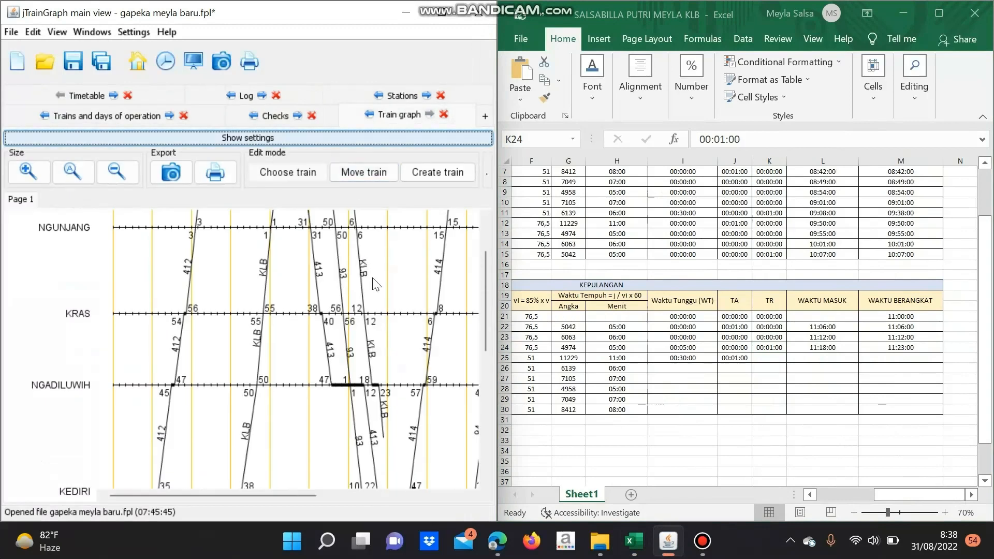
scroll(375, 284, down, 4)
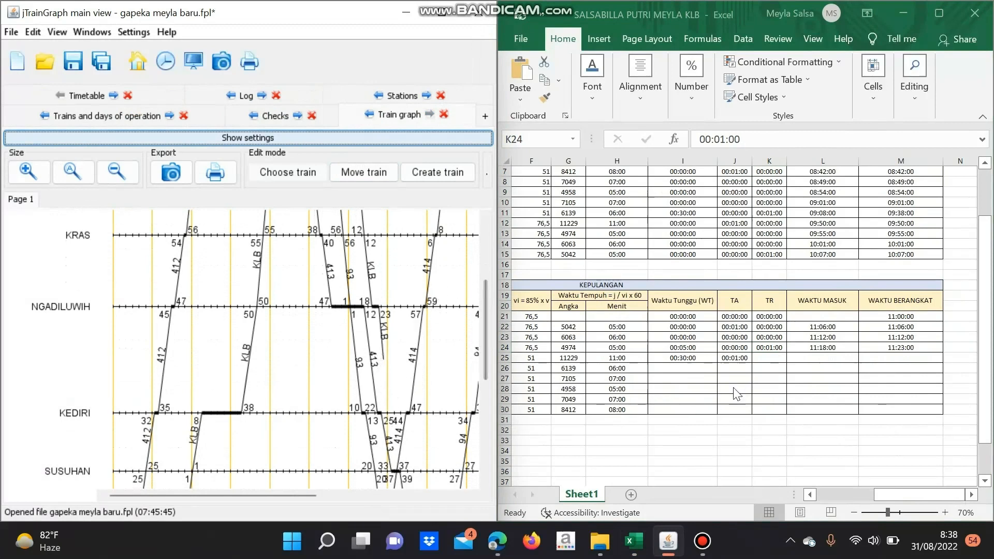
click(84, 102)
Calculate the WAKTU MASUK for KEDIRI in Excel cell L25 with the formula =M24+H25+J25+K25
click(822, 358)
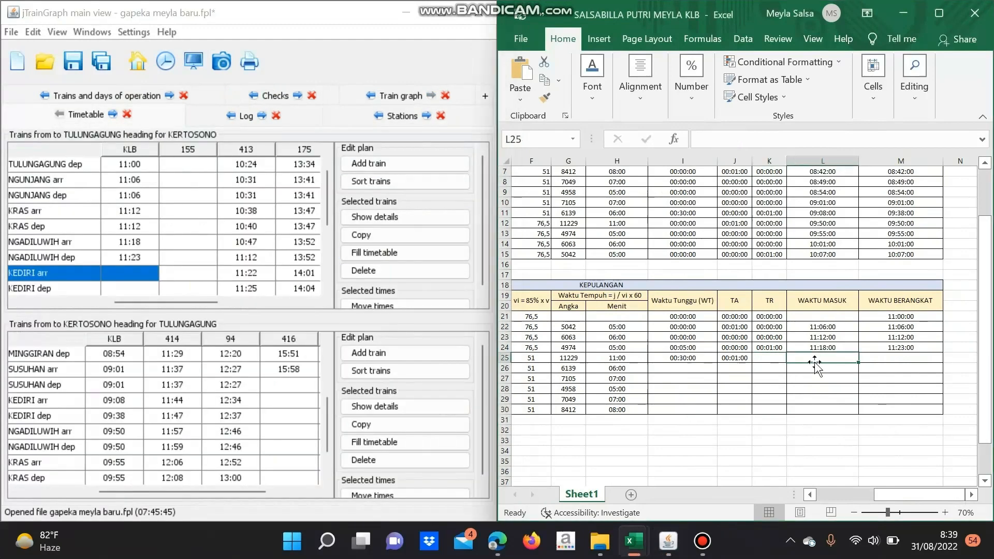
text(=)
click(897, 348)
text(+)
click(617, 357)
text(+)
click(735, 358)
text(+)
click(766, 358)
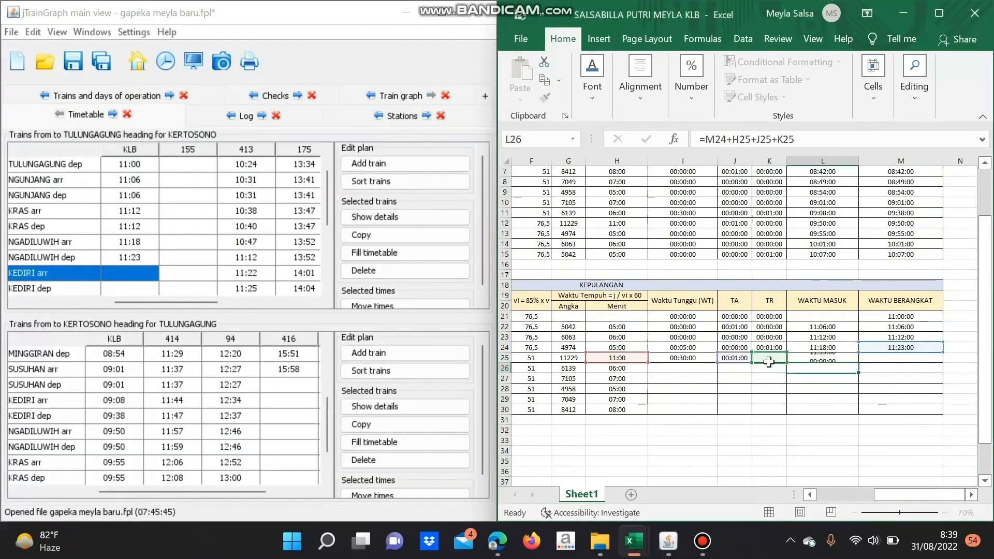
key(Return)
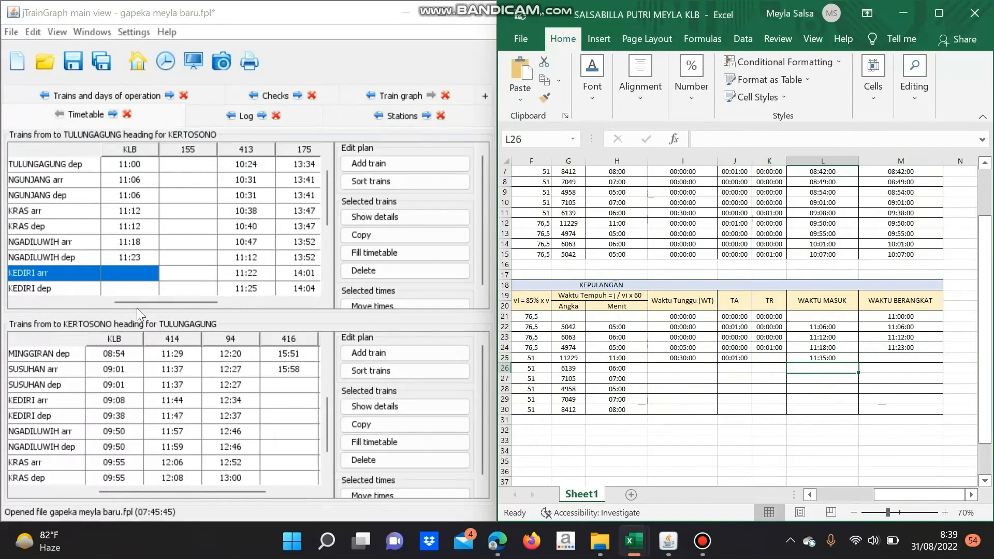
Set the KLB train's KEDIRI arrival to 11:35 in the Kertosono-bound jTrainGraph timetable
click(129, 271)
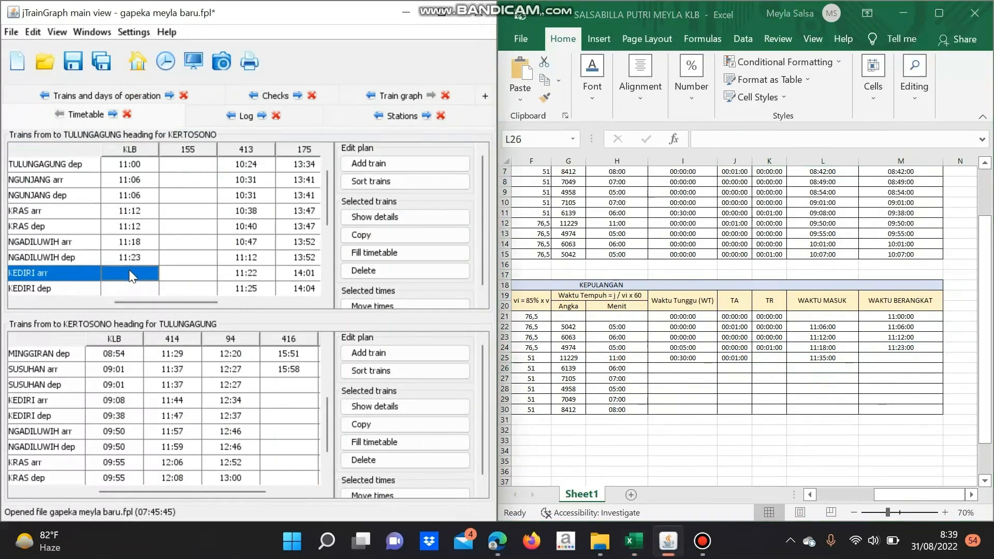
text(11:35)
key(Return)
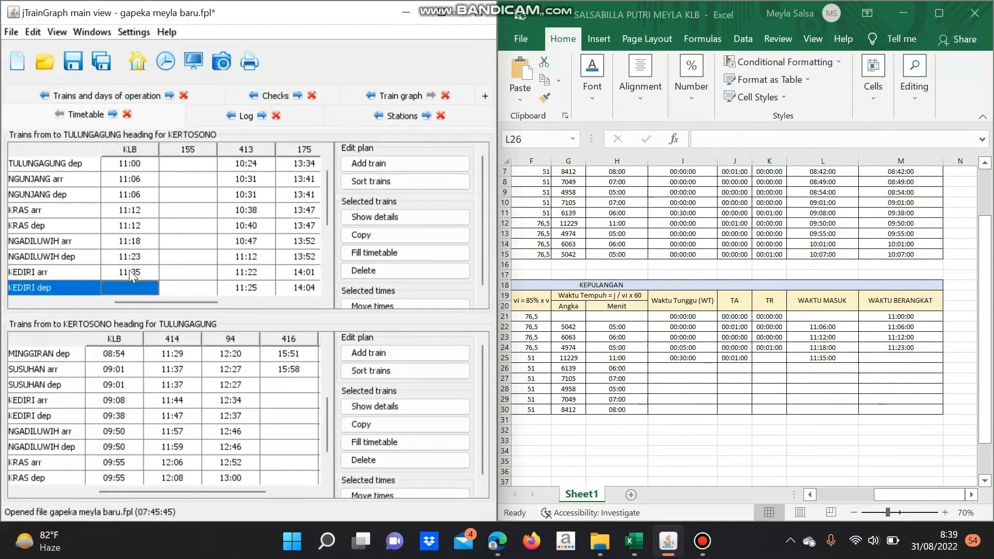
Examine the KLB train's path from NGADILUWIH to MINGGIRAN in the train graph, and return to the timetable
click(389, 95)
scroll(386, 272, down, 3)
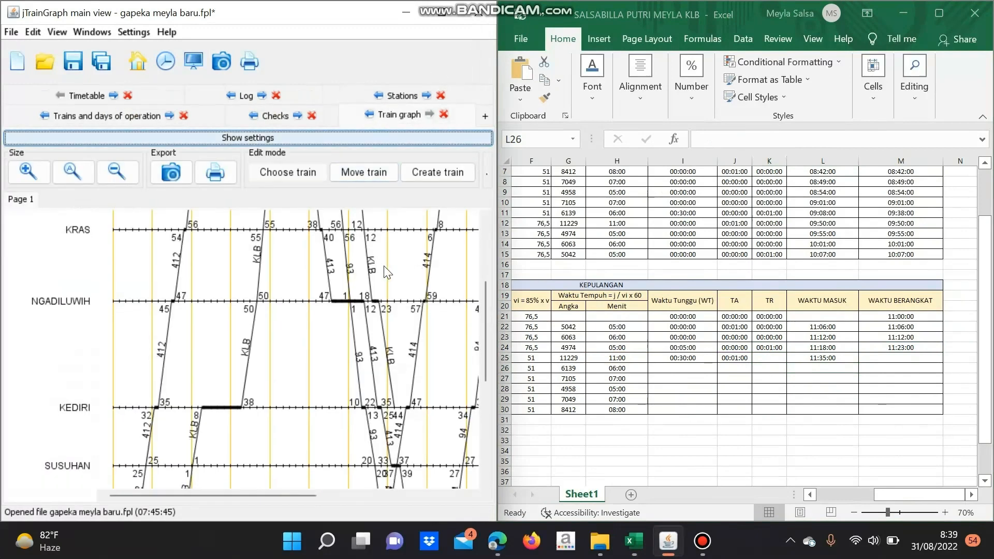
scroll(386, 272, down, 2)
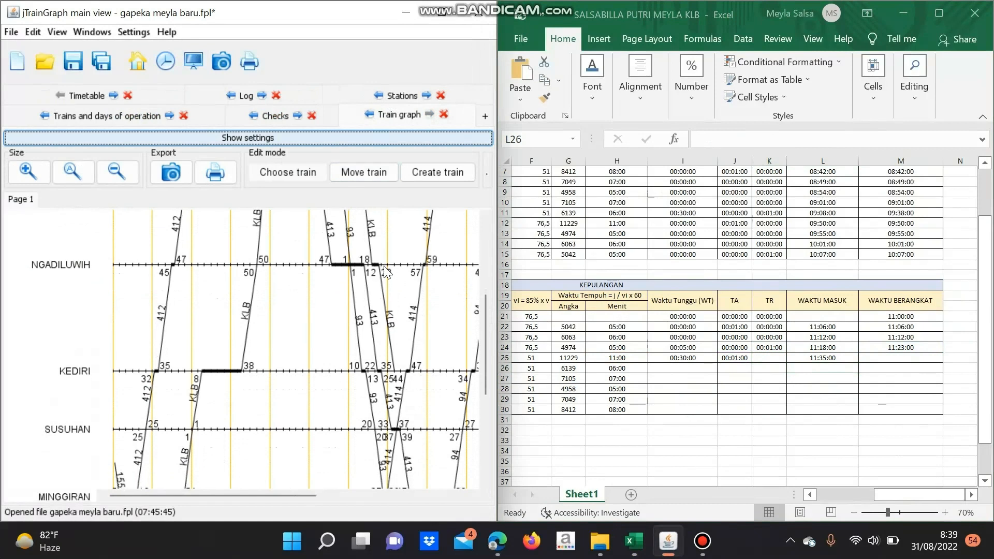
scroll(384, 265, down, 1)
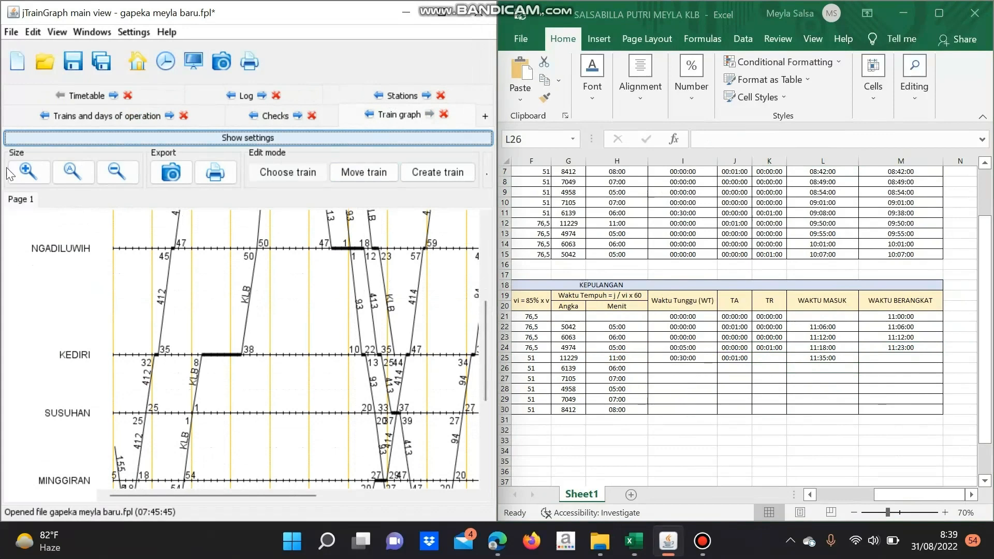
click(79, 95)
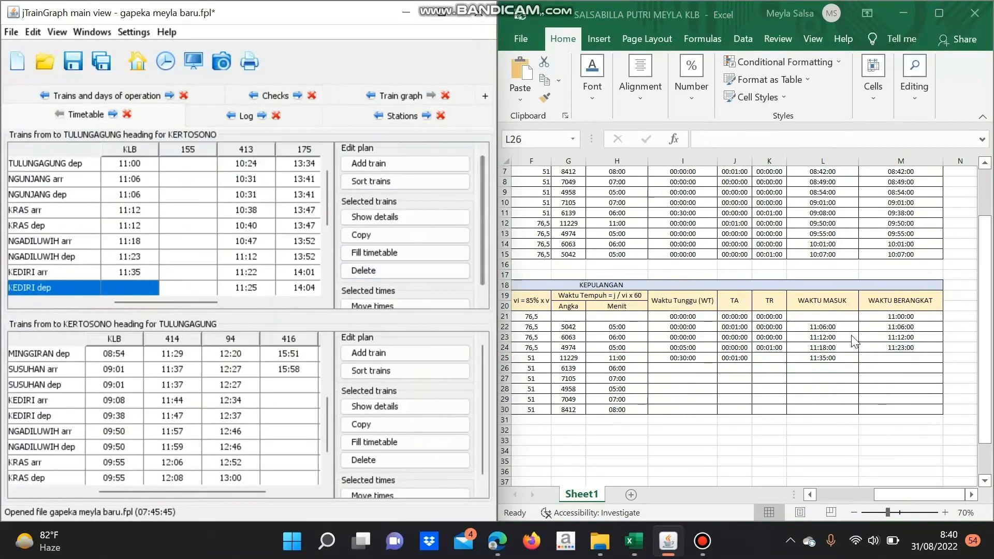
In the Excel KEPULANGAN table, set the Waktu Tunggu in I26 to 00:20:00 and the TR in K25 to 00:01:00
click(692, 368)
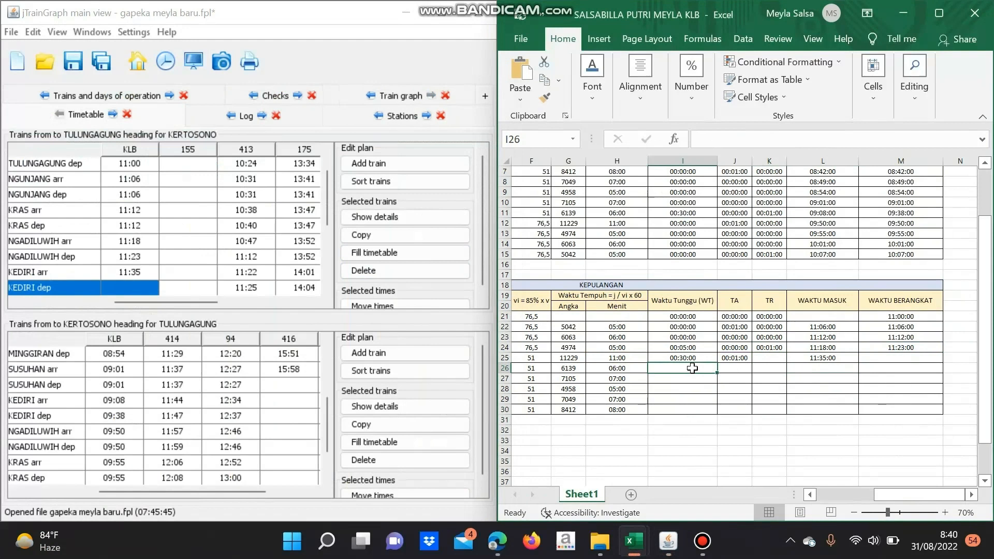
text(00)
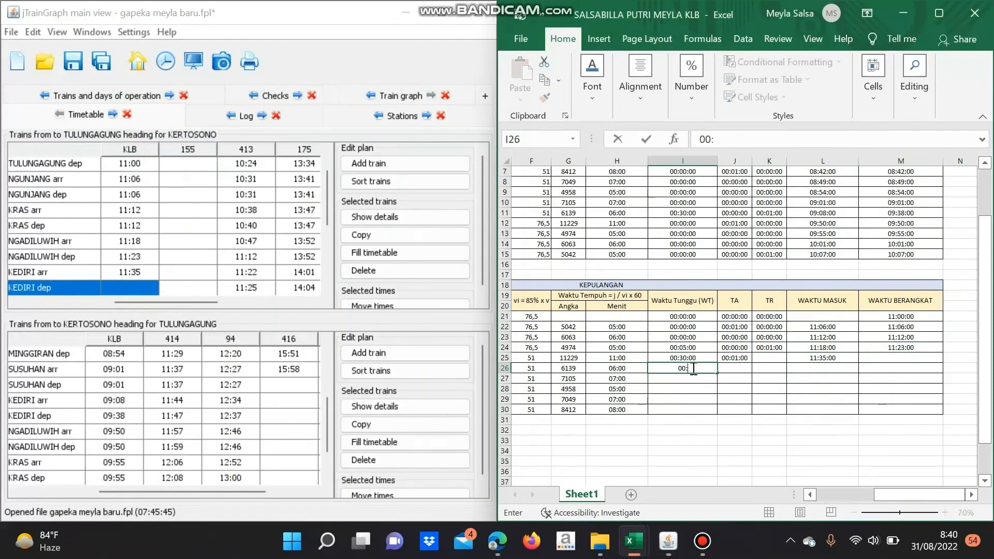
text(:20:00)
click(766, 360)
Enter 00:01:00 for both the TA in J26 and the TR in K26
key(Down)
key(Left)
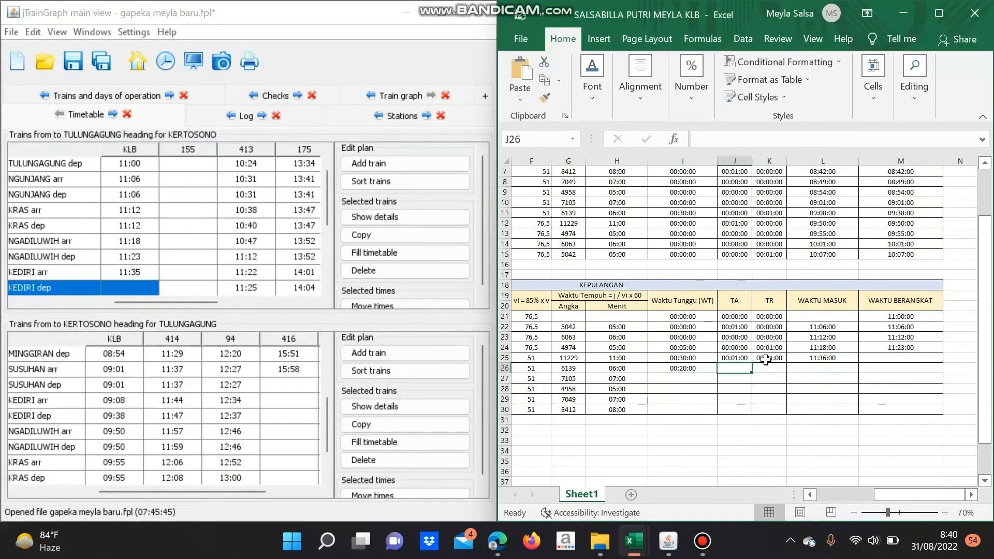
text(00:01:00)
key(Tab)
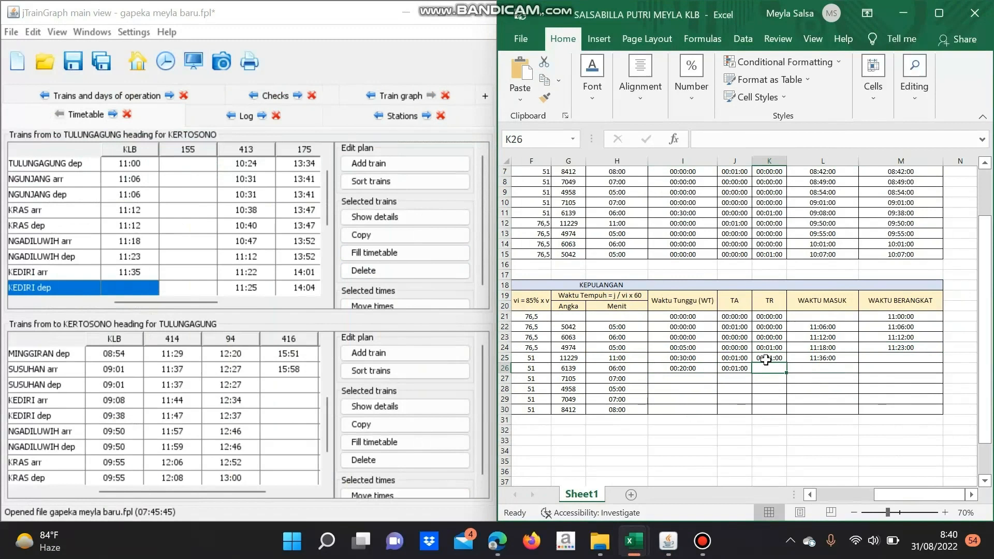
text(00:01:00)
key(Return)
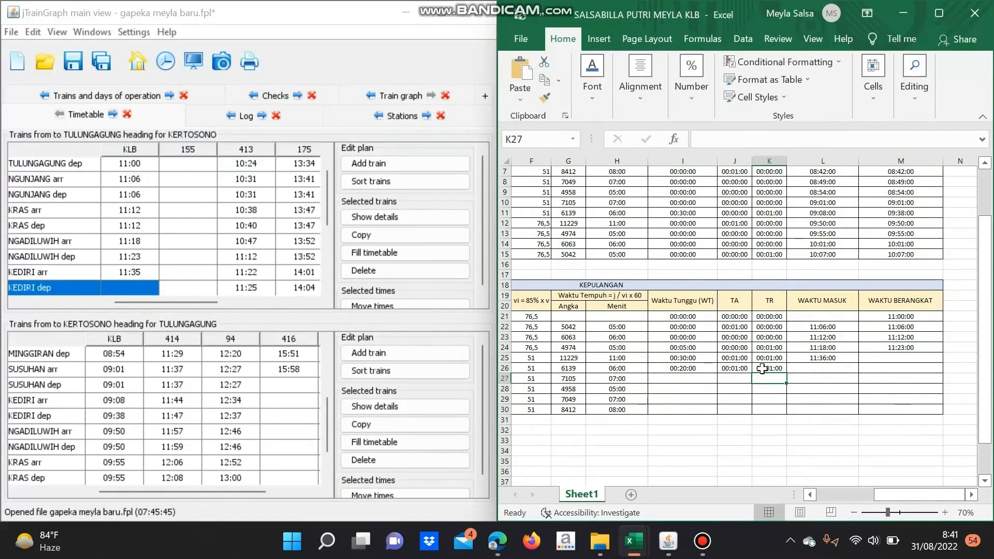
Set the TA in J27 to 00:01:00 and the TR in K27 to 00:00:00
click(736, 381)
text(00:01:00)
key(Tab)
text(00:00:00)
click(814, 368)
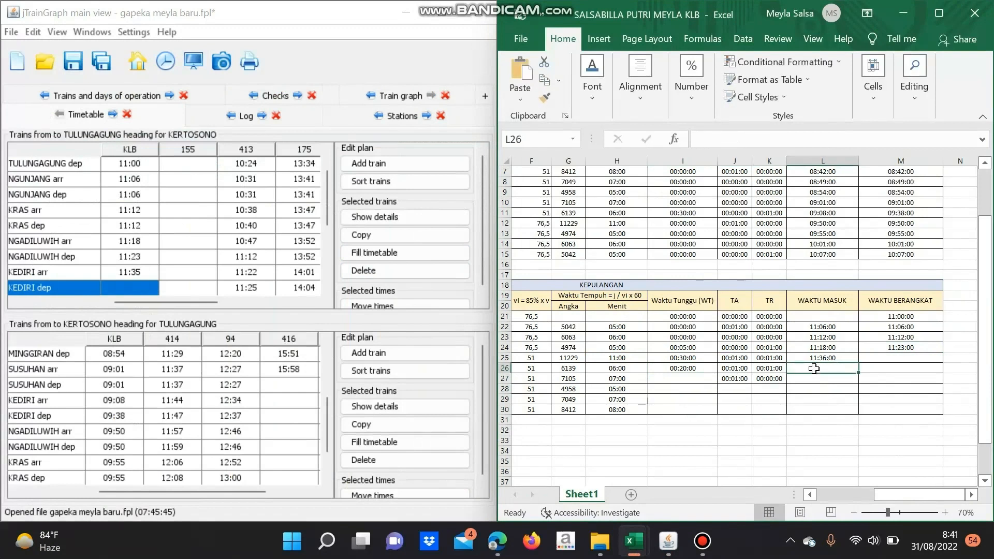
Calculate KEDIRI's WAKTU BERANGKAT in M25 with the formula =L25+I25
click(883, 360)
text(=)
click(828, 358)
text(+)
click(671, 358)
key(Return)
Calculate SUSUHAN's WAKTU MASUK in L26 with =M25+H26+J26+K26, and its WAKTU BERANGKAT in M26
click(817, 369)
text(=)
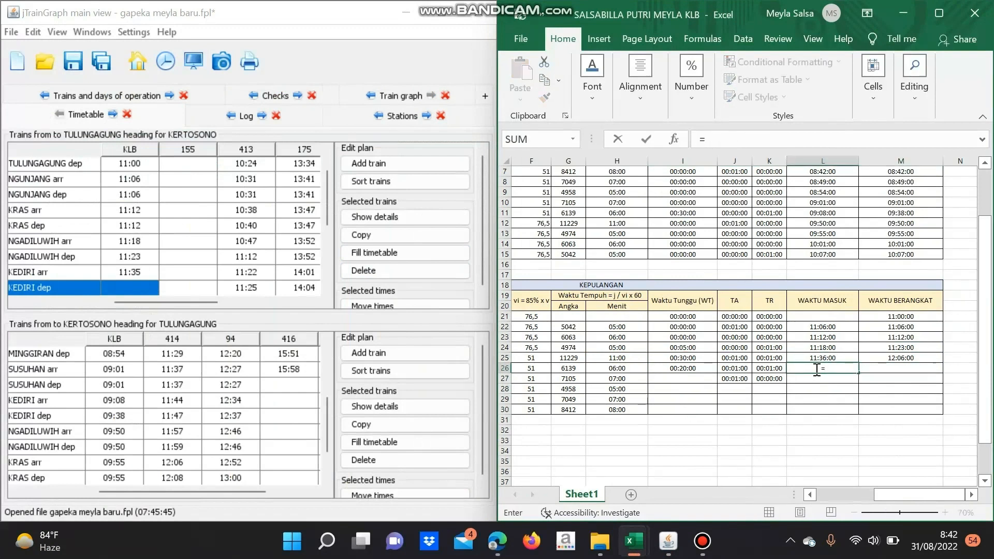
click(900, 357)
text(+)
click(618, 368)
text(+)
click(735, 368)
text(+)
click(770, 368)
key(Return)
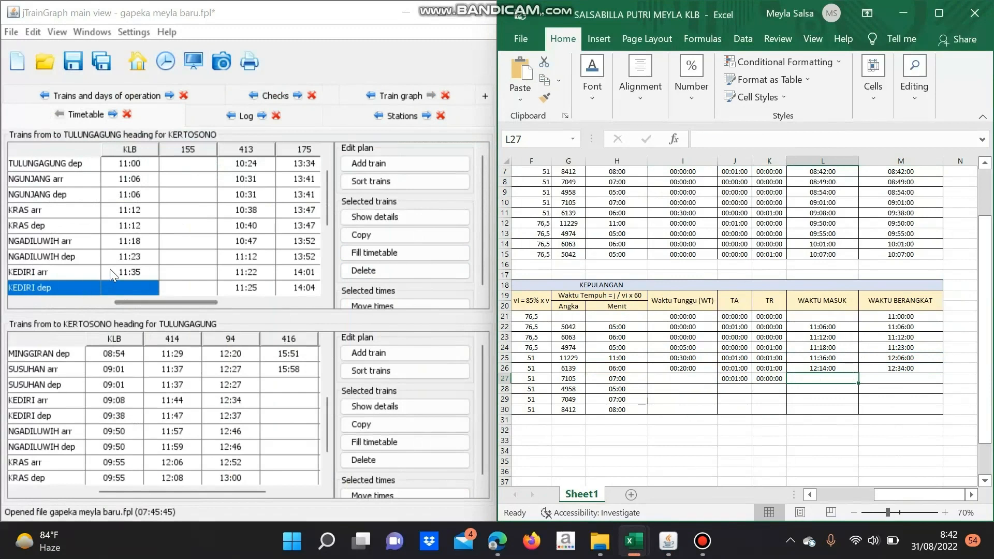
In the Kertosono-bound jTrainGraph timetable, set KLB's KEDIRI times to 11:36 and 12:06 and its SUSUHAN times to 12:14 and 12:34
scroll(105, 181, down, 1)
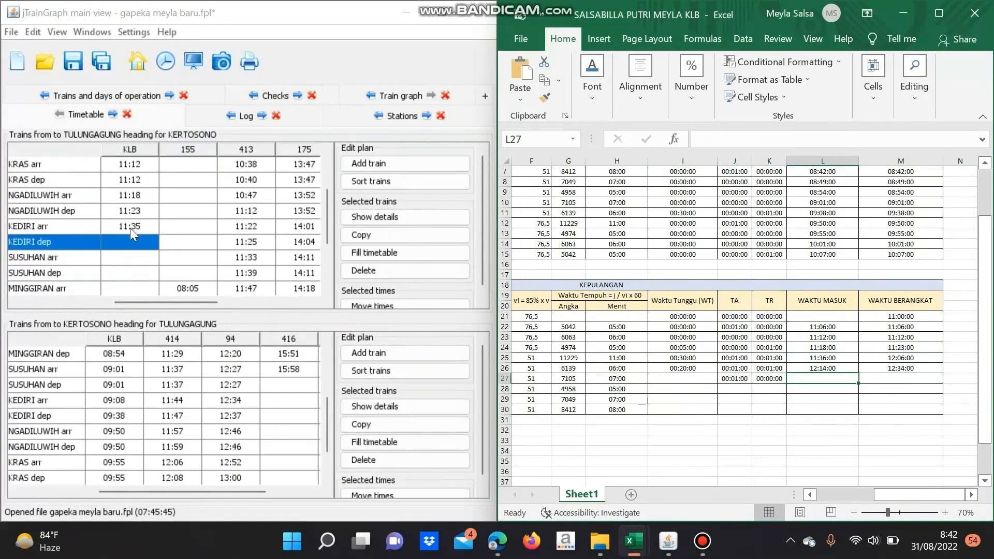
text(1206)
key(Return)
text(1214)
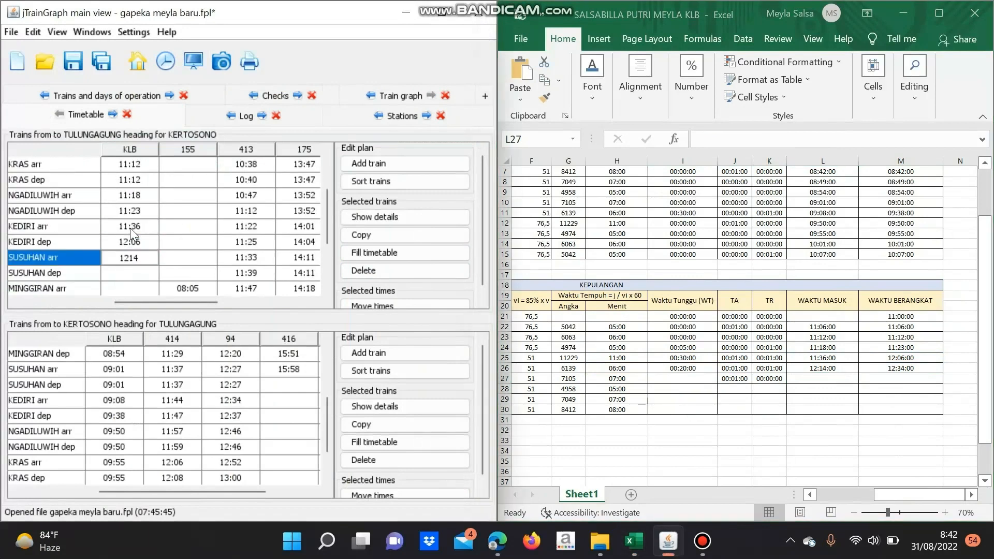
key(Return)
text(1234)
key(Return)
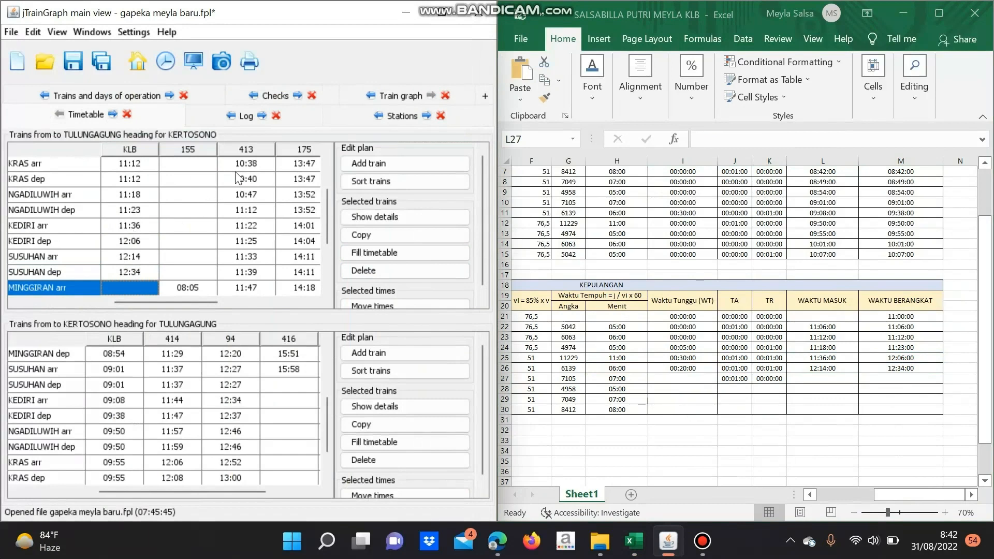
Examine the train graph from KEDIRI to KERTOSONO for conflicts with the KLB train's path beyond SUSUHAN
click(400, 95)
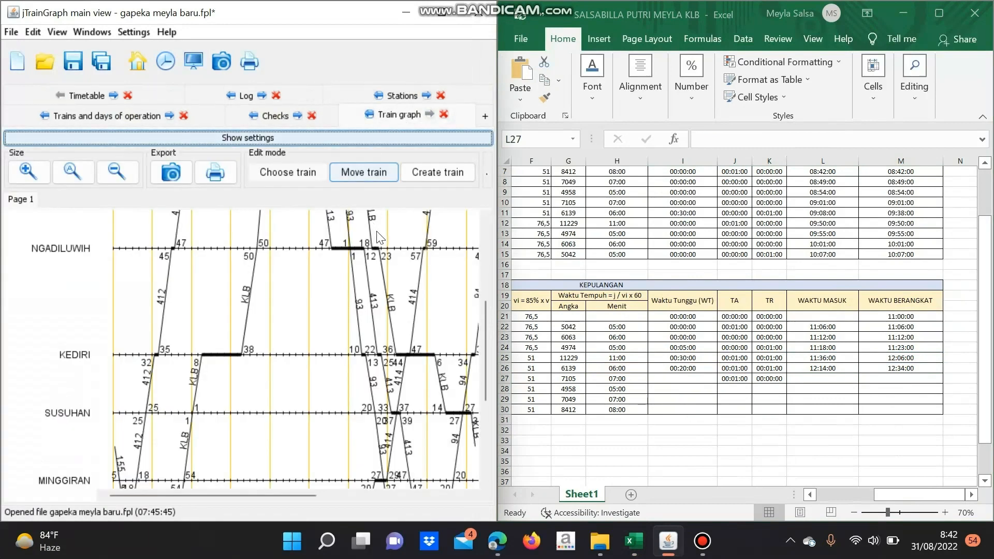
scroll(377, 232, down, 2)
scroll(377, 232, down, 2)
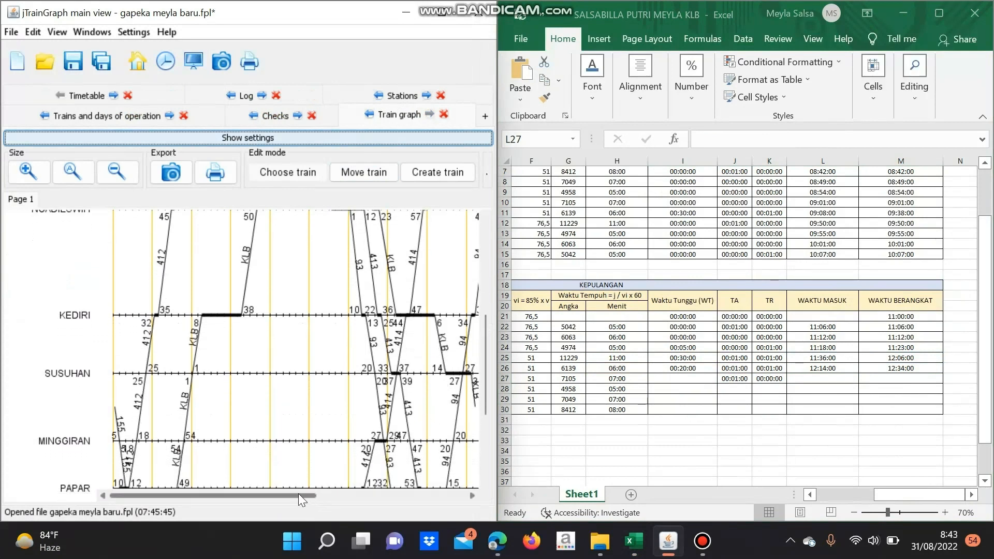
drag(298, 493, 359, 492)
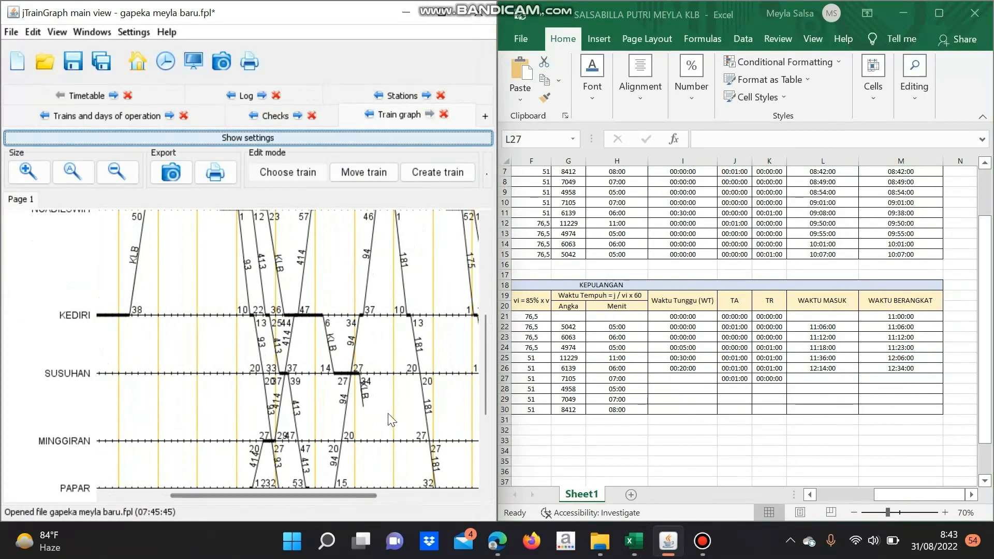
scroll(392, 419, down, 2)
scroll(392, 419, down, 6)
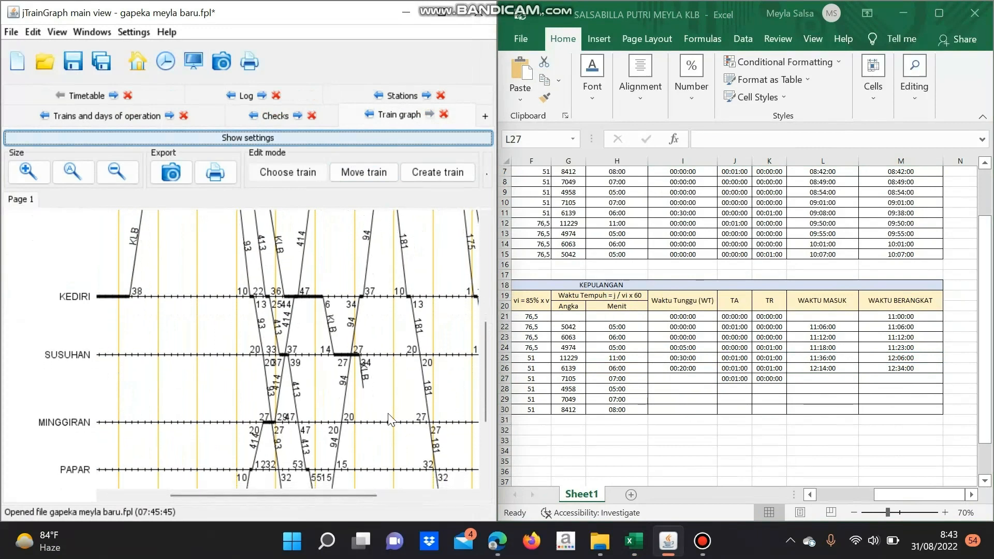
scroll(391, 420, down, 9)
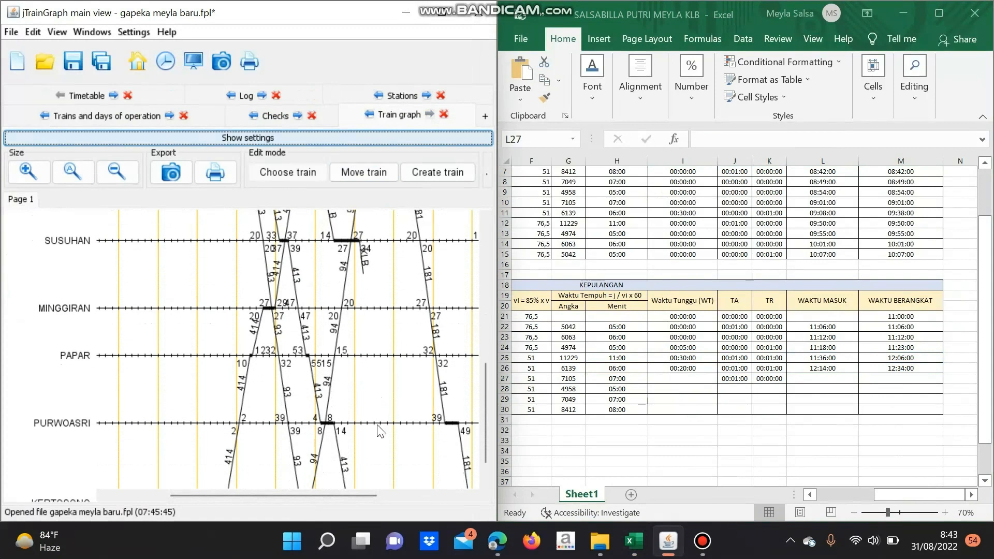
scroll(367, 453, down, 3)
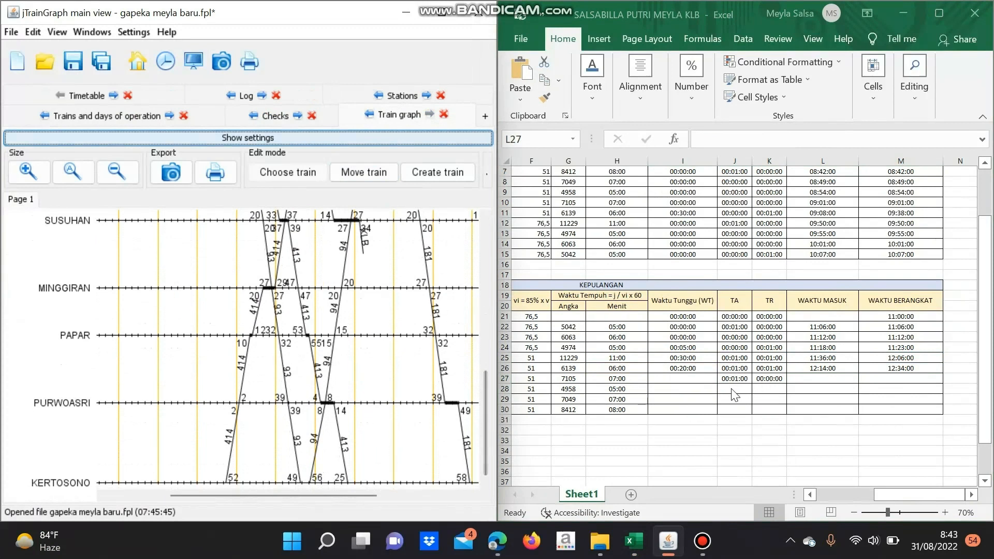
In Excel, enter a Waktu Tunggu of 00:00:00 in cells I27 through I30
click(674, 376)
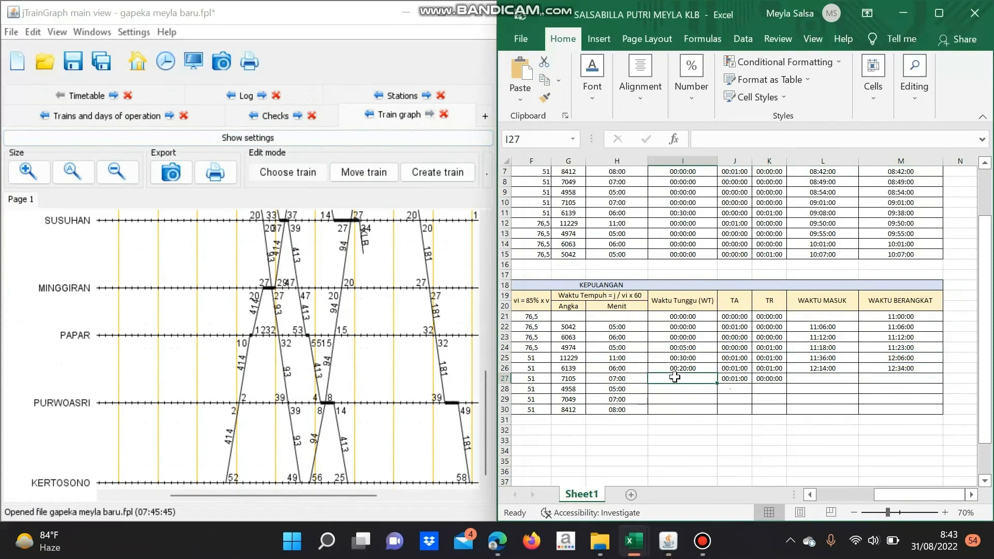
text(00:0)
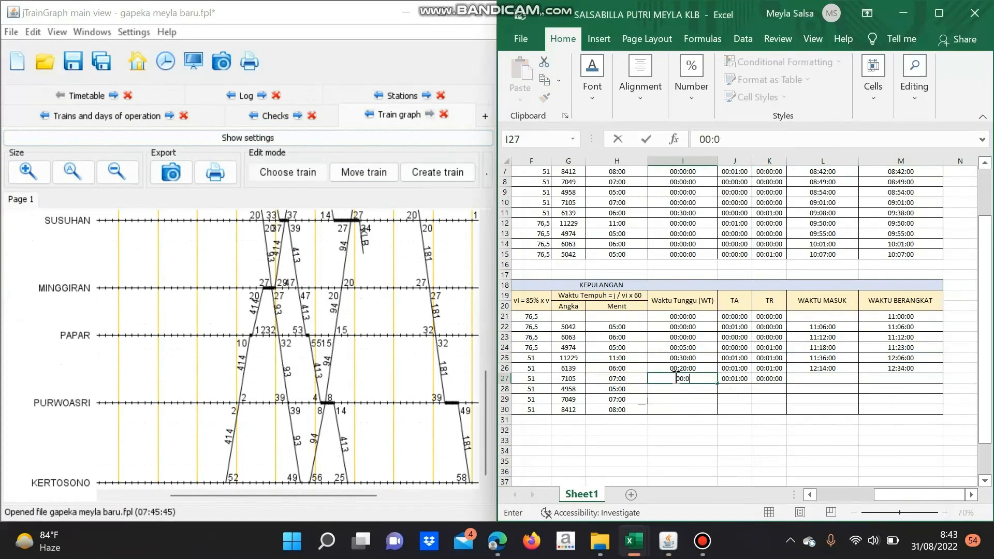
text(0:00)
key(Return)
text(00:00:00)
key(Return)
text(00:00:00)
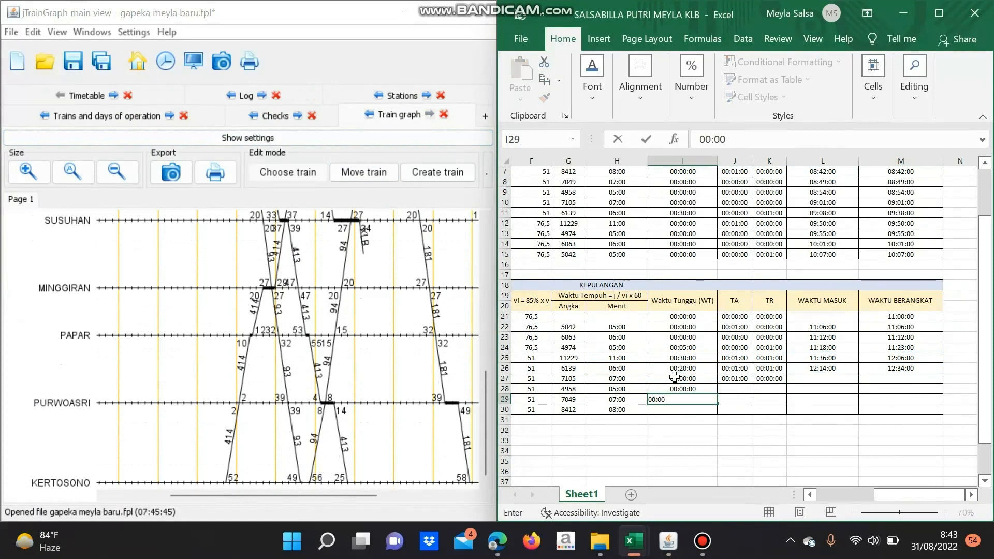
key(Return)
text(00:00:00)
key(Return)
Fill the TA and TR cells J28:K30 with 00:00:00
scroll(712, 352, up, 1)
click(742, 420)
text(00:00:00)
key(Return)
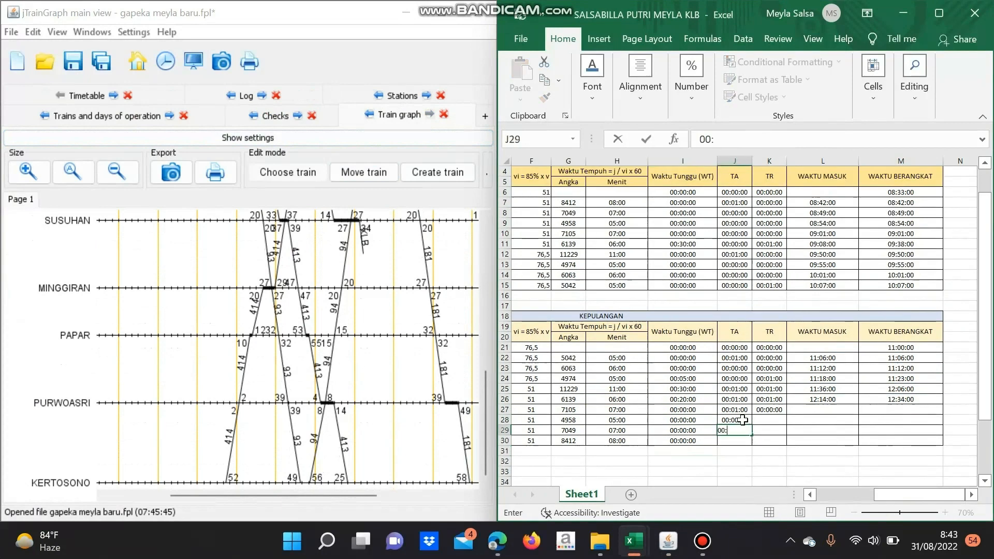
text(00:00:00)
key(Return)
text(00:00:00	00:00:00)
key(Up)
text(00:00:00)
key(Up)
text(00:00:00)
key(Right)
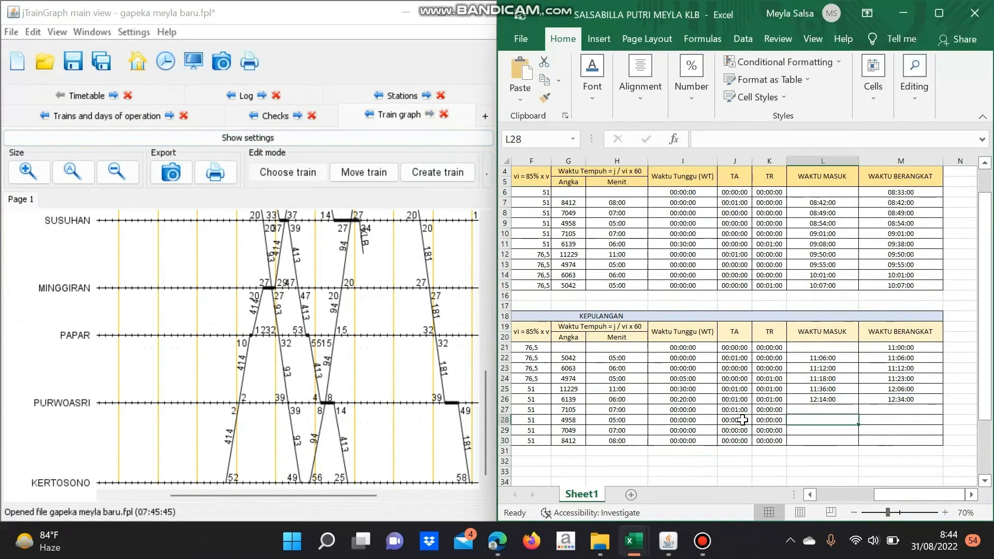
Calculate MINGGIRAN's WAKTU MASUK in L27 with =M26+H27+J27+K27, and its WAKTU BERANGKAT in M27
click(836, 408)
text(=)
click(877, 401)
click(623, 412)
text(+)
click(736, 410)
text(+)
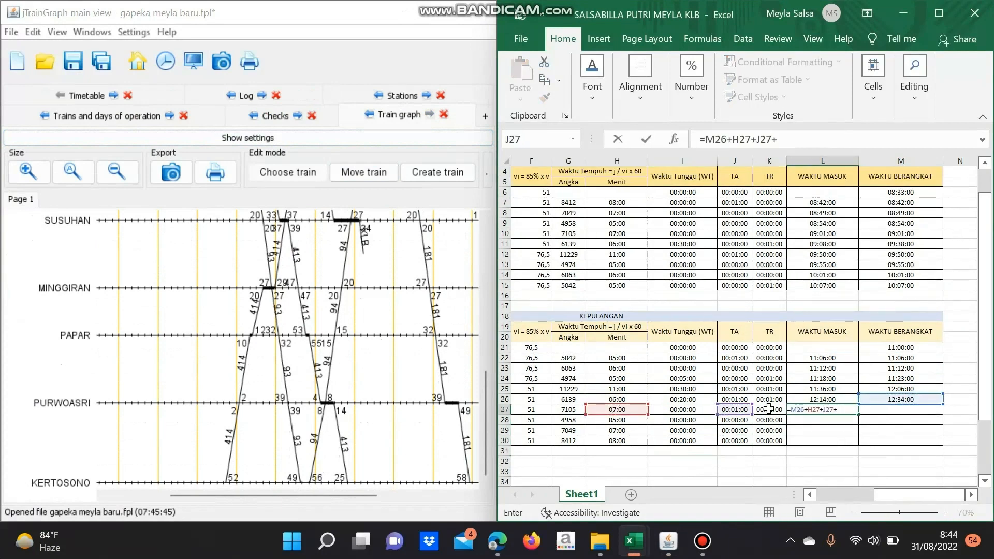
click(767, 408)
key(Return)
Calculate PAPAR's WAKTU MASUK in L28 with =M27+H28+J28+K28, and its WAKTU BERANGKAT in M28
text(=)
click(890, 409)
click(617, 420)
text(+)
click(735, 419)
text(+)
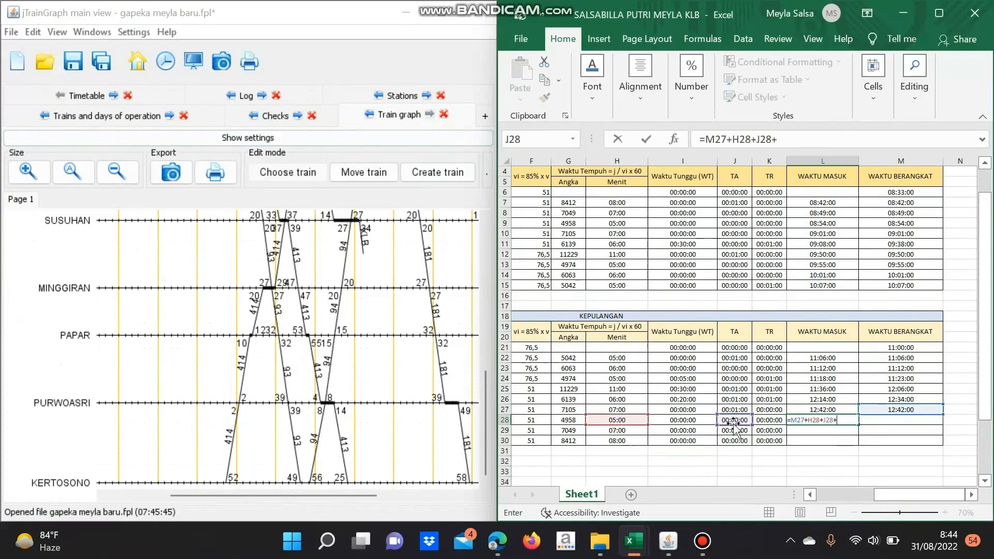
click(769, 420)
key(Return)
Calculate PURWOASRI's WAKTU MASUK in L29 with =M28+H29+J29+K29, and its WAKTU BERANGKAT in M29
text(=)
click(890, 420)
click(617, 430)
text(+)
click(734, 430)
click(769, 430)
key(Return)
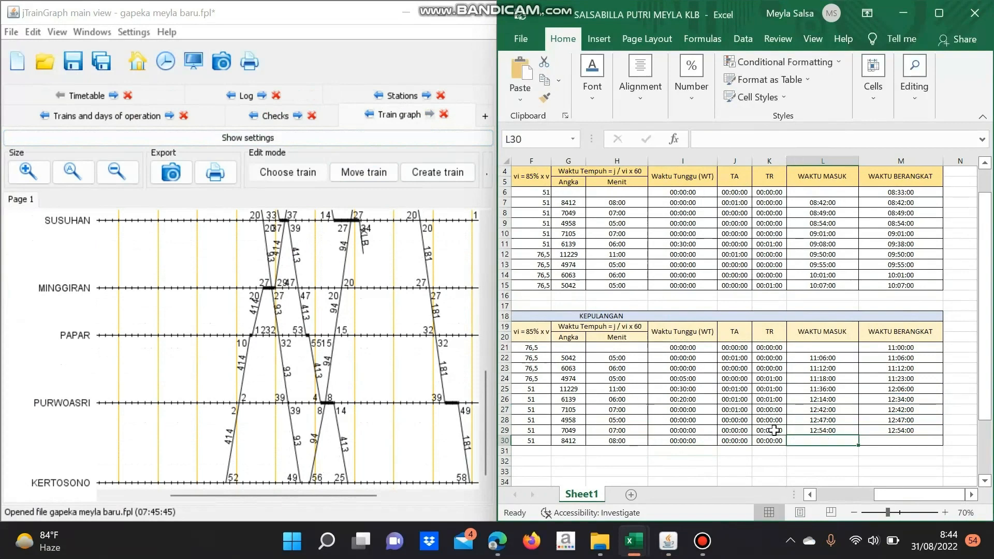
Calculate KERTOSONO's WAKTU MASUK in L30 with =M29+H30+J30+K30, and its WAKTU BERANGKAT in M30
text(=)
click(890, 430)
click(621, 440)
text(+)
click(734, 440)
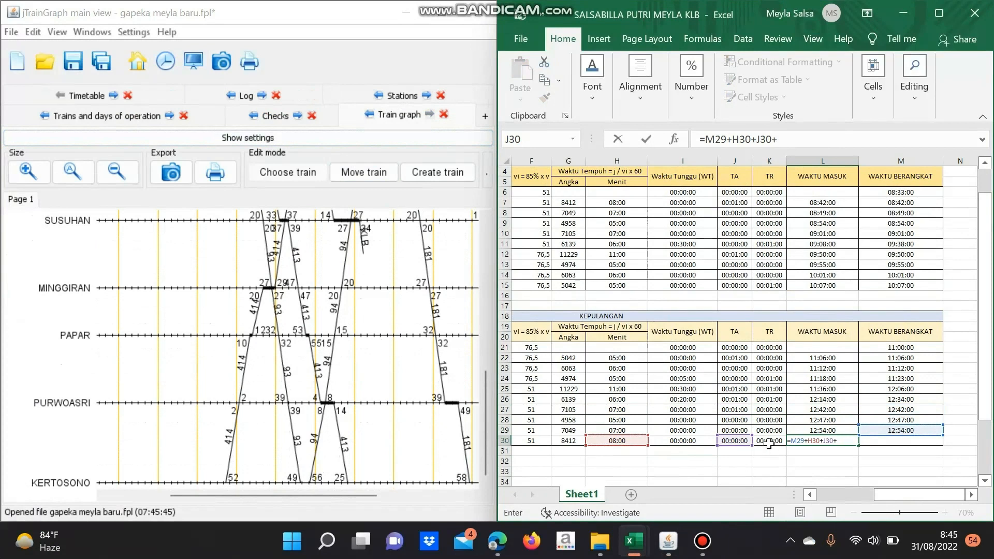
text(+)
click(769, 440)
key(Return)
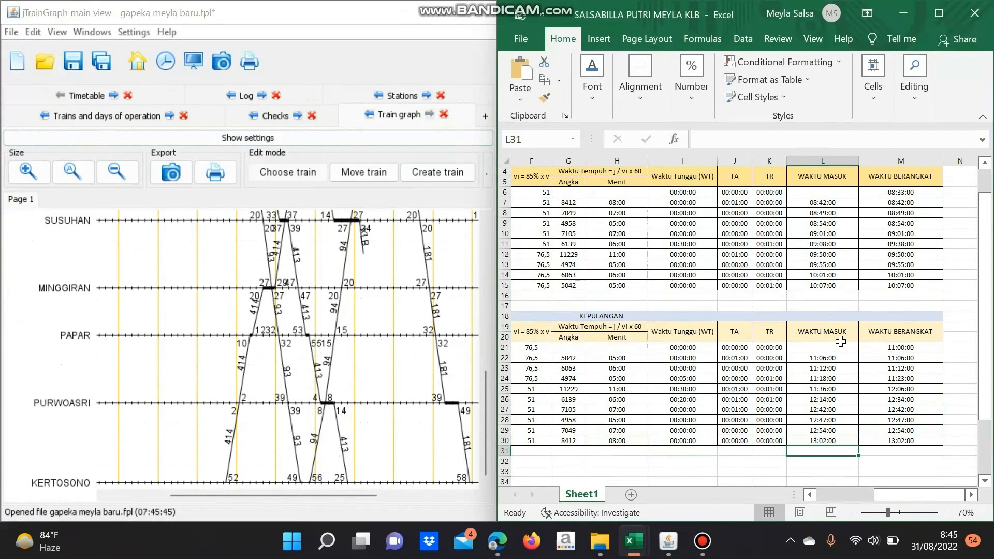
In the Kertosono-bound jTrainGraph timetable, set KLB's MINGGIRAN arrival and departure to 12:42 and both PAPAR times to 12:47
click(78, 98)
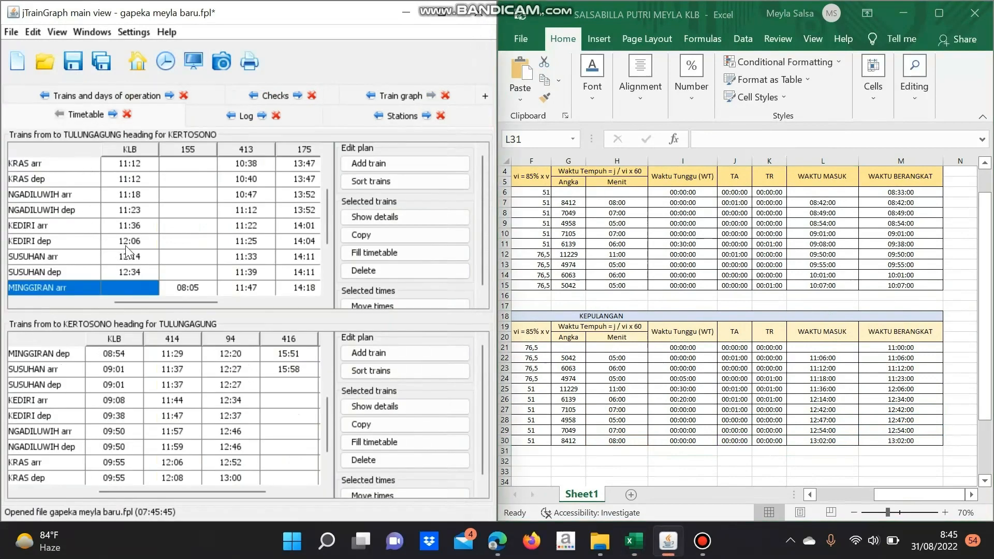
text(1242)
key(Return)
text(1242)
key(Return)
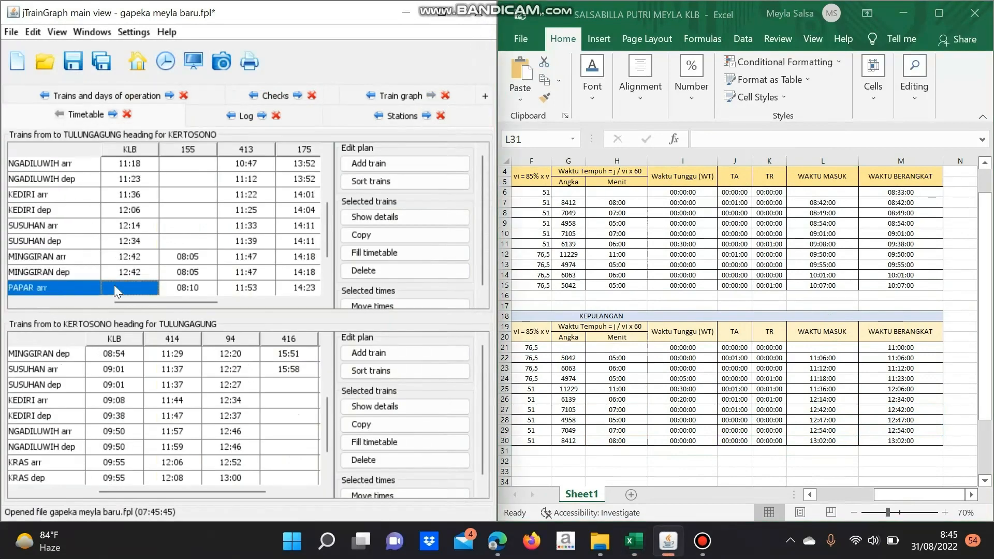
text(1247)
key(Return)
text(1247)
key(Return)
Set the KLB train's PURWOASRI arrival and departure to 12:54 and its KERTOSONO arrival to 13:02
key(Return)
text(1254)
key(Return)
text(1302)
key(Return)
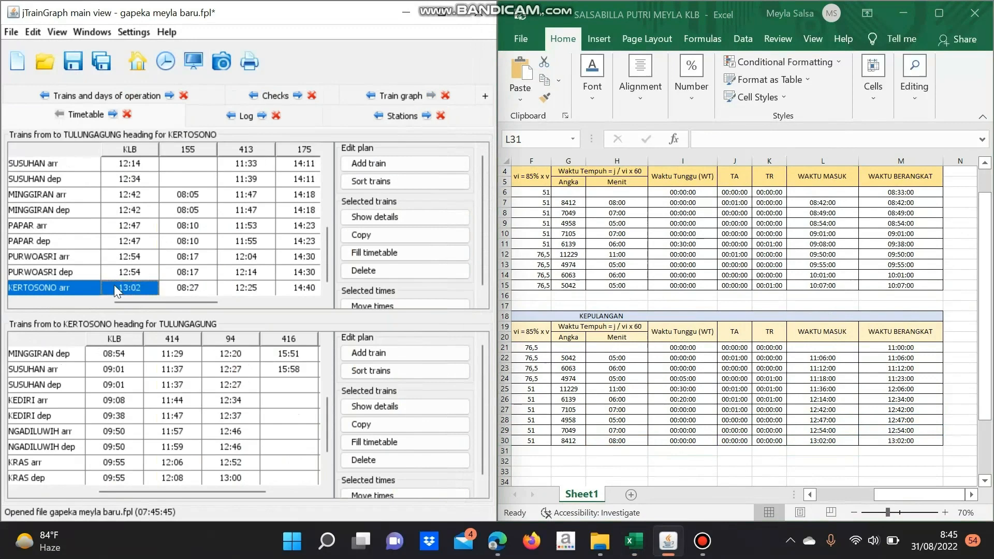
Review the completed KLB return times in the timetable and the train's path from TULUNGAGUNG to KERTOSONO in the train graph
scroll(128, 209, up, 3)
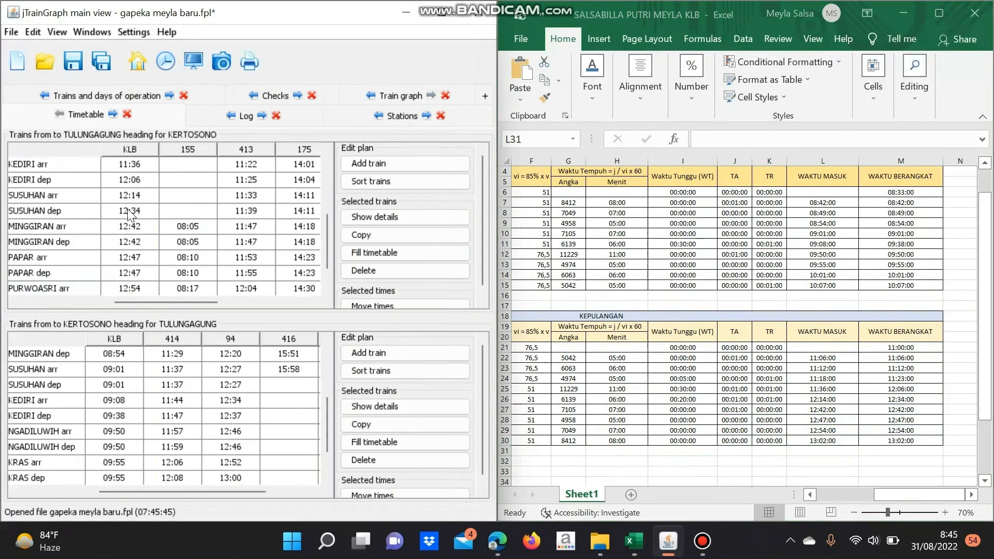
click(404, 99)
click(88, 94)
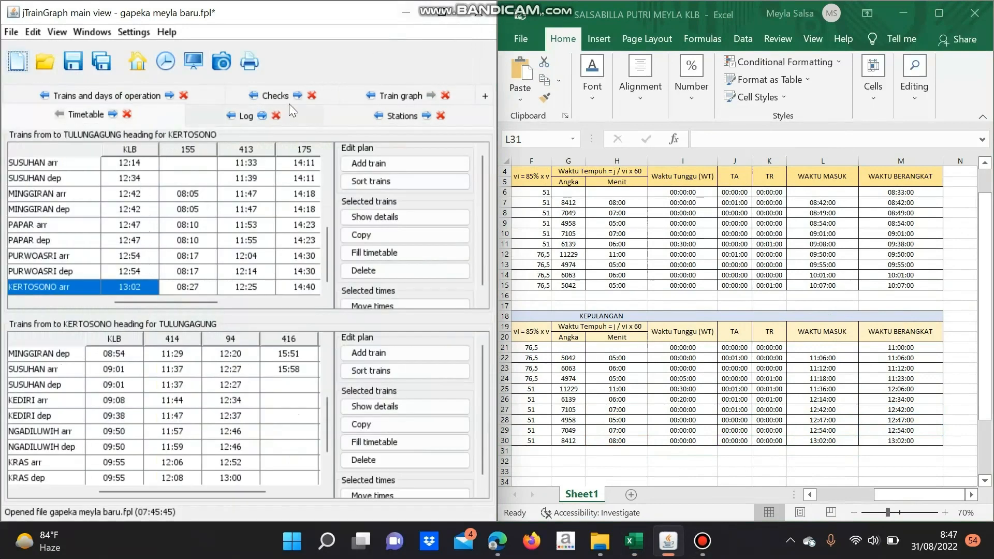
click(393, 95)
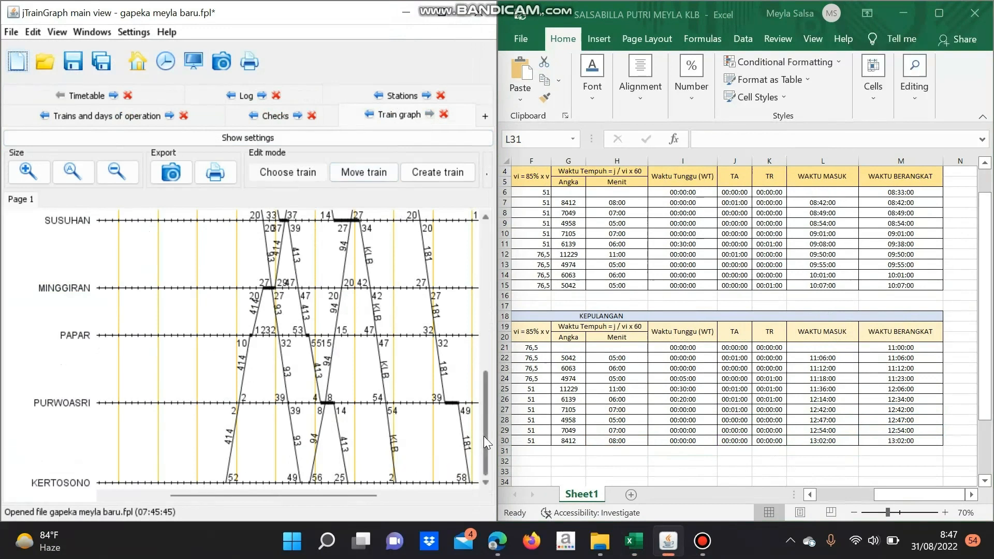
drag(483, 436, 478, 296)
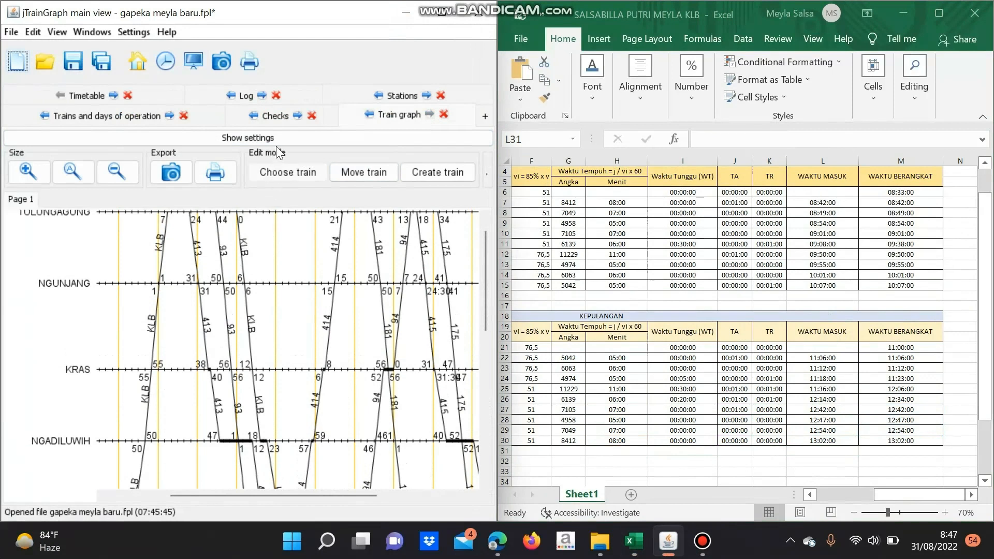
Change the line color of the return KLB train, departing TULUNGAGUNG at 11:00, to light blue
double_click(241, 267)
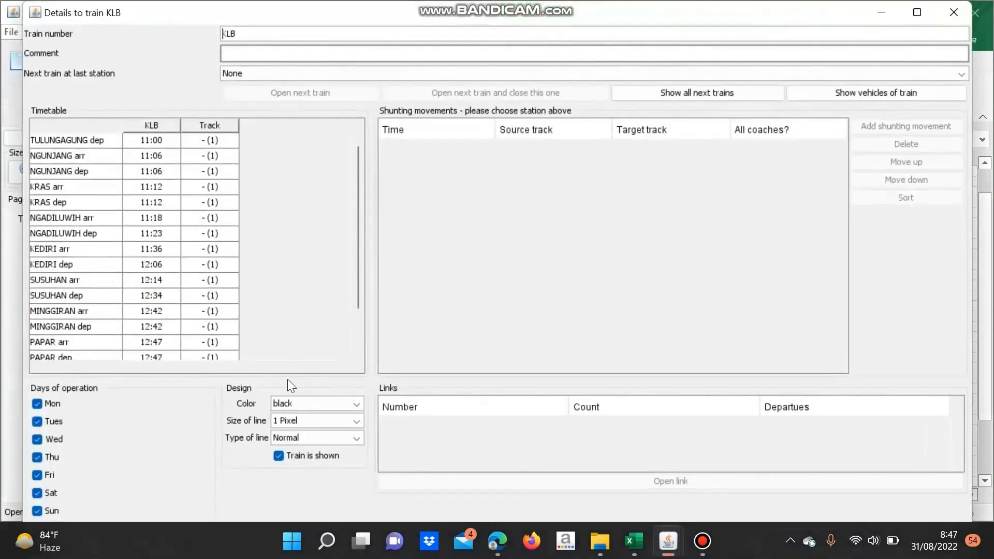
click(330, 406)
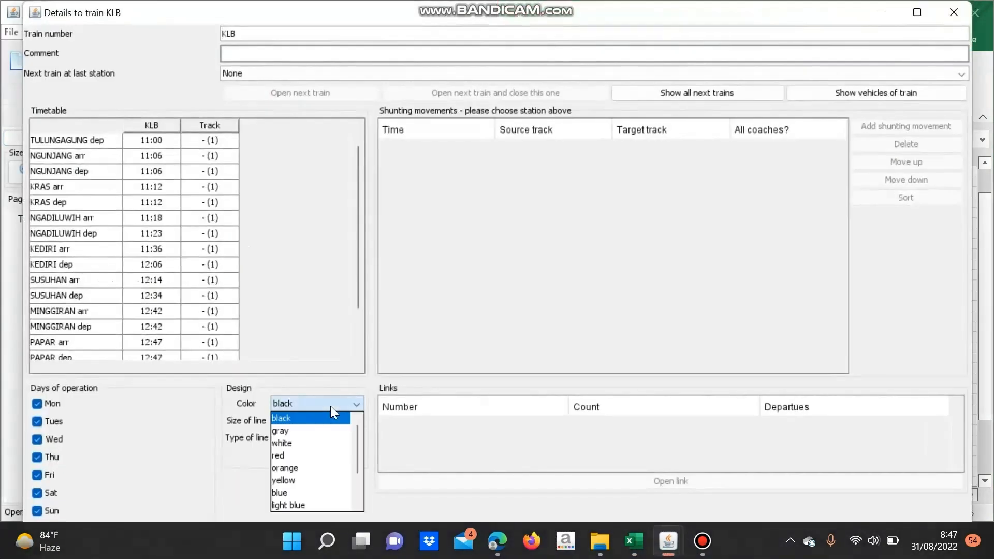
click(318, 504)
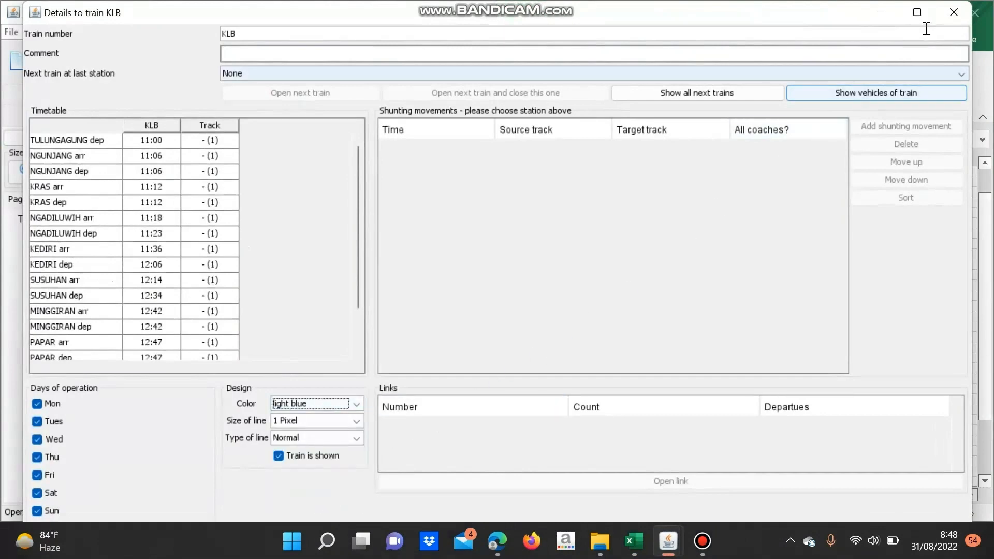
click(957, 14)
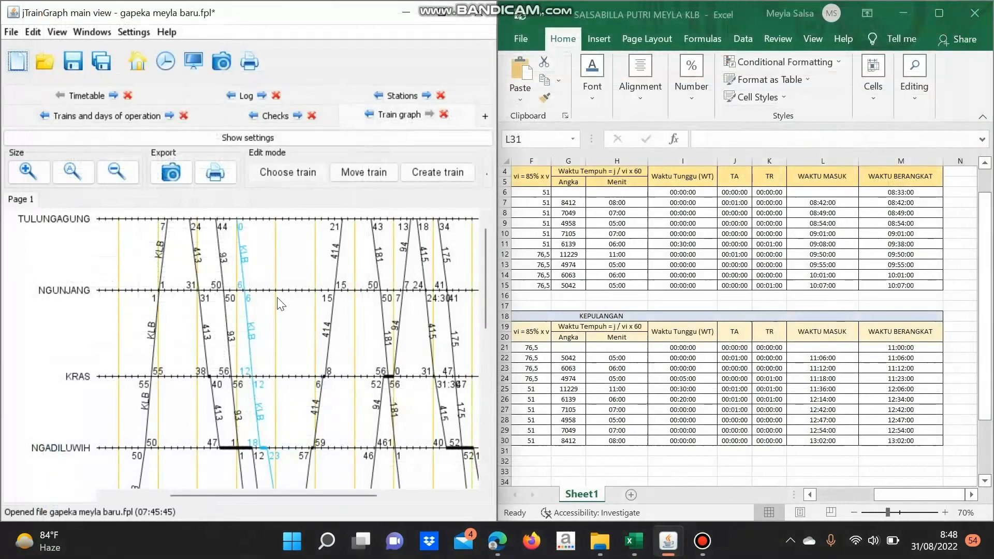
Maximize the train graph window and change the line color of the outbound KLB train, departing KERTOSONO at 08:33, to light blue
scroll(303, 314, down, 3)
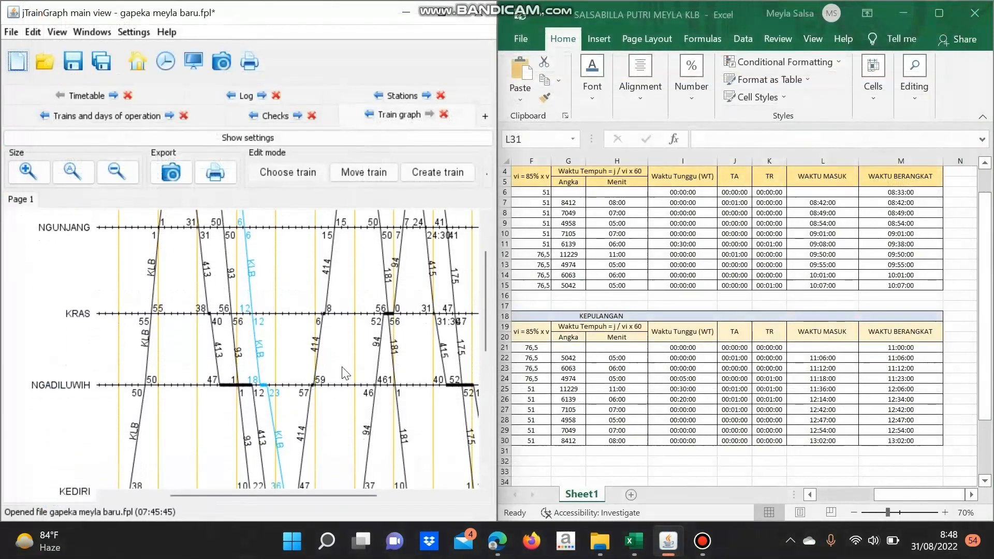
drag(487, 287, 484, 247)
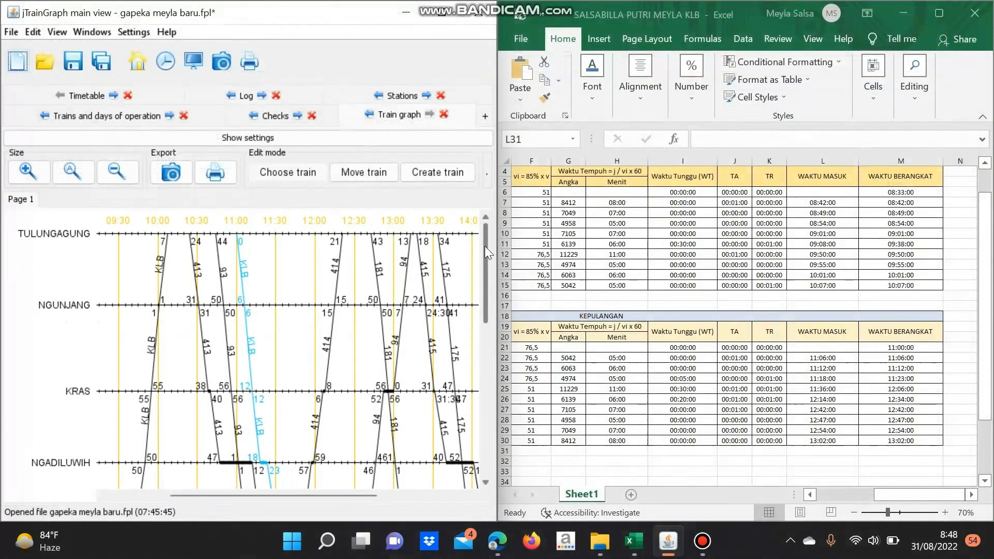
click(441, 12)
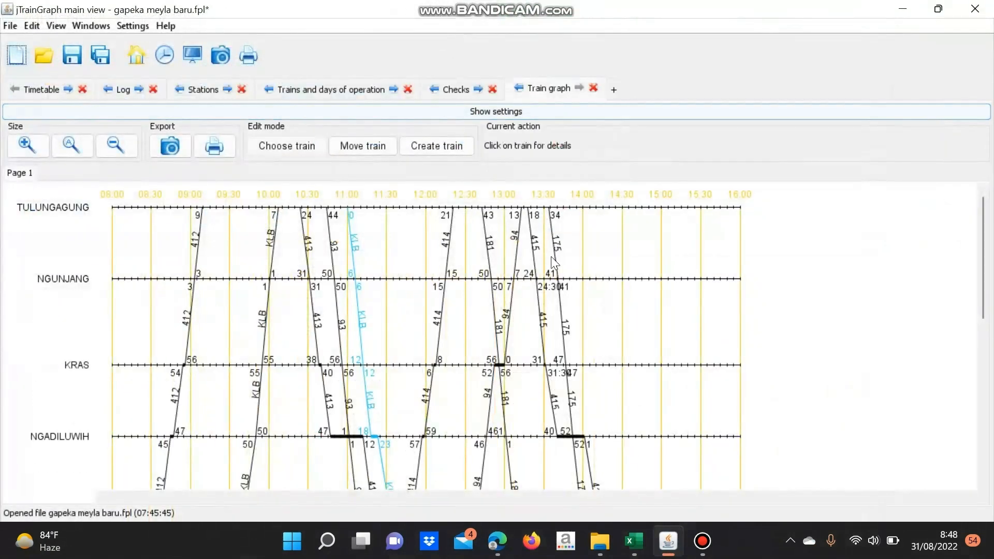
scroll(566, 256, down, 1)
scroll(566, 269, down, 1)
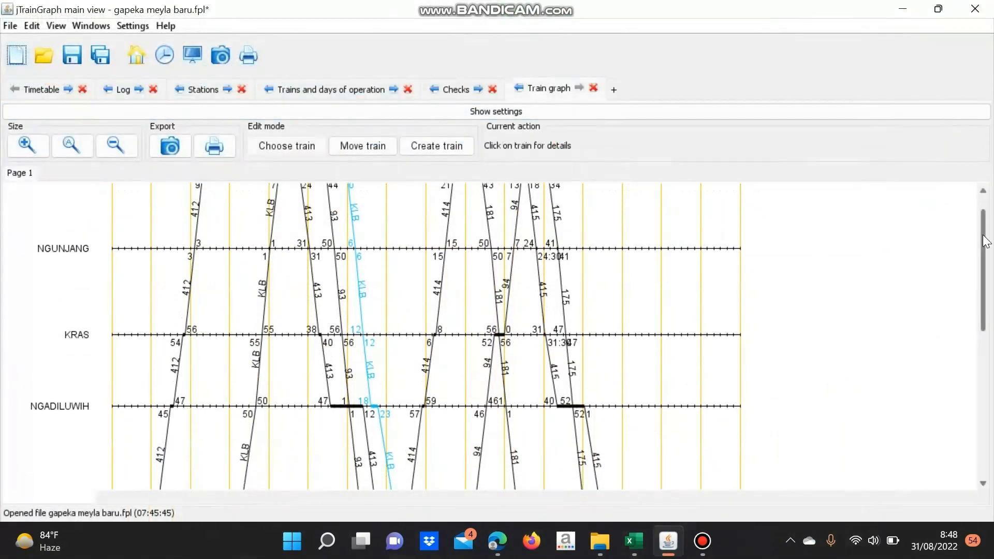
scroll(986, 254, down, 1)
drag(987, 257, 976, 233)
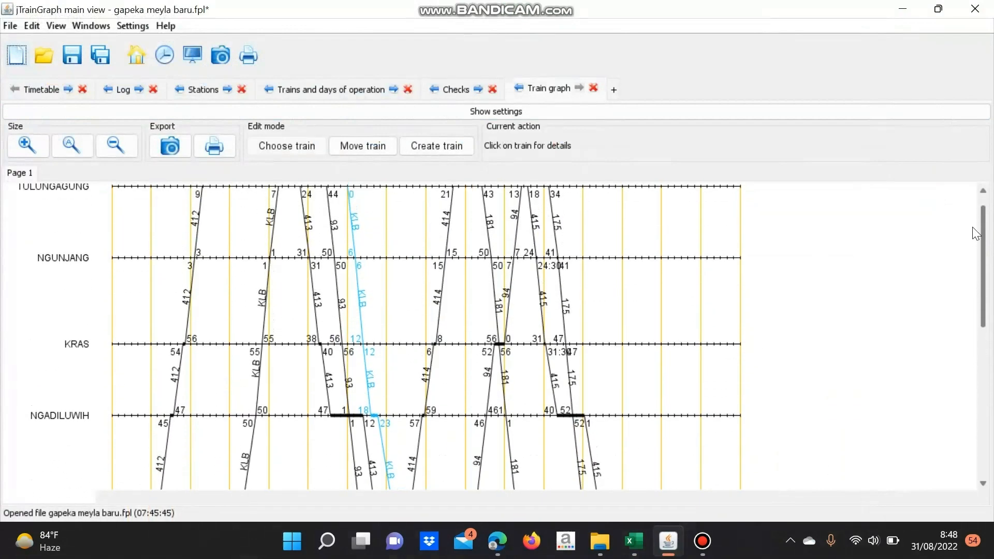
click(272, 251)
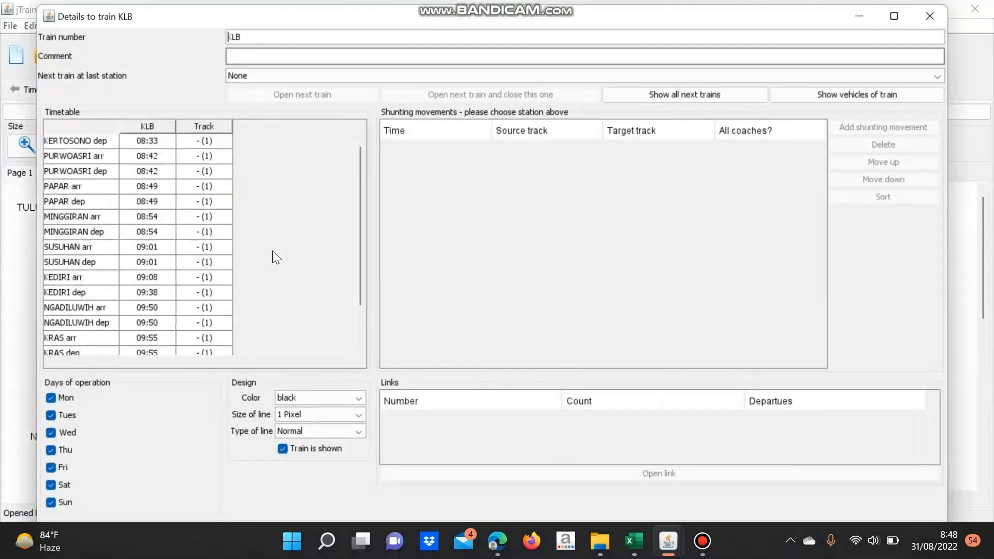
click(352, 405)
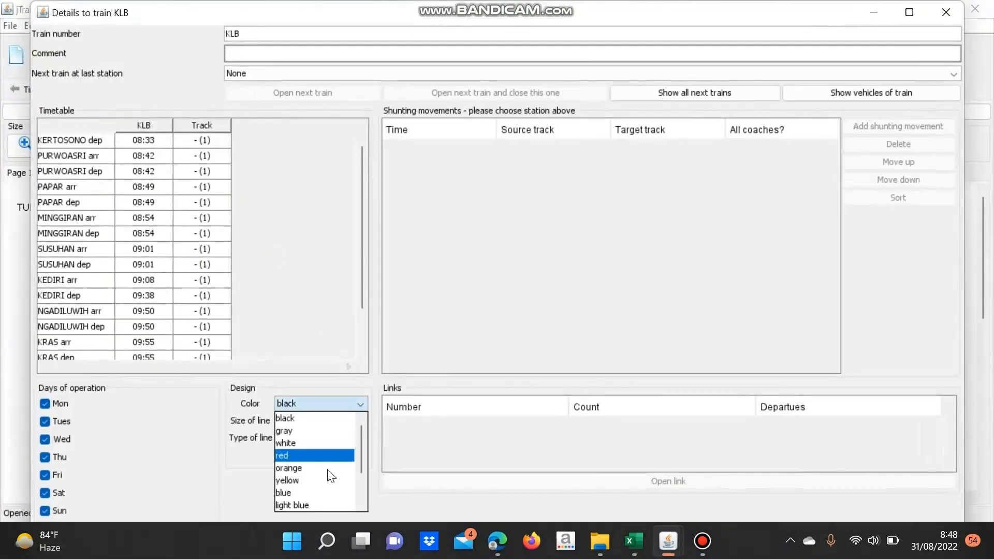
click(327, 503)
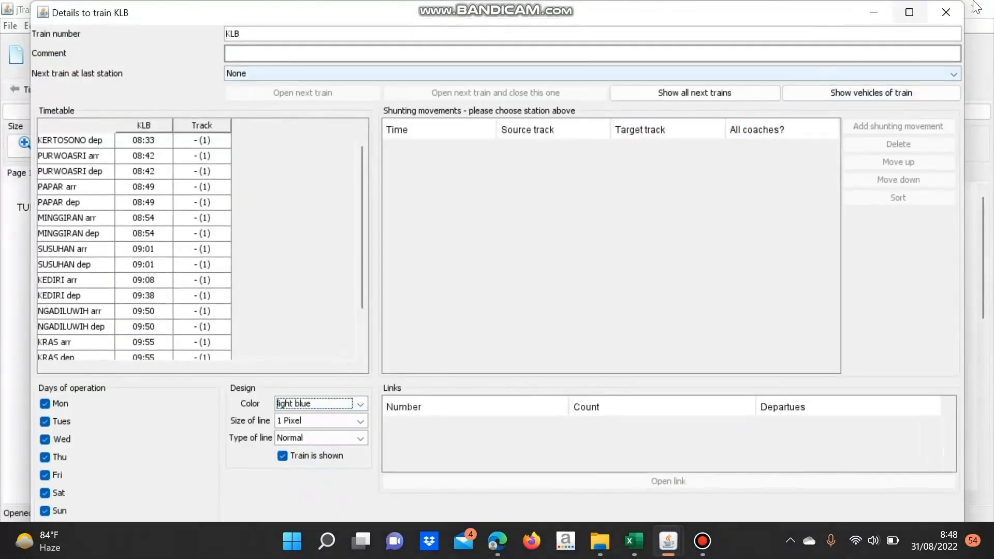
click(945, 12)
Examine both KLB paths along the route in the train graph and the track occupation errors in the checks list
scroll(518, 337, down, 1)
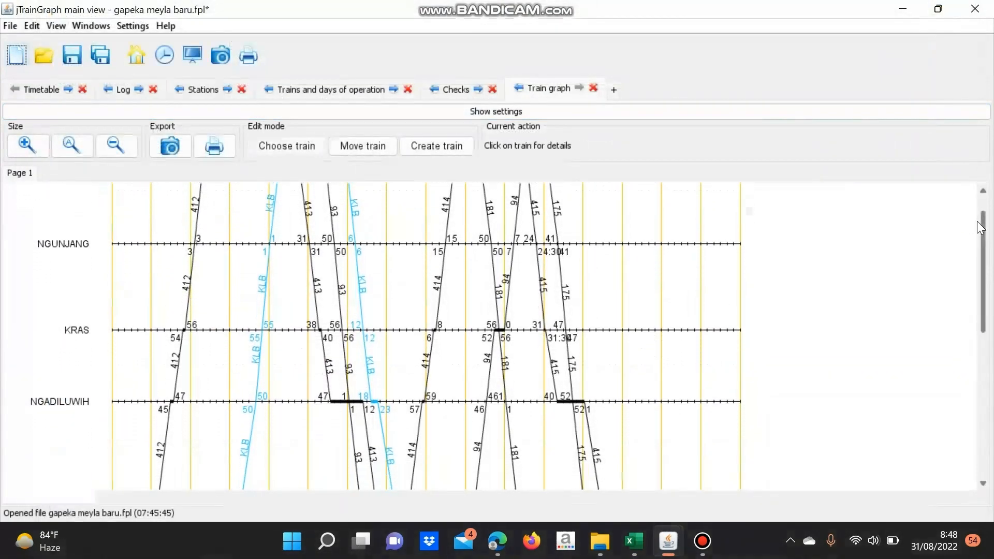
scroll(985, 235, down, 1)
drag(986, 238, 947, 201)
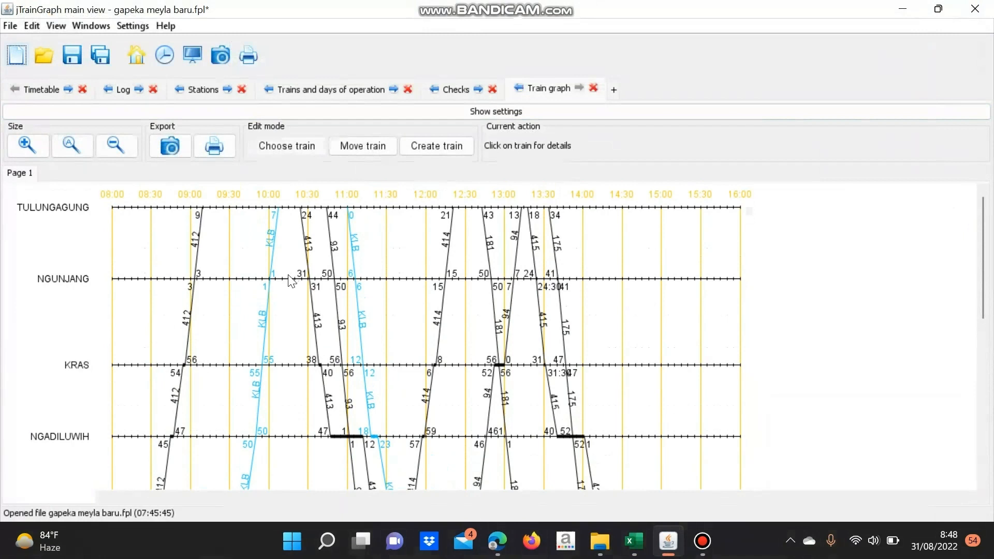
scroll(288, 281, down, 2)
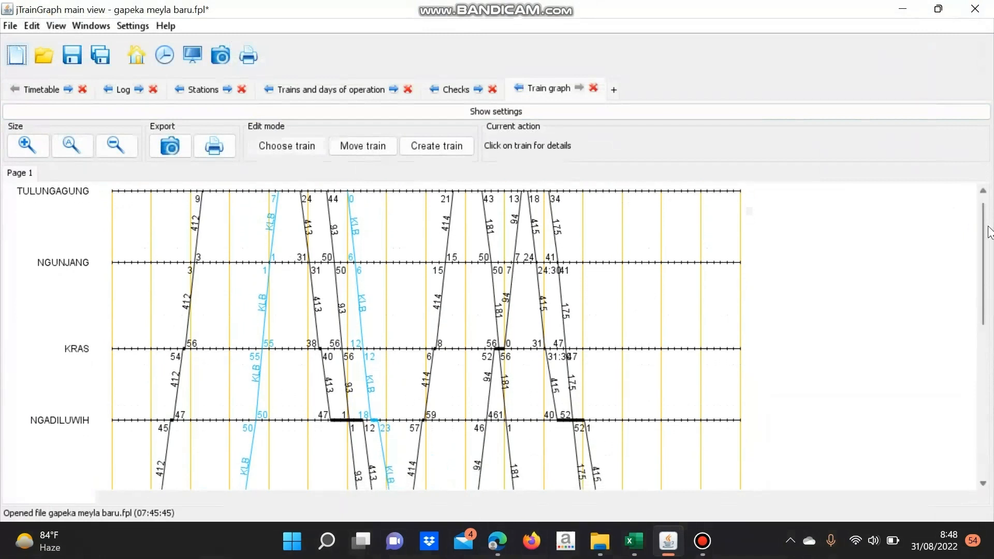
mouse_move(983, 239)
mouse_down()
mouse_move(981, 383)
mouse_move(973, 230)
mouse_up()
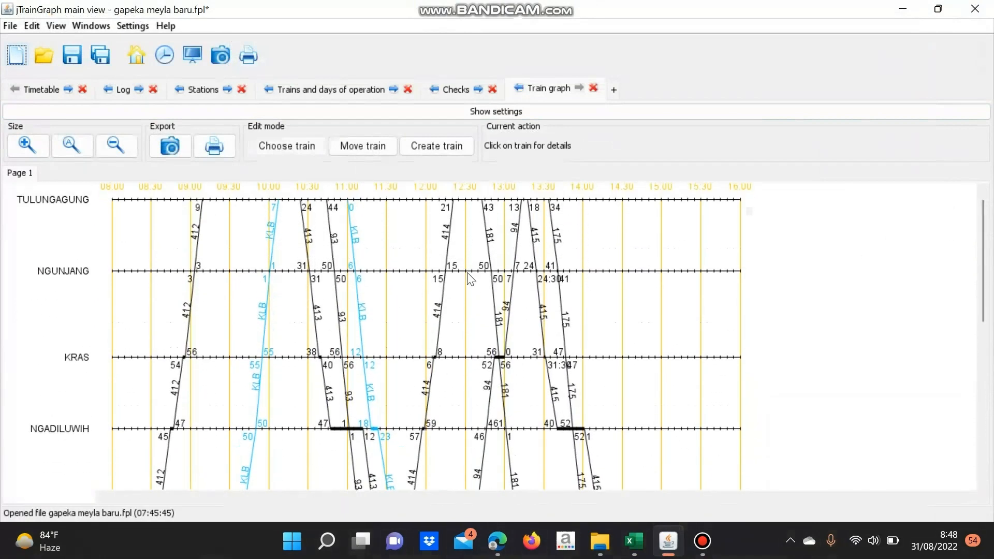
scroll(468, 277, up, 1)
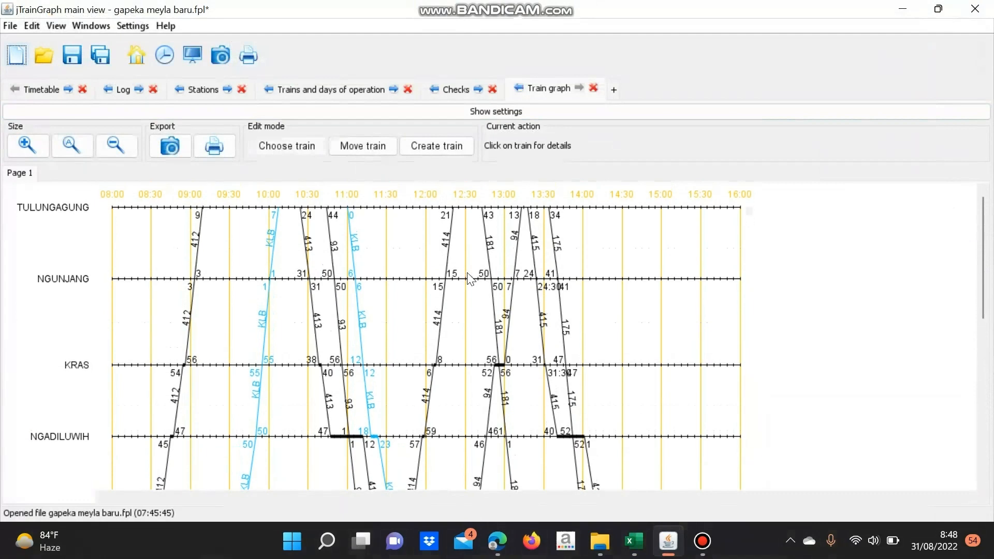
click(452, 87)
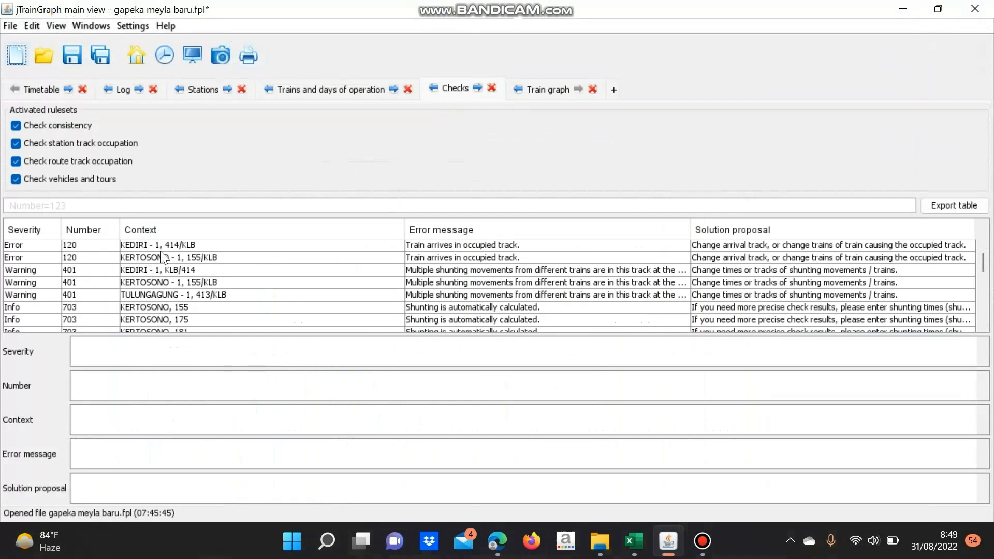
Assign track 2 to the outbound KLB train's arrival and departure at KEDIRI
click(43, 88)
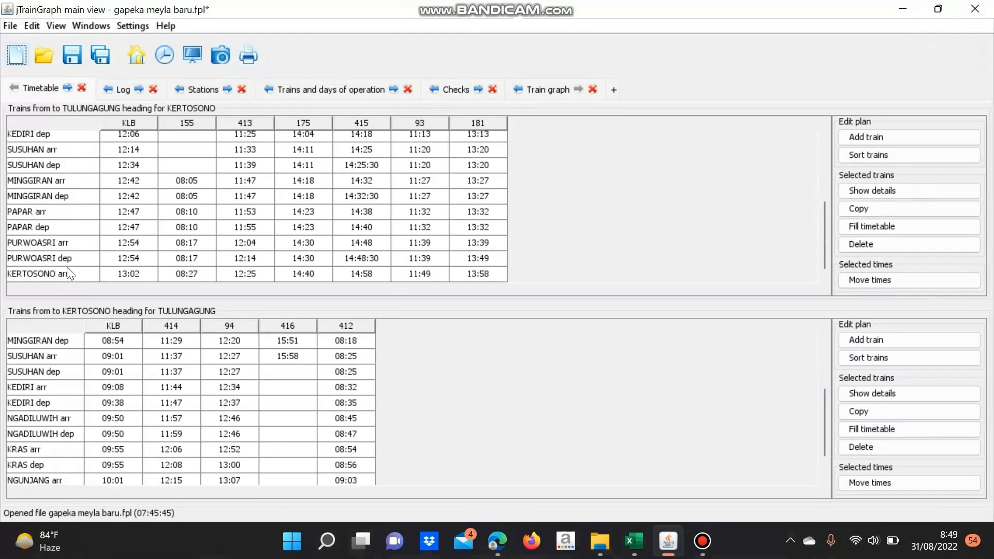
click(32, 391)
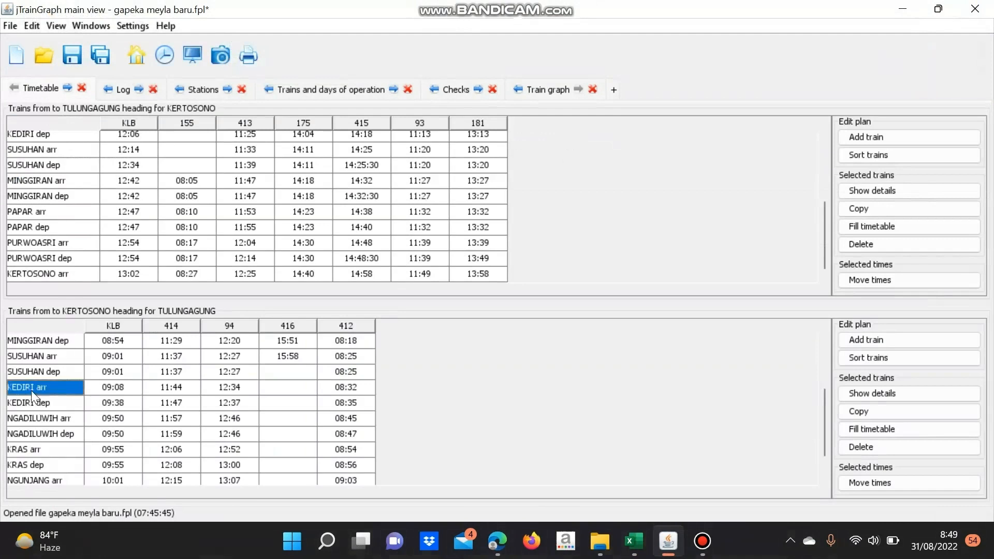
click(114, 388)
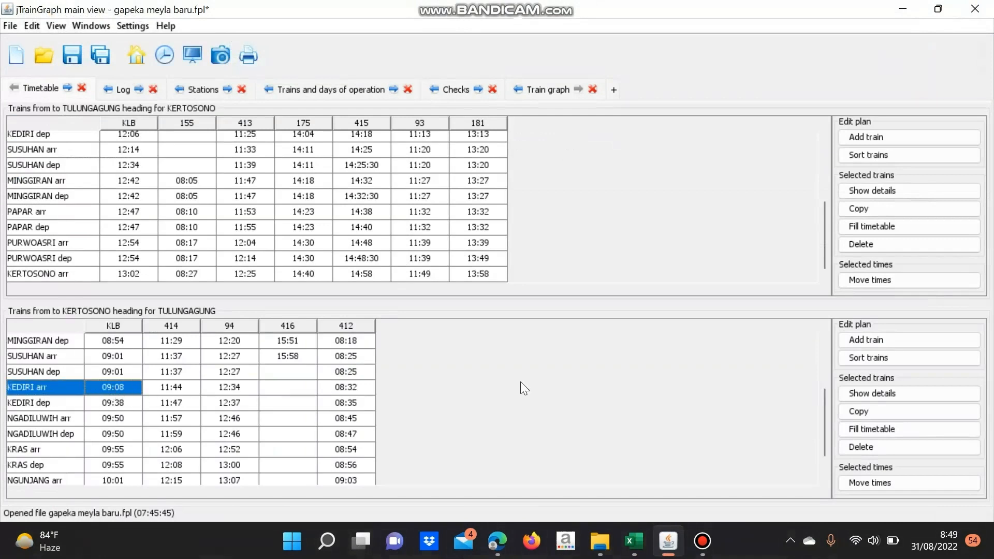
click(887, 395)
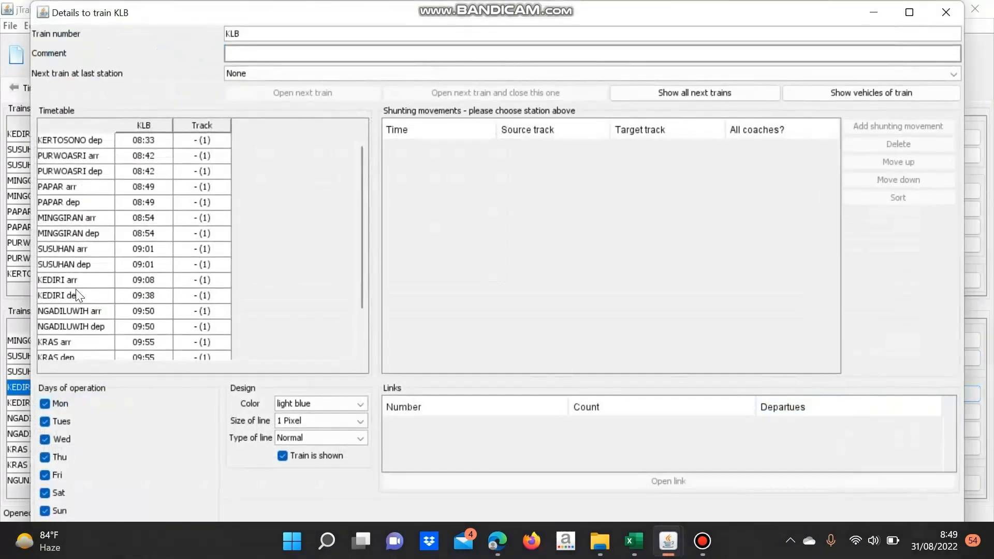
click(203, 280)
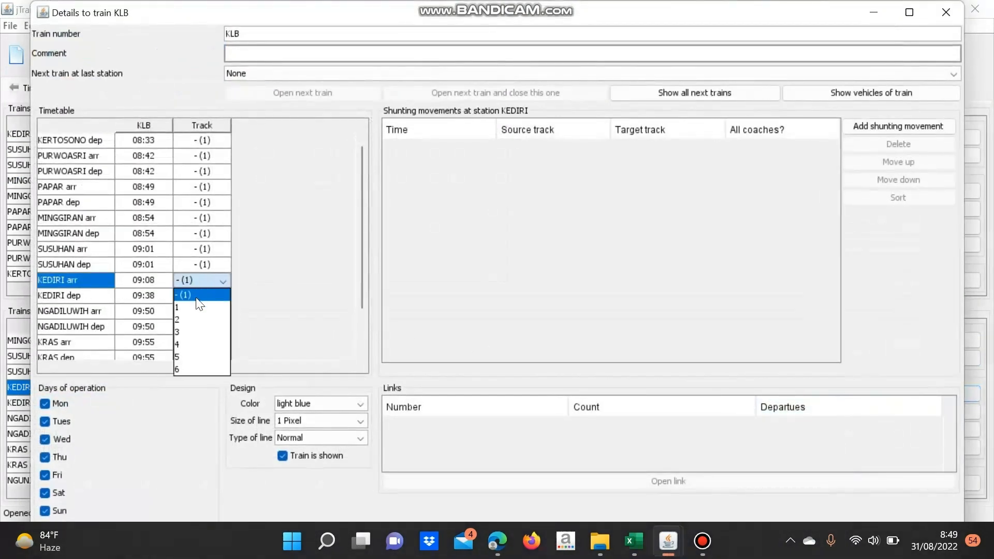
click(195, 317)
click(197, 297)
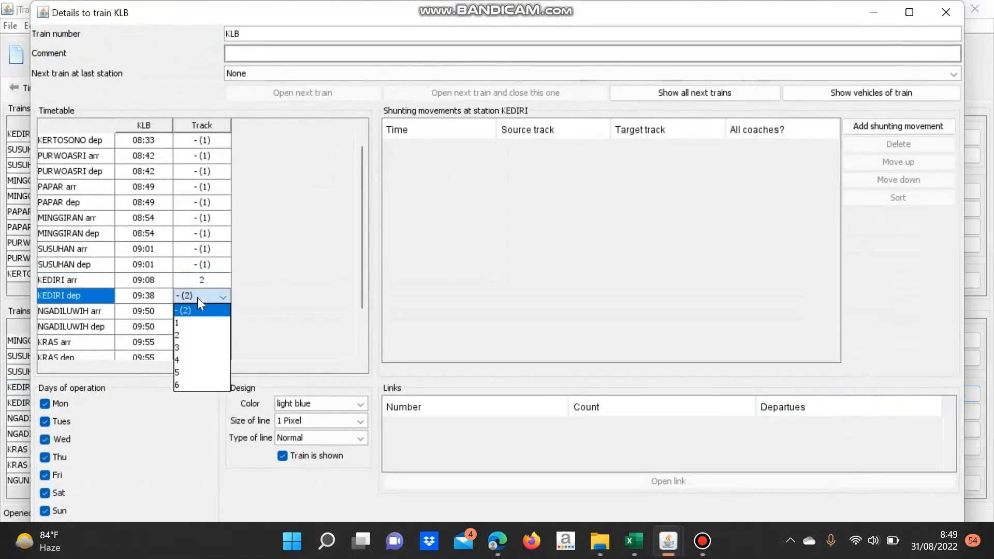
click(191, 335)
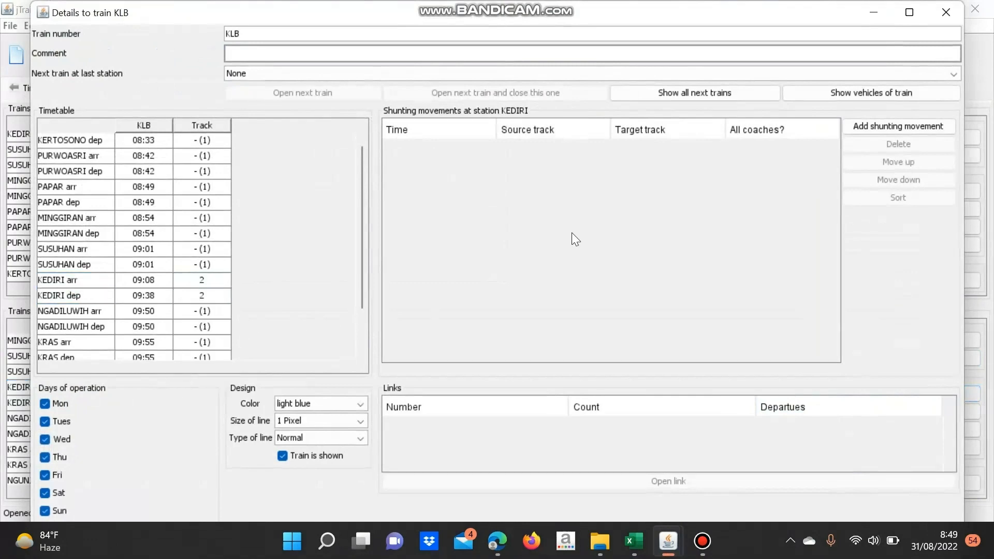
click(952, 16)
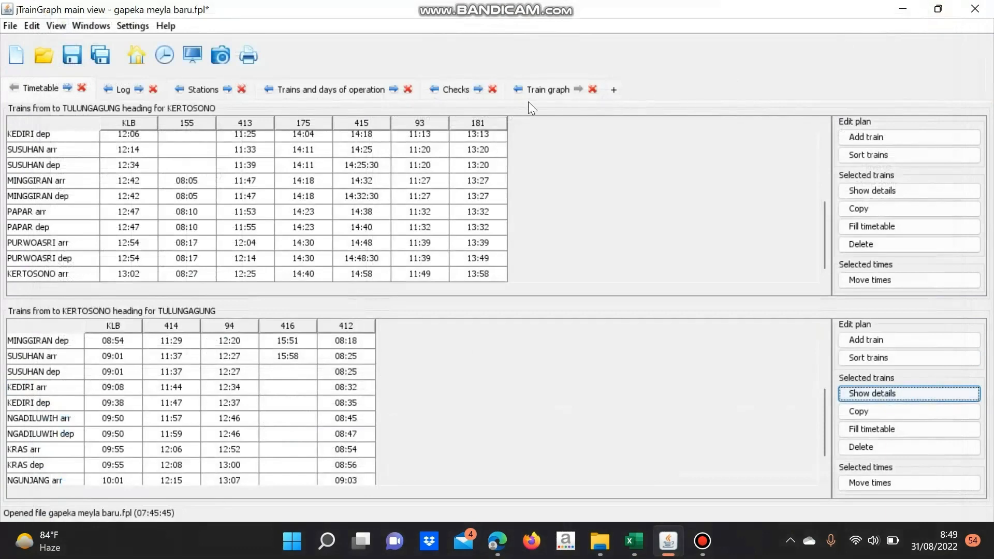
Recheck the listed track conflicts and assign track 2 to train 414's arrival and departure at KEDIRI
click(445, 89)
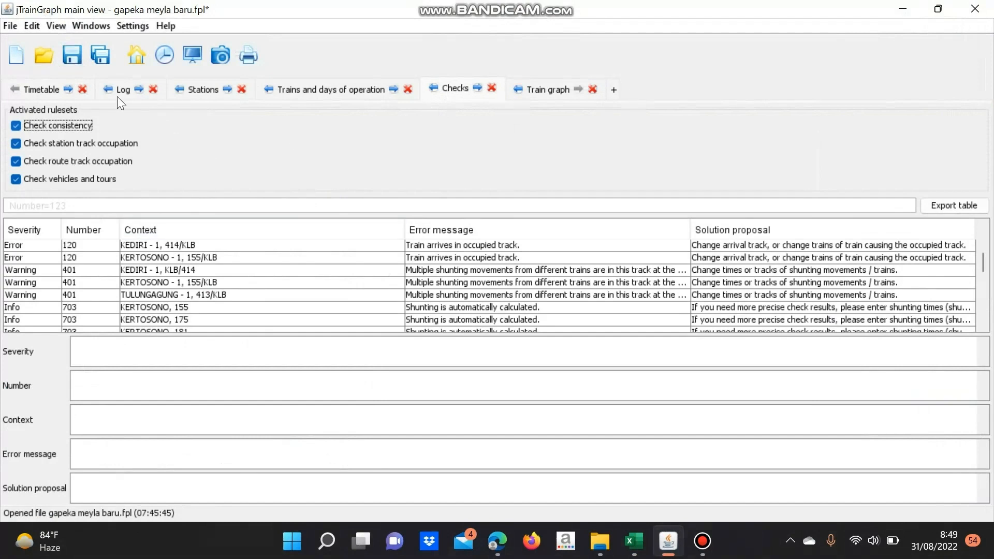
click(31, 88)
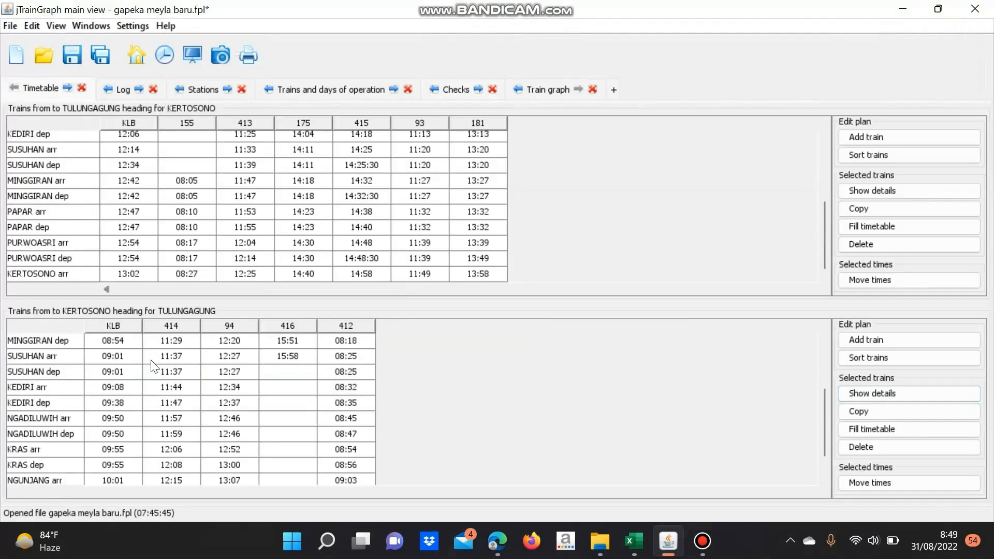
click(42, 386)
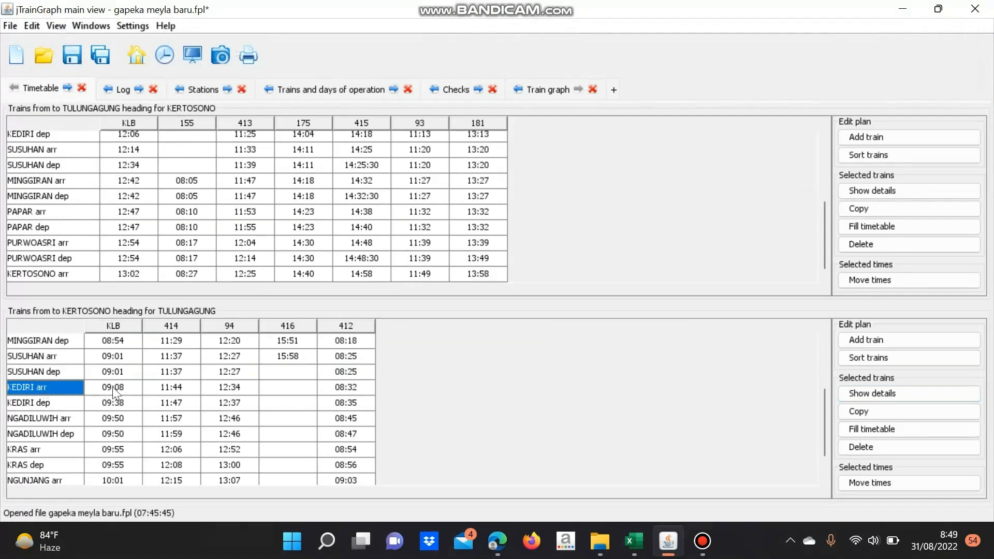
click(167, 389)
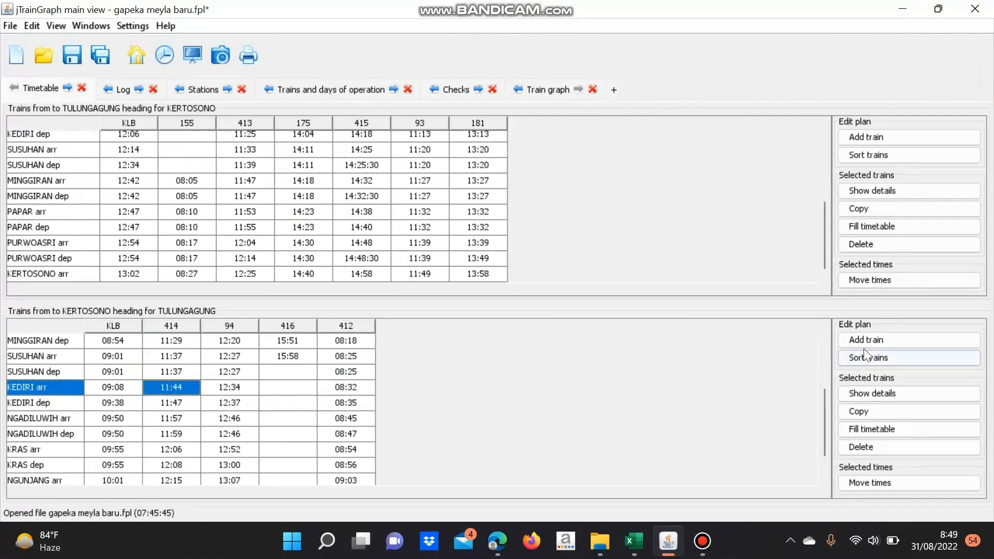
click(875, 394)
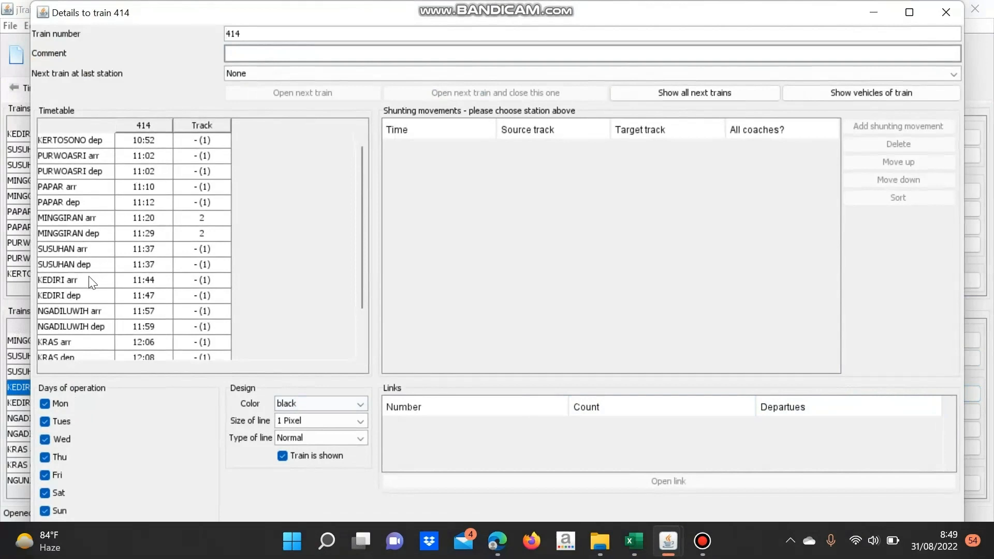
click(196, 284)
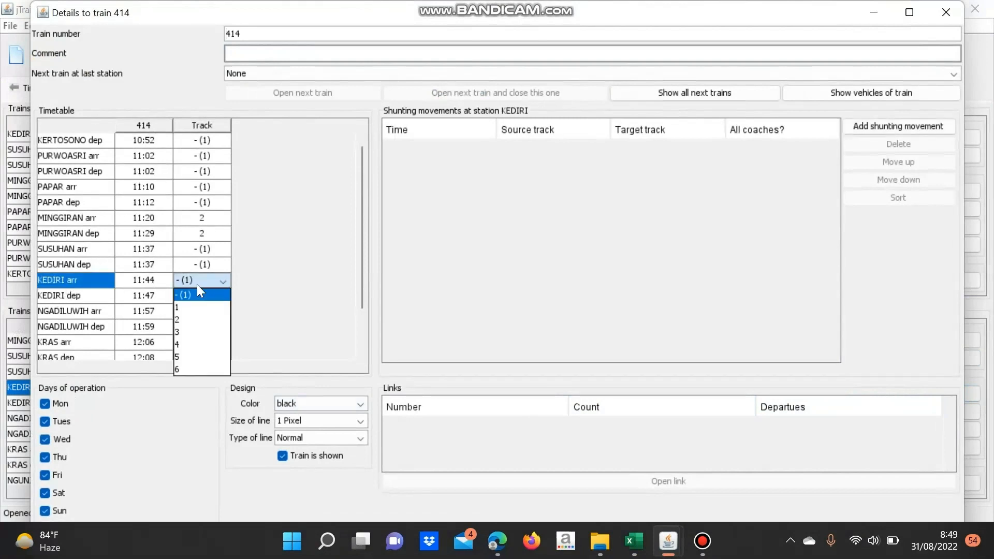
click(196, 320)
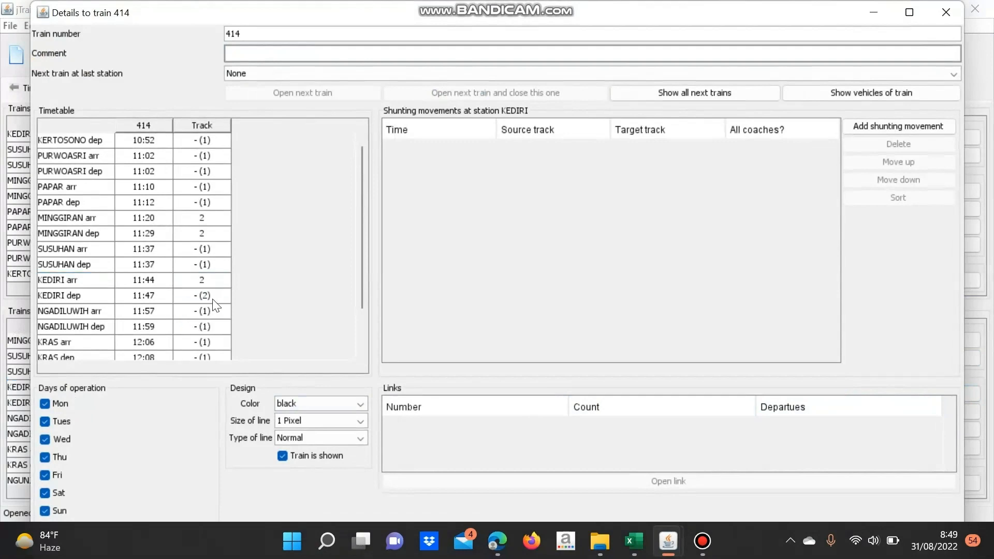
click(213, 300)
click(190, 331)
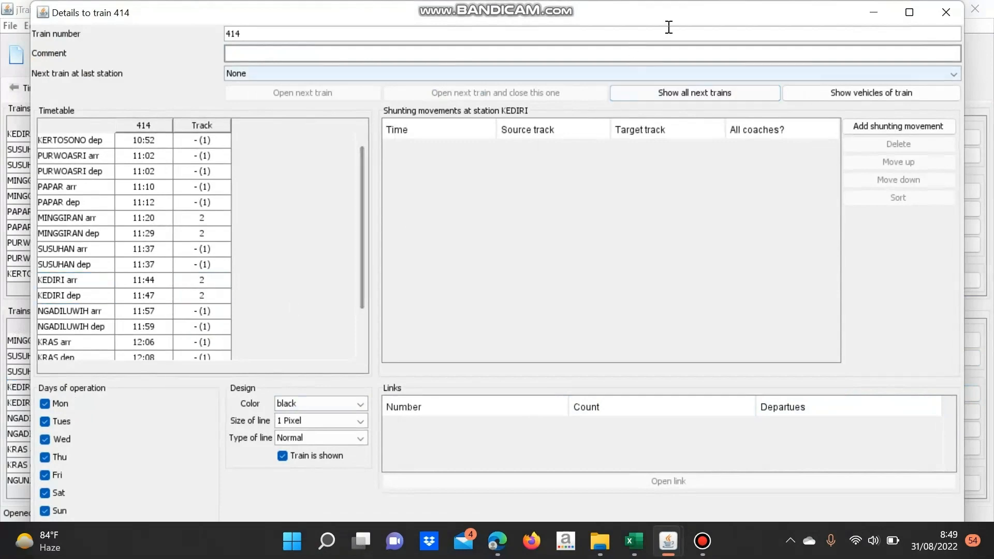
click(945, 12)
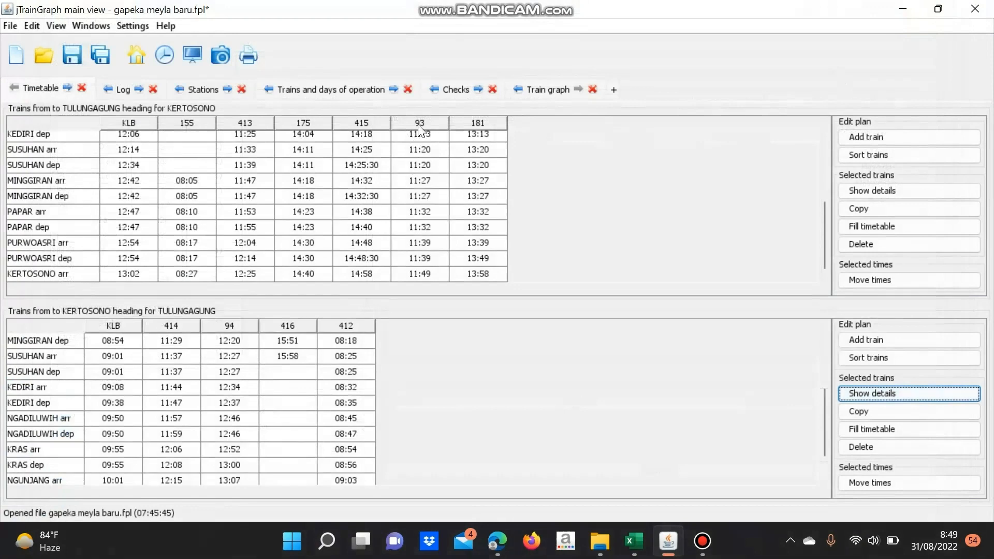
Review the KERTOSONO track conflict between trains 155 and KLB, and assign a different track to train 155's arrival at KERTOSONO
click(438, 94)
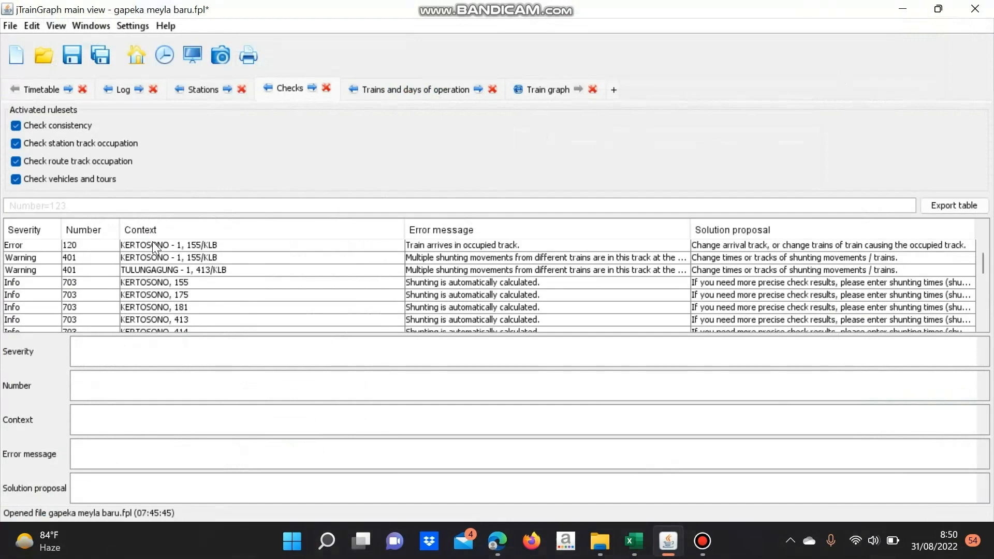
double_click(207, 250)
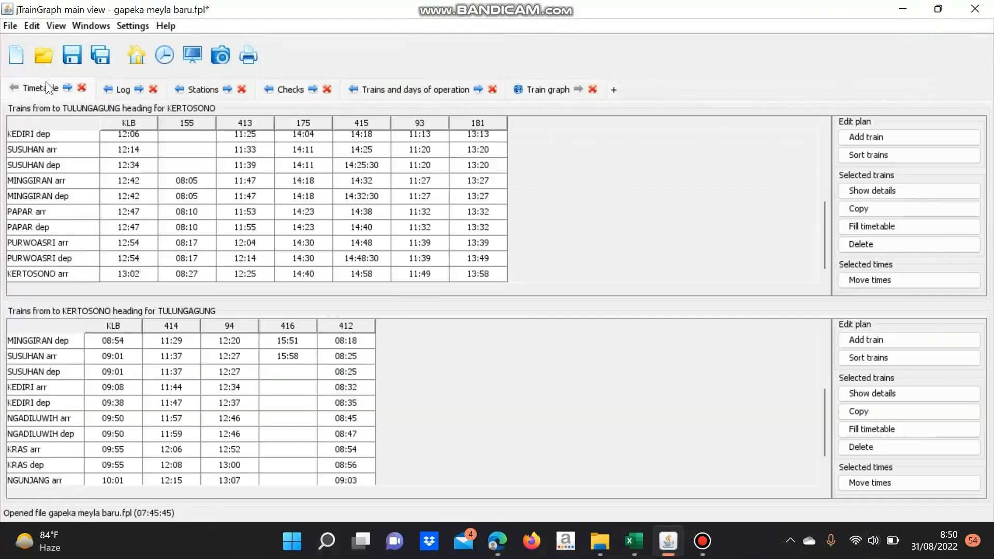
click(72, 277)
click(186, 274)
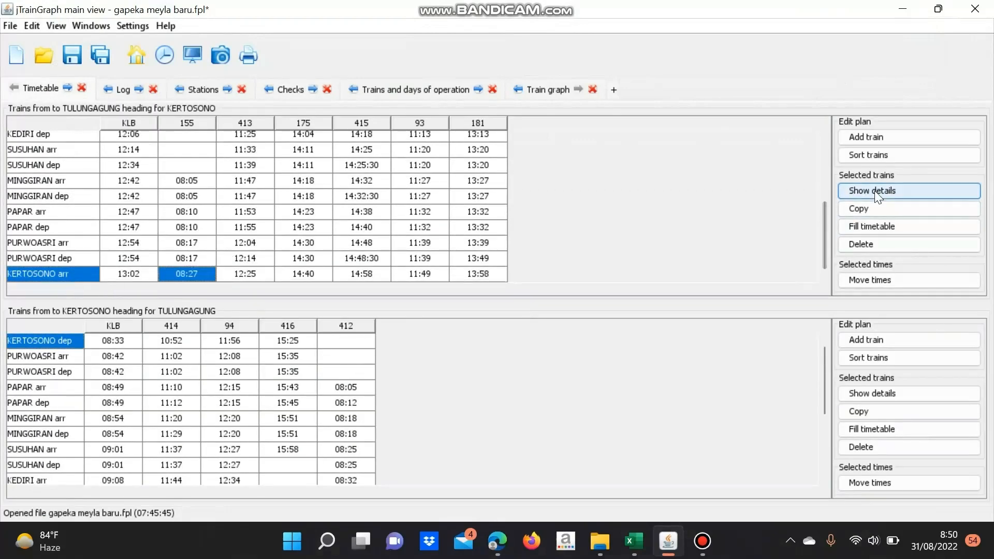
click(876, 193)
scroll(208, 331, down, 3)
click(208, 350)
click(204, 390)
click(974, 9)
Recheck the TULUNGAGUNG shunting warning for trains 413 and KLB, and assign track 2 to train 413's departure at TULUNGAGUNG
click(282, 90)
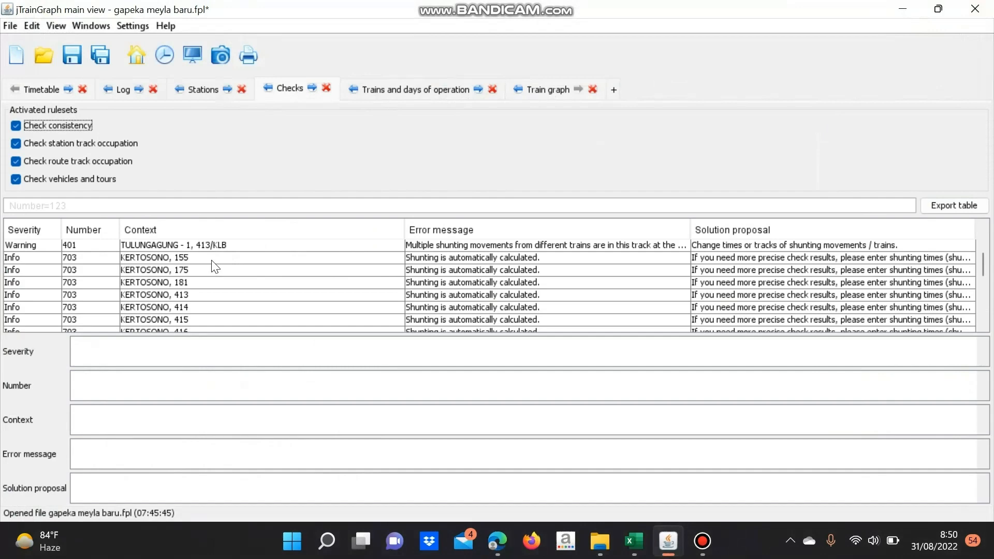
double_click(158, 245)
click(245, 139)
click(880, 191)
click(209, 140)
click(207, 179)
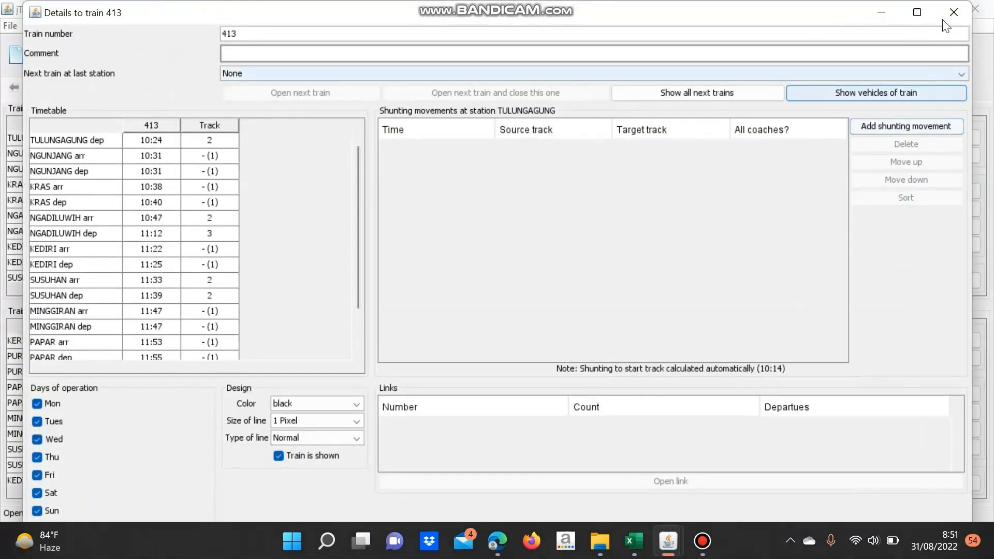
click(974, 9)
Review the remaining entries in the checks list, the timetables in both directions, and the train graph down to KERTOSONO
click(289, 90)
scroll(253, 264, down, 2)
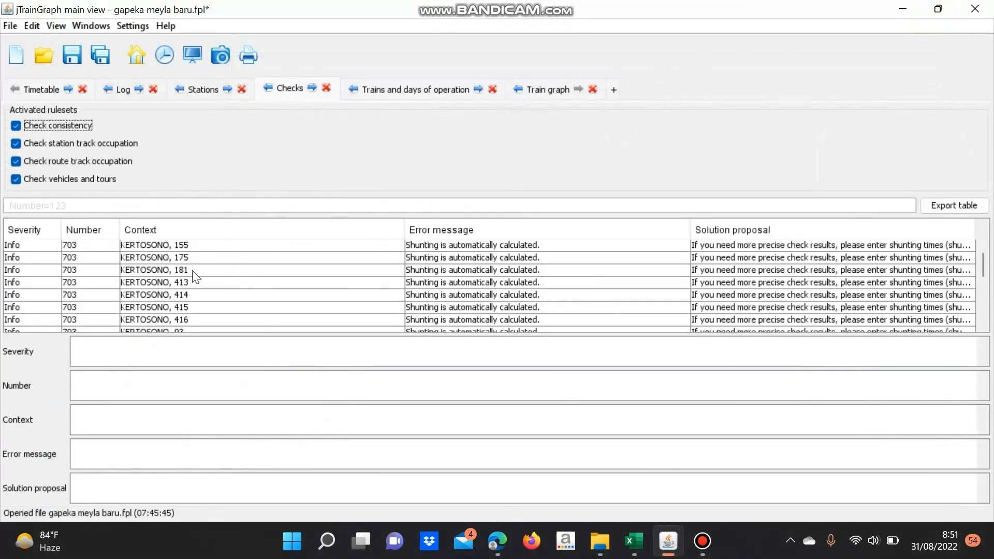
scroll(177, 268, up, 2)
scroll(182, 267, down, 2)
click(48, 88)
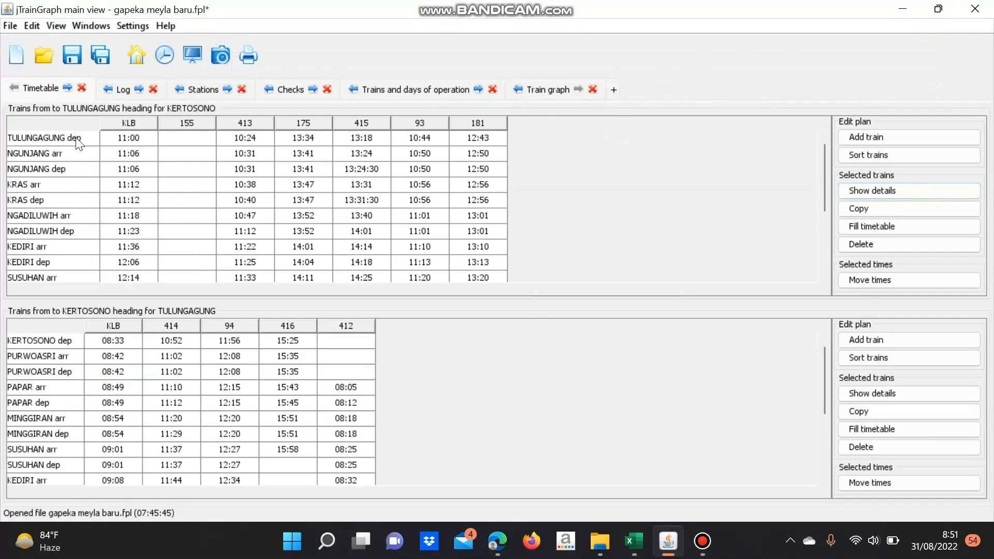
scroll(75, 138, down, 2)
scroll(75, 138, up, 2)
click(549, 86)
scroll(879, 235, down, 2)
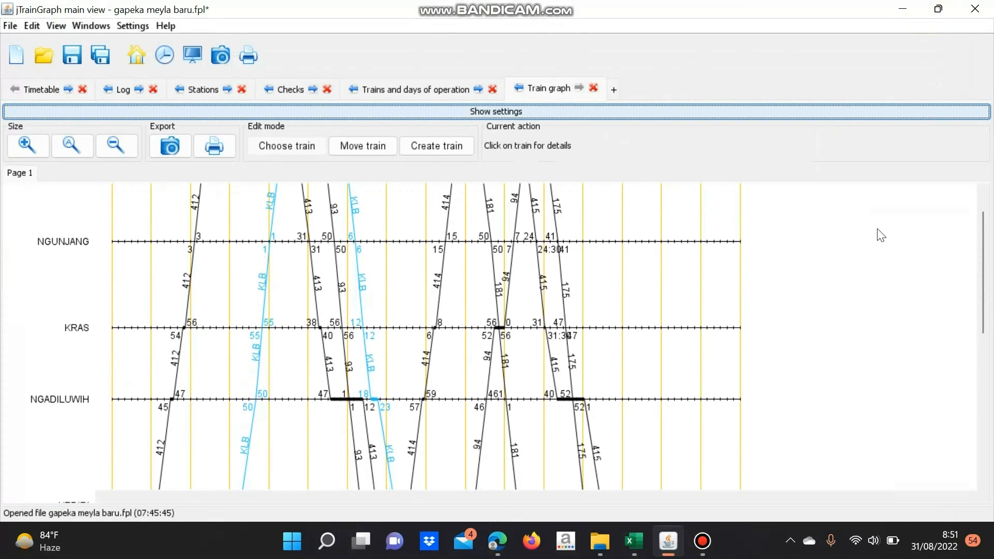
drag(982, 259, 970, 411)
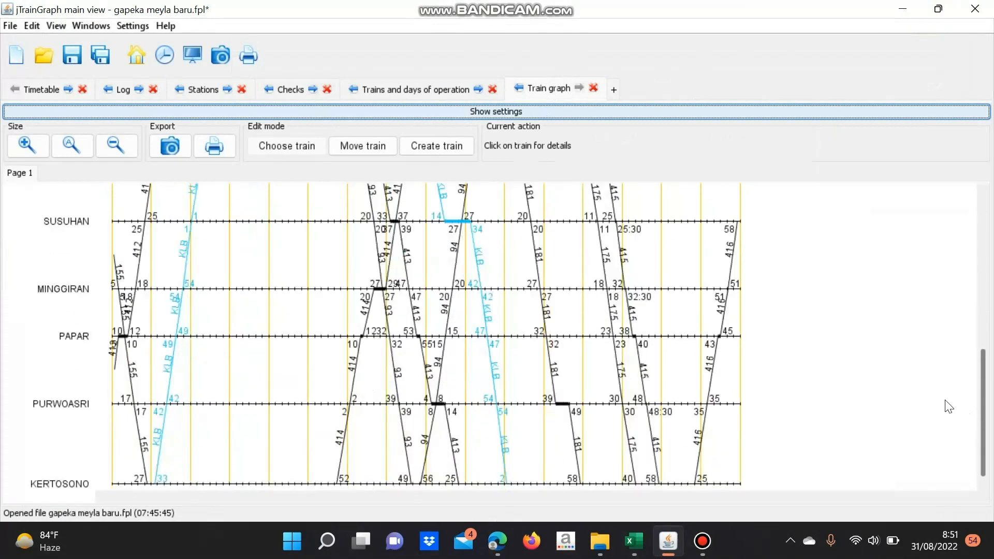